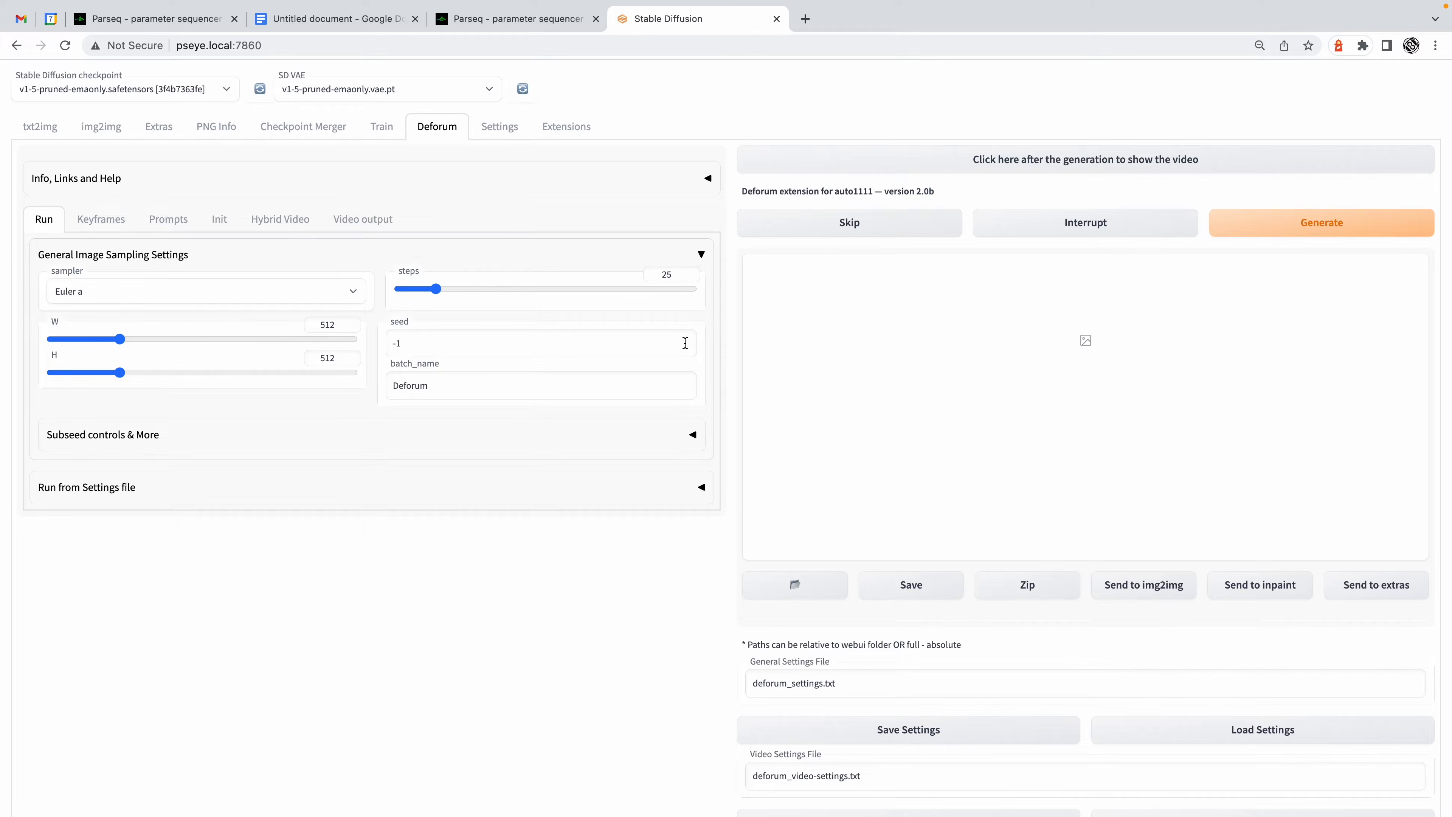
Open the Parseq section of Deforum's Init settings.
{"action": "left_click", "coordinate": [218, 222]}
{"action": "scroll", "coordinate": [391, 677], "scroll_direction": "down", "scroll_amount": 5}
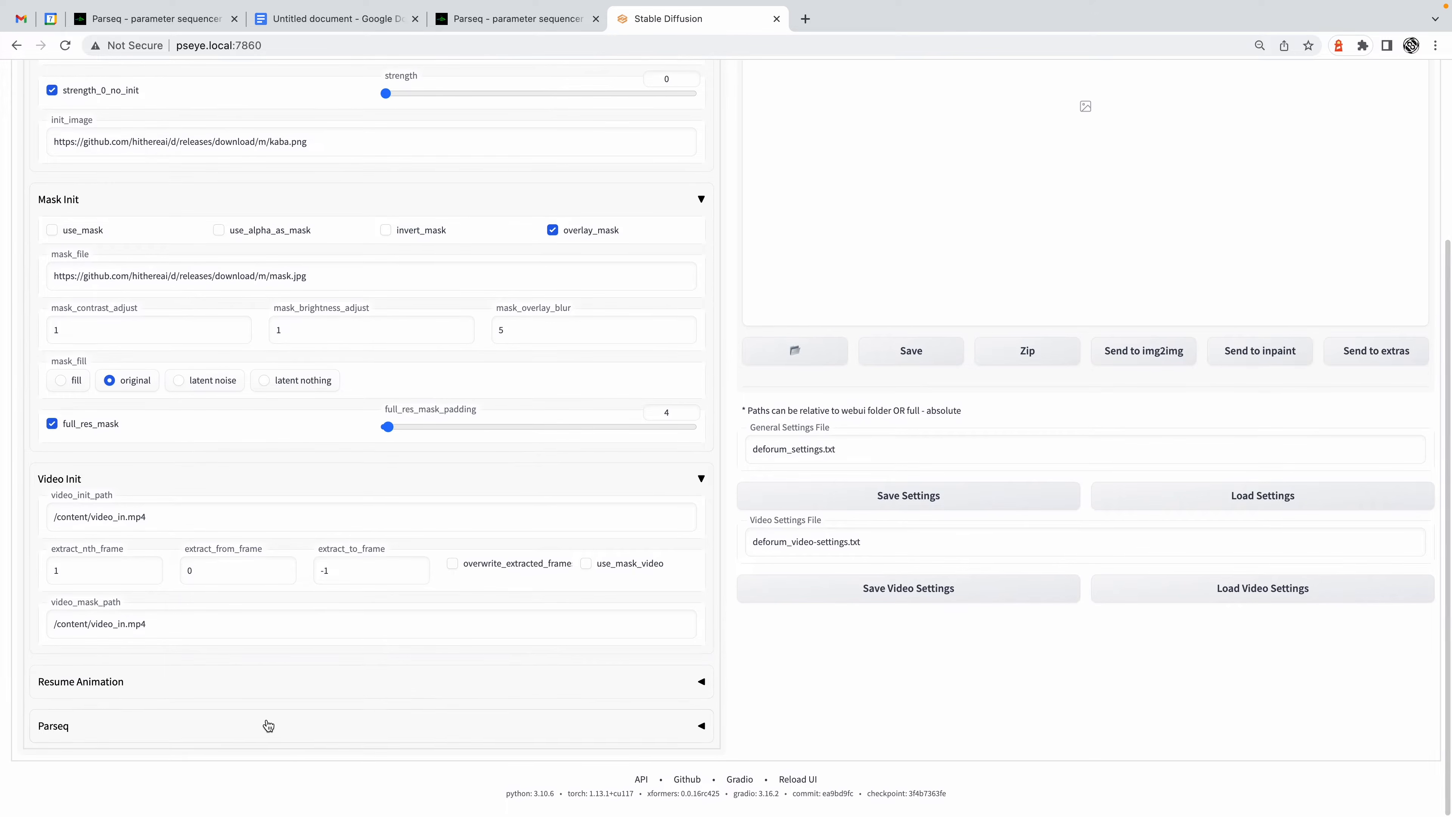
{"action": "left_click", "coordinate": [266, 727]}
{"action": "scroll", "coordinate": [266, 709], "scroll_direction": "down", "scroll_amount": 6}
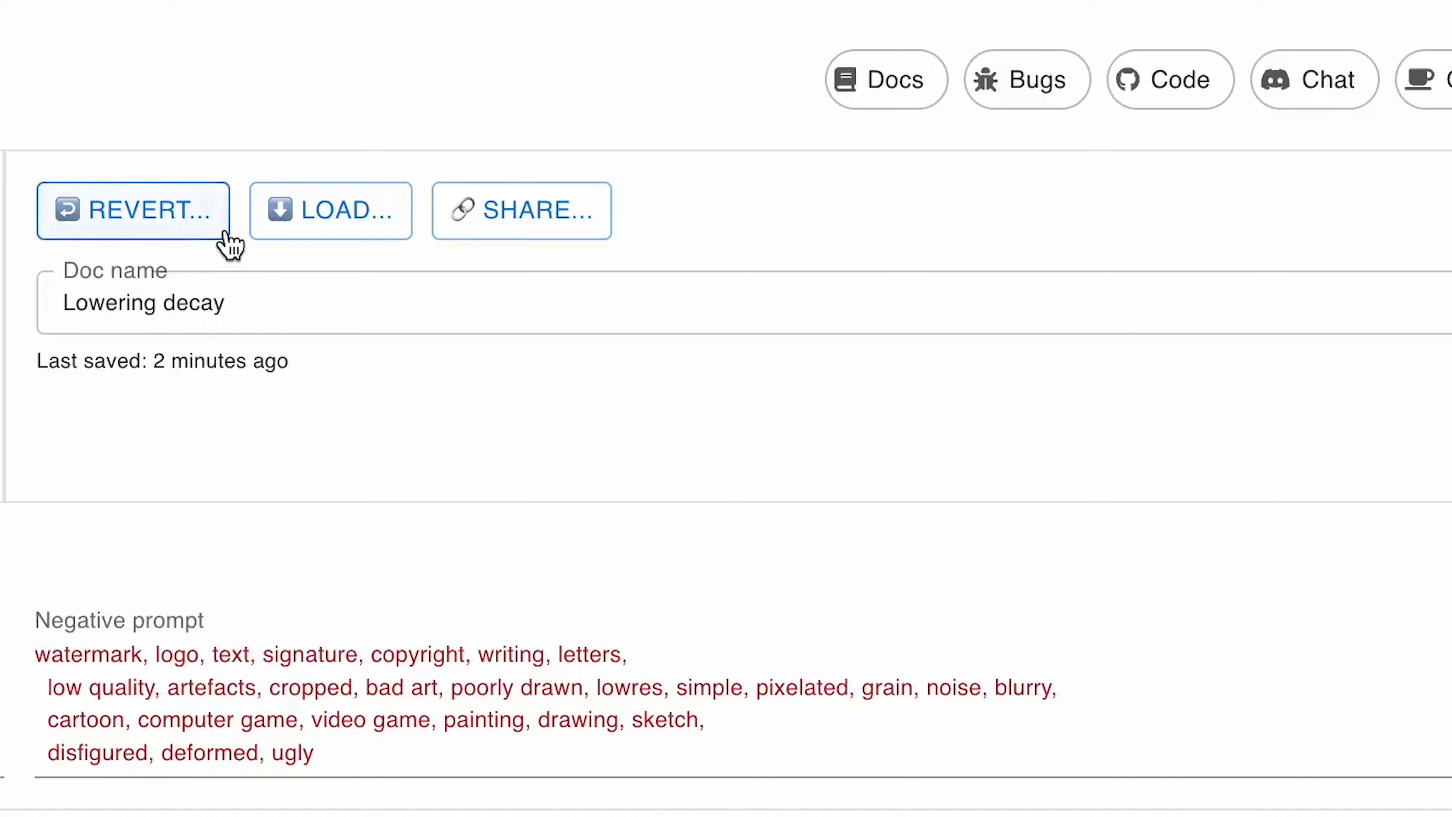
Check the saved versions offered for reverting the "Lowering decay" document, and cancel without reverting.
{"action": "left_click", "coordinate": [75, 225]}
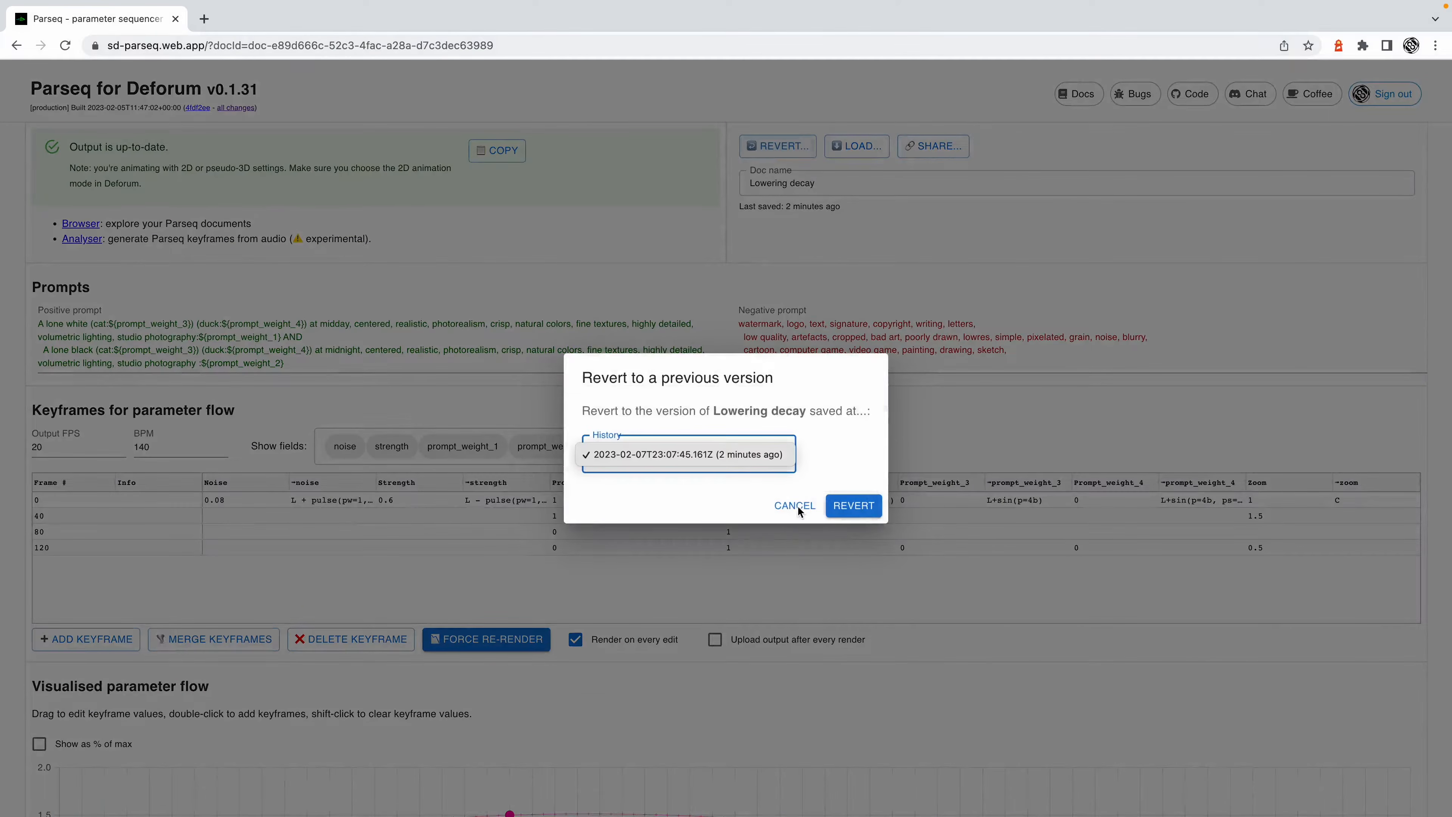
{"action": "left_click", "coordinate": [798, 506]}
{"action": "left_click", "coordinate": [797, 505]}
Look through the locally stored documents and the import area for loading a Parseq document, and cancel without loading.
{"action": "left_click", "coordinate": [851, 147]}
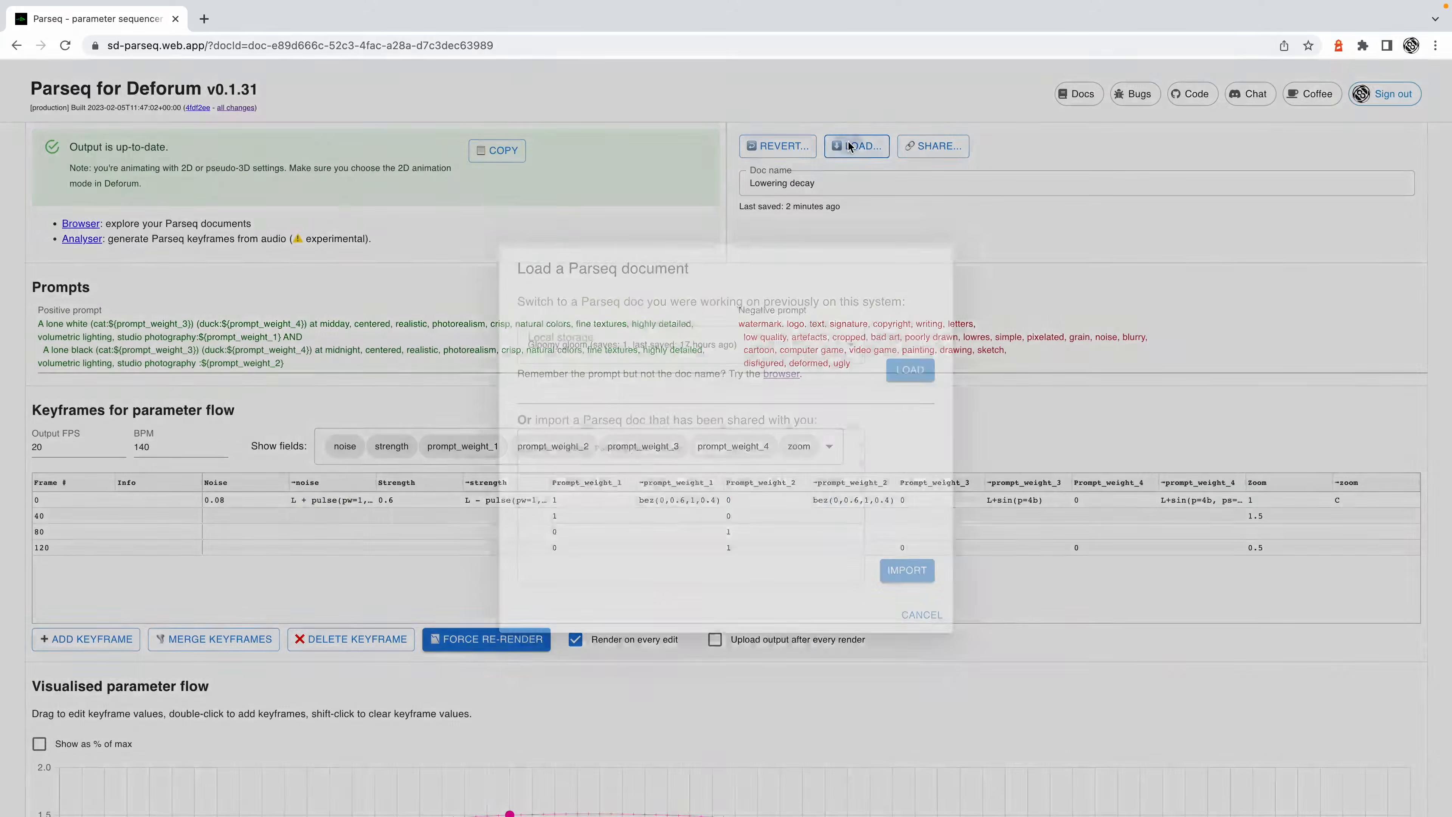
{"action": "left_click", "coordinate": [849, 354]}
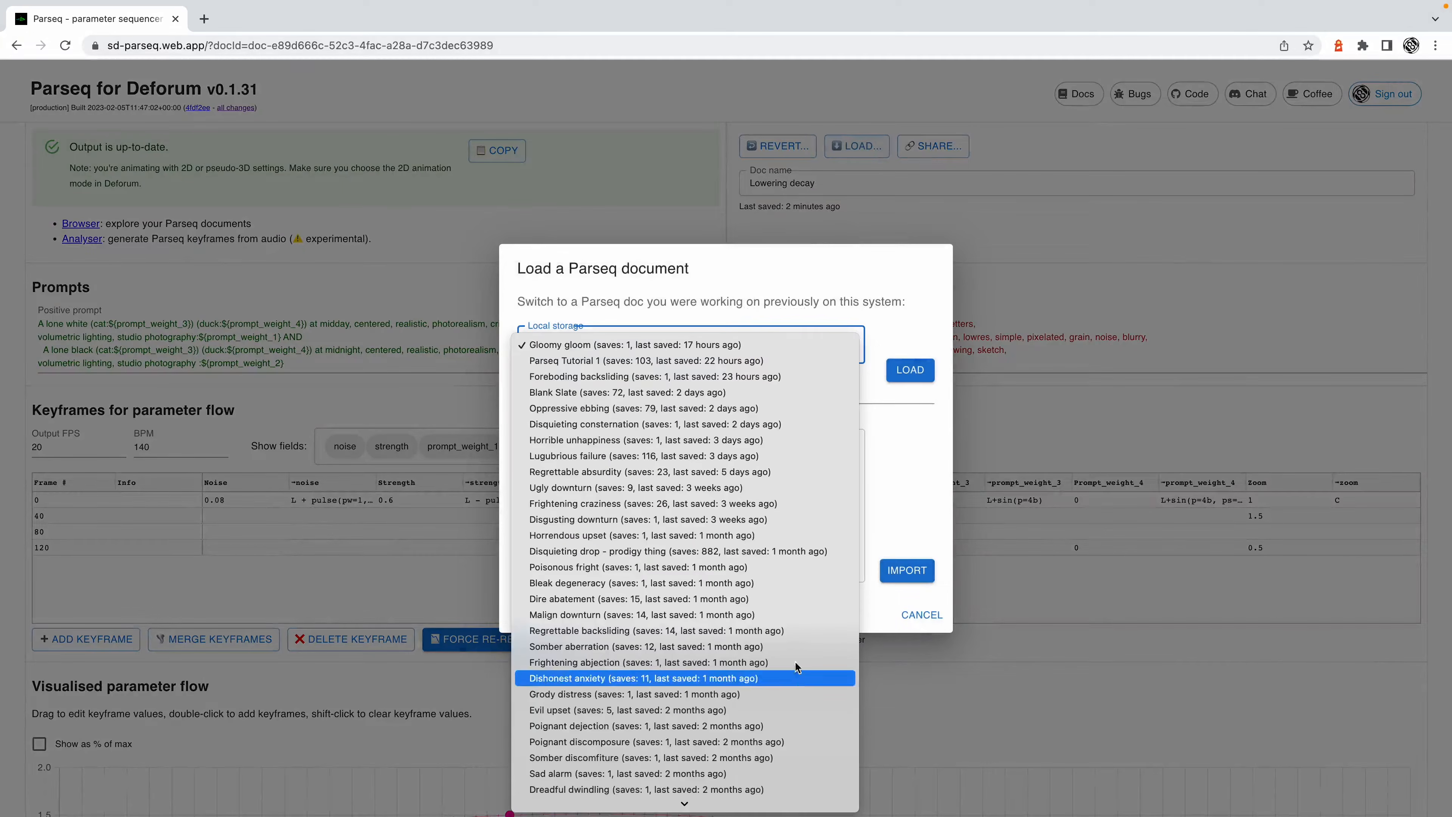
{"action": "left_click", "coordinate": [846, 288]}
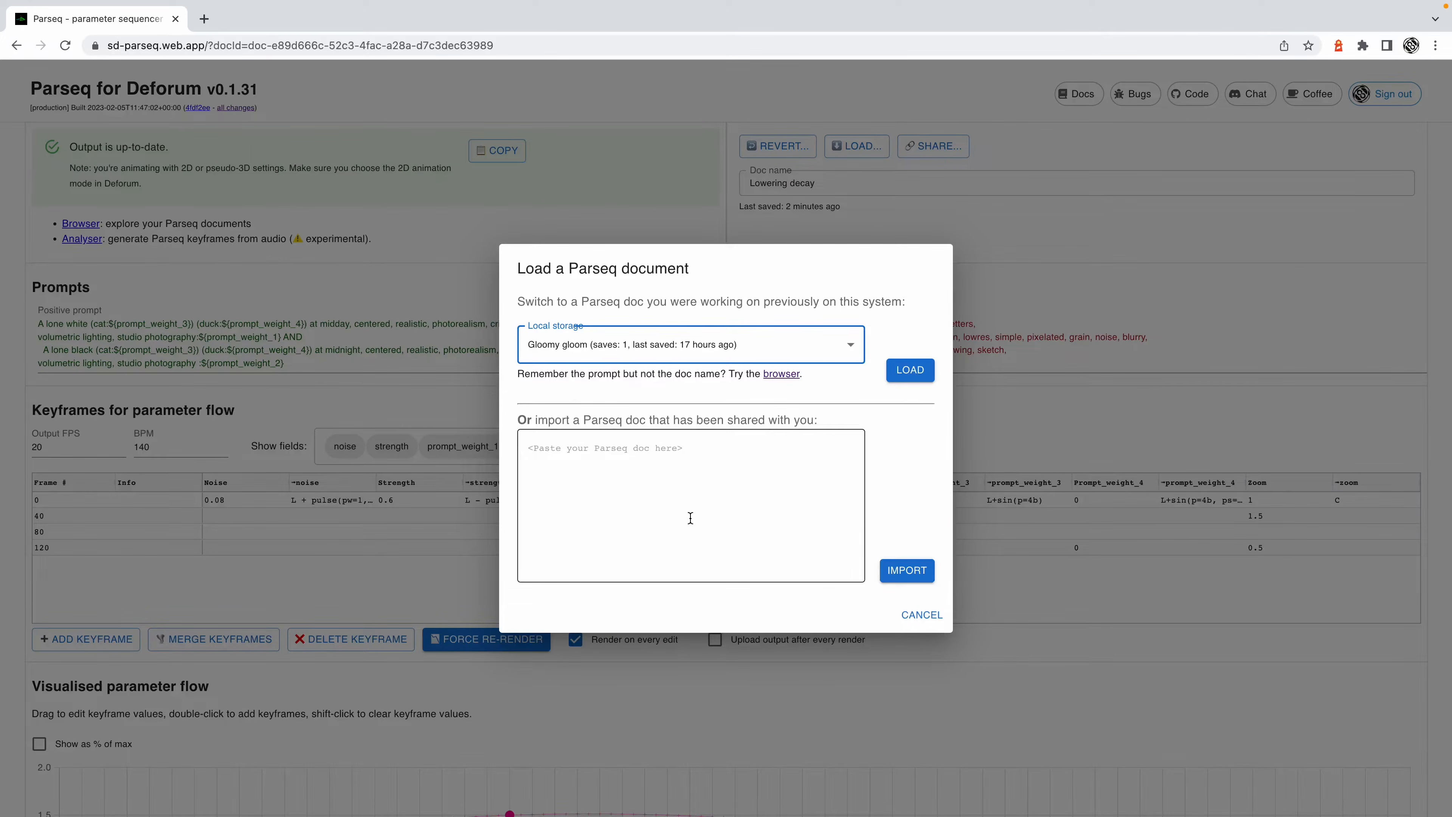
{"action": "left_click", "coordinate": [716, 495]}
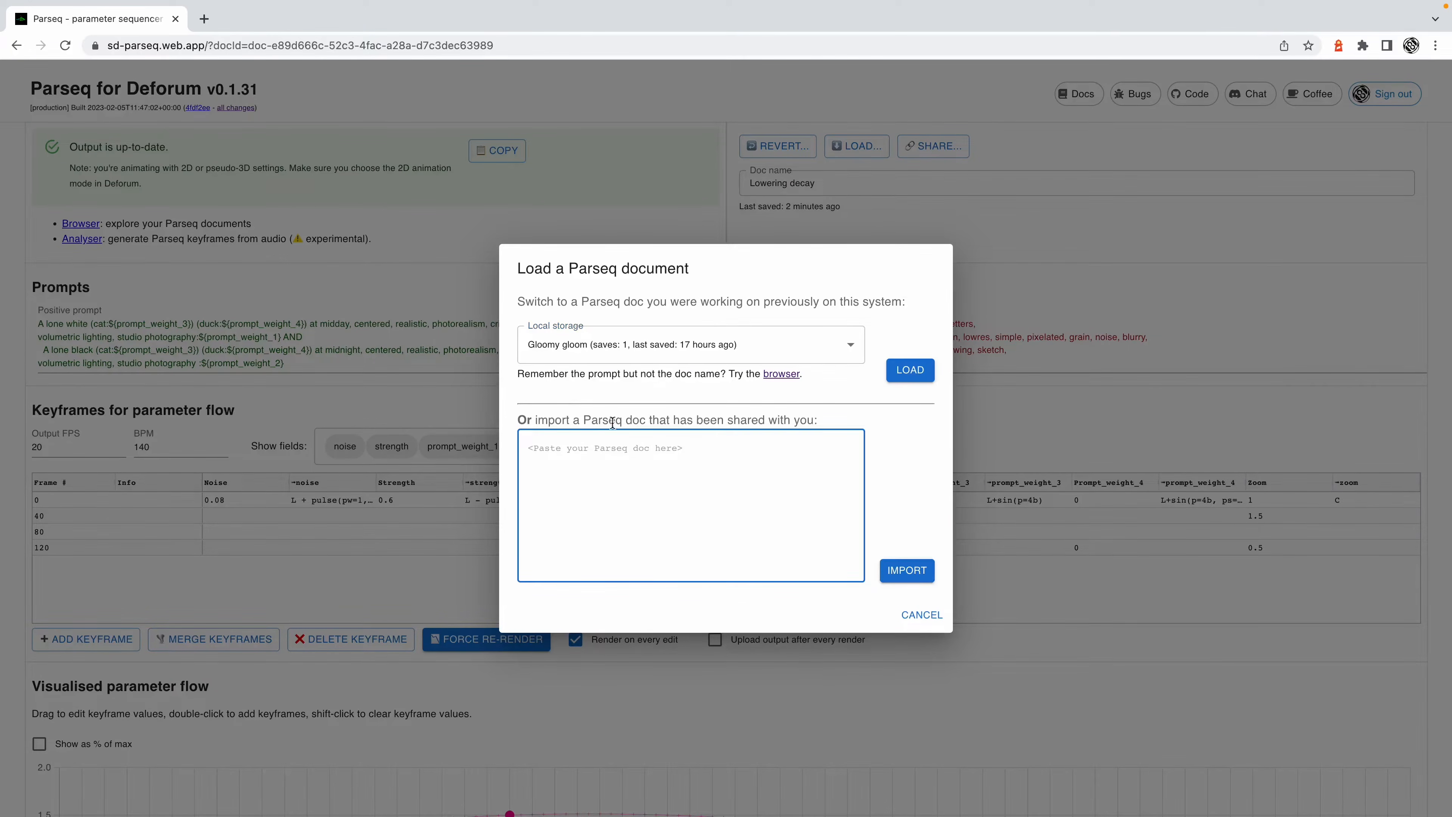
{"action": "left_click", "coordinate": [921, 624]}
Review the document's sharing options, including the Parseq URL and the exportable output, and close the dialog.
{"action": "left_click", "coordinate": [933, 146]}
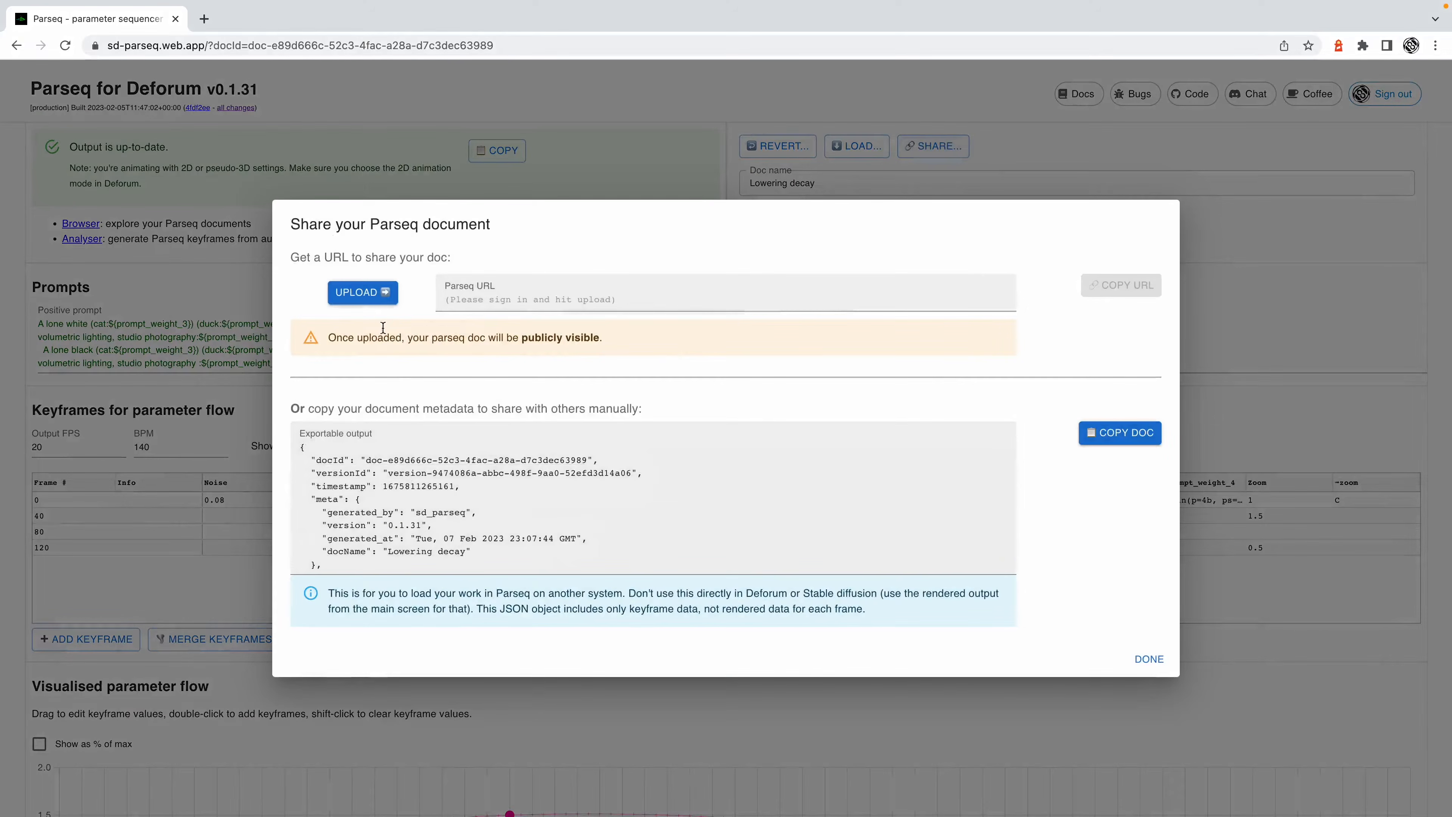
{"action": "left_click", "coordinate": [467, 301]}
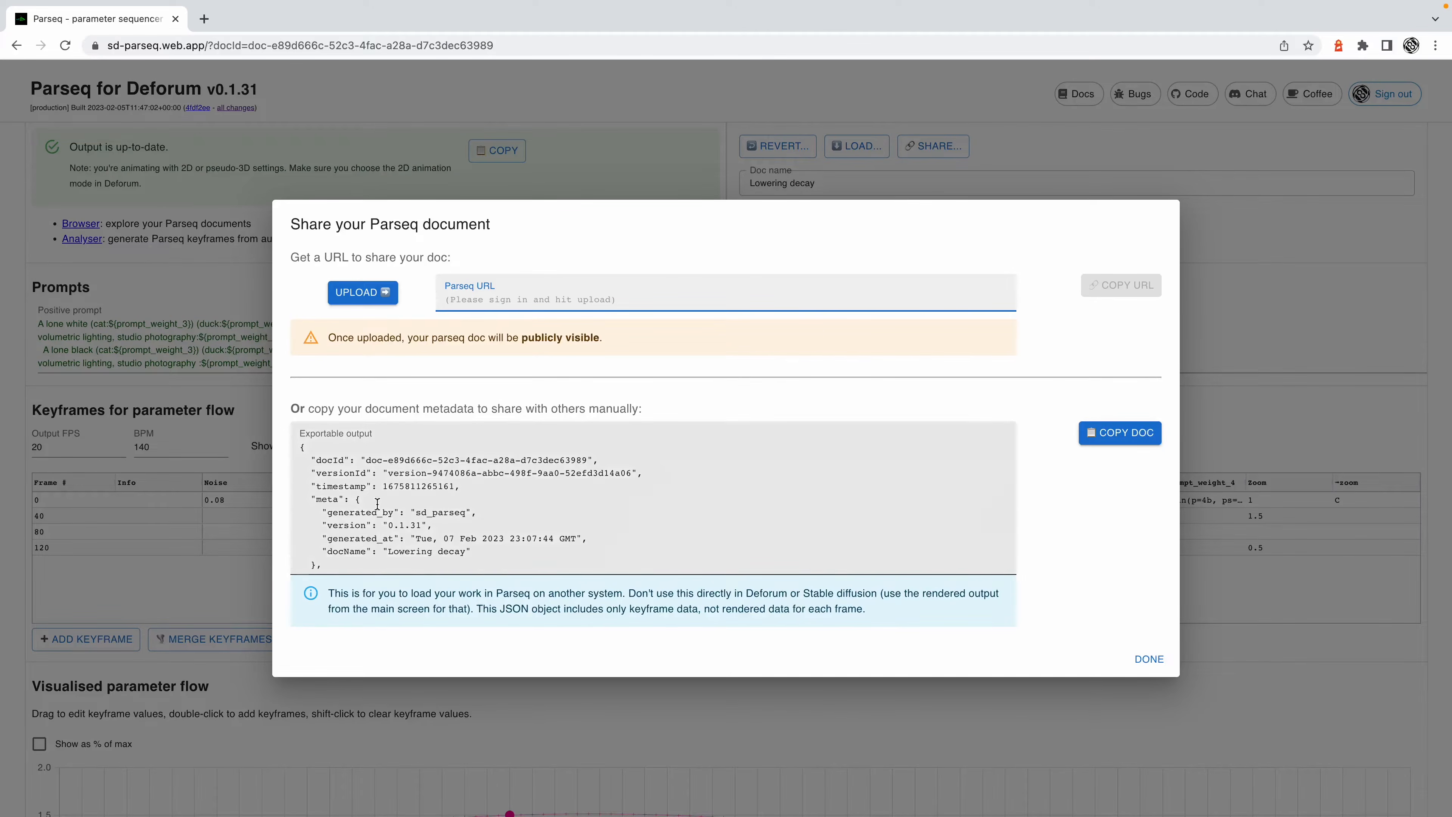
{"action": "scroll", "coordinate": [378, 497], "scroll_direction": "down", "scroll_amount": 10}
{"action": "scroll", "coordinate": [378, 497], "scroll_direction": "up", "scroll_amount": 10}
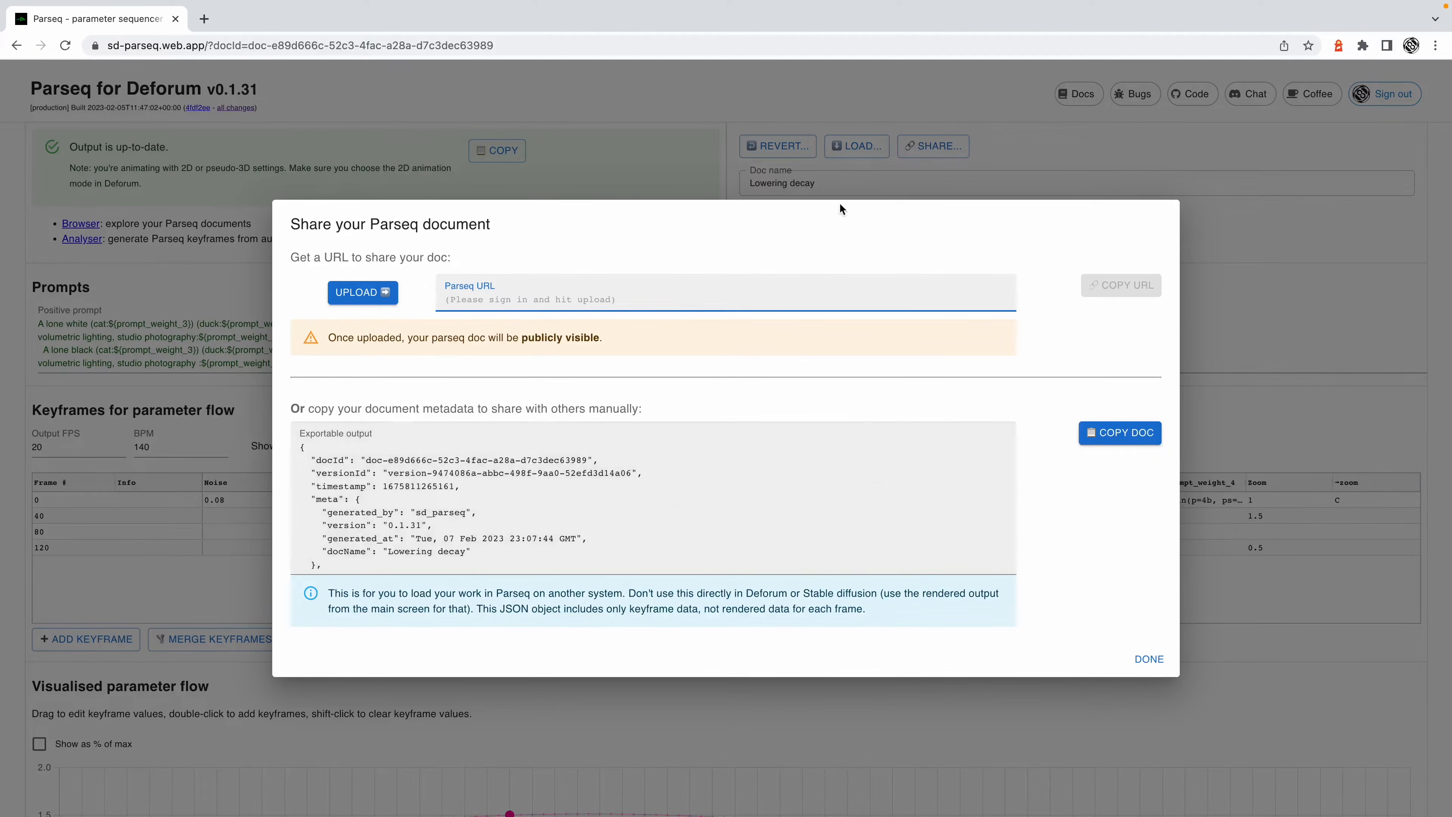
{"action": "left_click", "coordinate": [1148, 658]}
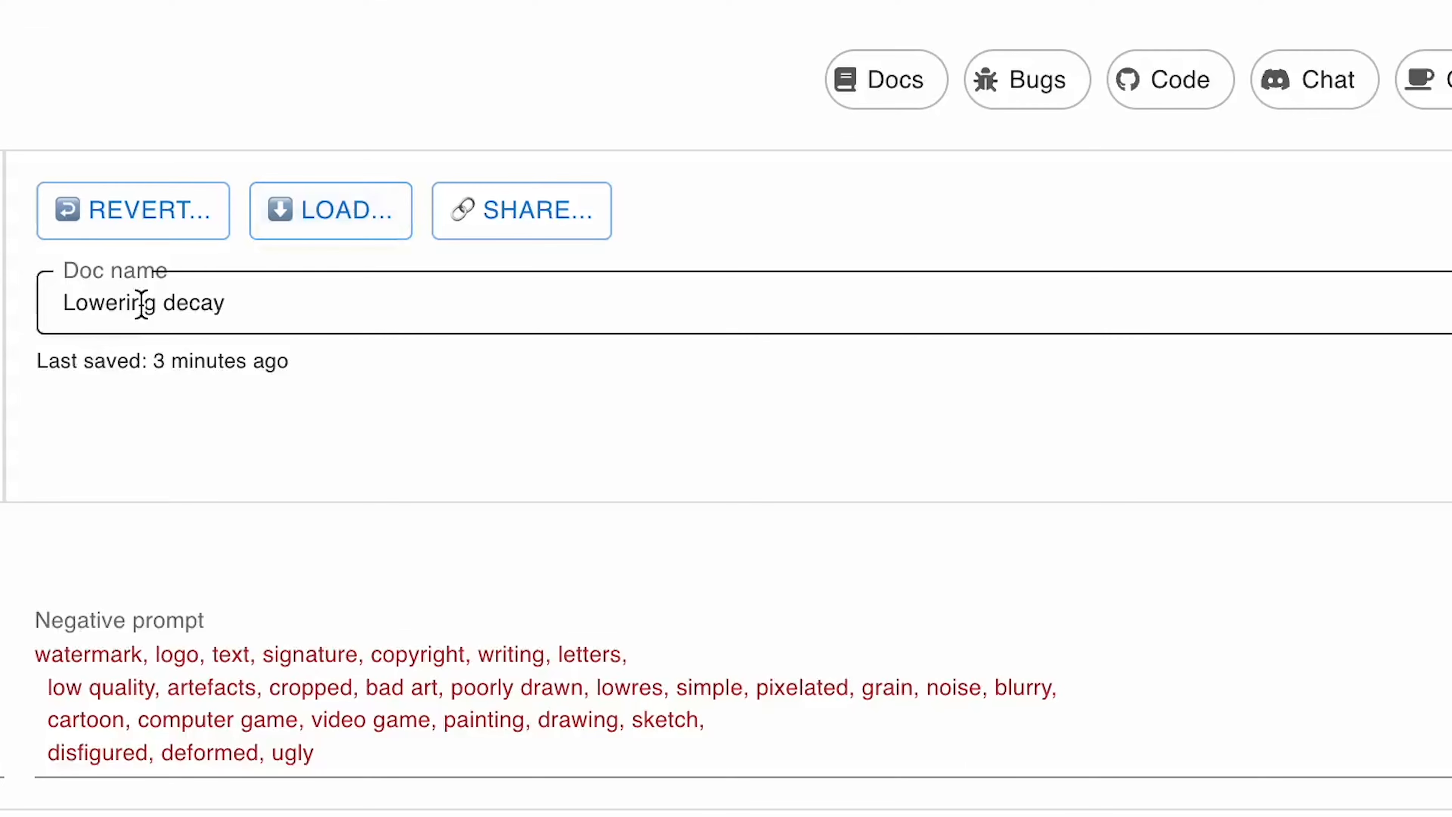
{"action": "left_click", "coordinate": [326, 294]}
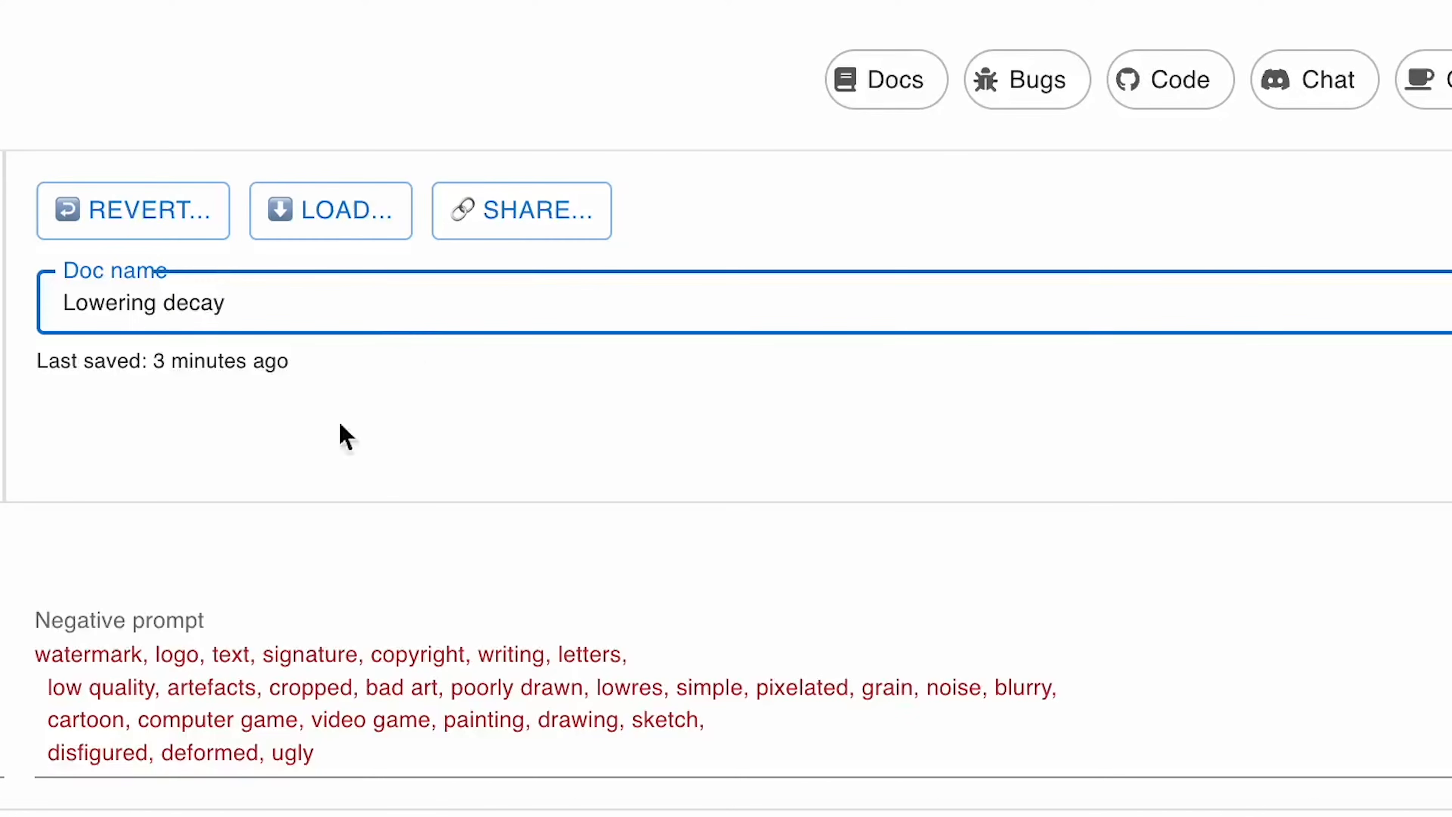
{"action": "left_click", "coordinate": [252, 409]}
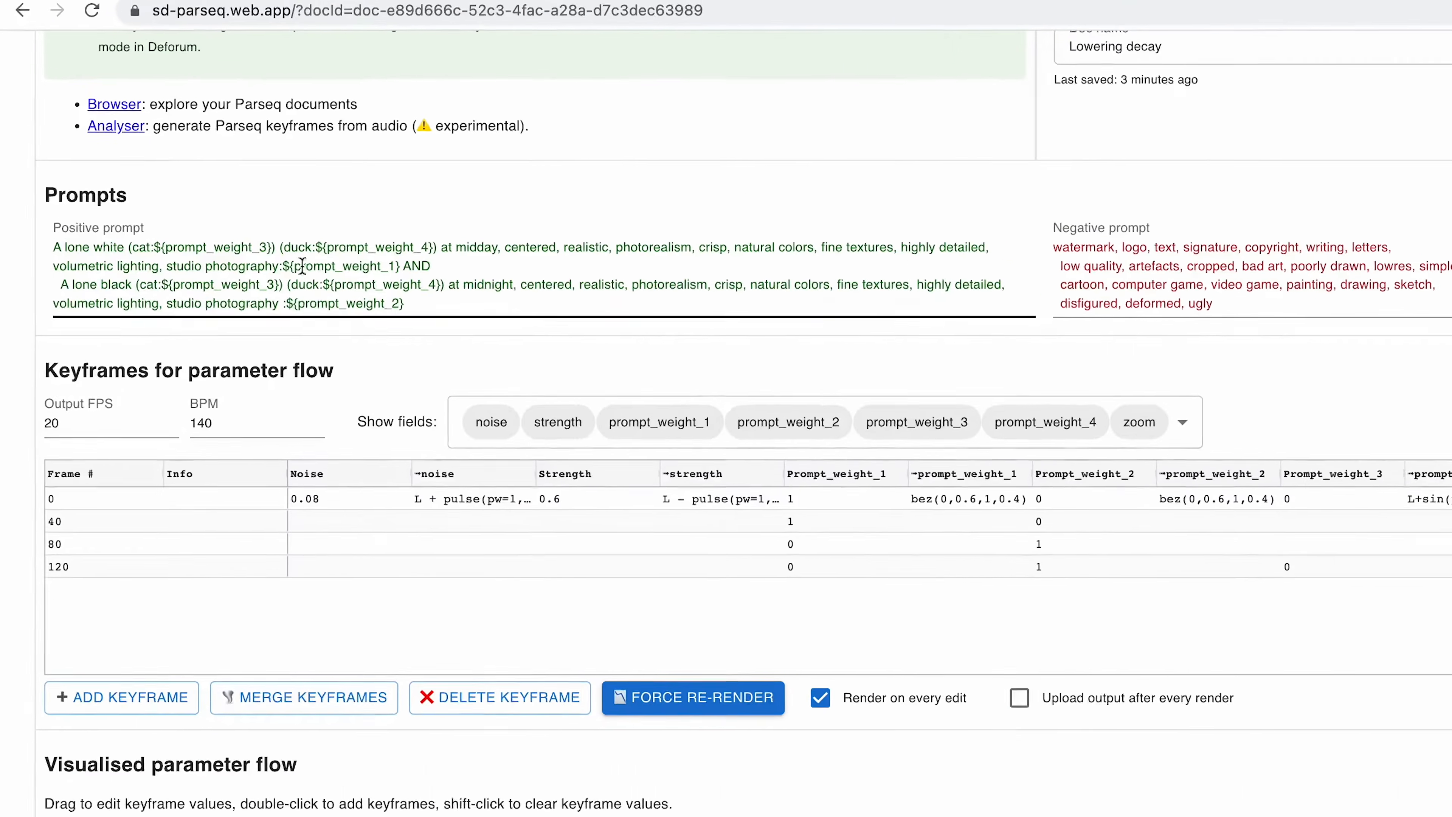
Highlight the duck weight expression ${prompt_weight_4} in the first part of the positive prompt.
{"action": "left_click_drag", "start_coordinate": [222, 212], "coordinate": [309, 213]}
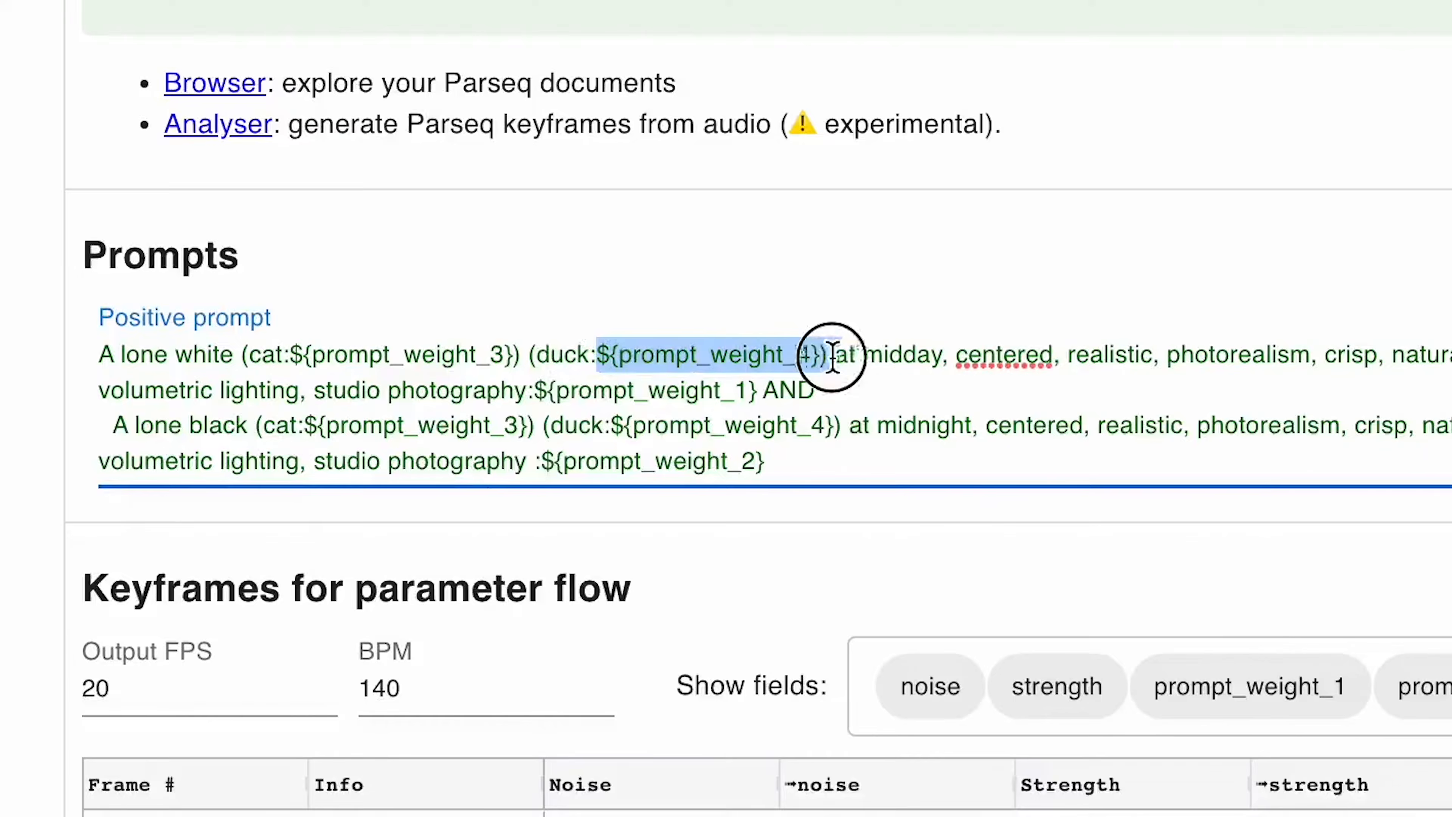
{"action": "left_click_drag", "start_coordinate": [834, 357], "coordinate": [826, 358]}
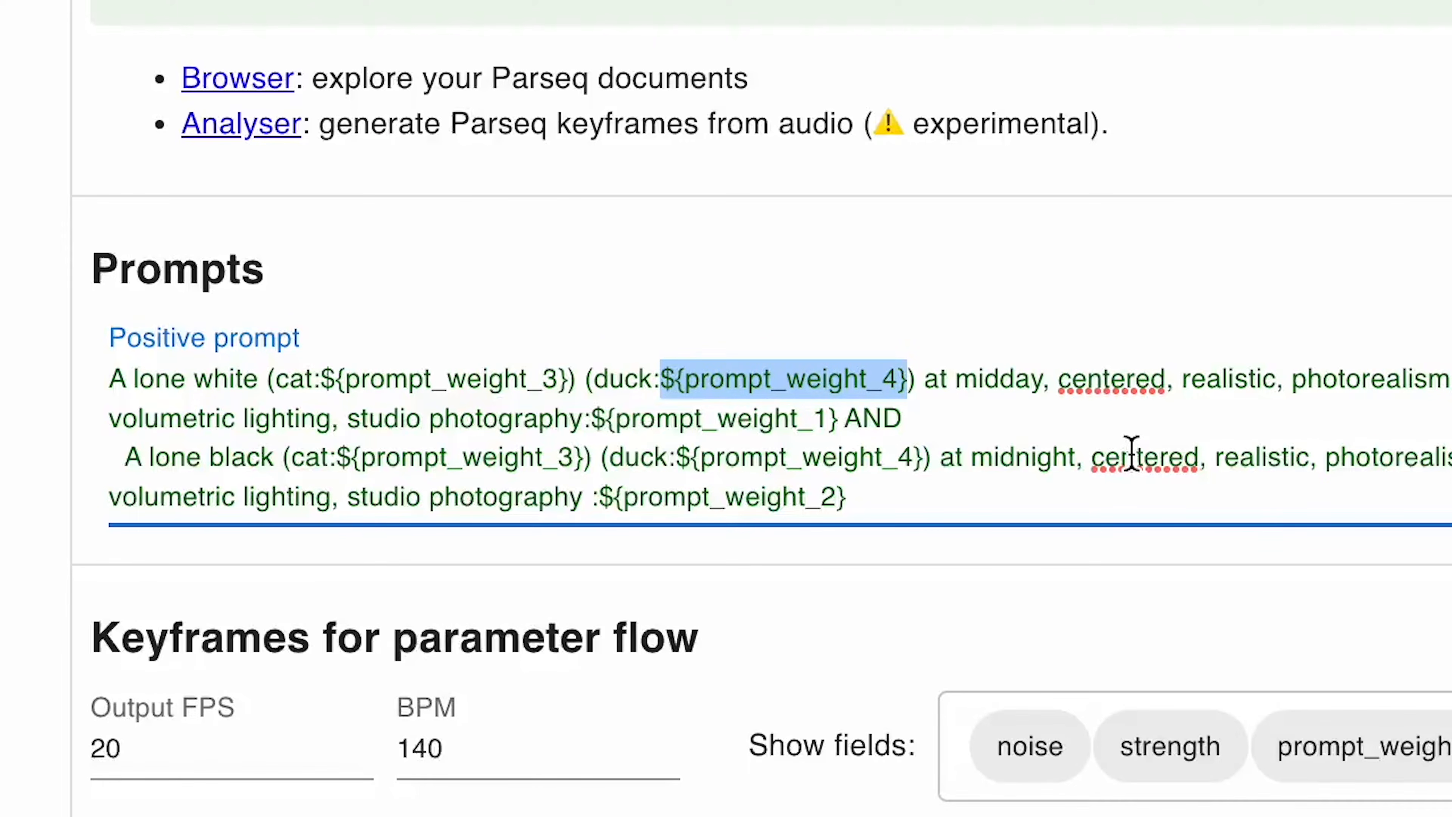
{"action": "left_click", "coordinate": [1132, 455]}
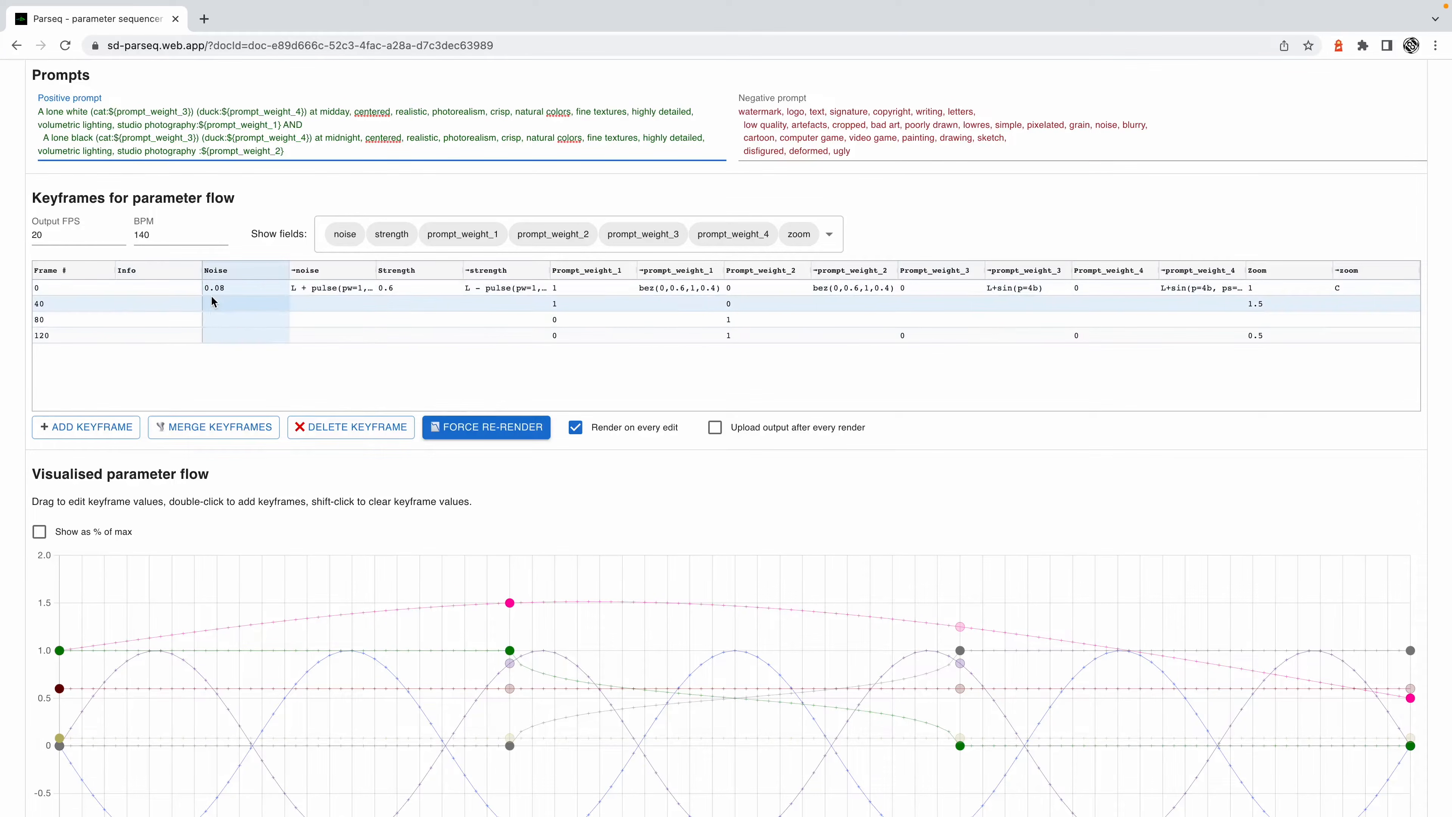
Examine the frame, seconds and beat details of the keyframe rows in the parameter flow table.
{"action": "mouse_move", "coordinate": [212, 301]}
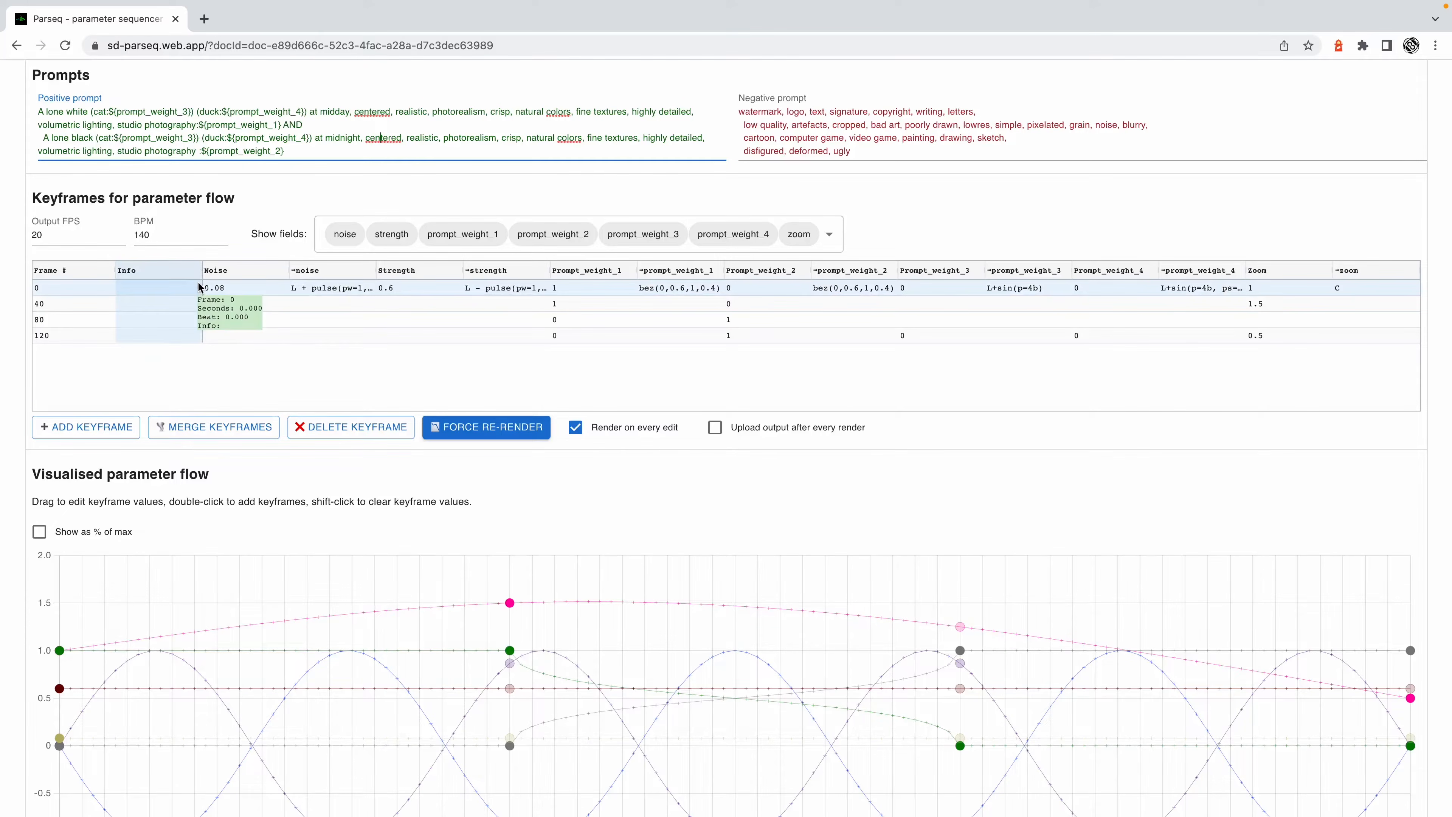
{"action": "mouse_move", "coordinate": [457, 309]}
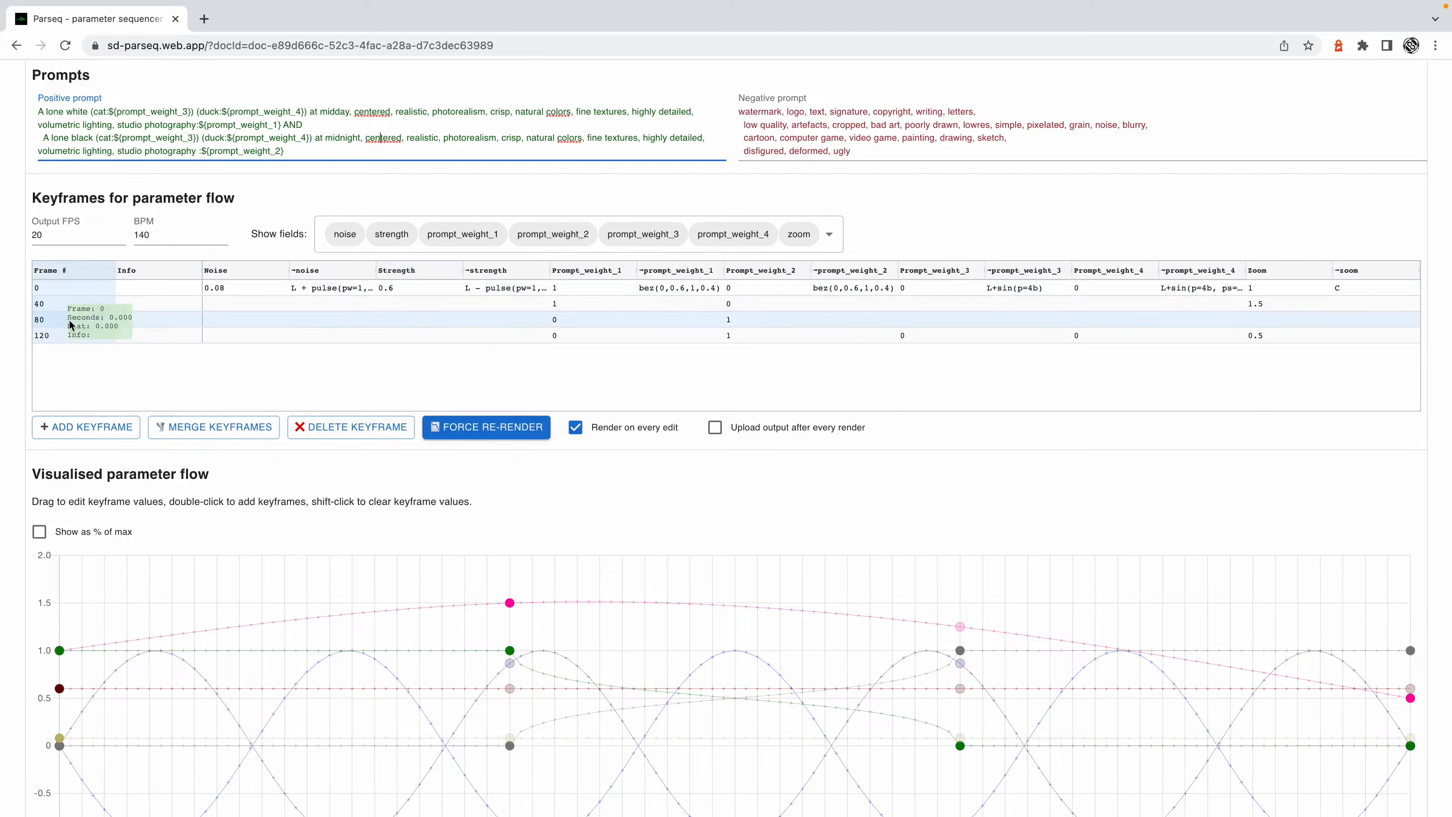
{"action": "mouse_move", "coordinate": [181, 322]}
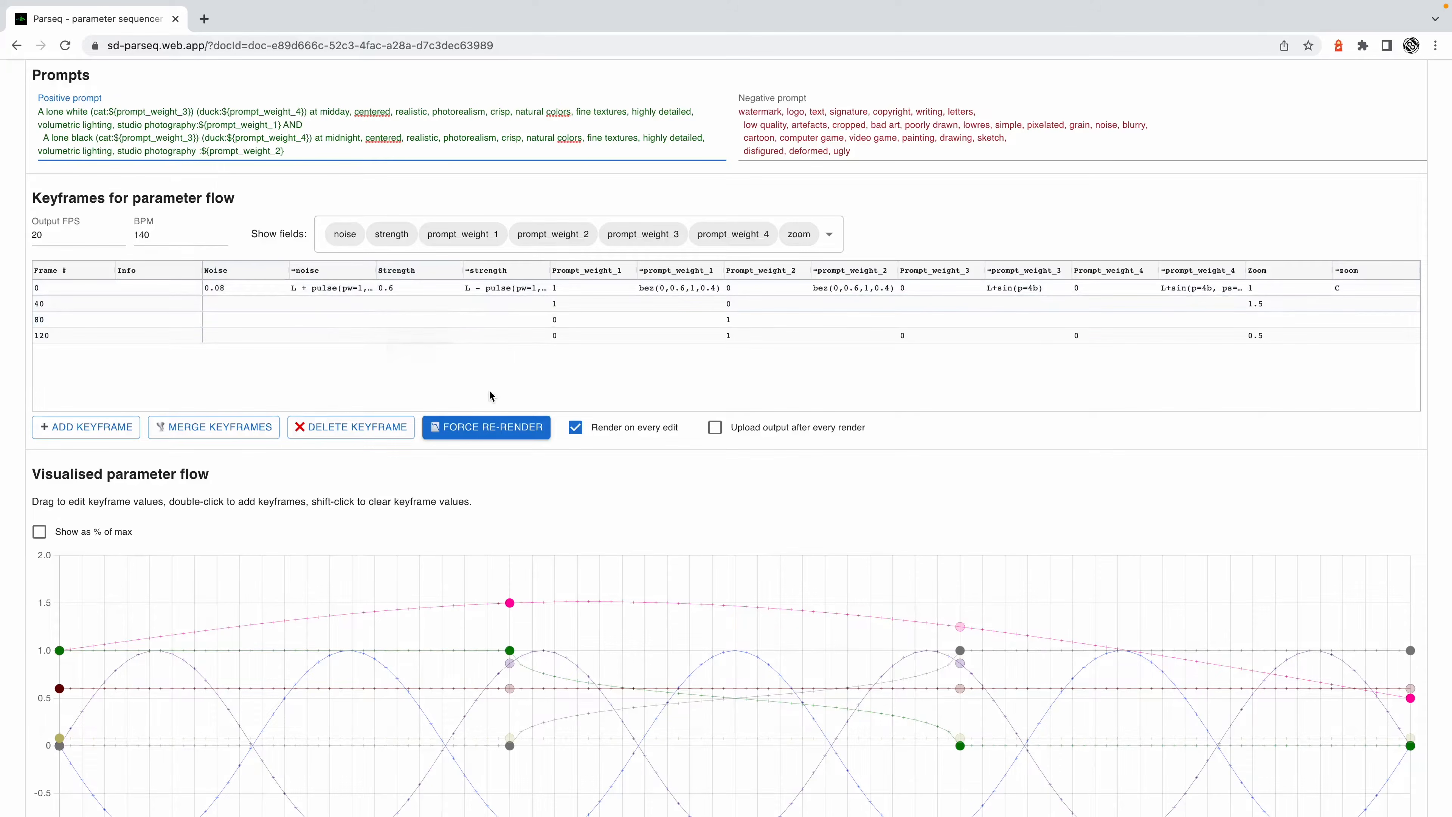
Lower the zoom keyframe at frame 40 to about 0.3 on the parameter flow graph and add a keyframe at frame 26.
{"action": "scroll", "coordinate": [491, 395], "scroll_direction": "down", "scroll_amount": 5}
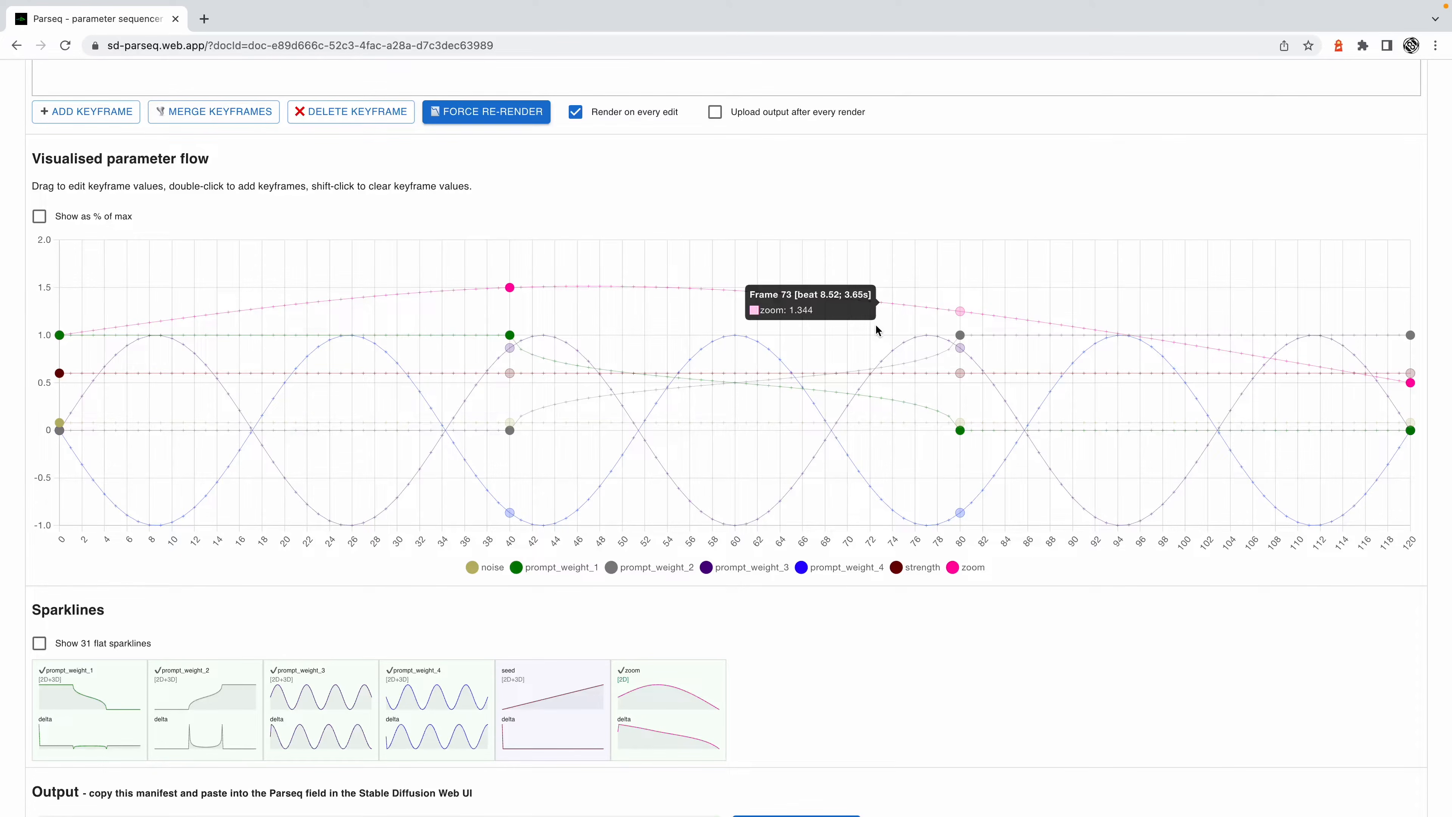
{"action": "left_click_drag", "start_coordinate": [509, 287], "coordinate": [510, 401]}
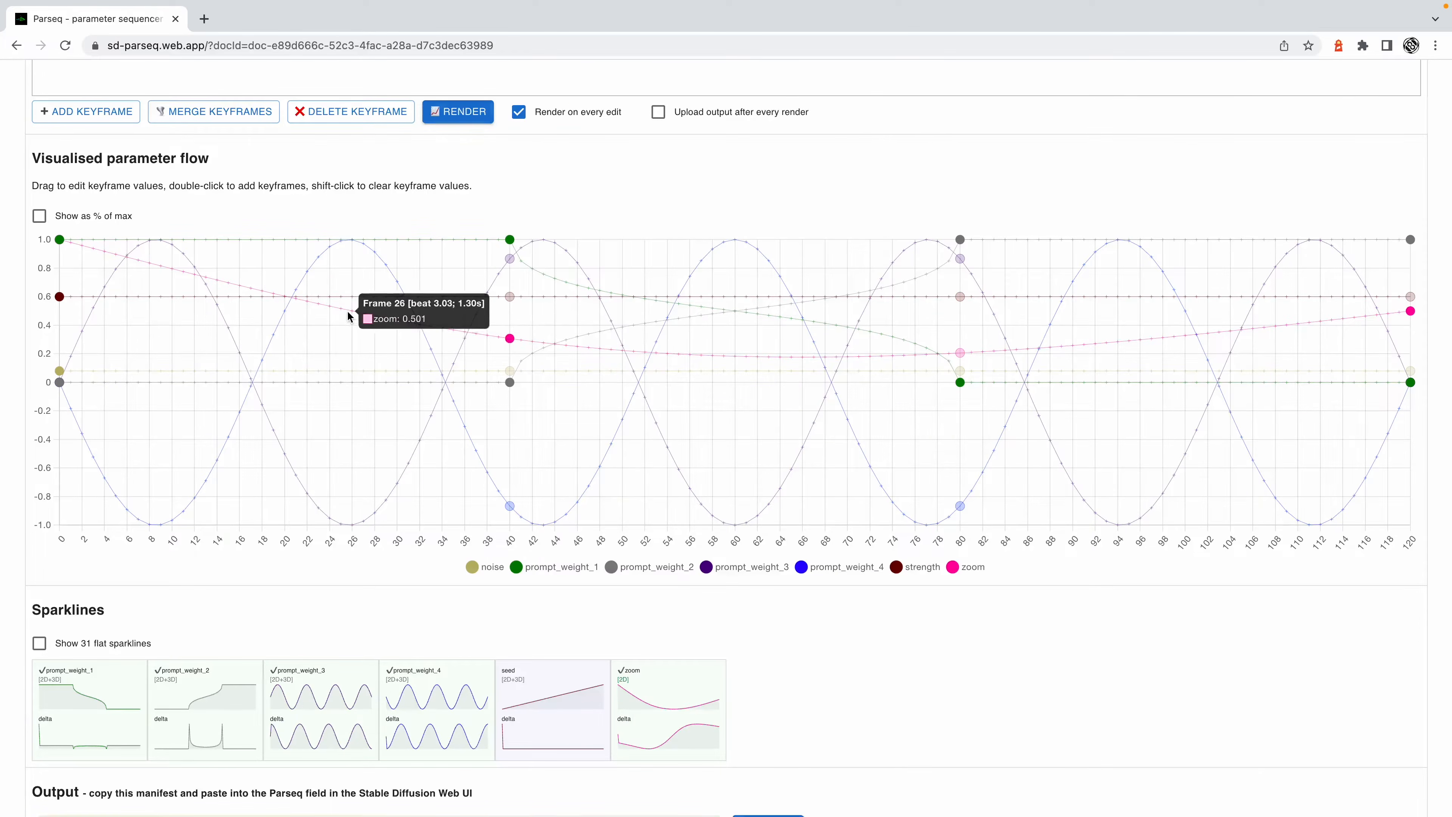
{"action": "left_click_drag", "start_coordinate": [352, 314], "coordinate": [354, 371]}
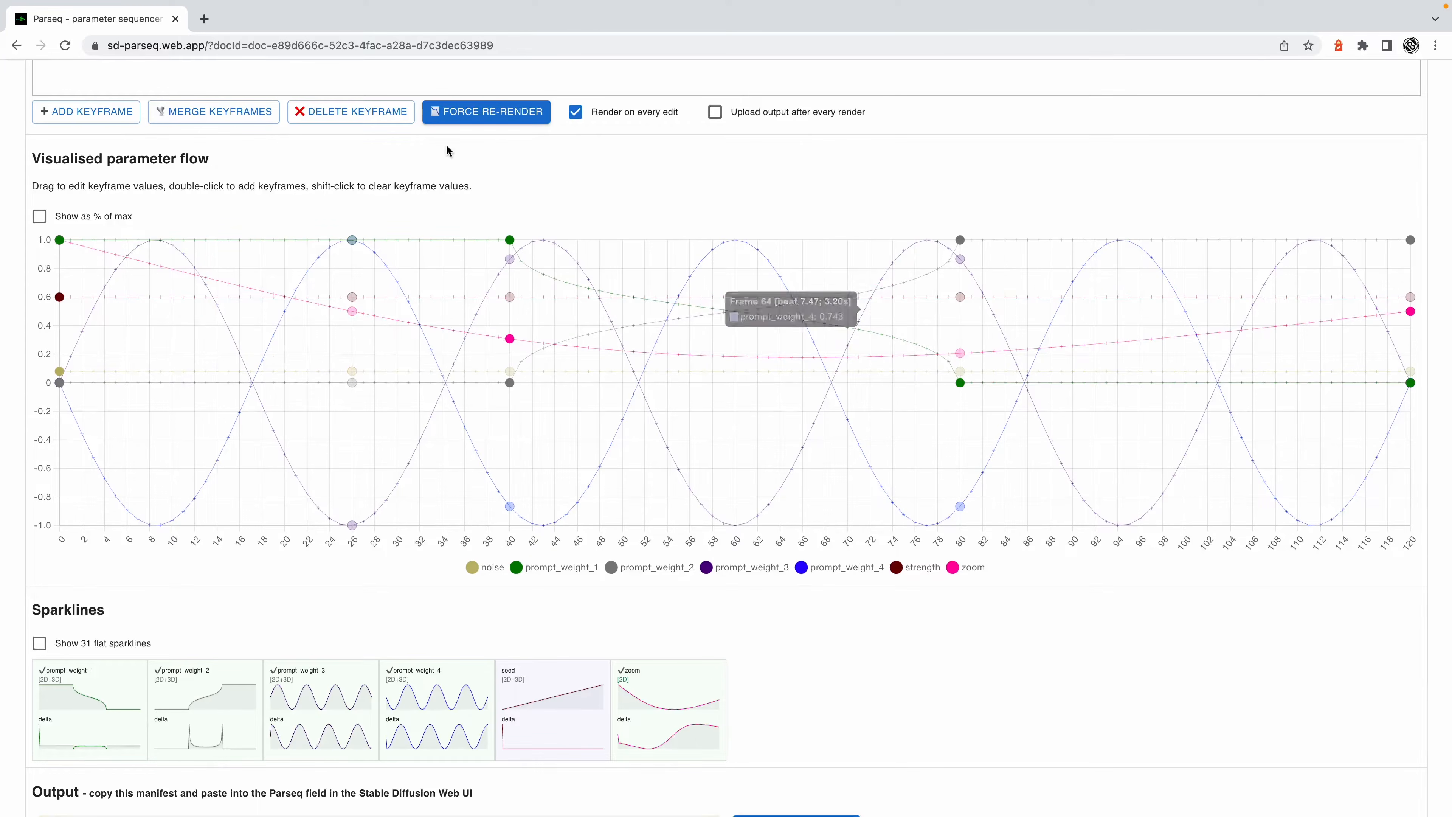
{"action": "left_click_drag", "start_coordinate": [181, 181], "coordinate": [452, 185]}
{"action": "left_click", "coordinate": [452, 185]}
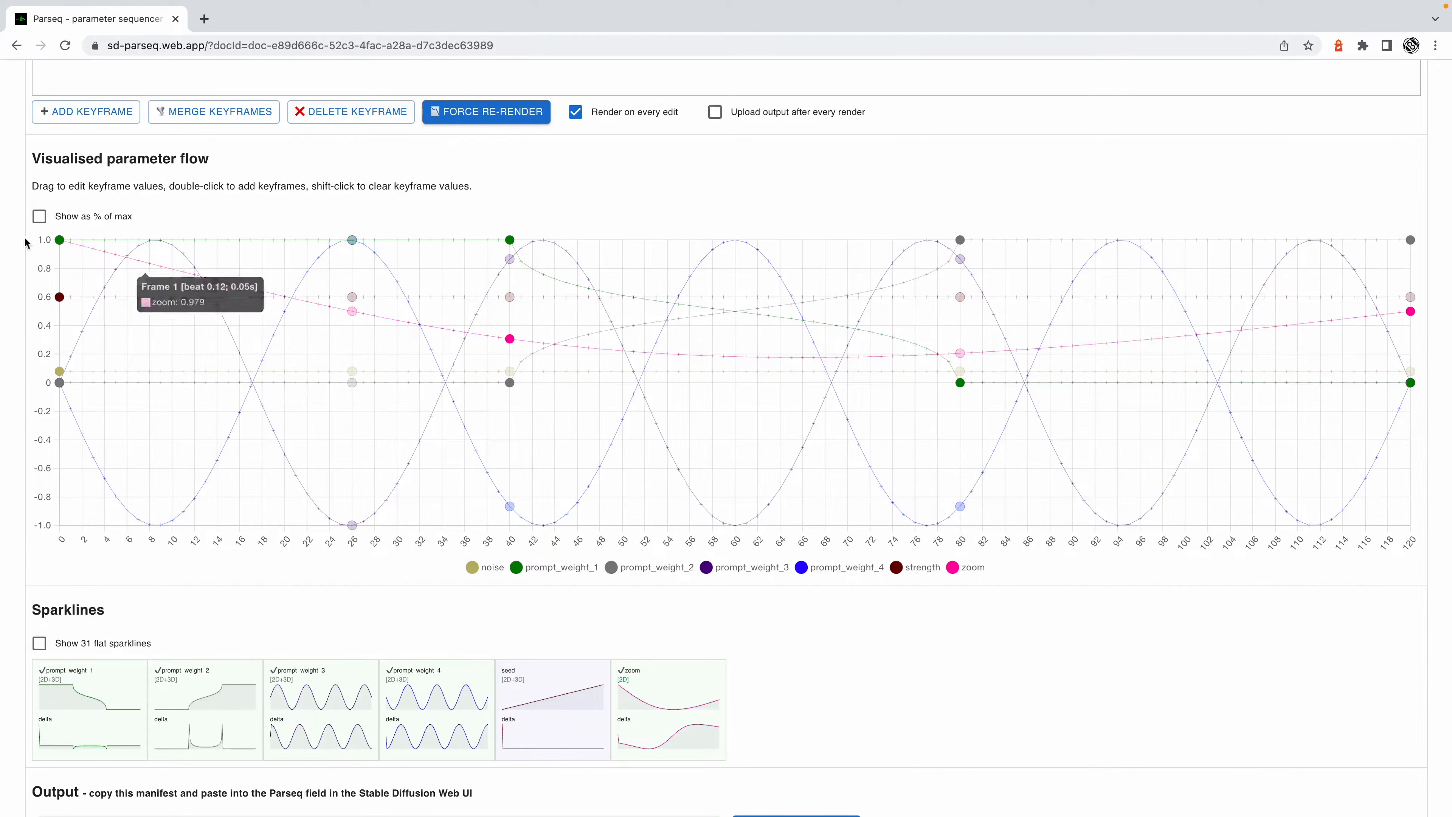
View the parameter flow graph as a percentage of max, and return it to absolute values.
{"action": "left_click", "coordinate": [39, 216]}
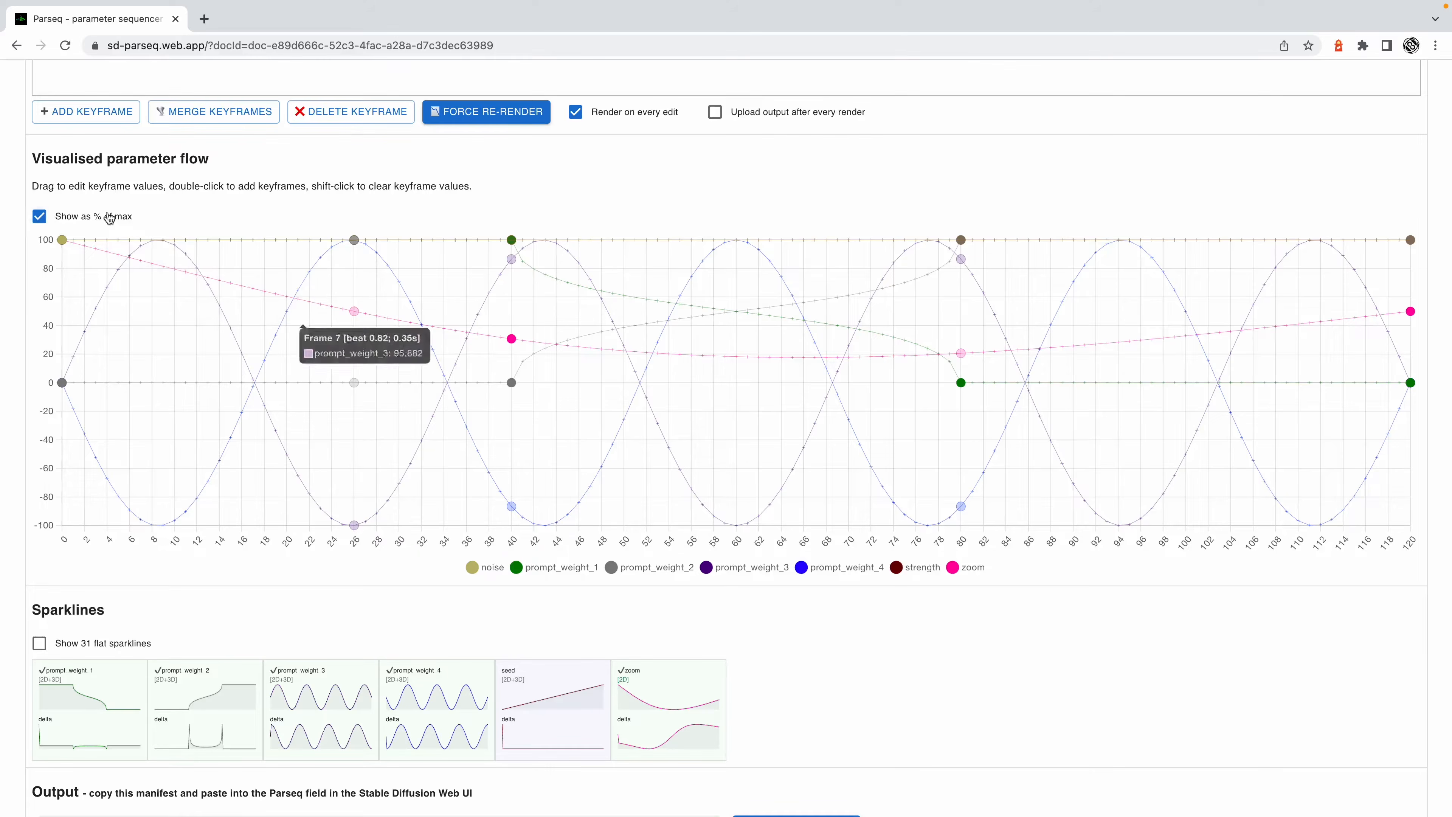
{"action": "left_click", "coordinate": [39, 217]}
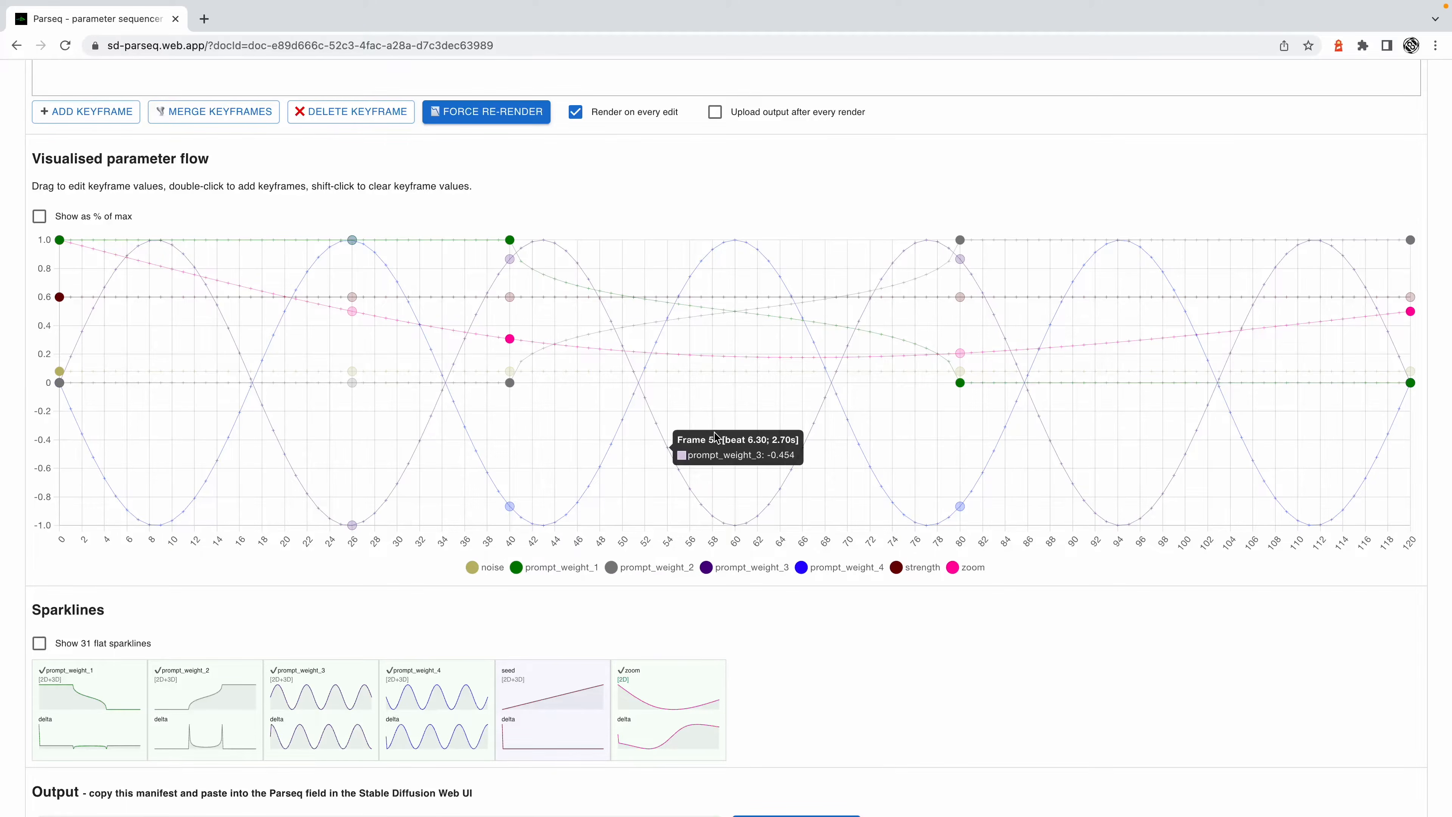
Hide prompt_weight_3 and prompt_weight_4 from the graph using their sparklines, and show both again.
{"action": "scroll", "coordinate": [716, 438], "scroll_direction": "down", "scroll_amount": 3}
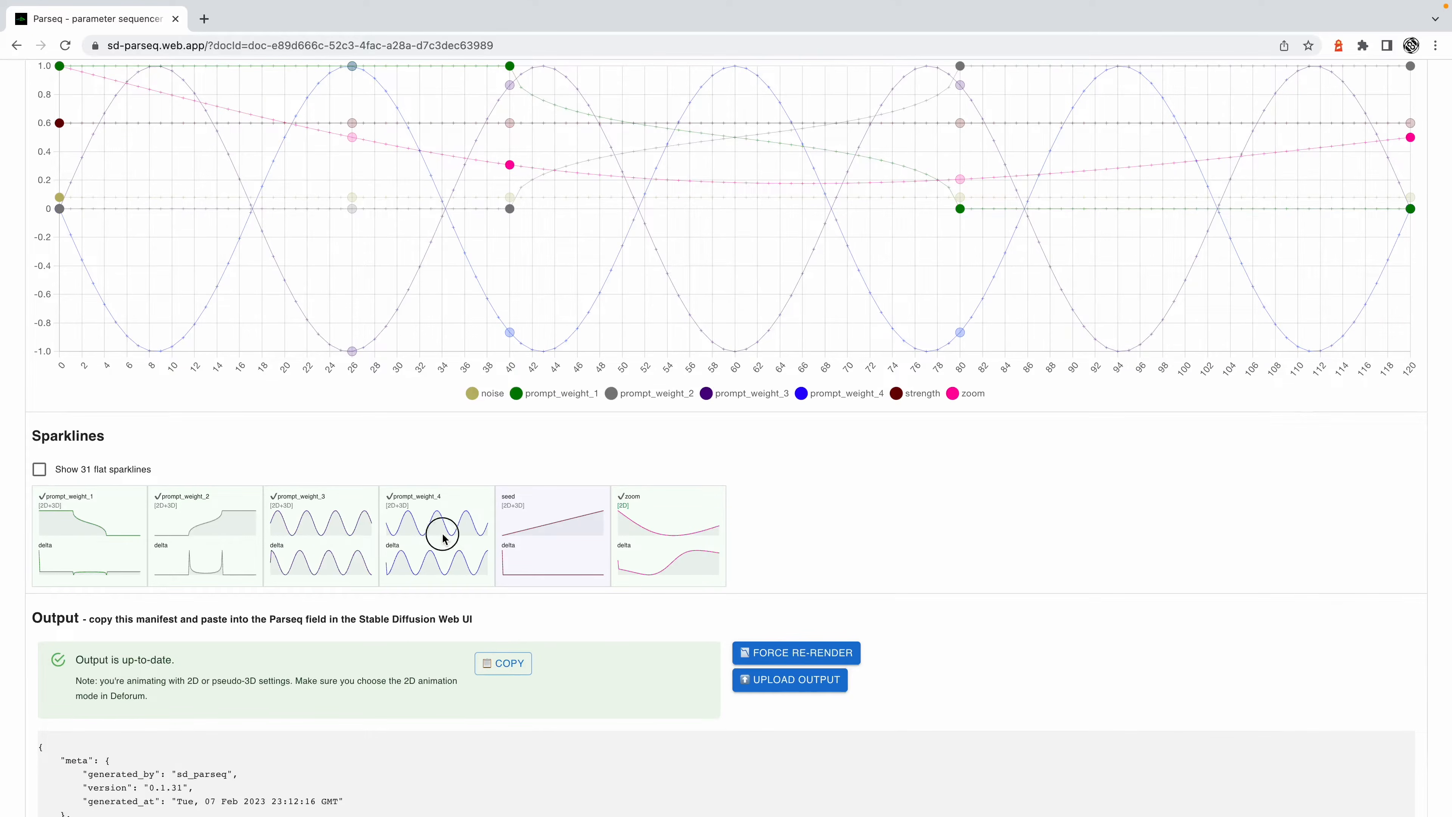
{"action": "left_click", "coordinate": [443, 536]}
{"action": "left_click", "coordinate": [338, 519]}
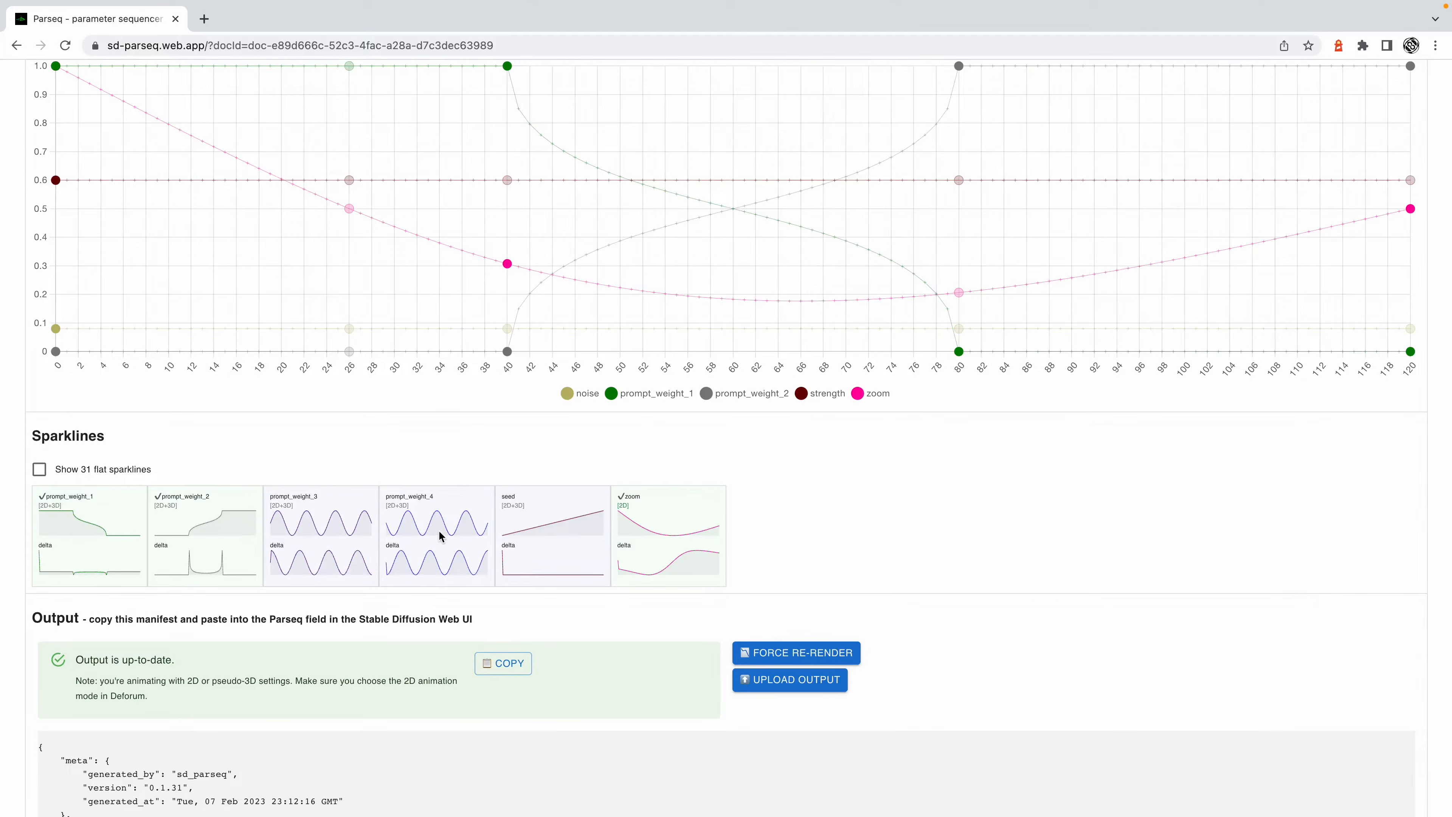
{"action": "left_click", "coordinate": [441, 536]}
{"action": "left_click", "coordinate": [338, 519]}
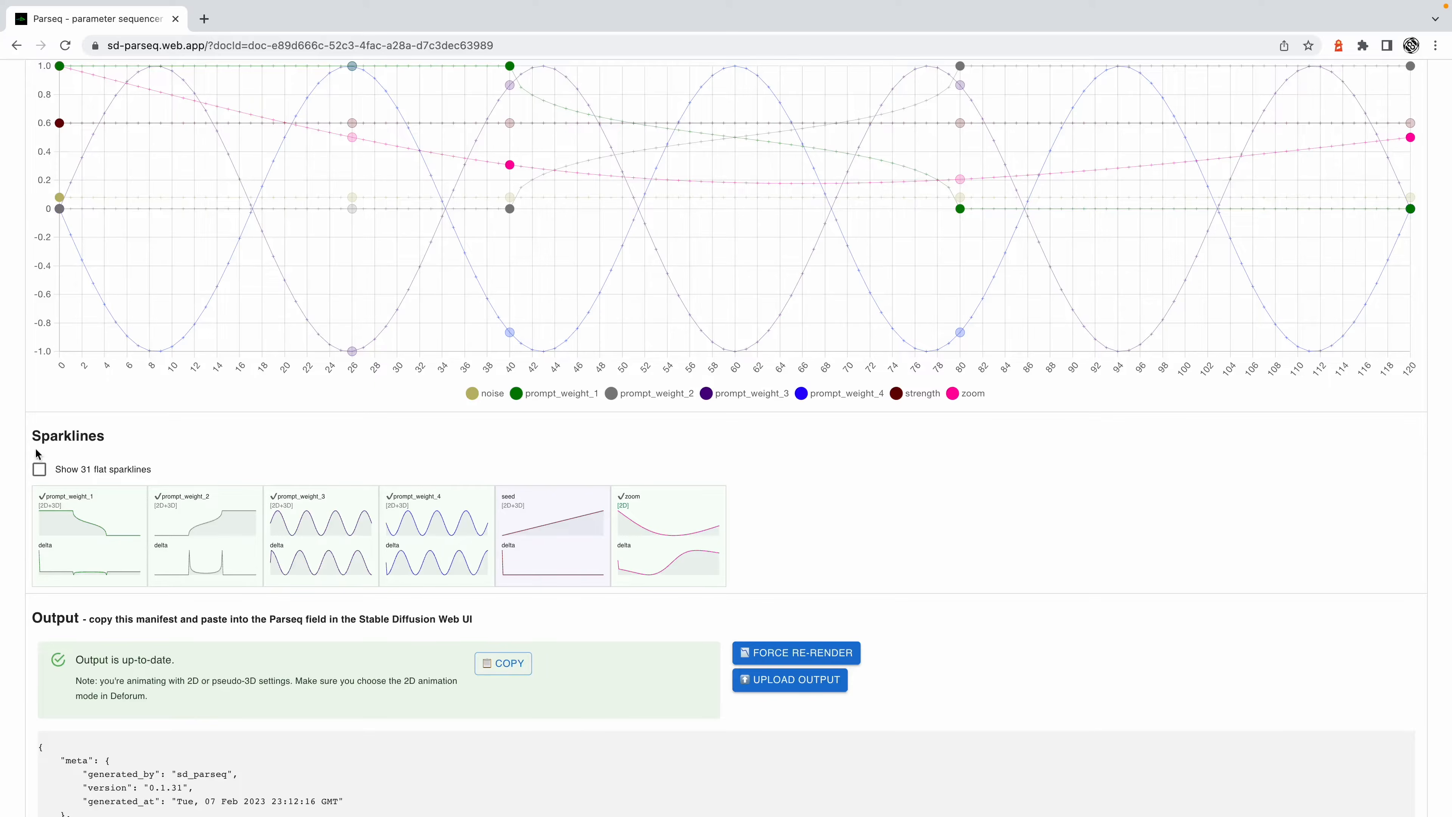
Show the flat sparklines to view every available parameter, and hide them again.
{"action": "scroll", "coordinate": [195, 535], "scroll_direction": "down", "scroll_amount": 2}
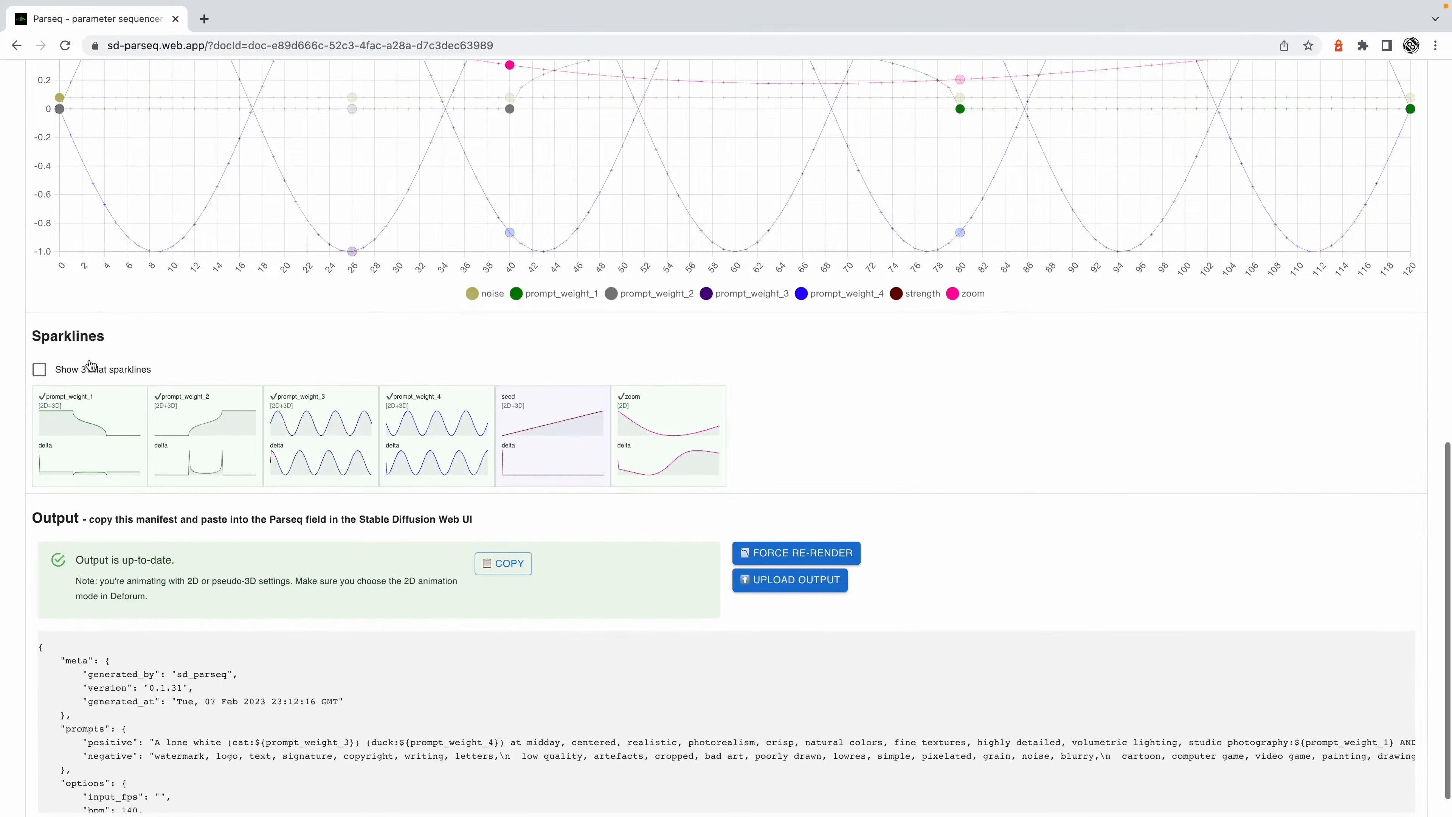
{"action": "left_click", "coordinate": [90, 370]}
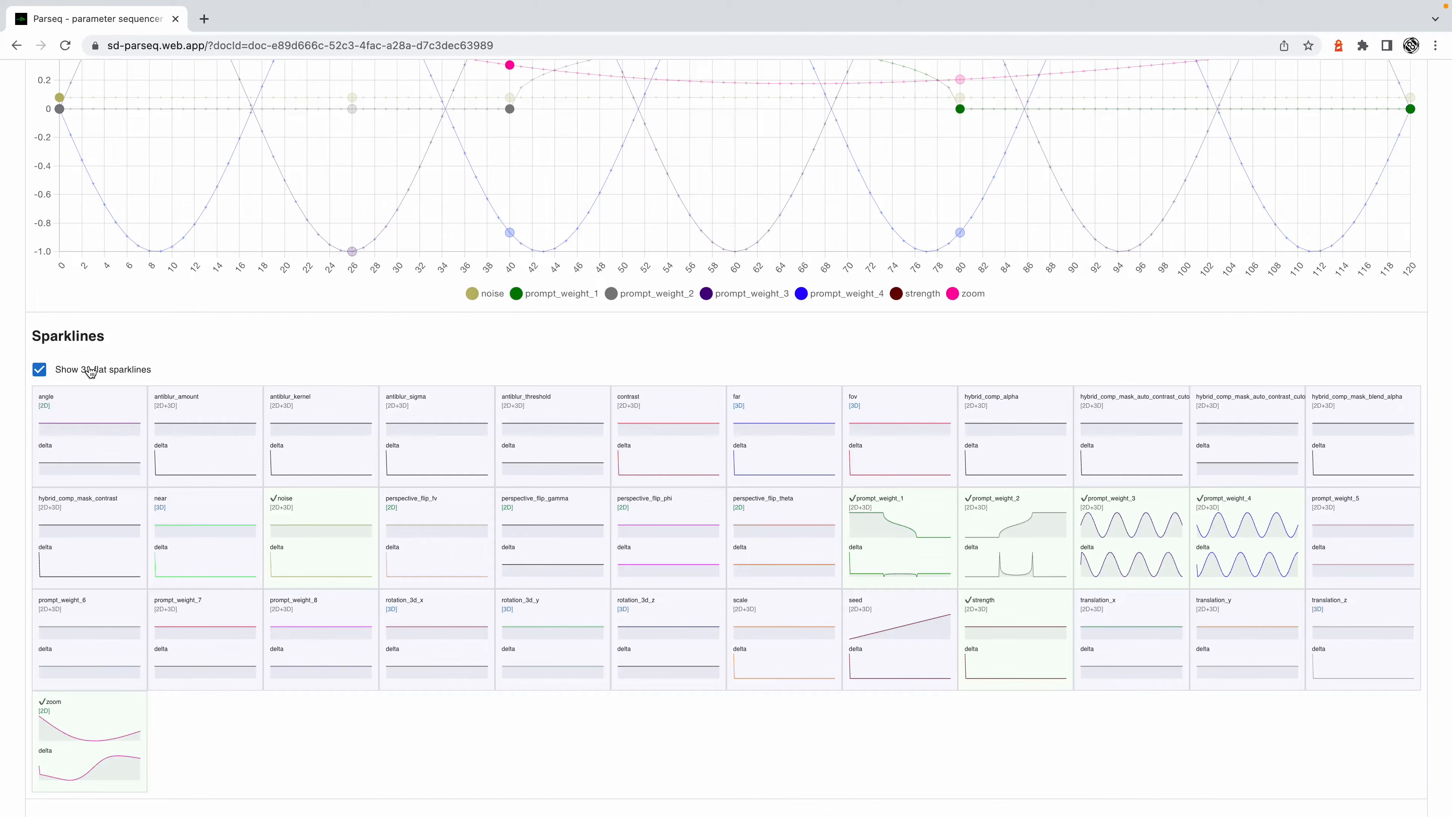
{"action": "scroll", "coordinate": [96, 376], "scroll_direction": "down", "scroll_amount": 2}
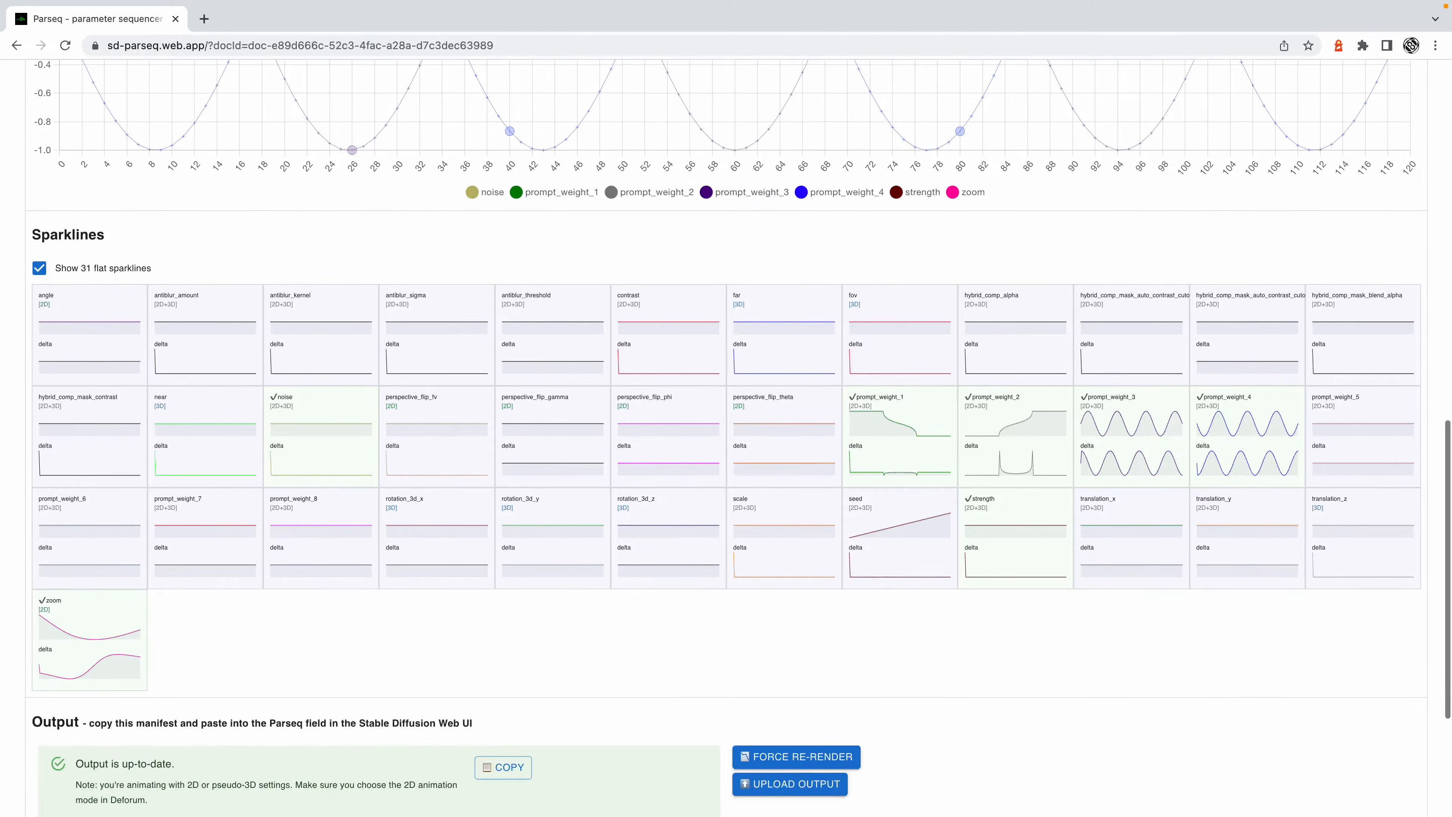
{"action": "left_click", "coordinate": [92, 268]}
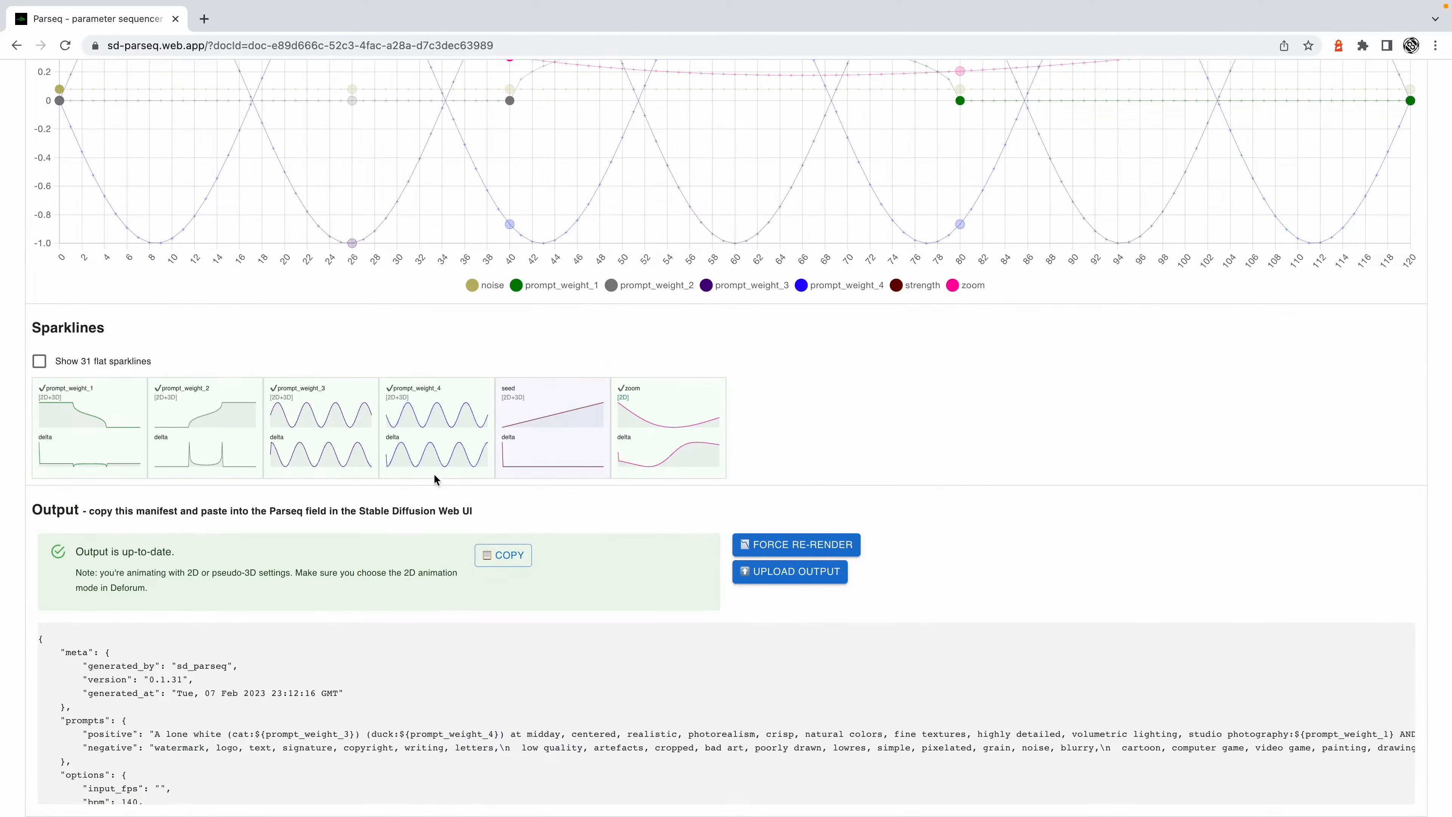
Examine the rendered output manifest, including its metadata, prompts and per-frame delta values.
{"action": "scroll", "coordinate": [305, 679], "scroll_direction": "down", "scroll_amount": 2}
{"action": "scroll", "coordinate": [304, 680], "scroll_direction": "down", "scroll_amount": 12}
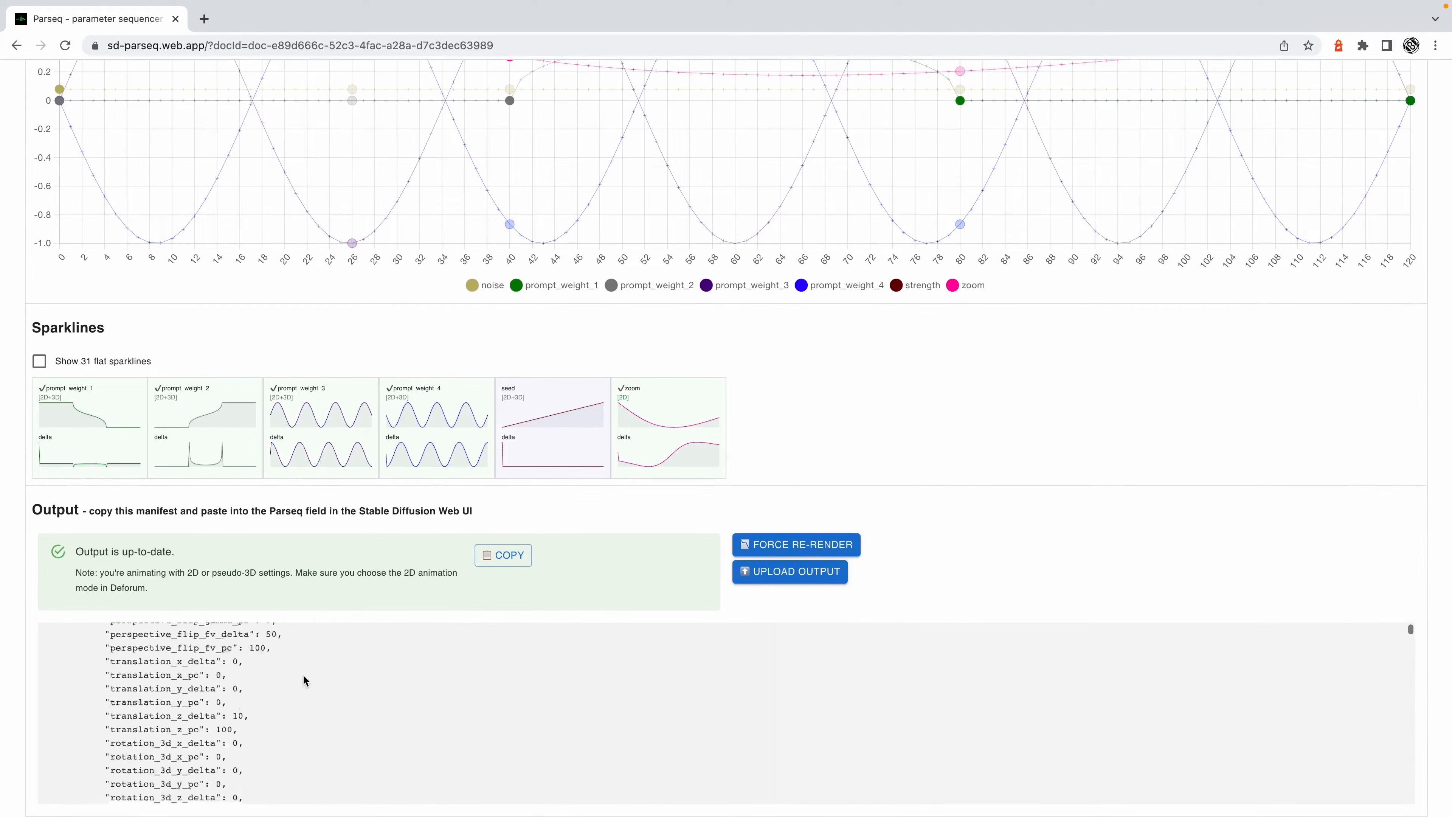
{"action": "mouse_move", "coordinate": [1410, 632]}
{"action": "left_mouse_down"}
{"action": "mouse_move", "coordinate": [1405, 761]}
{"action": "mouse_move", "coordinate": [1392, 624]}
{"action": "left_mouse_up"}
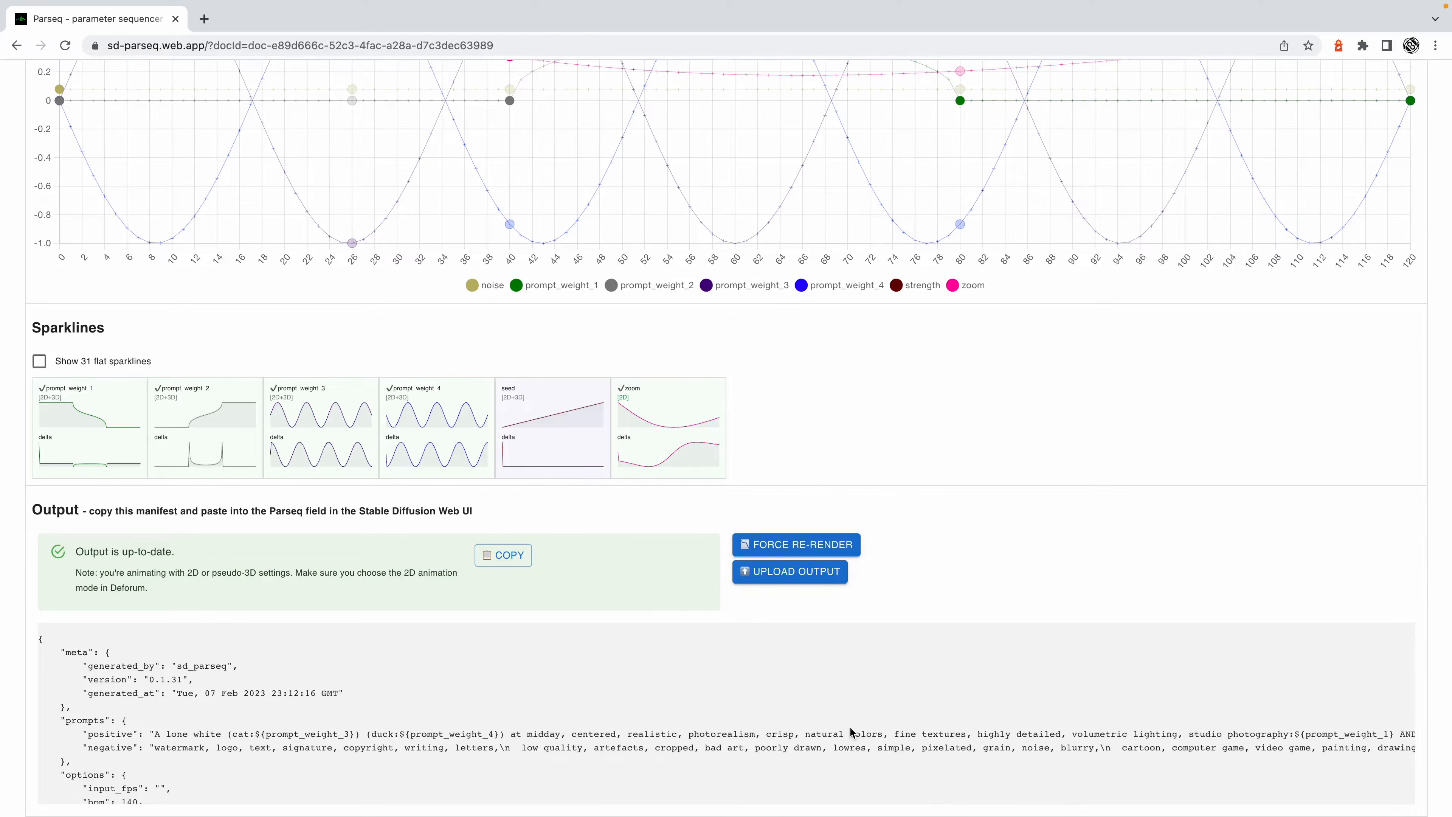
{"action": "scroll", "coordinate": [851, 733], "scroll_direction": "down", "scroll_amount": 20}
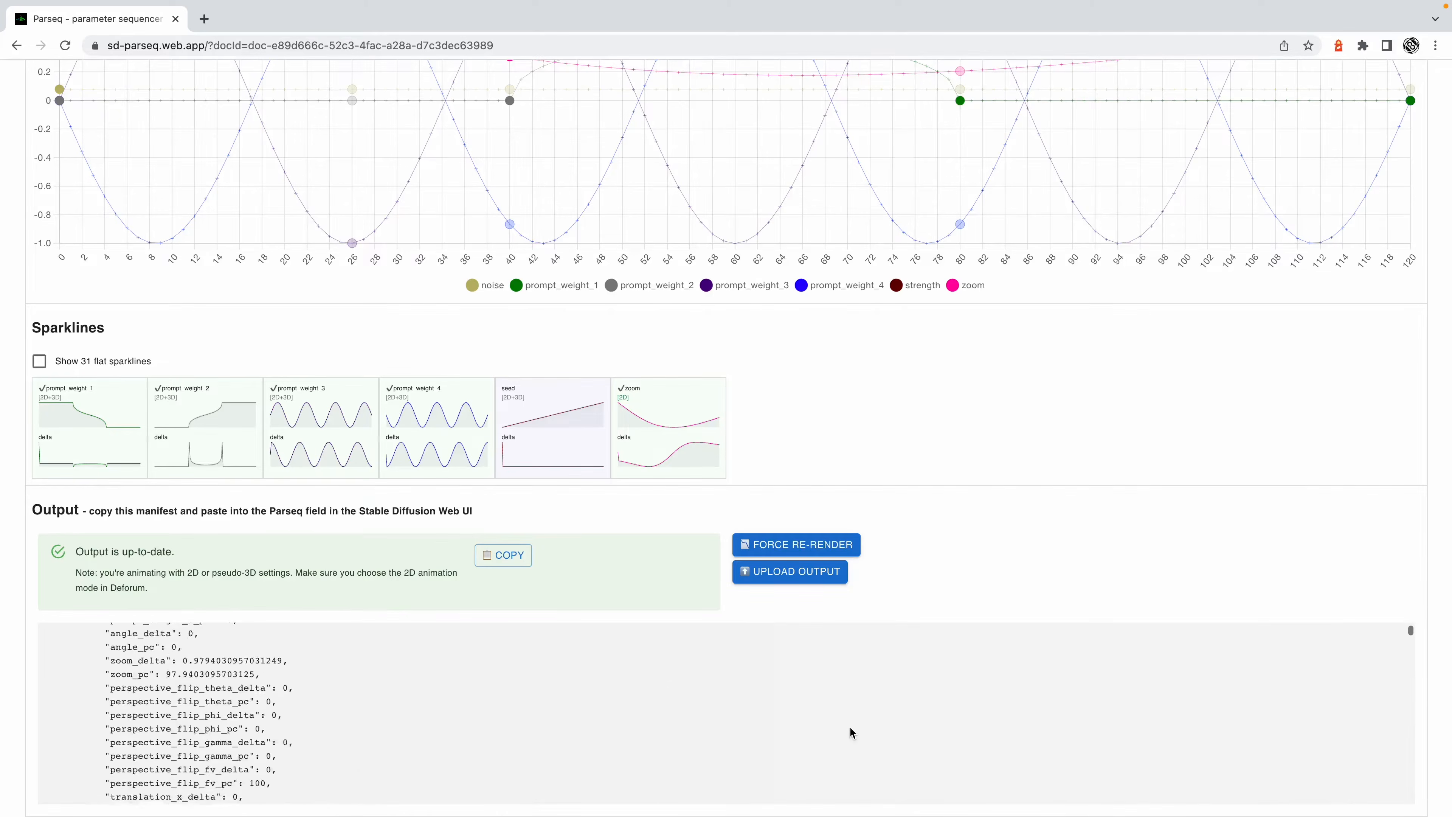
Examine the output manifest's per-frame parameter values, prompts and keyframe interpolation formulas, and review the document's keyframes again.
{"action": "scroll", "coordinate": [850, 729], "scroll_direction": "down", "scroll_amount": 5}
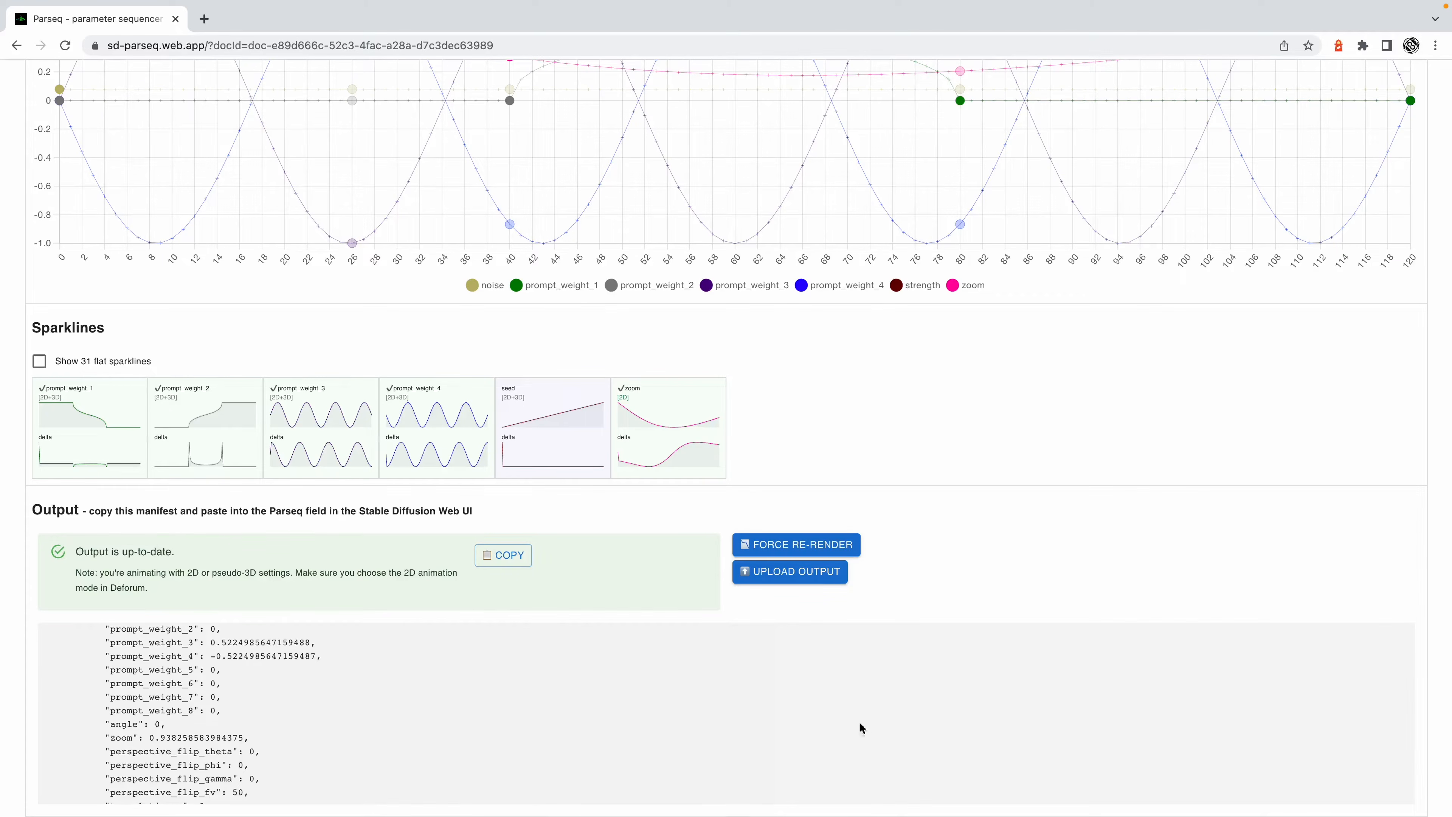
{"action": "scroll", "coordinate": [456, 743], "scroll_direction": "down", "scroll_amount": 20}
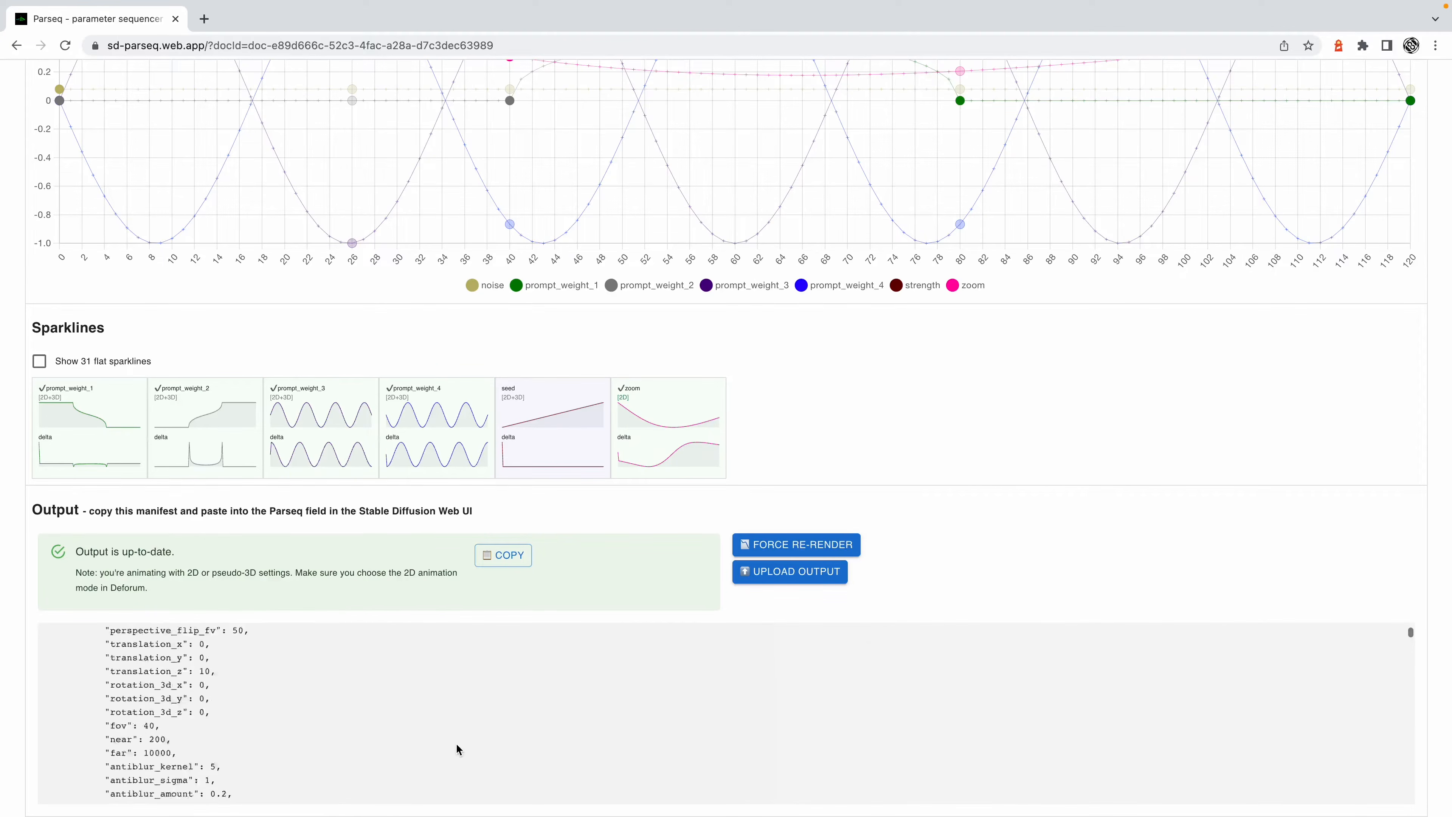
{"action": "scroll", "coordinate": [457, 742], "scroll_direction": "down", "scroll_amount": 15}
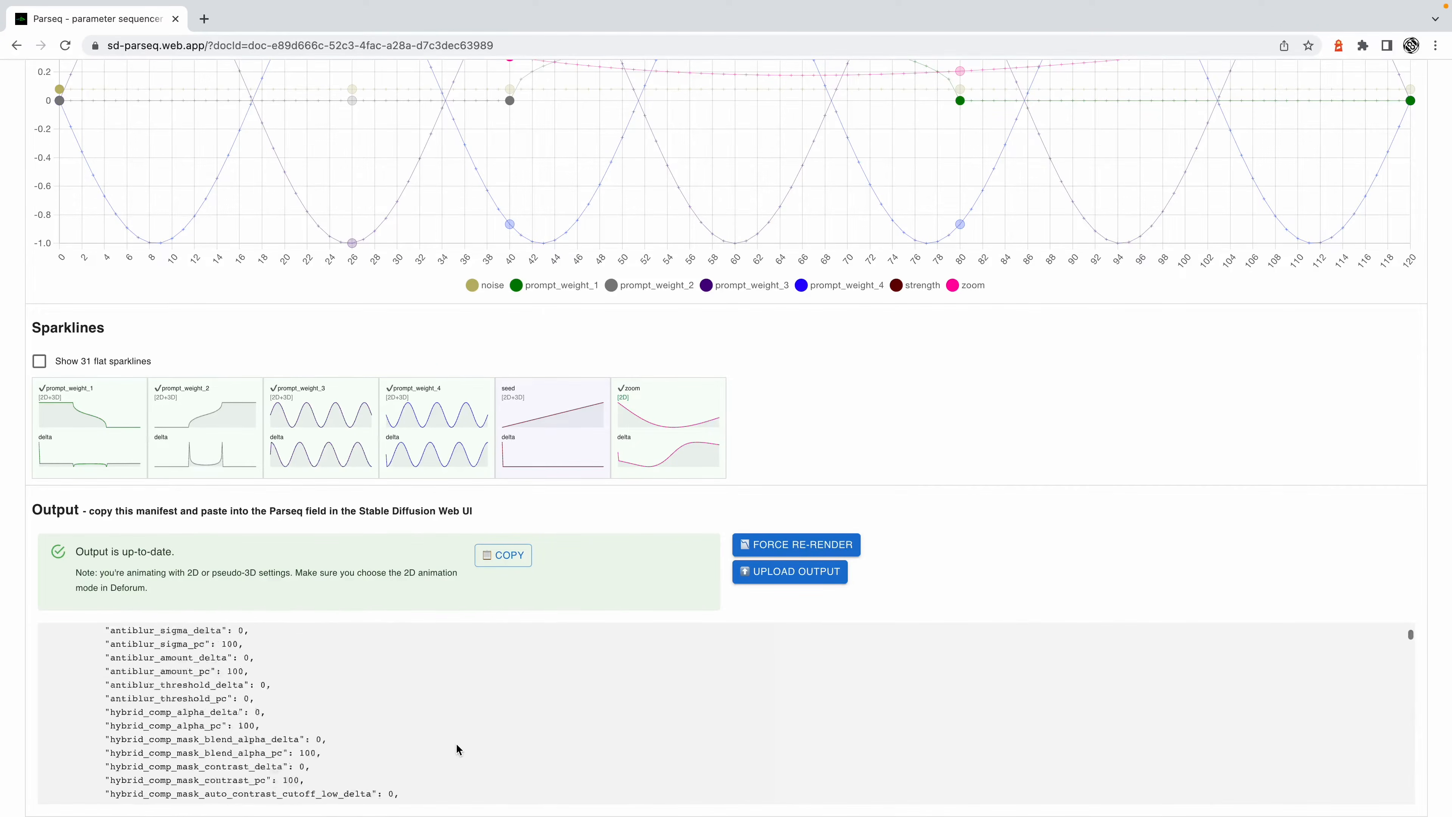
{"action": "scroll", "coordinate": [456, 744], "scroll_direction": "up", "scroll_amount": 20}
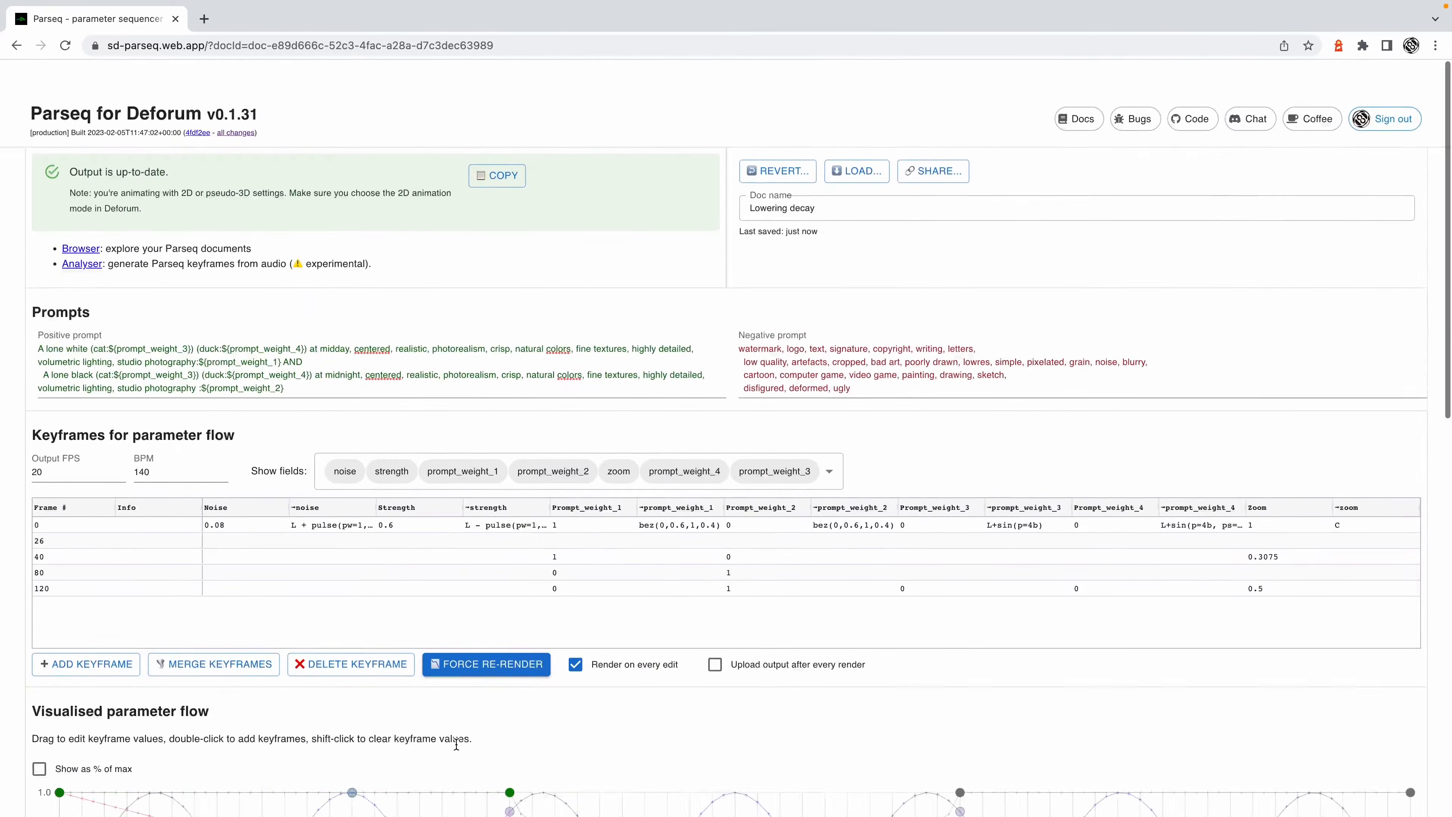
{"action": "scroll", "coordinate": [457, 744], "scroll_direction": "down", "scroll_amount": 20}
{"action": "scroll", "coordinate": [400, 726], "scroll_direction": "up", "scroll_amount": 1}
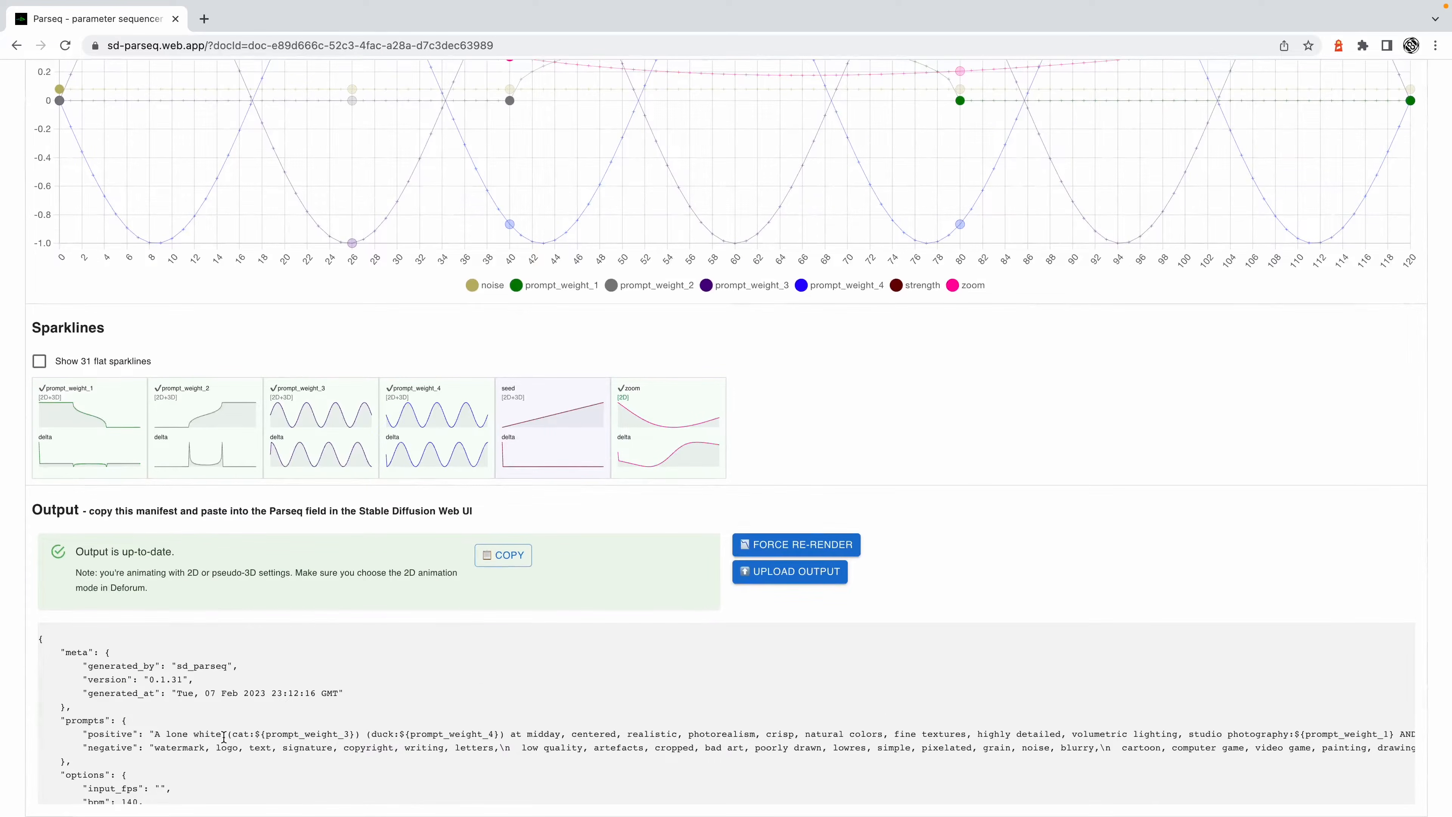
{"action": "scroll", "coordinate": [229, 744], "scroll_direction": "down", "scroll_amount": 5}
{"action": "scroll", "coordinate": [236, 751], "scroll_direction": "down", "scroll_amount": 3}
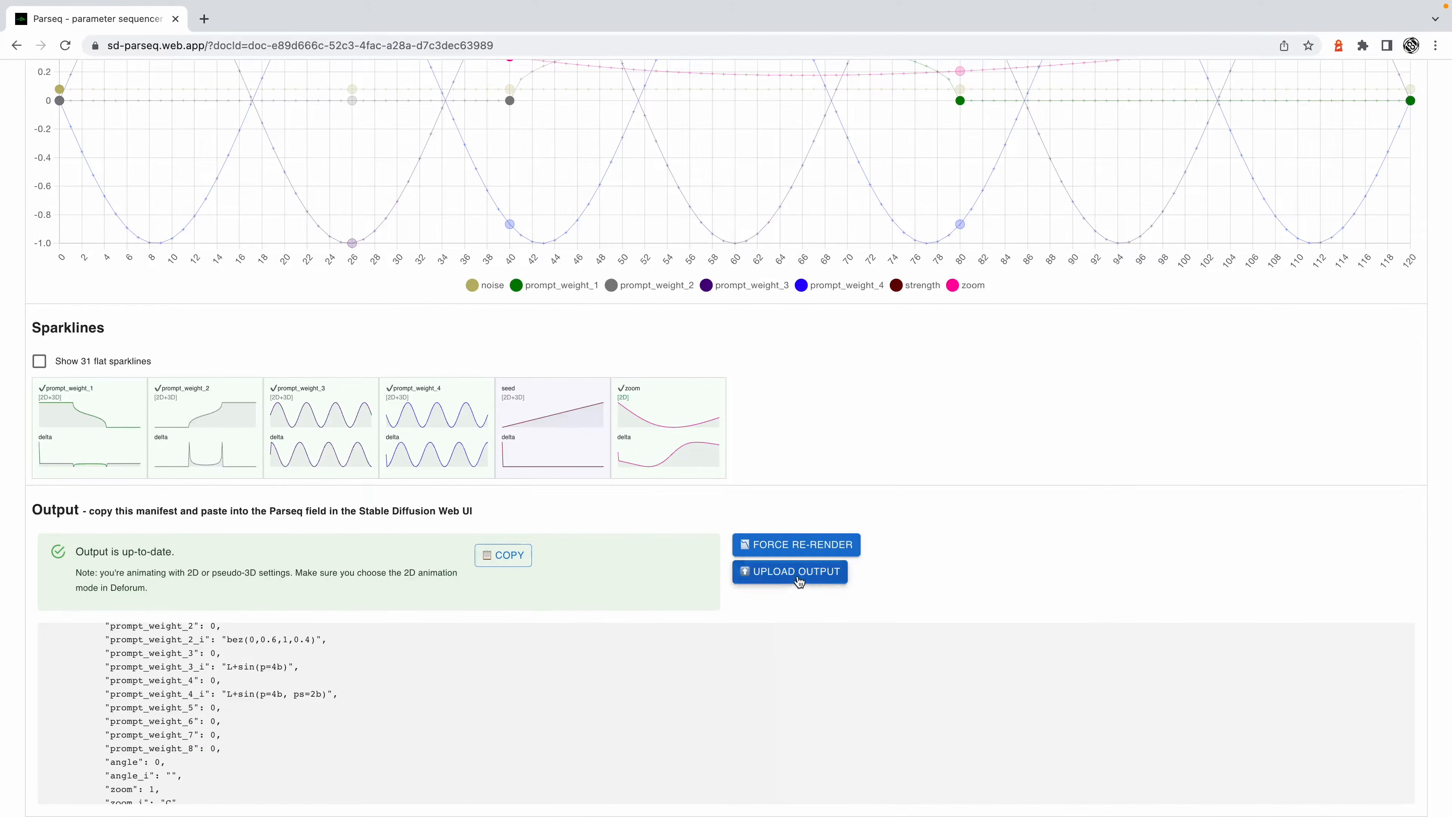
{"action": "scroll", "coordinate": [1042, 422], "scroll_direction": "up", "scroll_amount": 10}
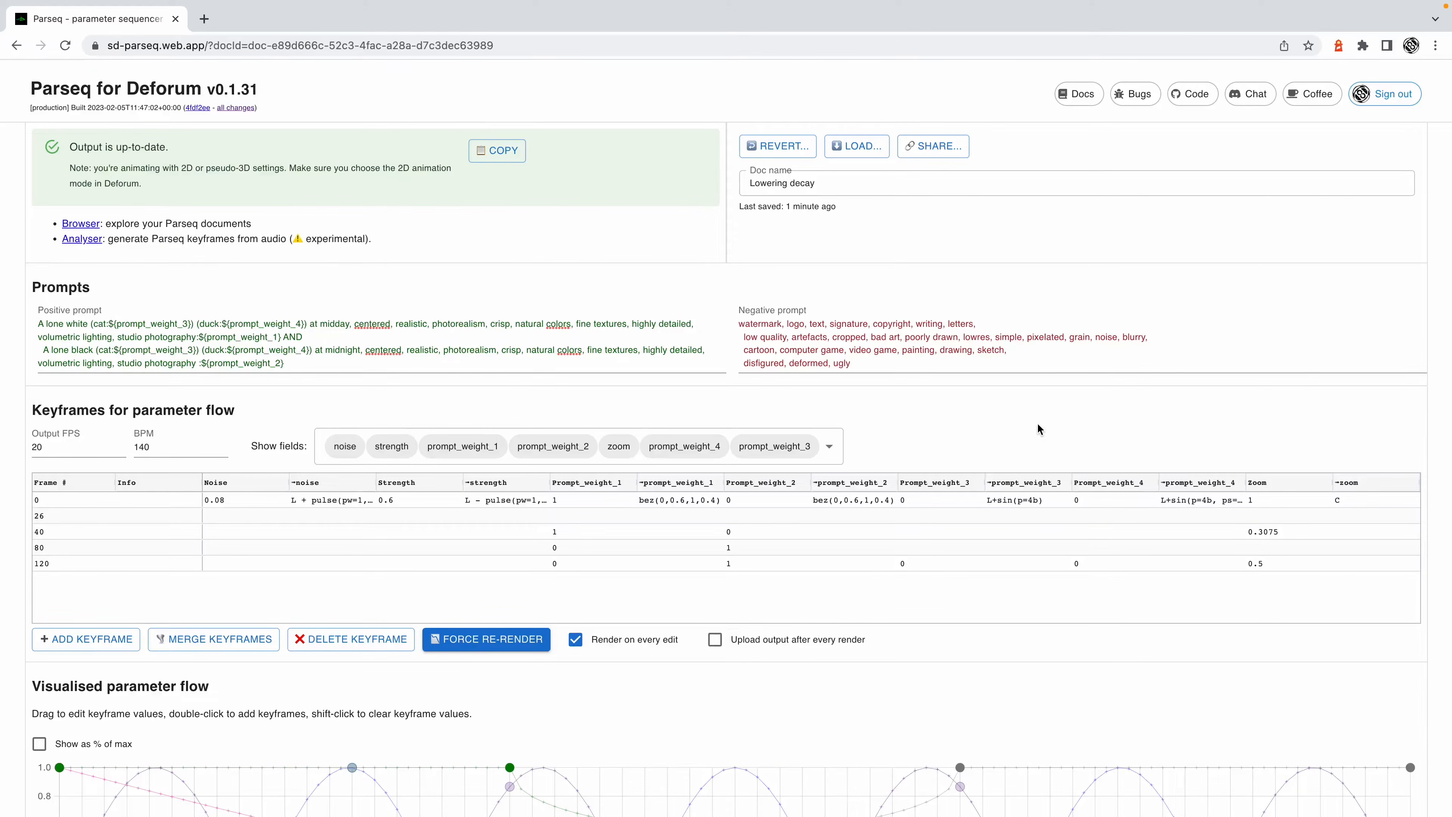
{"action": "scroll", "coordinate": [1037, 422], "scroll_direction": "down", "scroll_amount": 3}
{"action": "scroll", "coordinate": [1037, 422], "scroll_direction": "up", "scroll_amount": 3}
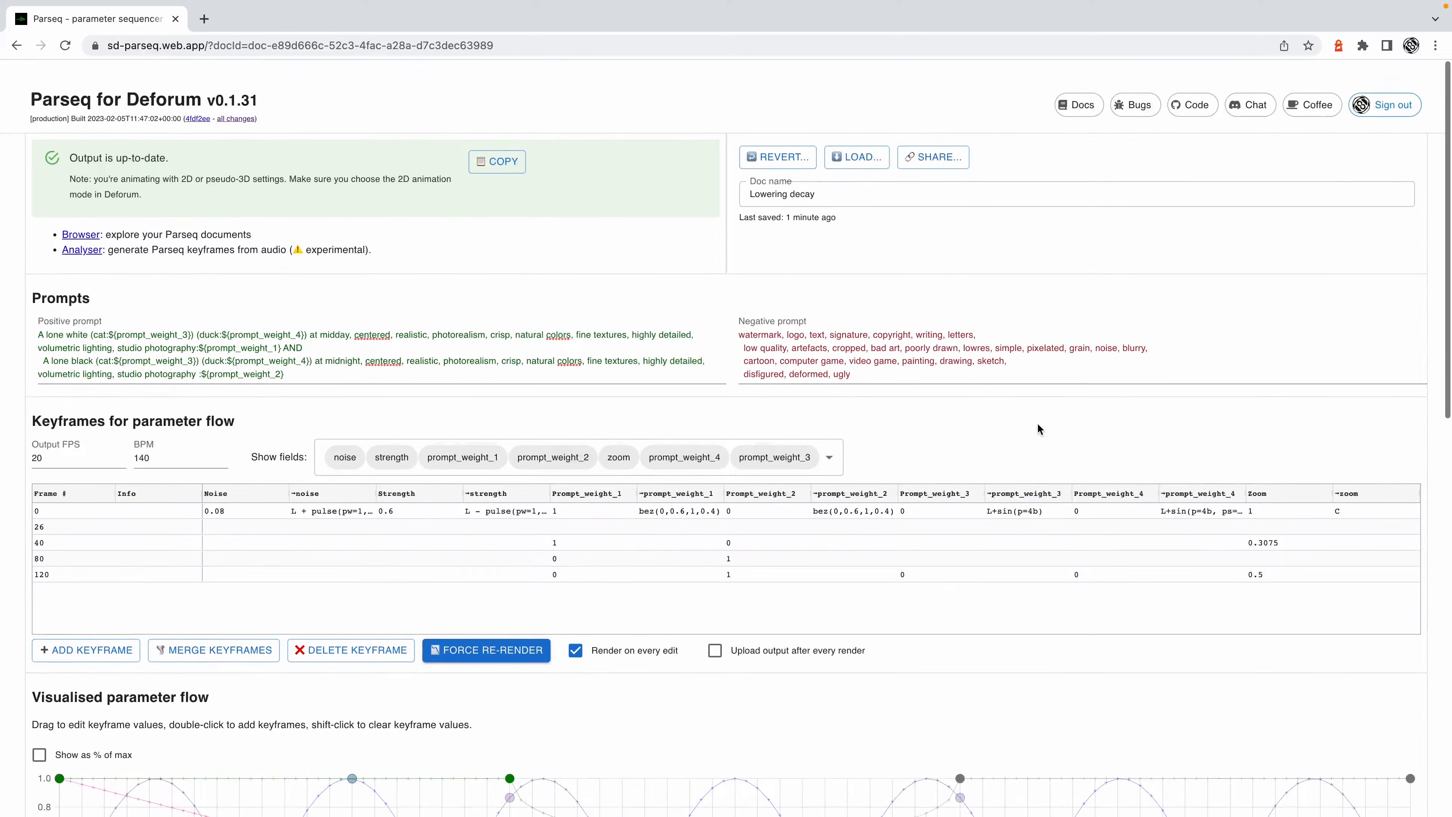
Switch to the Foreboding backsliding document and examine its prompts, keyframes, parameter flow graph and sparklines.
{"action": "mouse_move", "coordinate": [615, 5]}
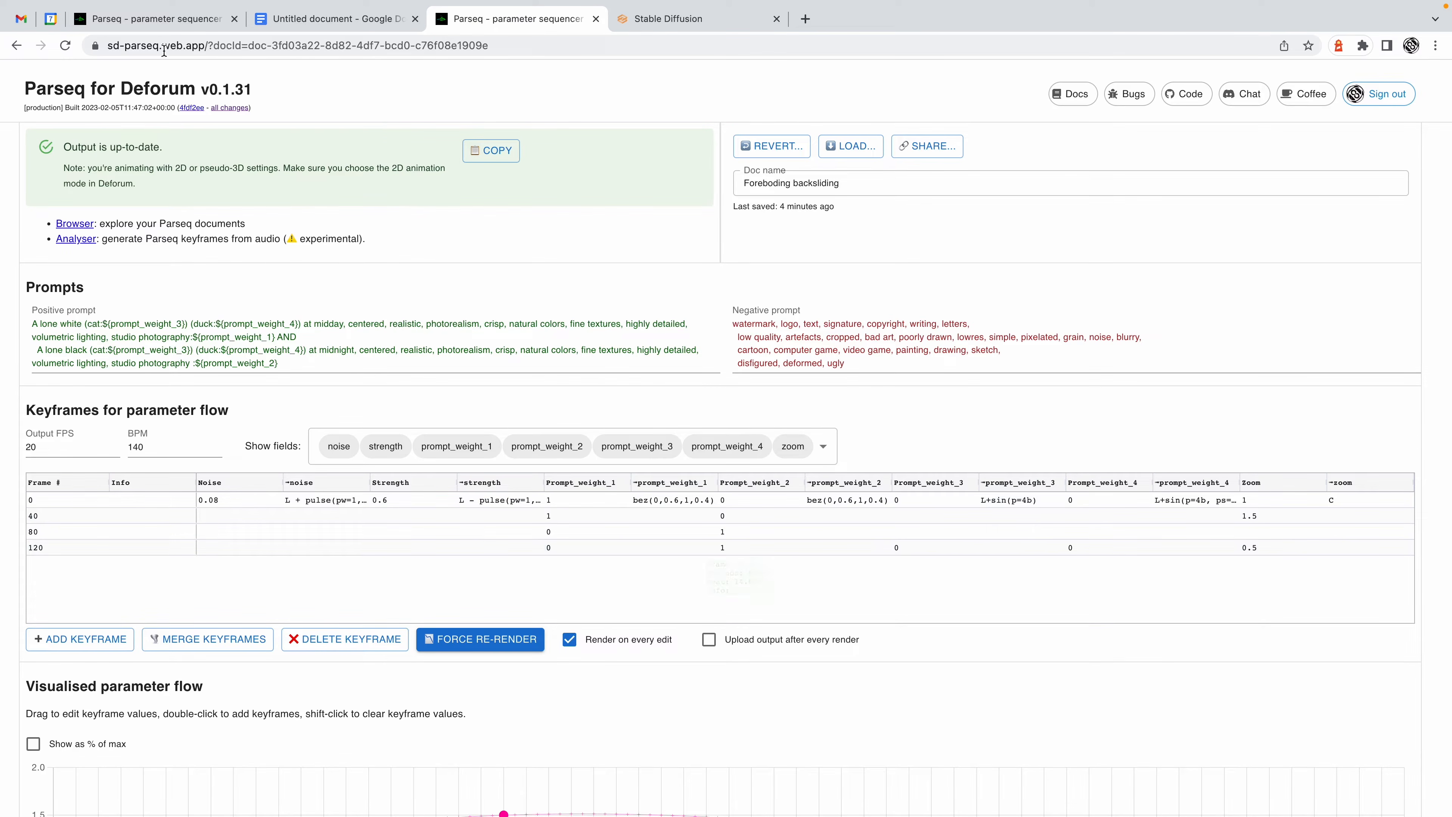
{"action": "scroll", "coordinate": [353, 611], "scroll_direction": "down", "scroll_amount": 10}
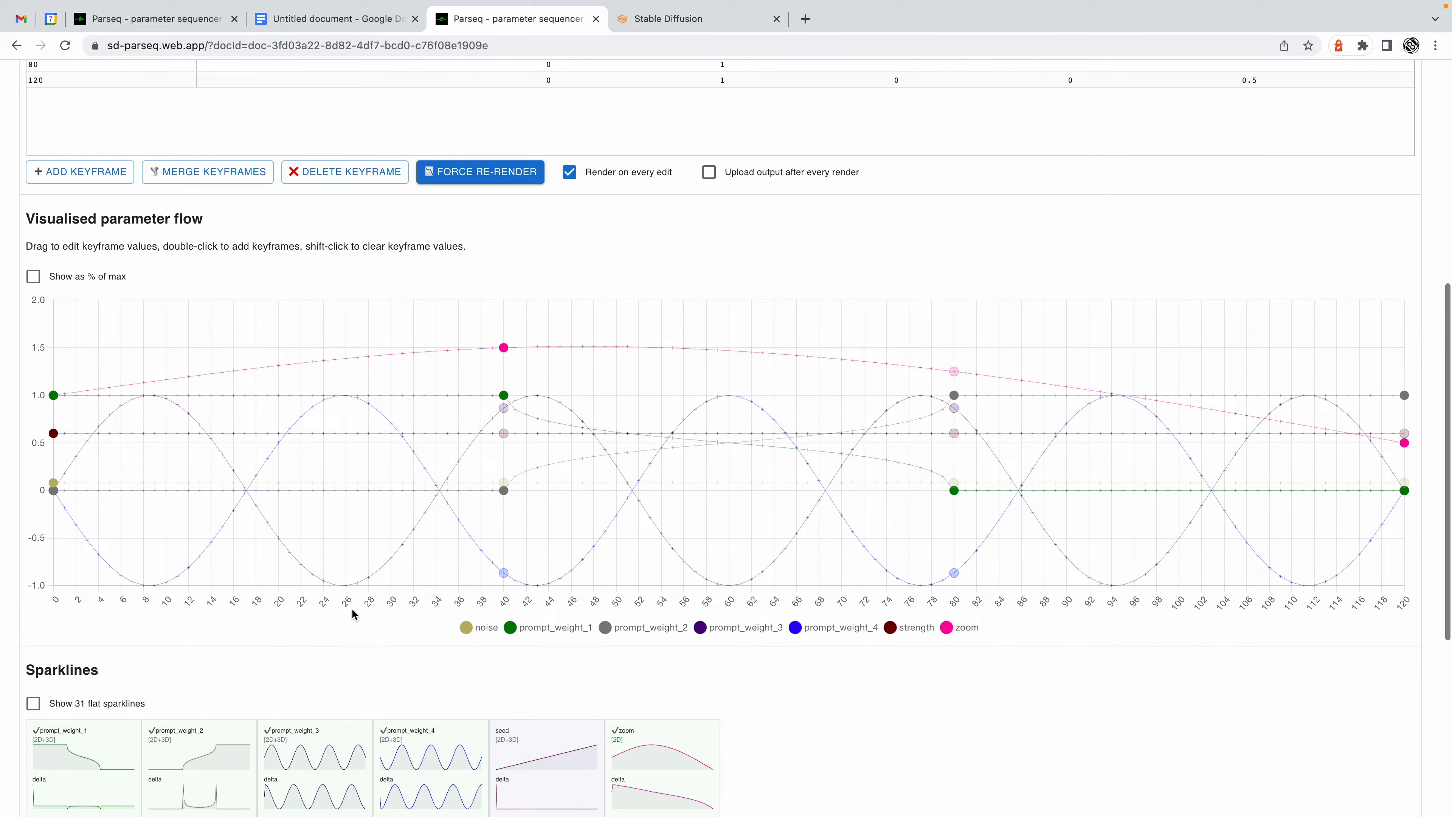
{"action": "scroll", "coordinate": [351, 622], "scroll_direction": "down", "scroll_amount": 1}
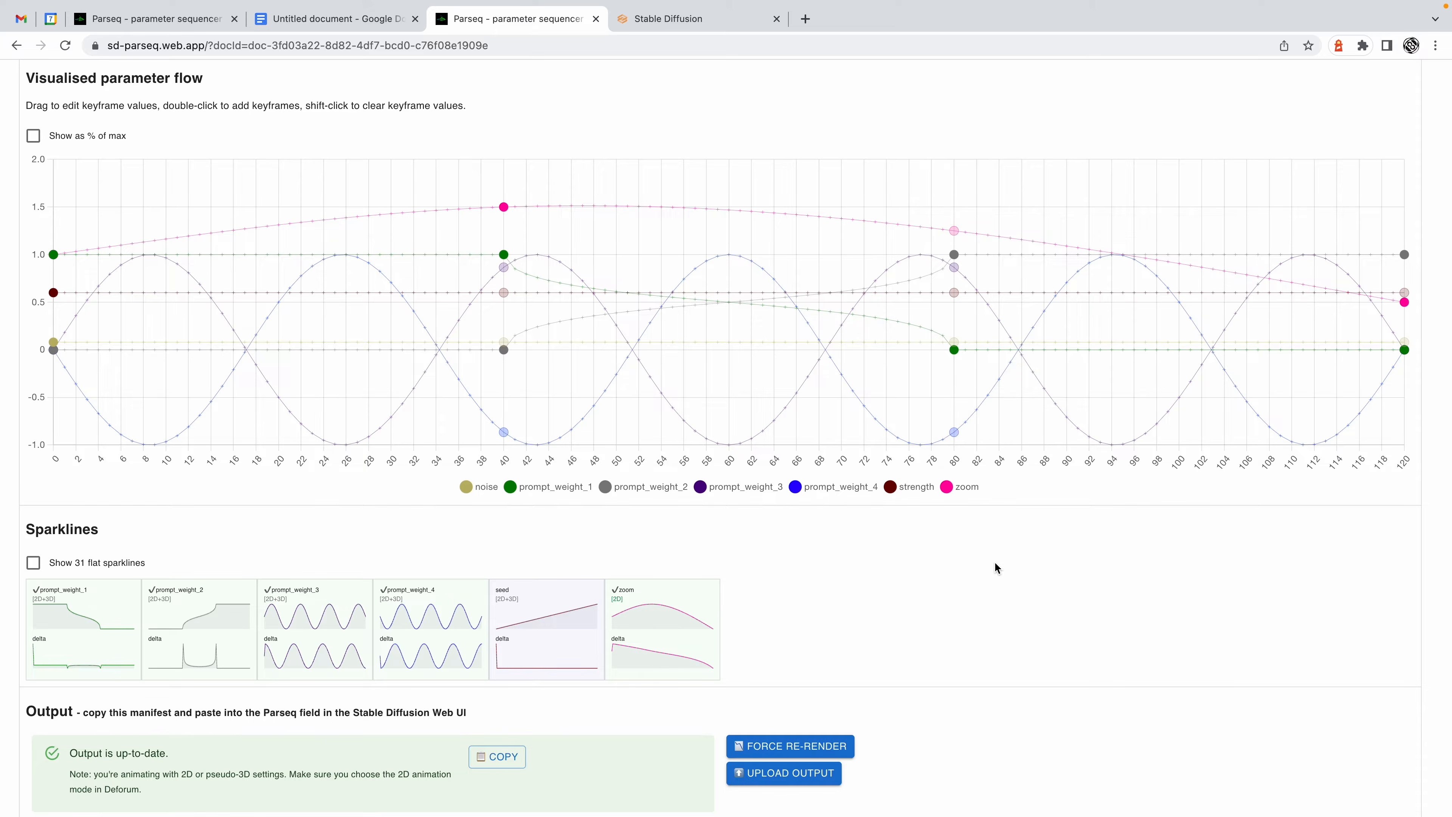
{"action": "scroll", "coordinate": [995, 564], "scroll_direction": "down", "scroll_amount": 2}
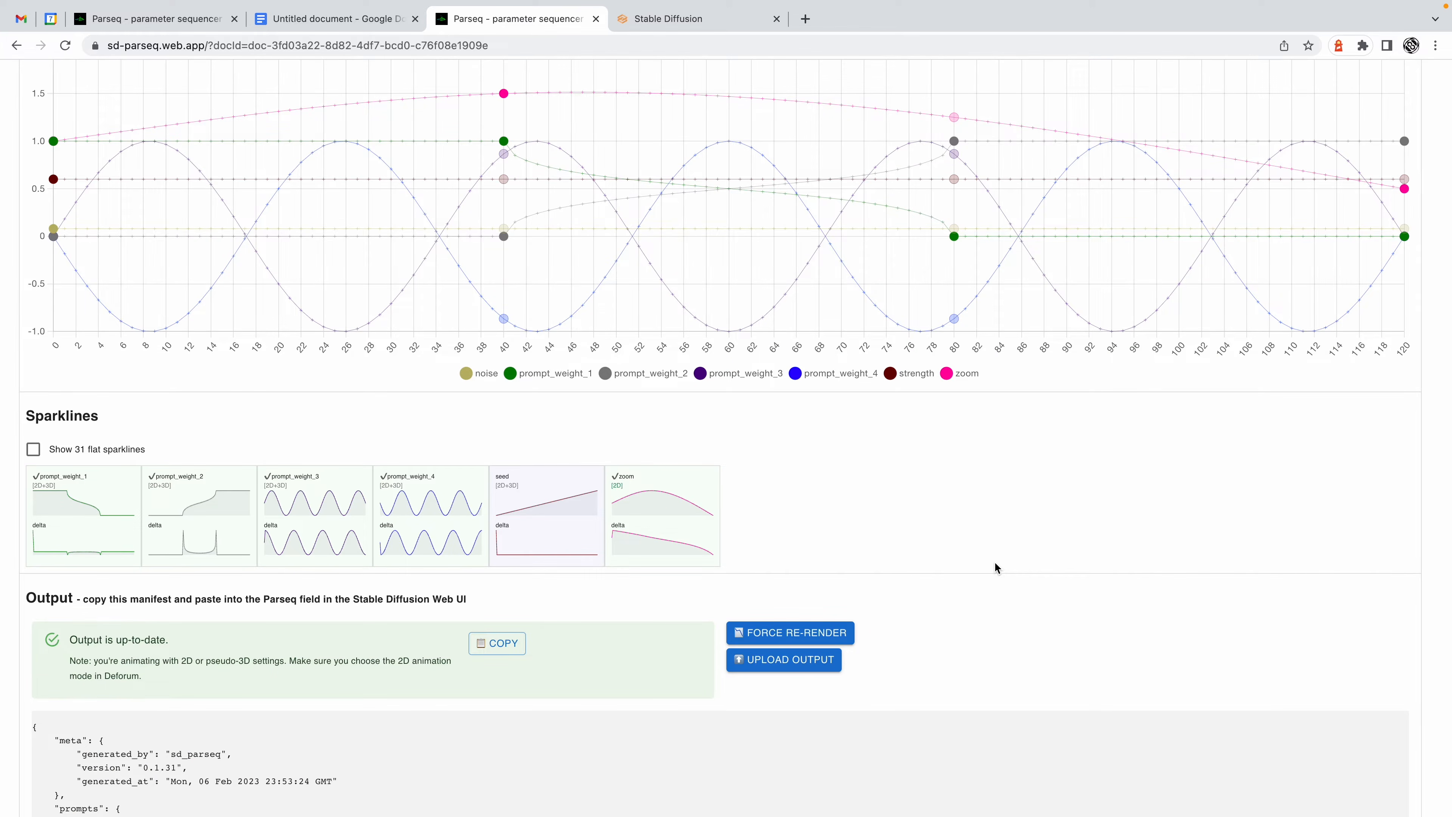
{"action": "scroll", "coordinate": [995, 566], "scroll_direction": "up", "scroll_amount": 3}
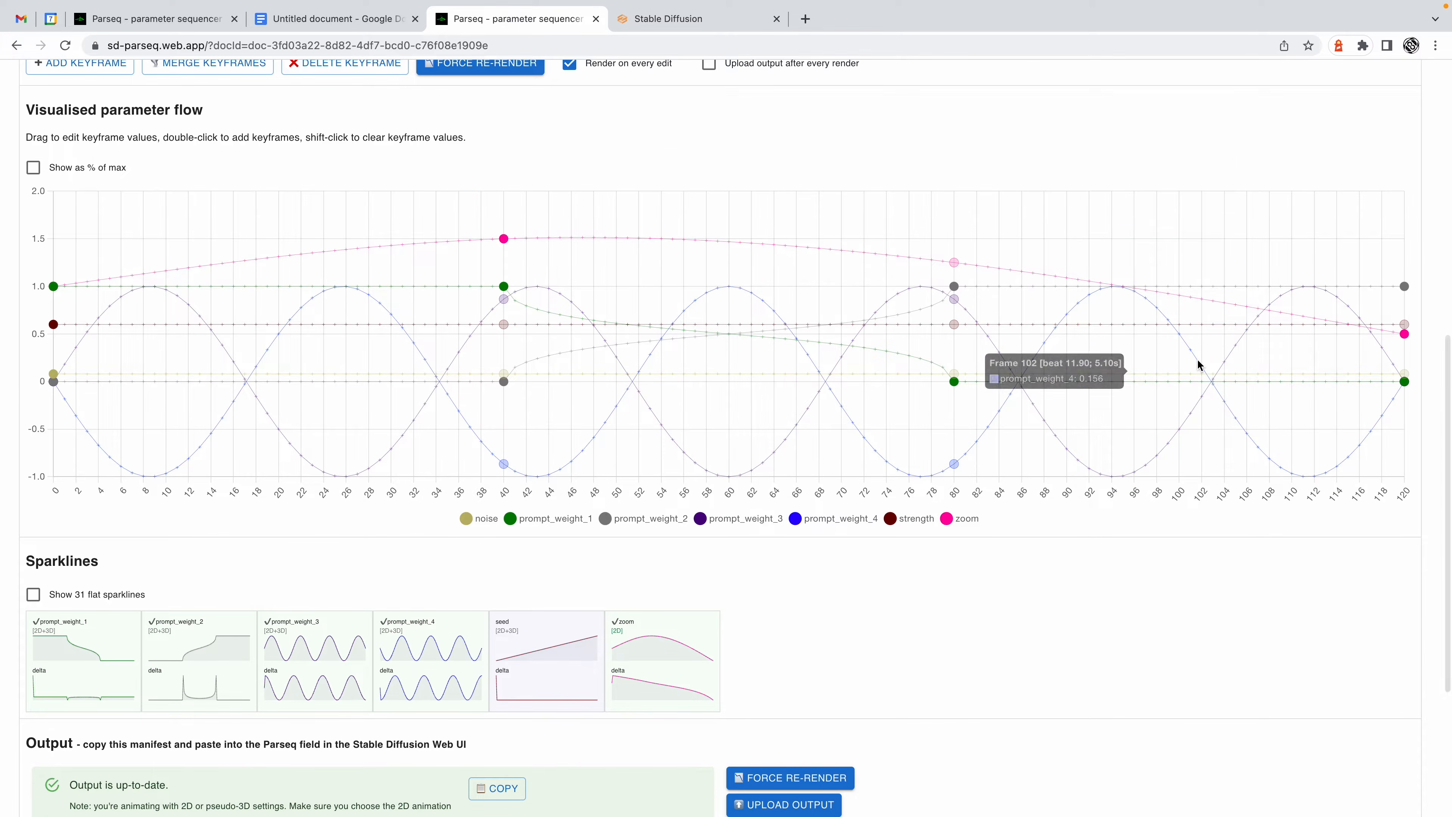
{"action": "scroll", "coordinate": [1198, 365], "scroll_direction": "up", "scroll_amount": 9}
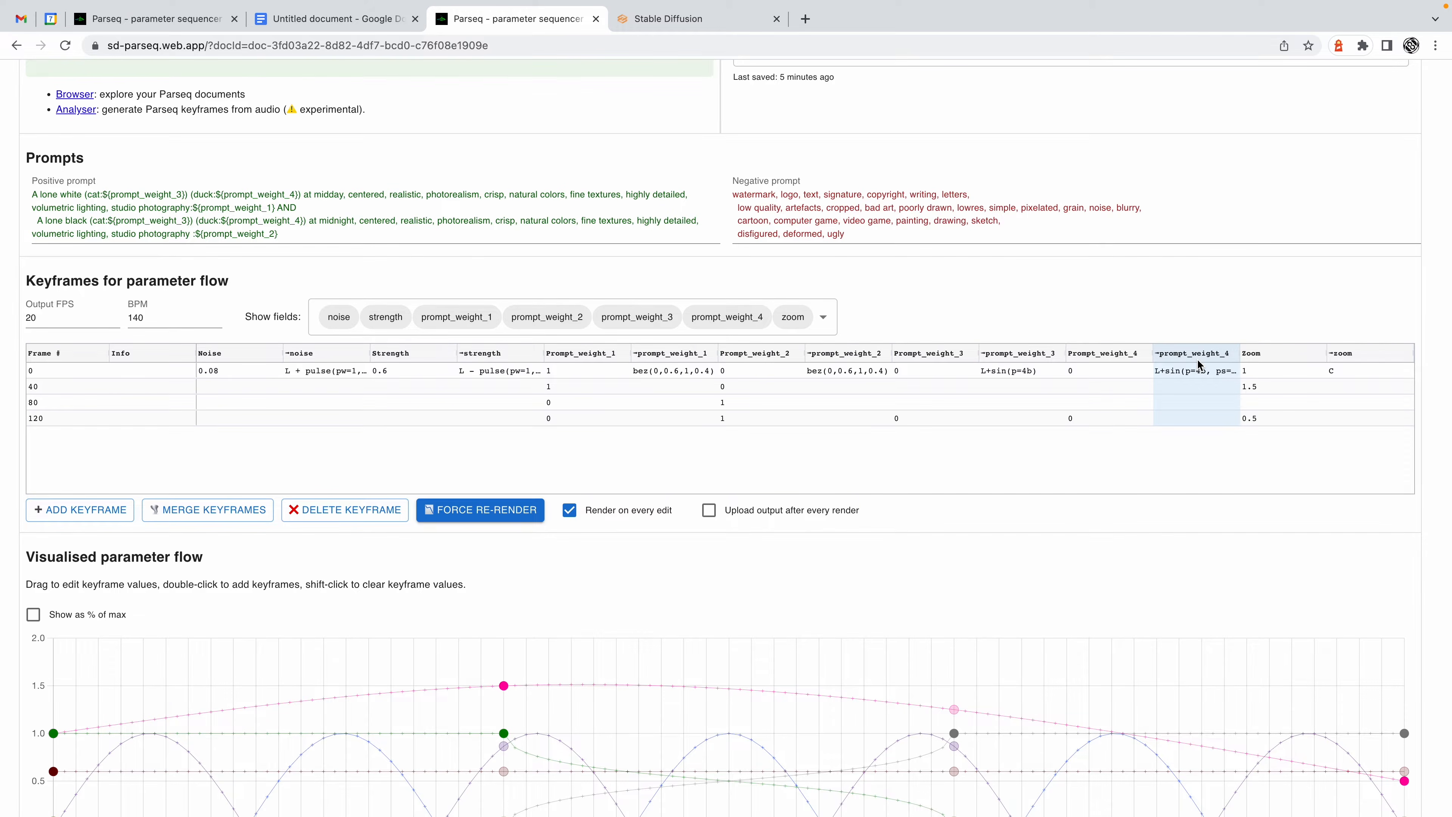
{"action": "scroll", "coordinate": [1199, 365], "scroll_direction": "down", "scroll_amount": 4}
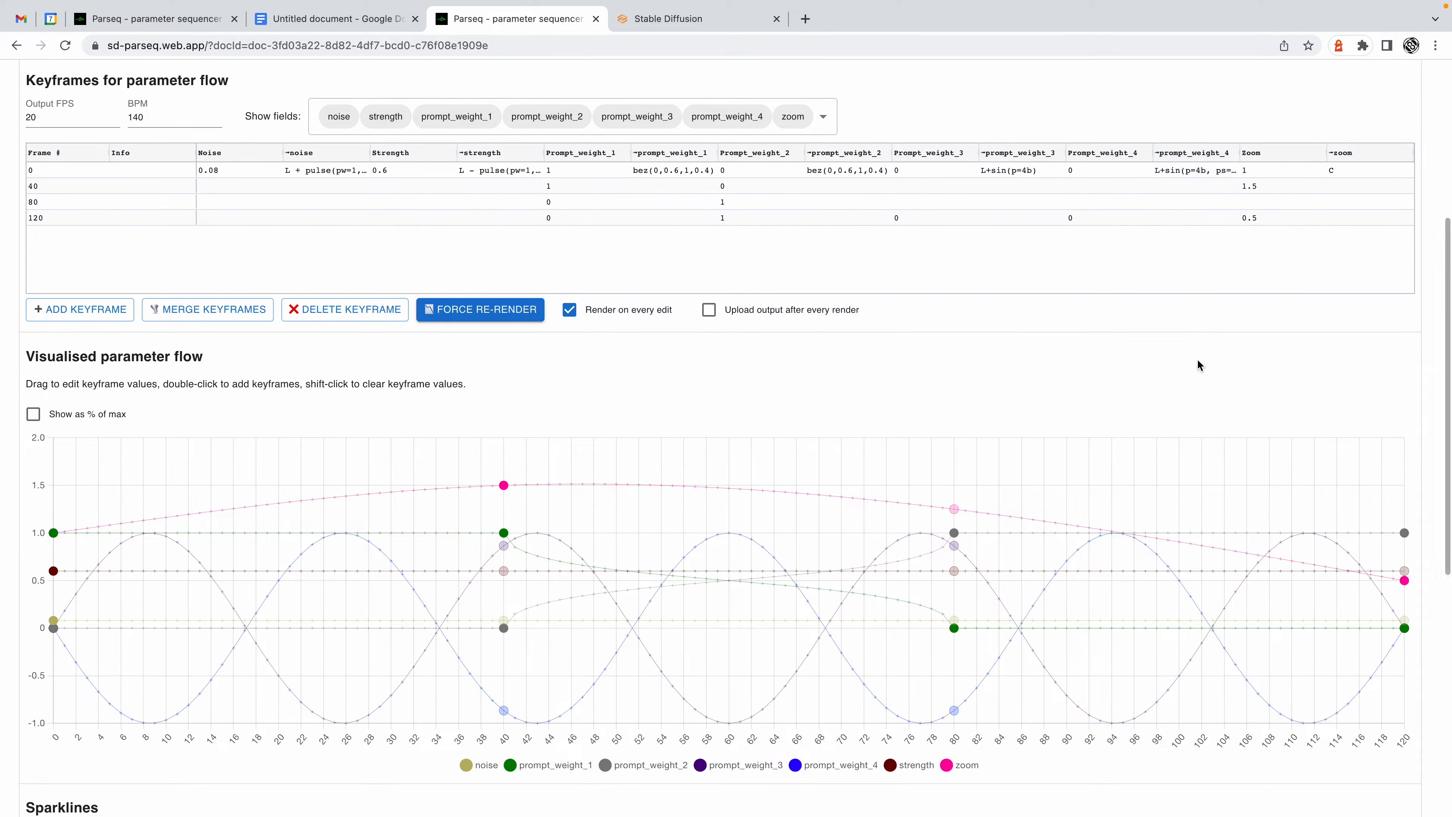
{"action": "scroll", "coordinate": [1197, 358], "scroll_direction": "up", "scroll_amount": 7}
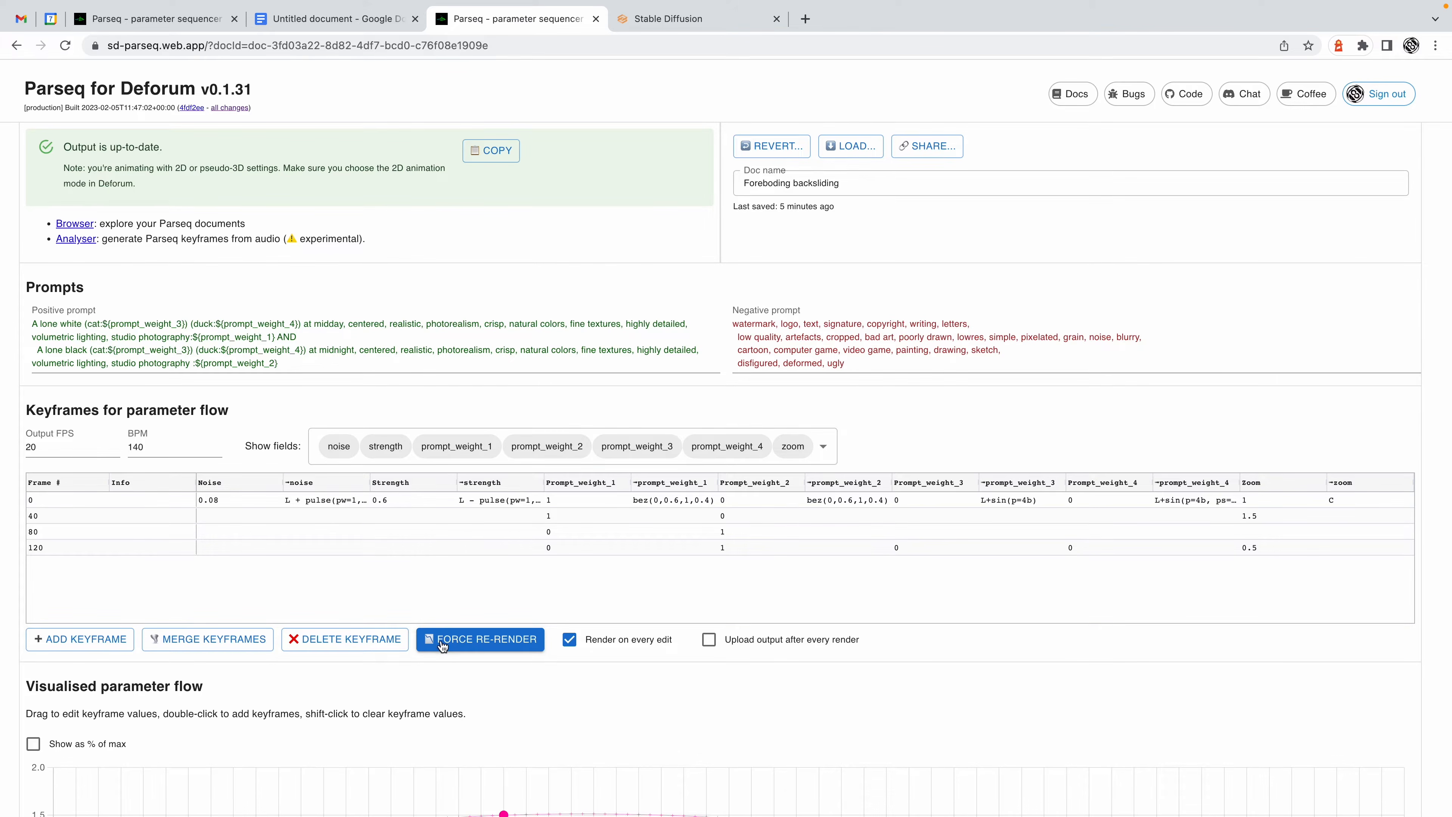
Import the copied blank Parseq document, with keyframes at frames 0 and 120 and a seed of -1.
{"action": "left_click", "coordinate": [850, 147]}
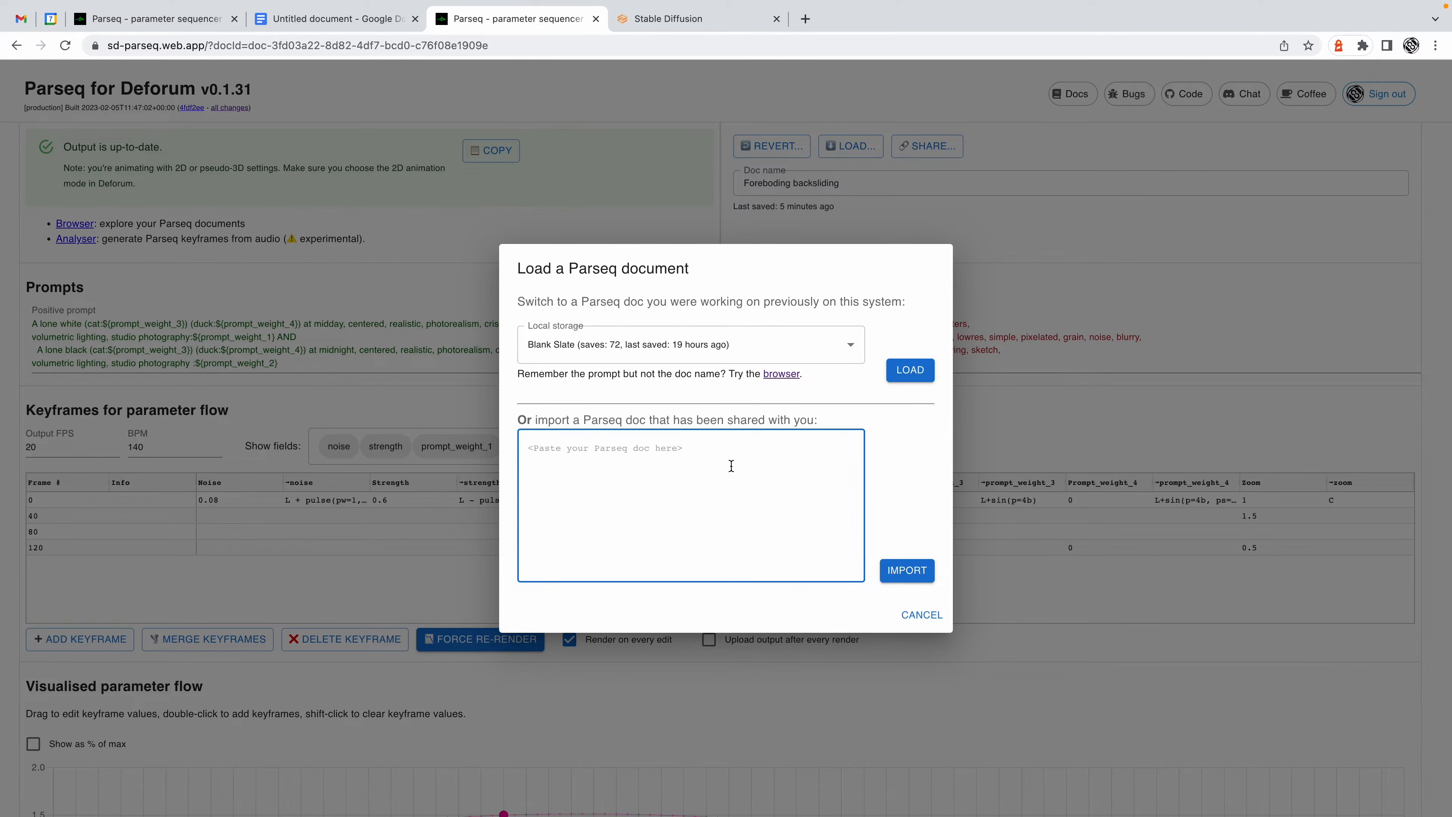
{"action": "key", "text": "super+v"}
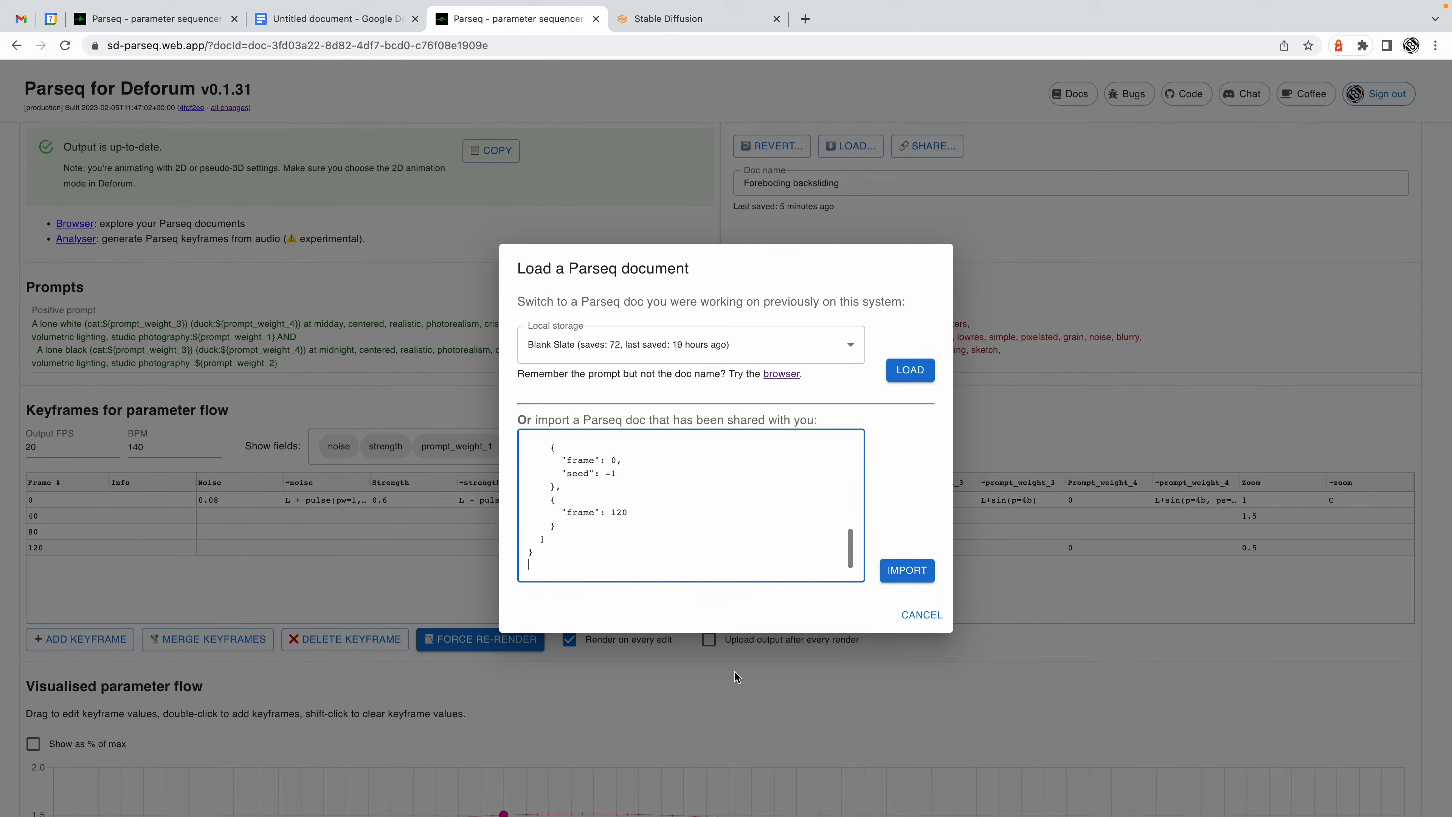
{"action": "left_click", "coordinate": [918, 571]}
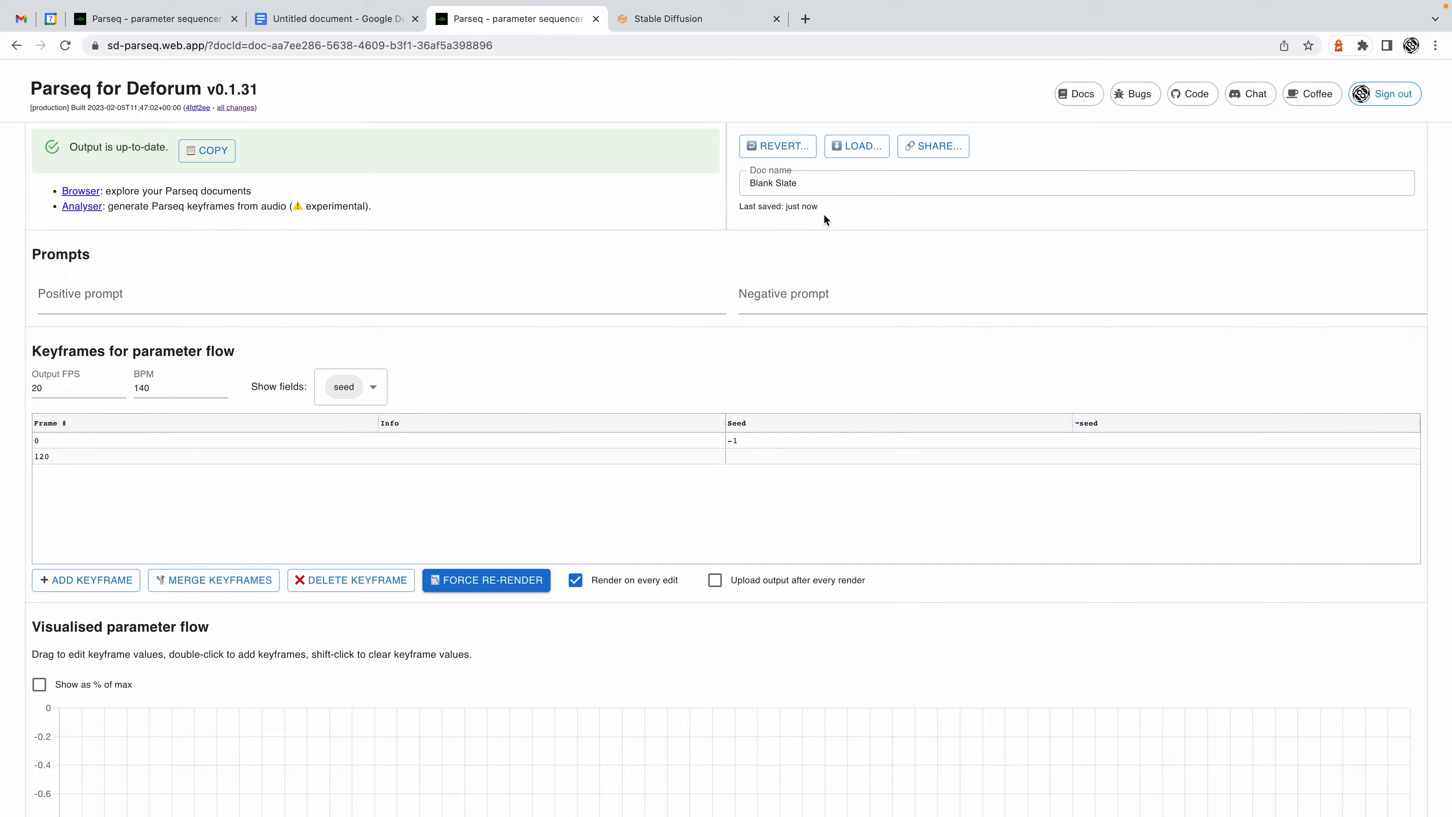
Rename the imported document as Parseq Tutorial 1.
{"action": "left_click", "coordinate": [813, 188]}
{"action": "key", "text": "super+a"}
{"action": "type", "text": "Parseq Tutotial 1"}
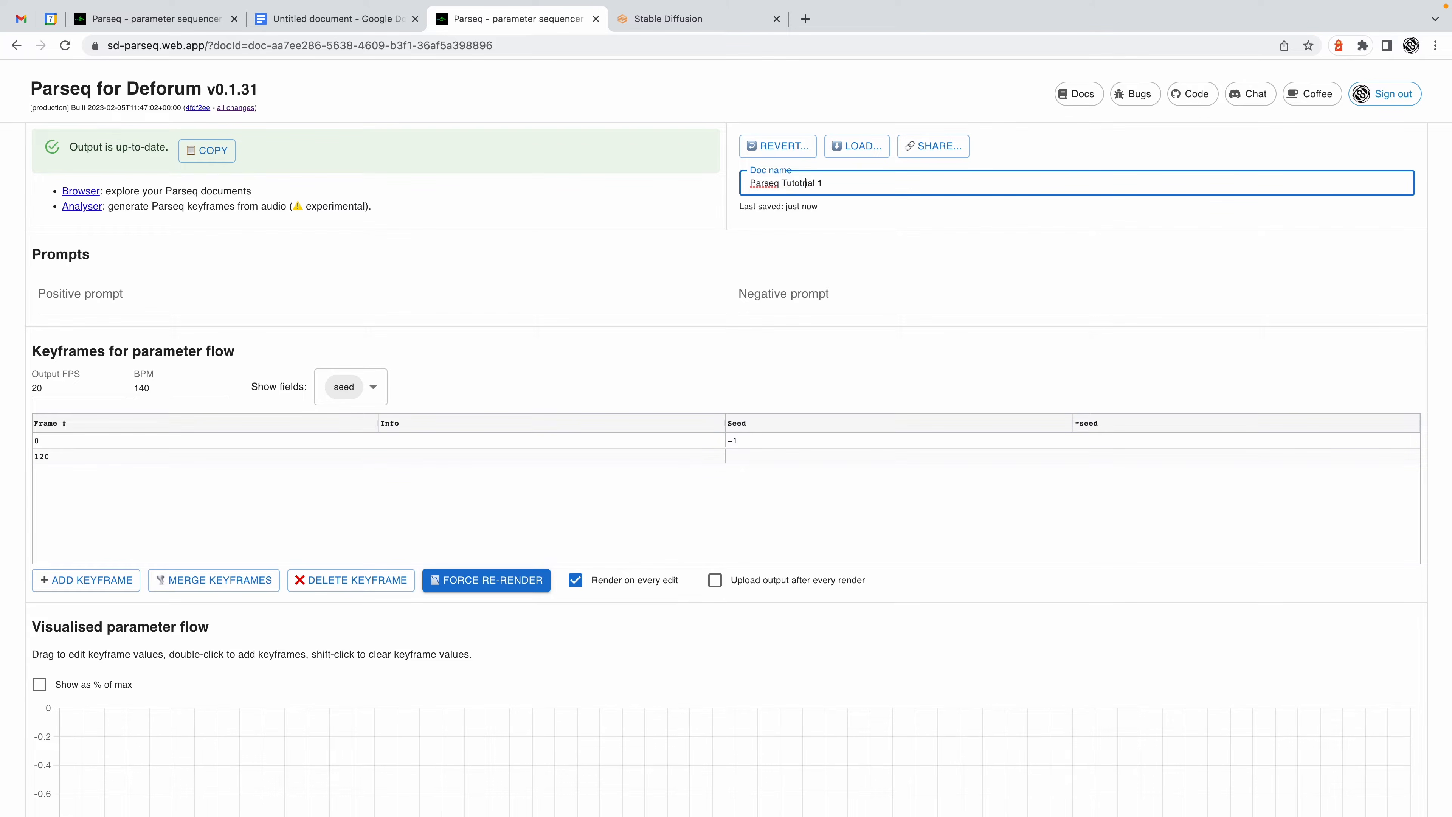
{"action": "left_click", "coordinate": [914, 442]}
{"action": "left_click", "coordinate": [932, 300]}
{"action": "left_click", "coordinate": [932, 247]}
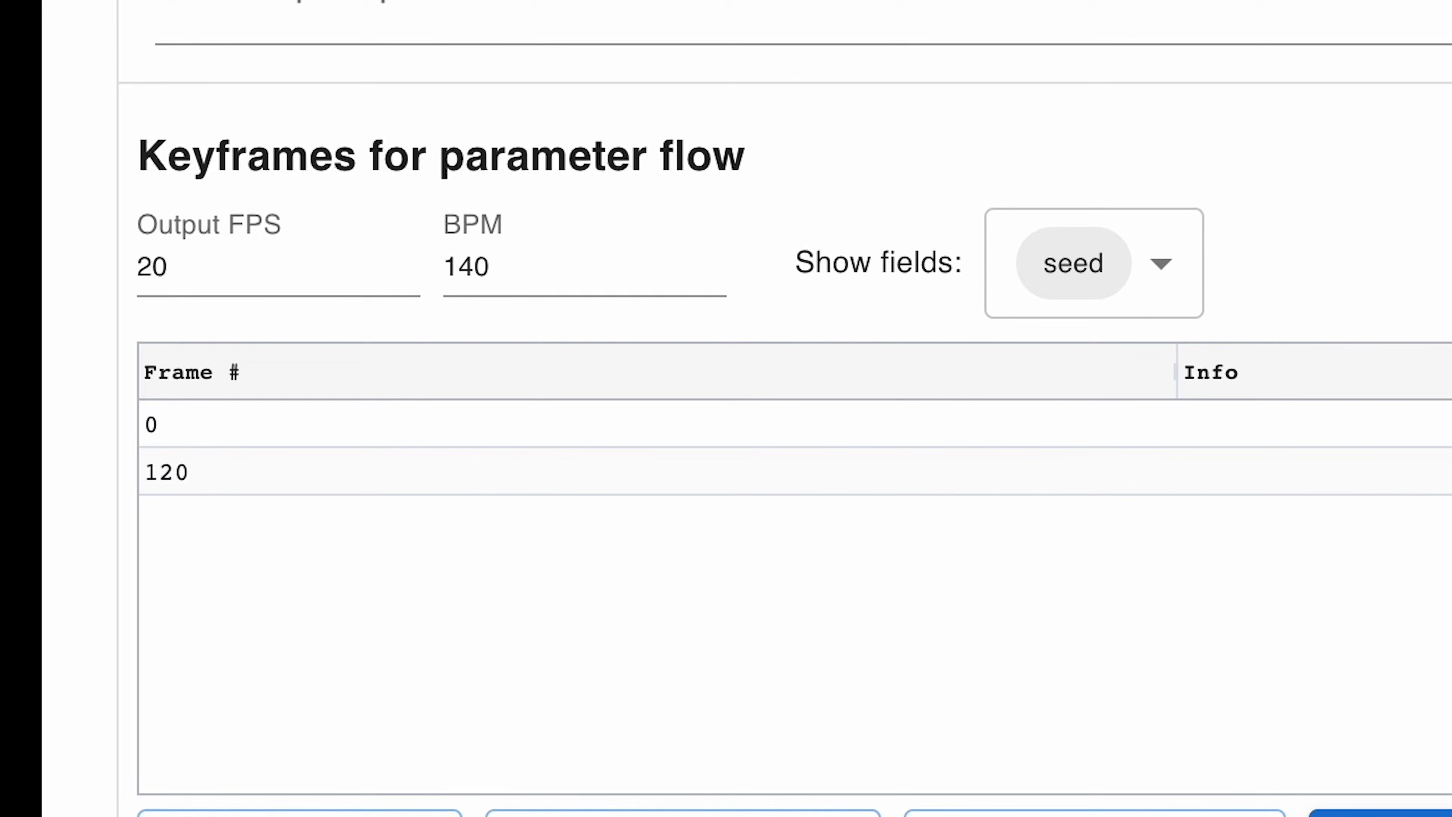
Switch to the Stable Diffusion web UI and examine the negative prompt for the test image.
{"action": "left_click", "coordinate": [1165, 7]}
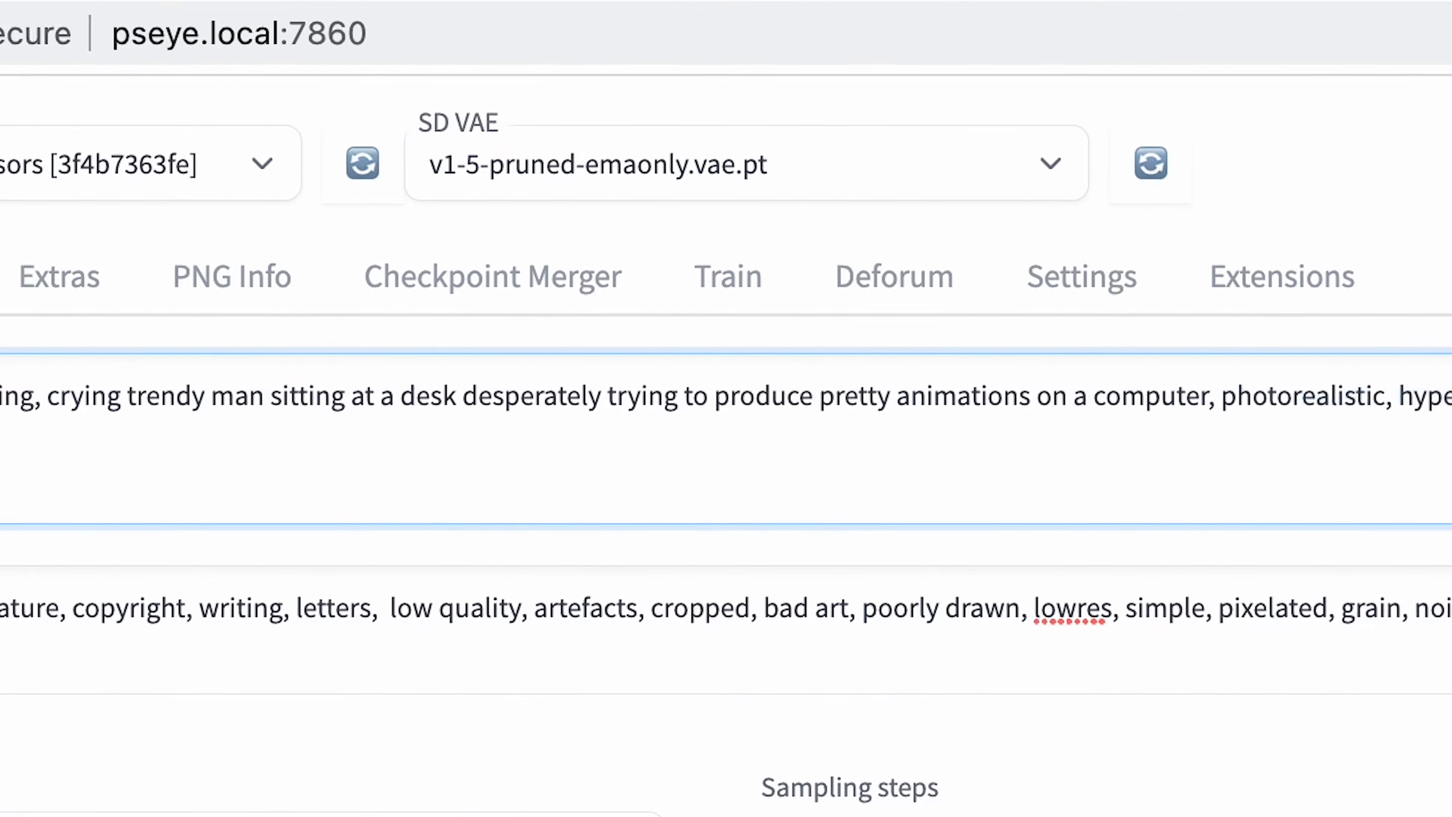
{"action": "left_click_drag", "start_coordinate": [369, 582], "coordinate": [685, 605]}
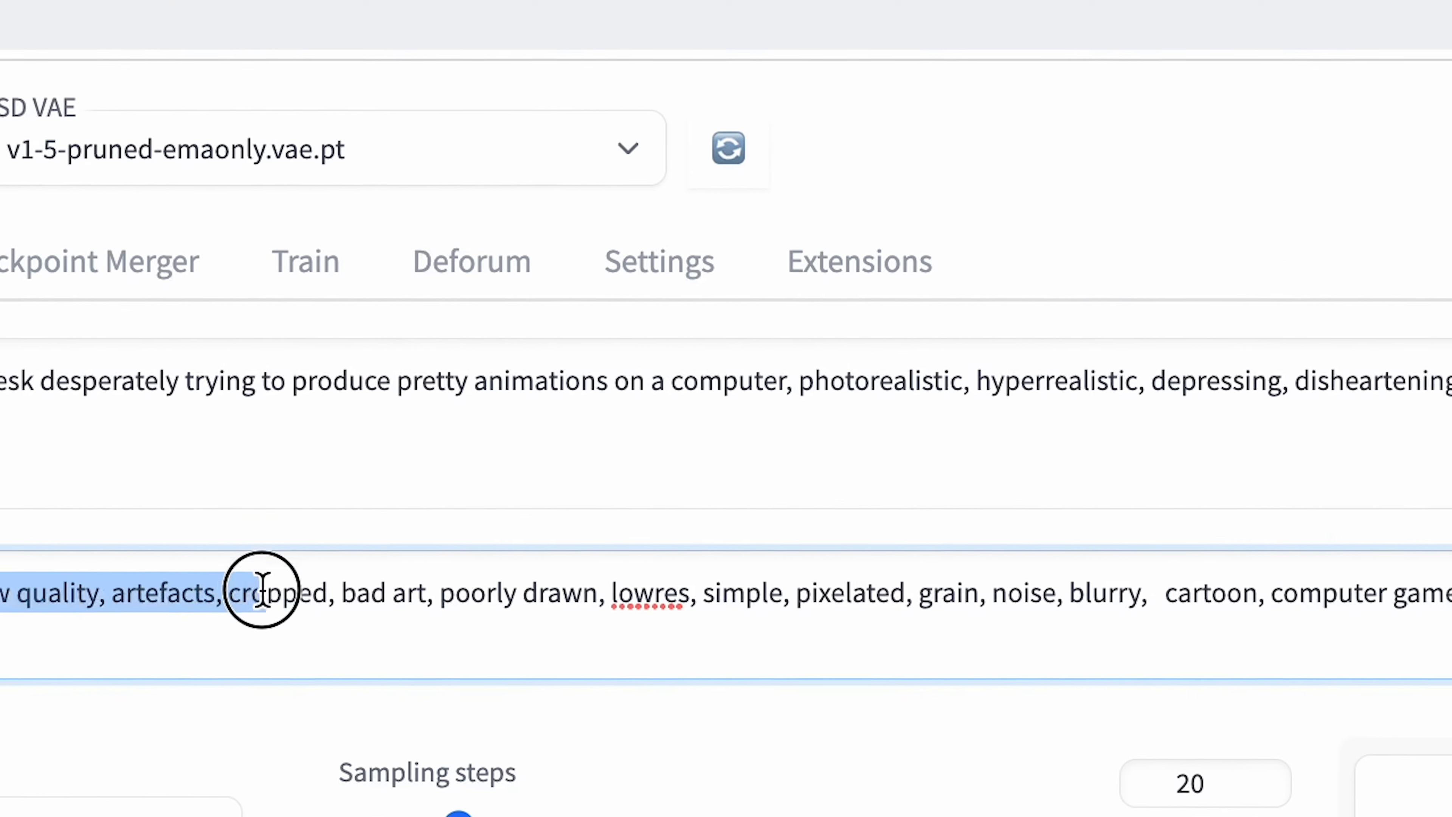
{"action": "left_click_drag", "start_coordinate": [262, 589], "coordinate": [1201, 608]}
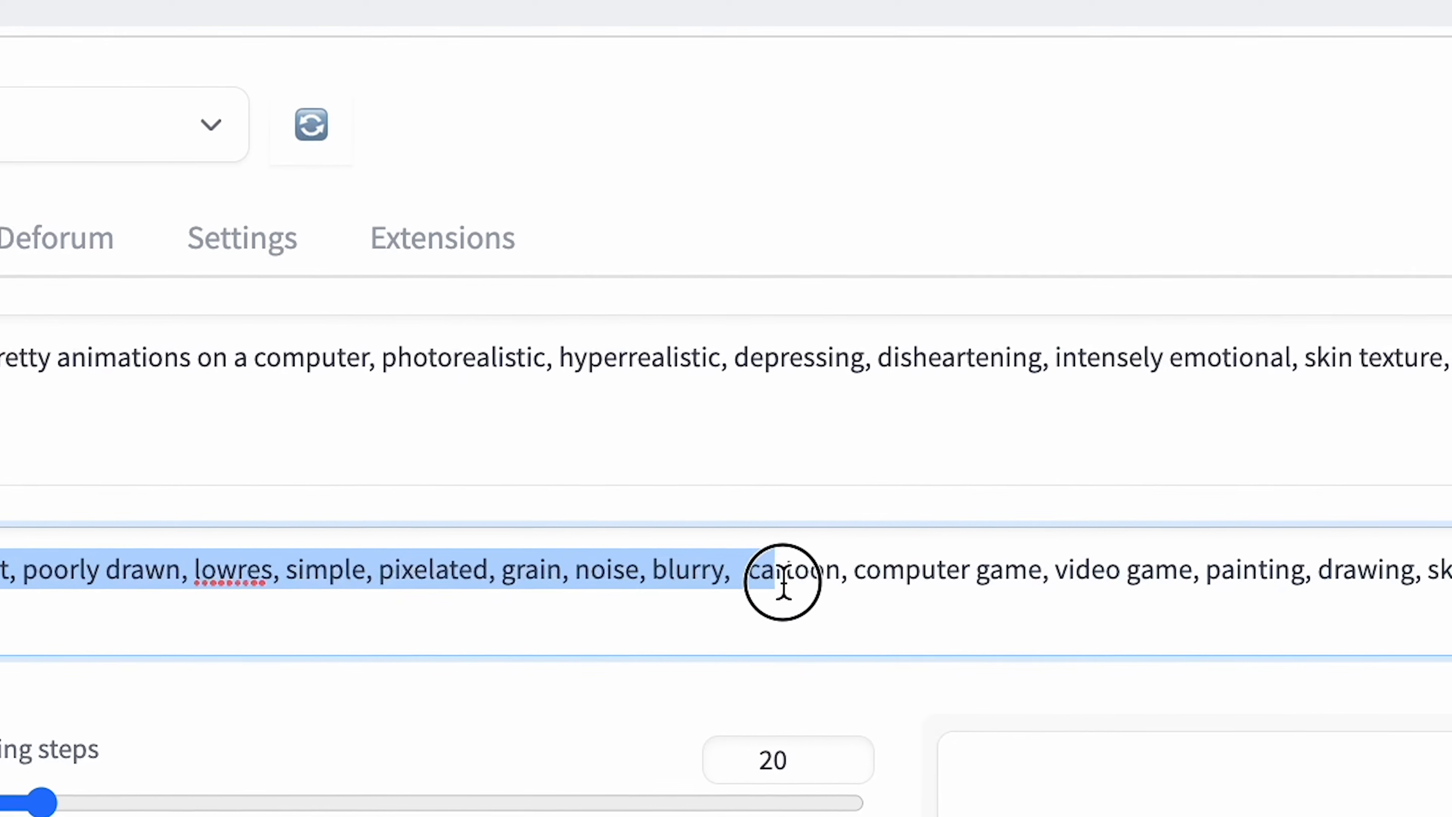
{"action": "left_click_drag", "start_coordinate": [783, 583], "coordinate": [783, 583]}
{"action": "left_click", "coordinate": [783, 584]}
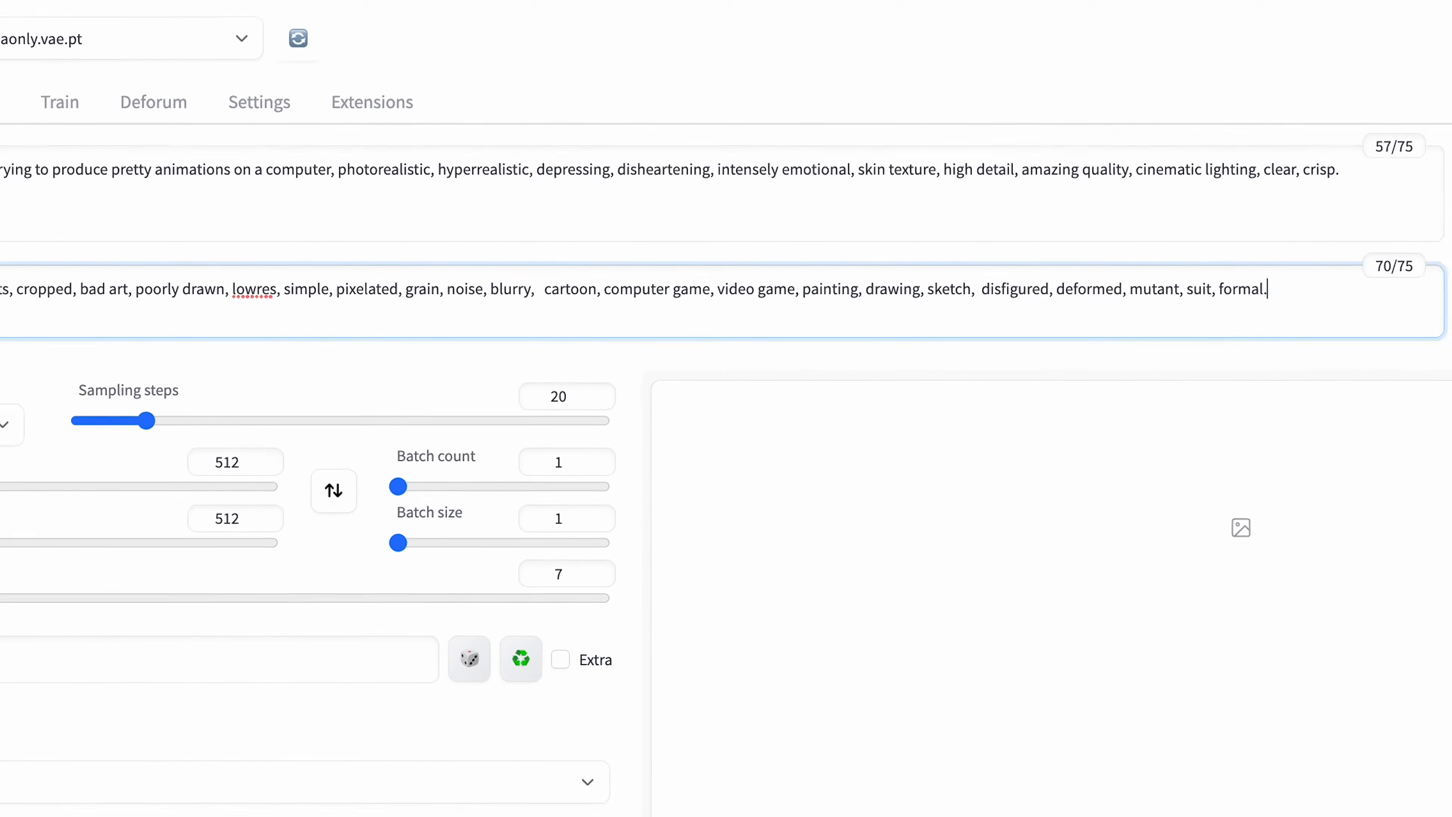
Select the deliberate.safetensors checkpoint and generate an image from the current txt2img prompts.
{"action": "left_click", "coordinate": [174, 89]}
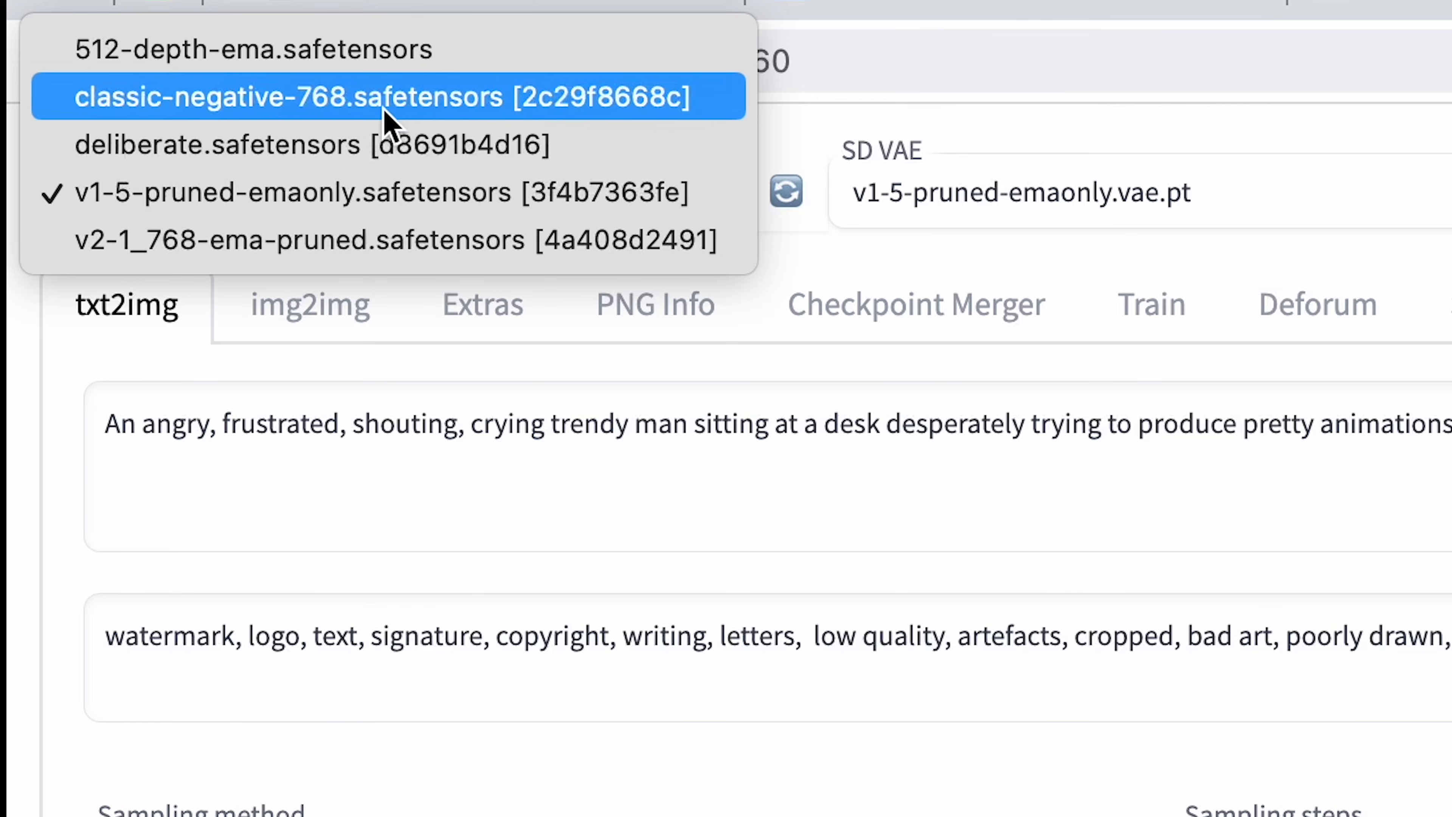
{"action": "left_click", "coordinate": [129, 82]}
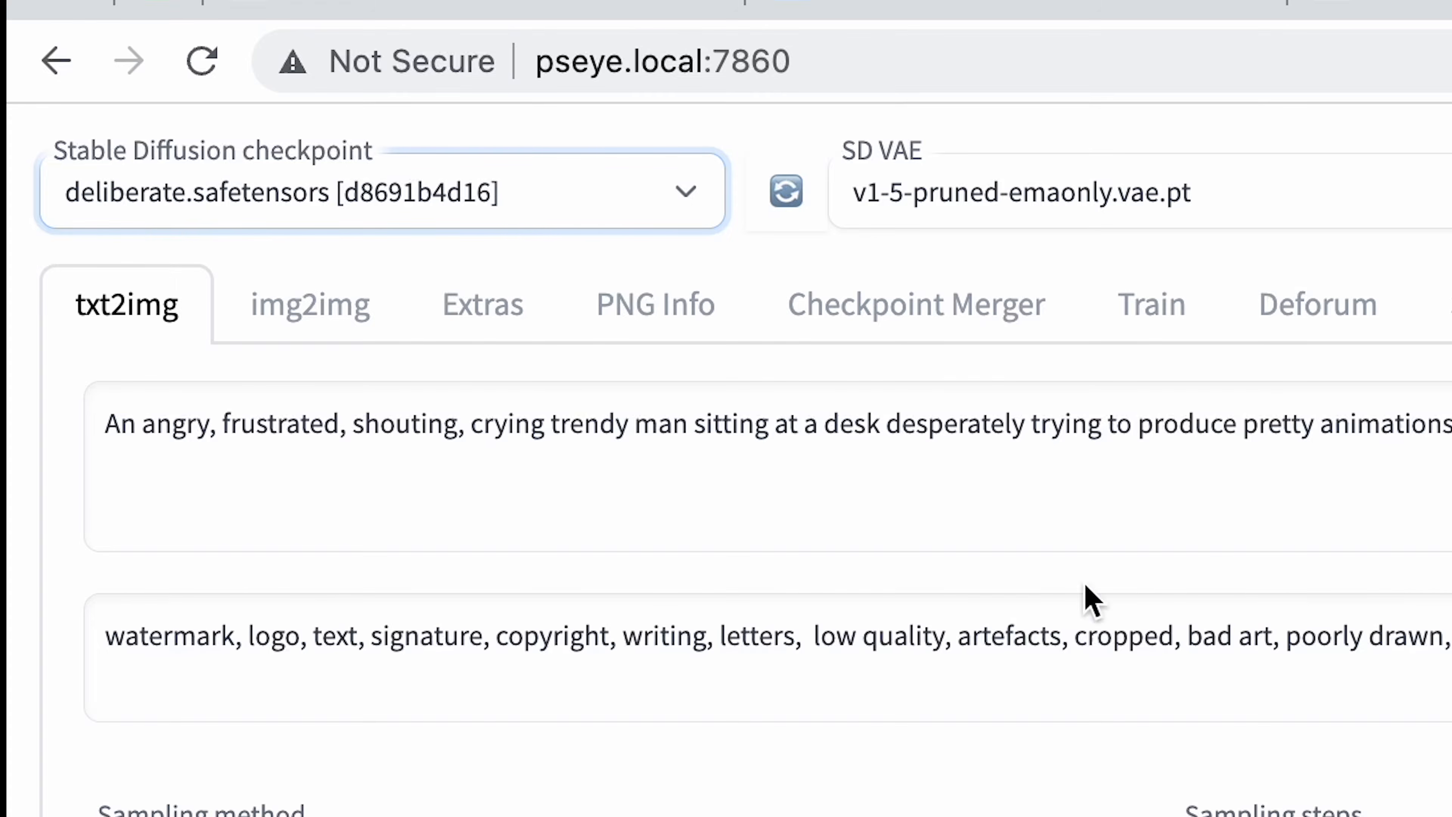
{"action": "left_click", "coordinate": [1296, 186]}
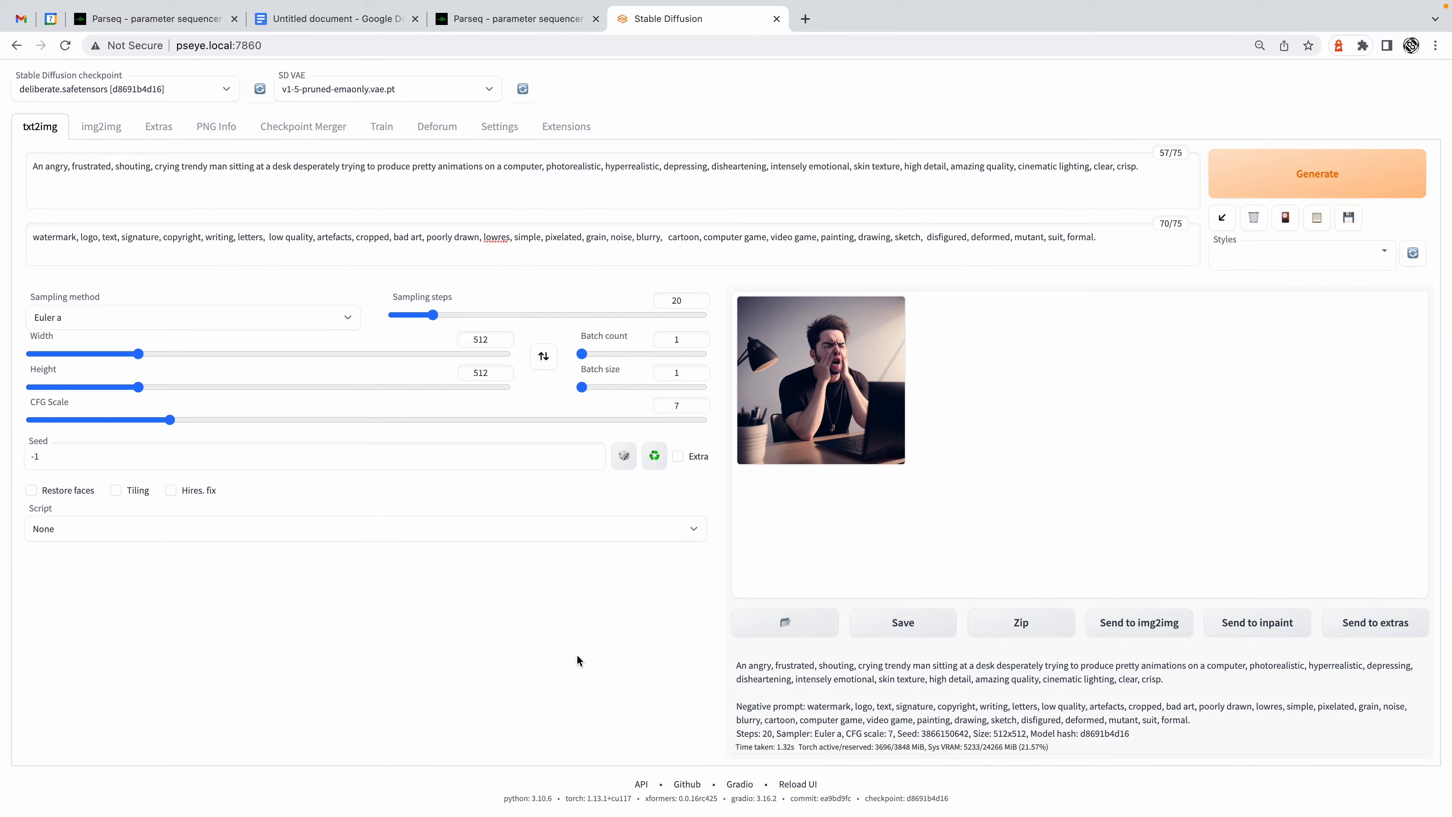
View the generated image of the man at the desk at full size, and return to the generation settings.
{"action": "left_click", "coordinate": [824, 371]}
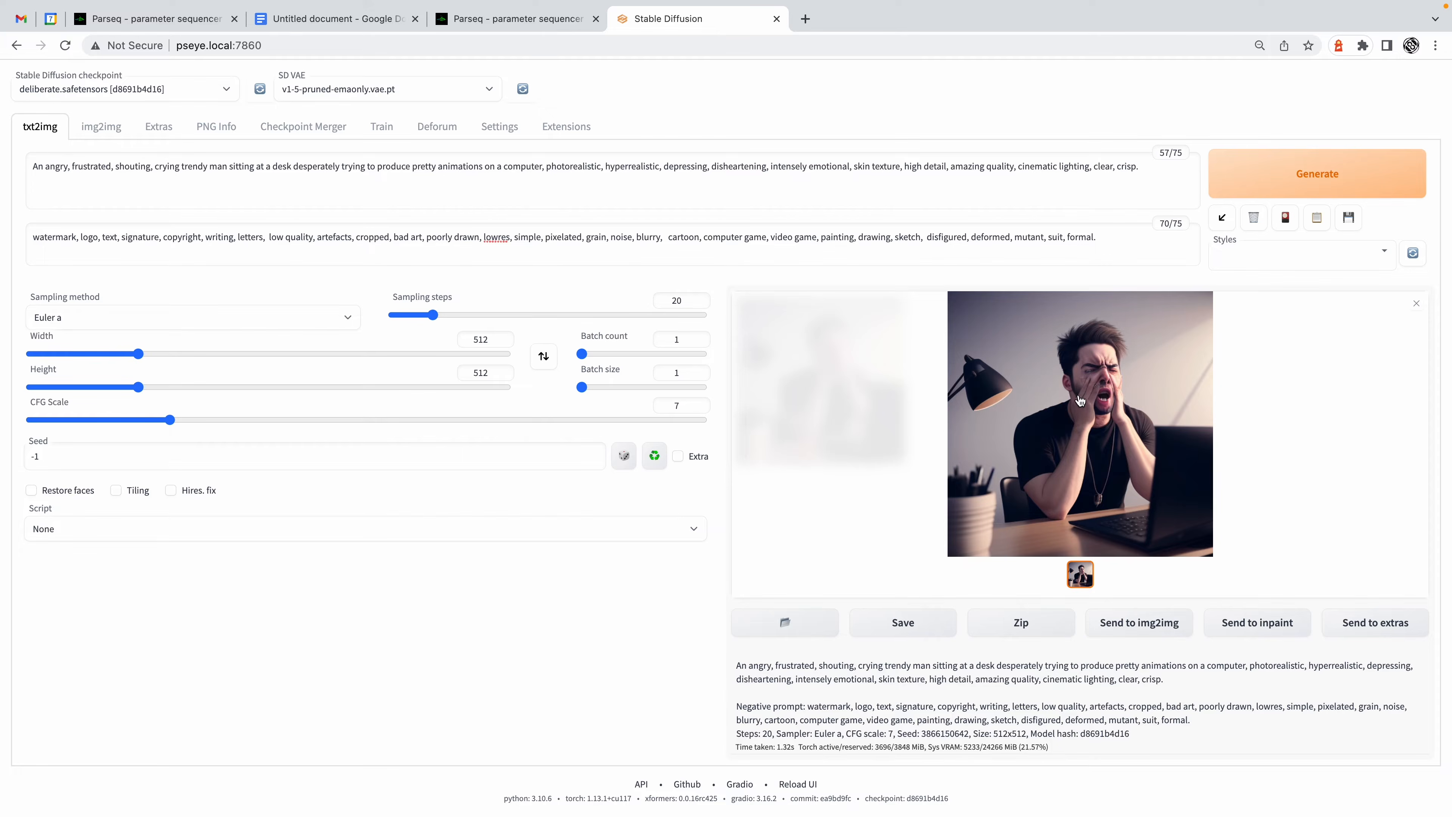
{"action": "left_click", "coordinate": [1098, 381]}
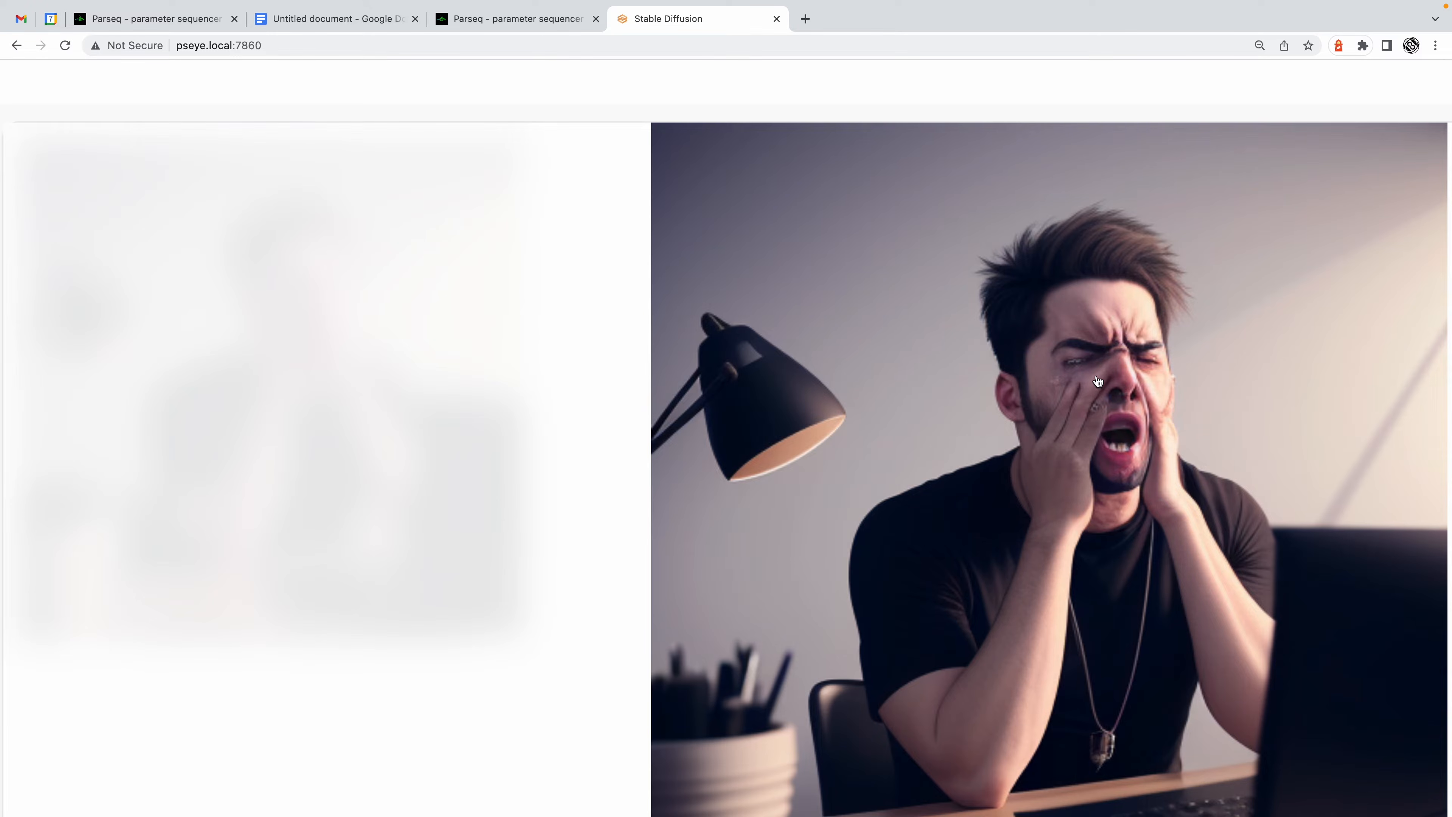
{"action": "left_click", "coordinate": [1075, 425]}
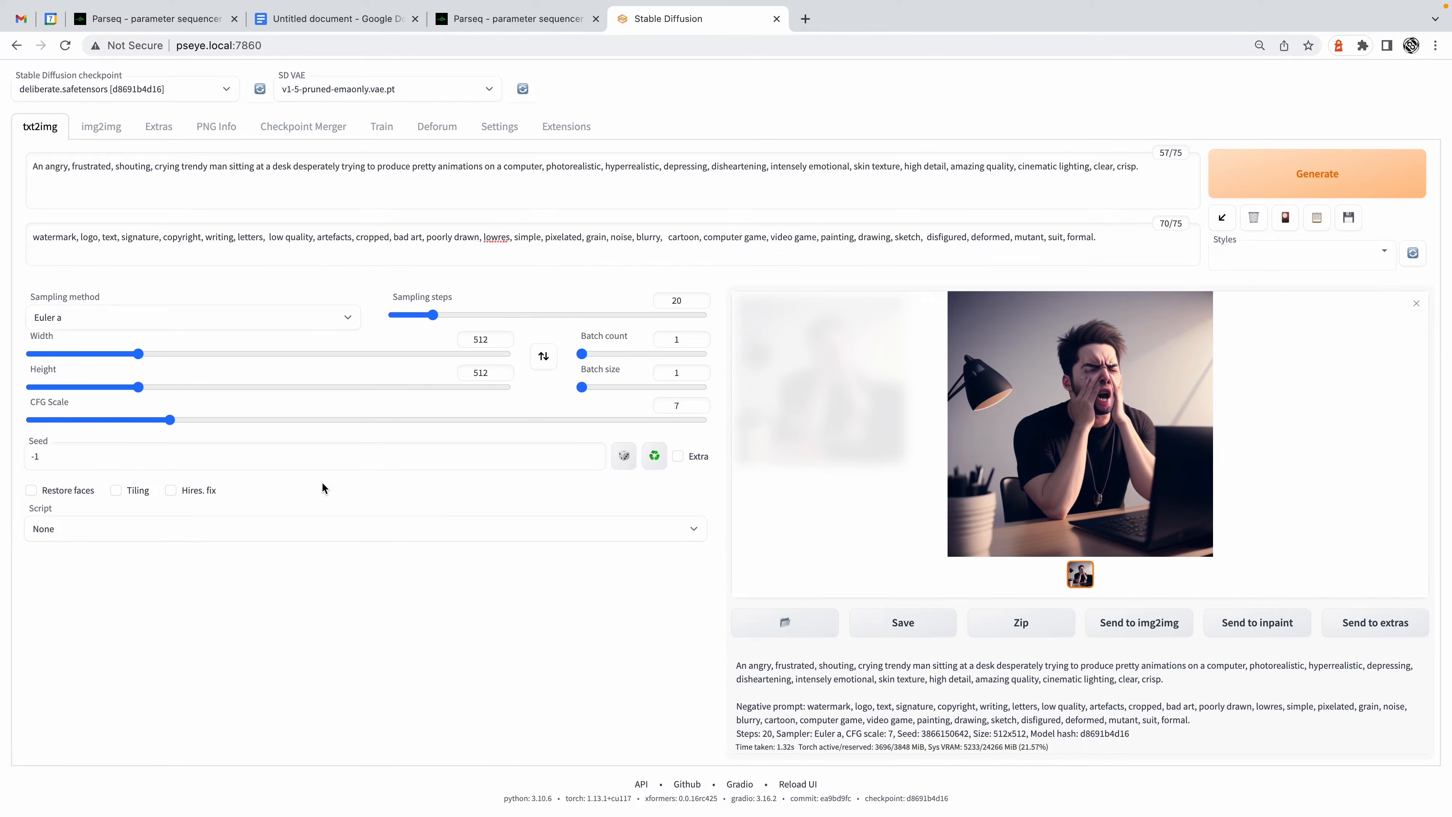
Copy the whole positive prompt from Stable Diffusion into the positive prompt of the Parseq Tutorial 1 document.
{"action": "left_click", "coordinate": [316, 202]}
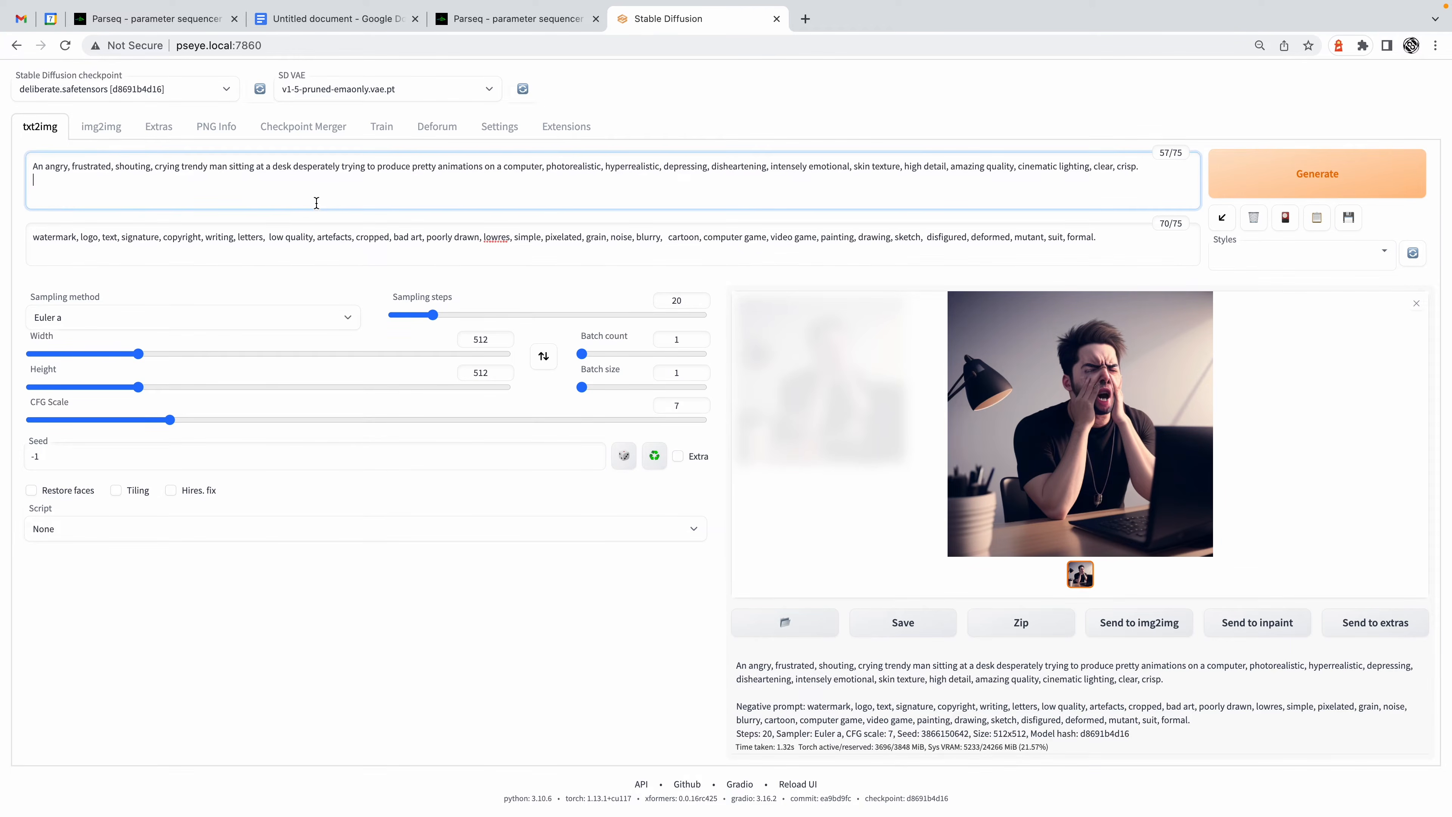
{"action": "key", "text": "ctrl+a"}
{"action": "key", "text": "ctrl+c"}
{"action": "left_click", "coordinate": [510, 18]}
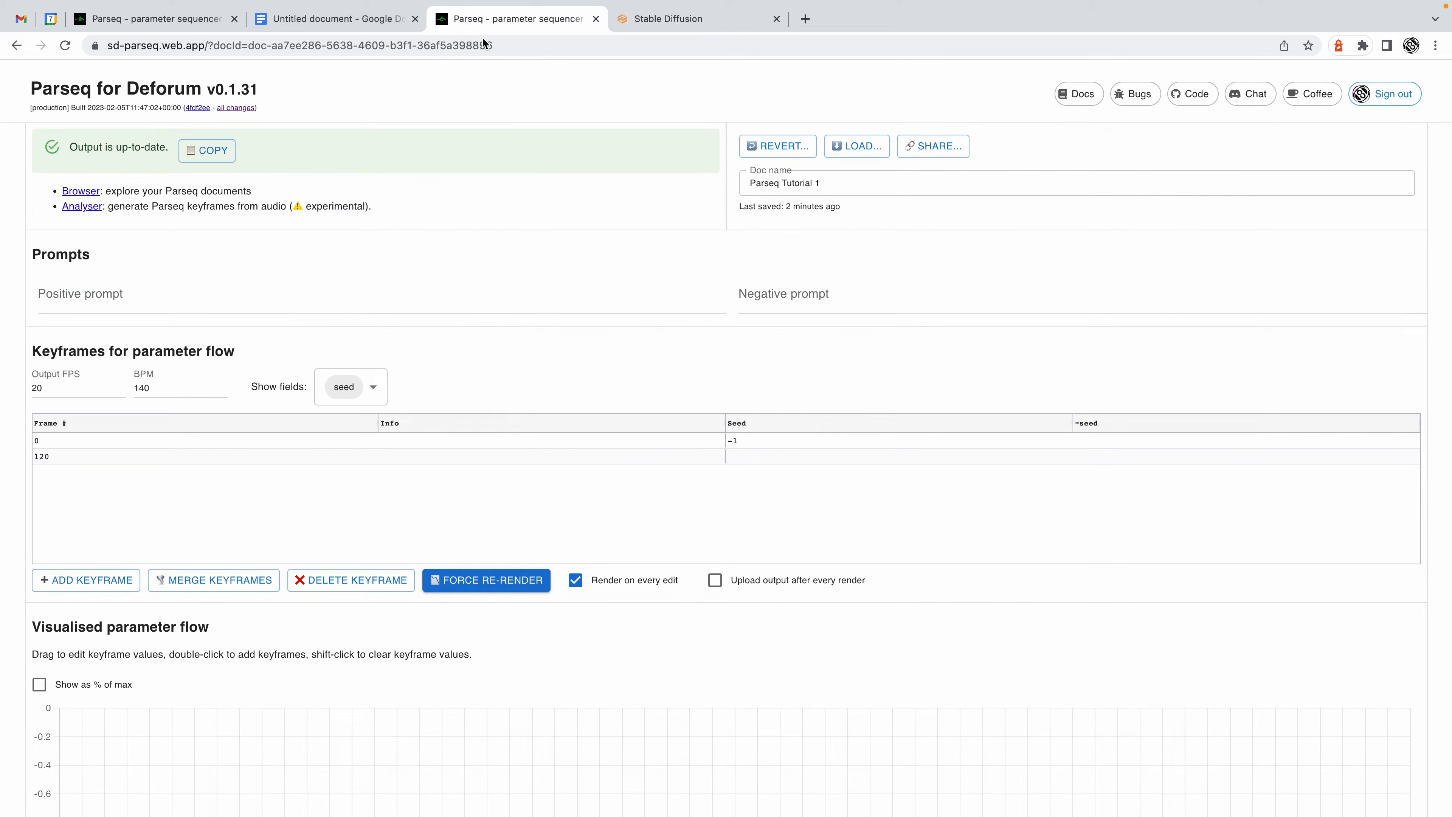
{"action": "left_click", "coordinate": [308, 285]}
{"action": "key", "text": "ctrl+v"}
Copy the whole negative prompt from Stable Diffusion into the negative prompt of the Parseq Tutorial 1 document.
{"action": "key", "text": "ctrl+Tab"}
{"action": "left_click", "coordinate": [513, 254]}
{"action": "key", "text": "ctrl+a"}
{"action": "key", "text": "ctrl+c"}
{"action": "left_click", "coordinate": [526, 18]}
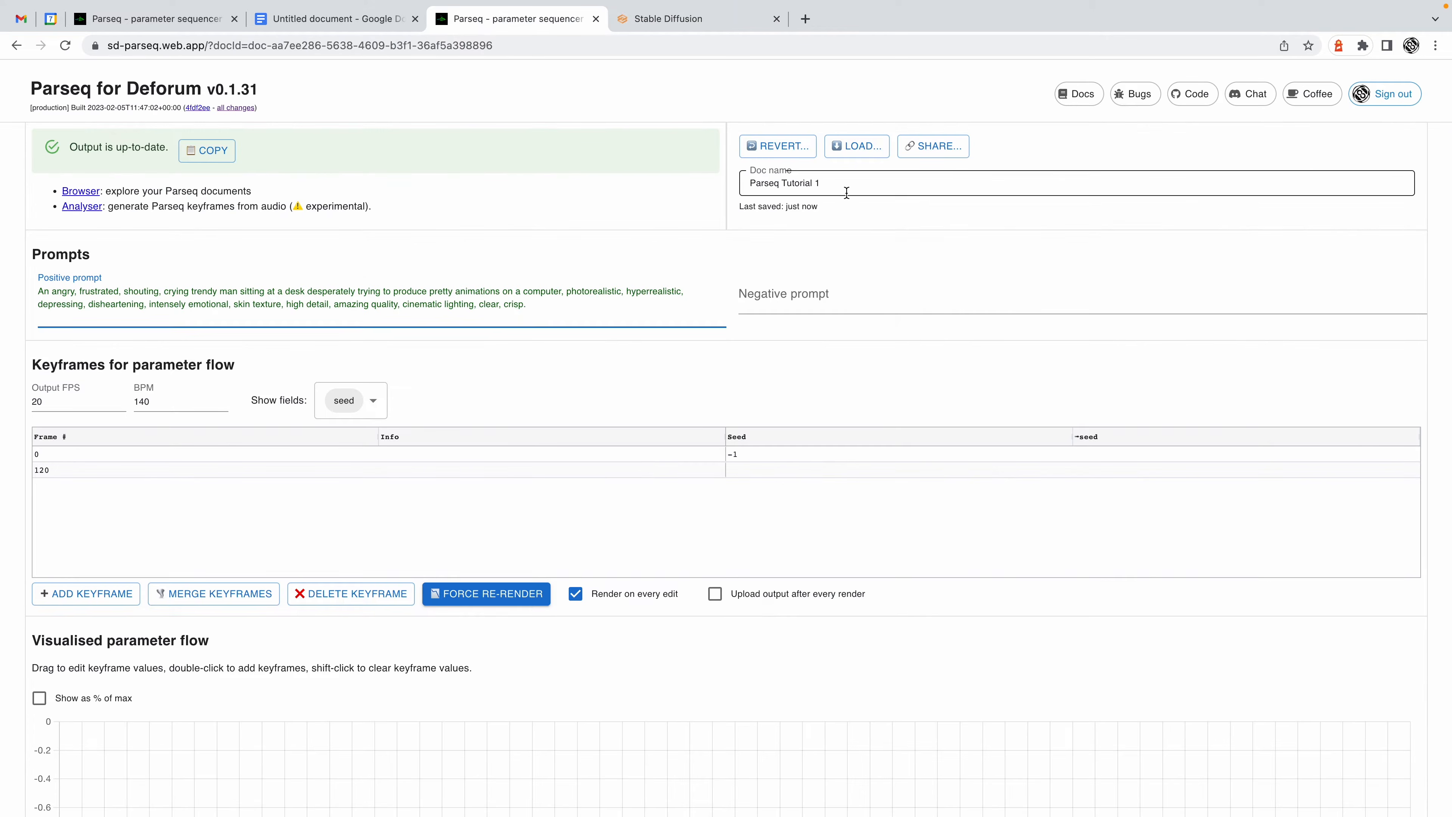
{"action": "left_click", "coordinate": [806, 294]}
{"action": "key", "text": "ctrl+v"}
{"action": "left_click", "coordinate": [834, 403]}
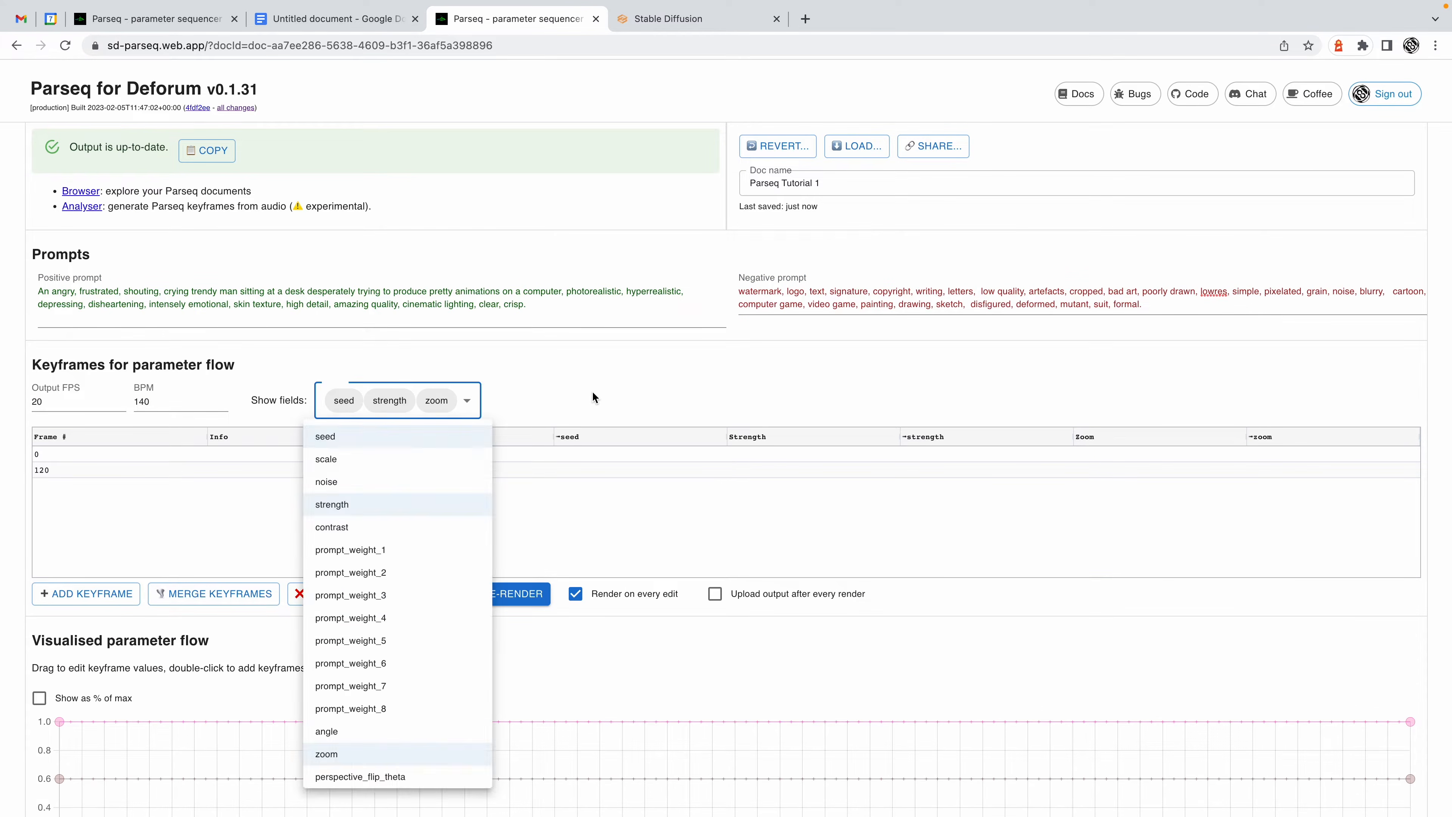
Remove zoom from the fields shown for the keyframes and add translation_z.
{"action": "left_click", "coordinate": [591, 398]}
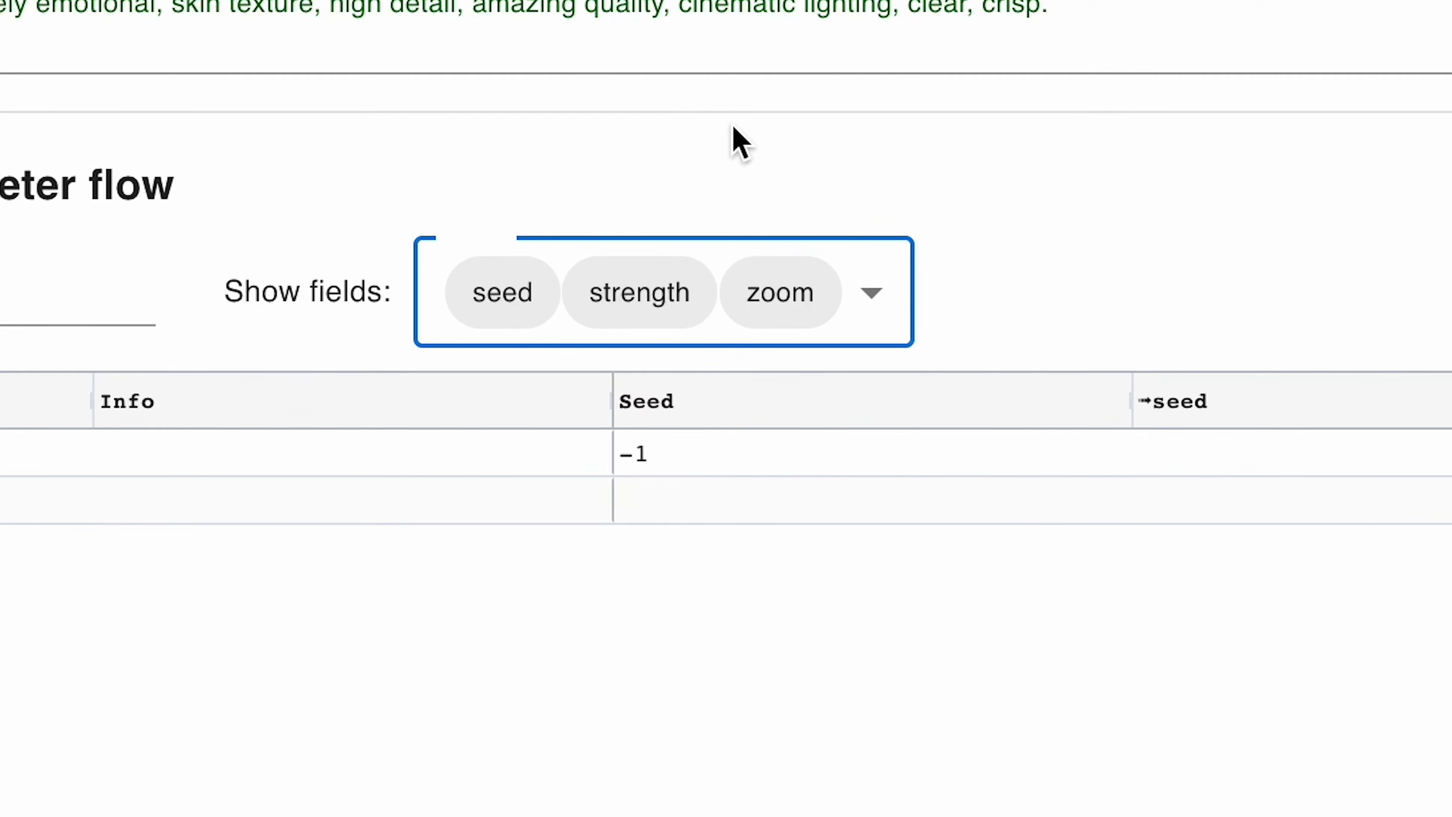
{"action": "left_click", "coordinate": [871, 293]}
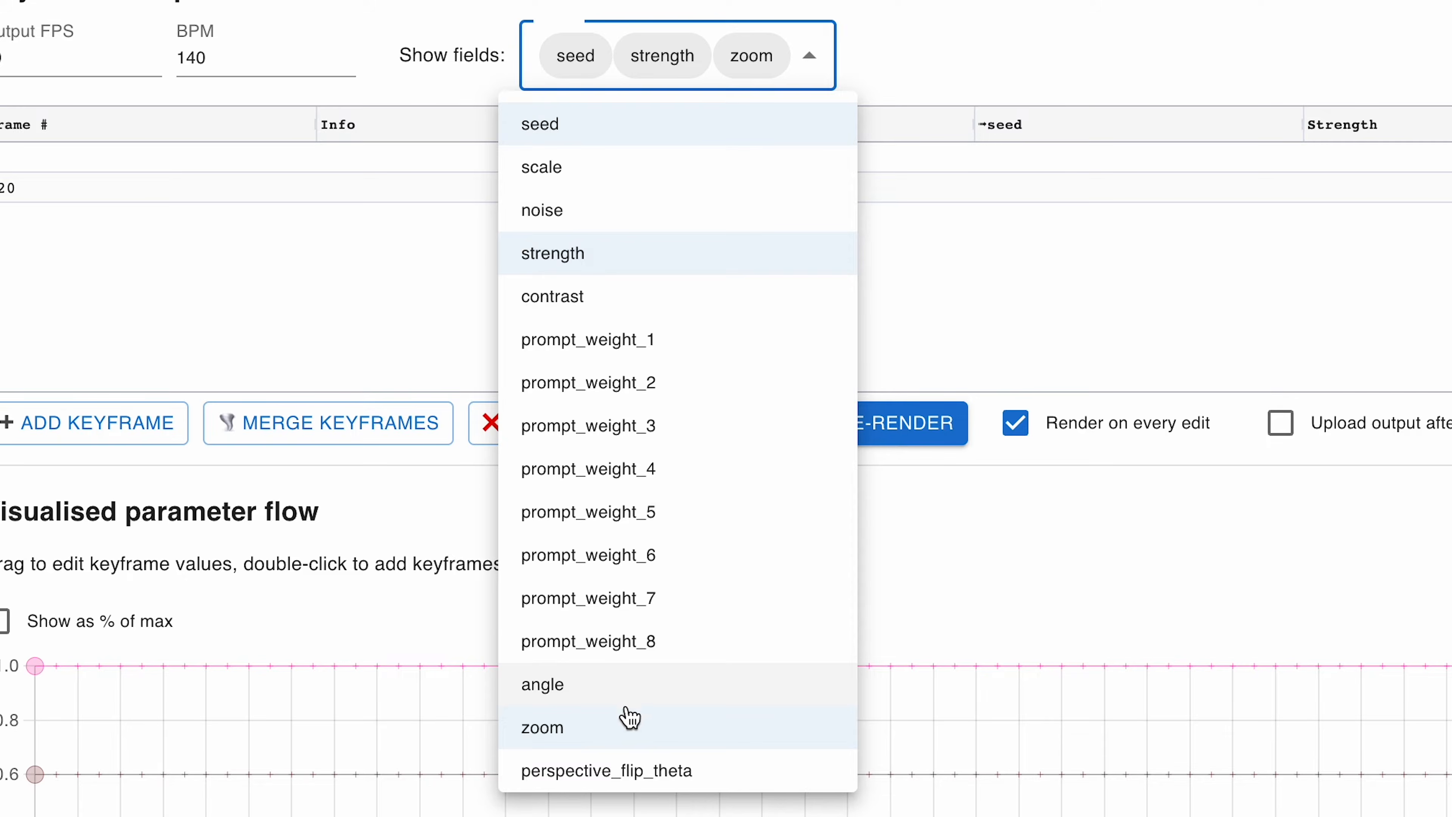
{"action": "left_click", "coordinate": [626, 730]}
{"action": "scroll", "coordinate": [627, 734], "scroll_direction": "down", "scroll_amount": 5}
{"action": "scroll", "coordinate": [625, 733], "scroll_direction": "down", "scroll_amount": 3}
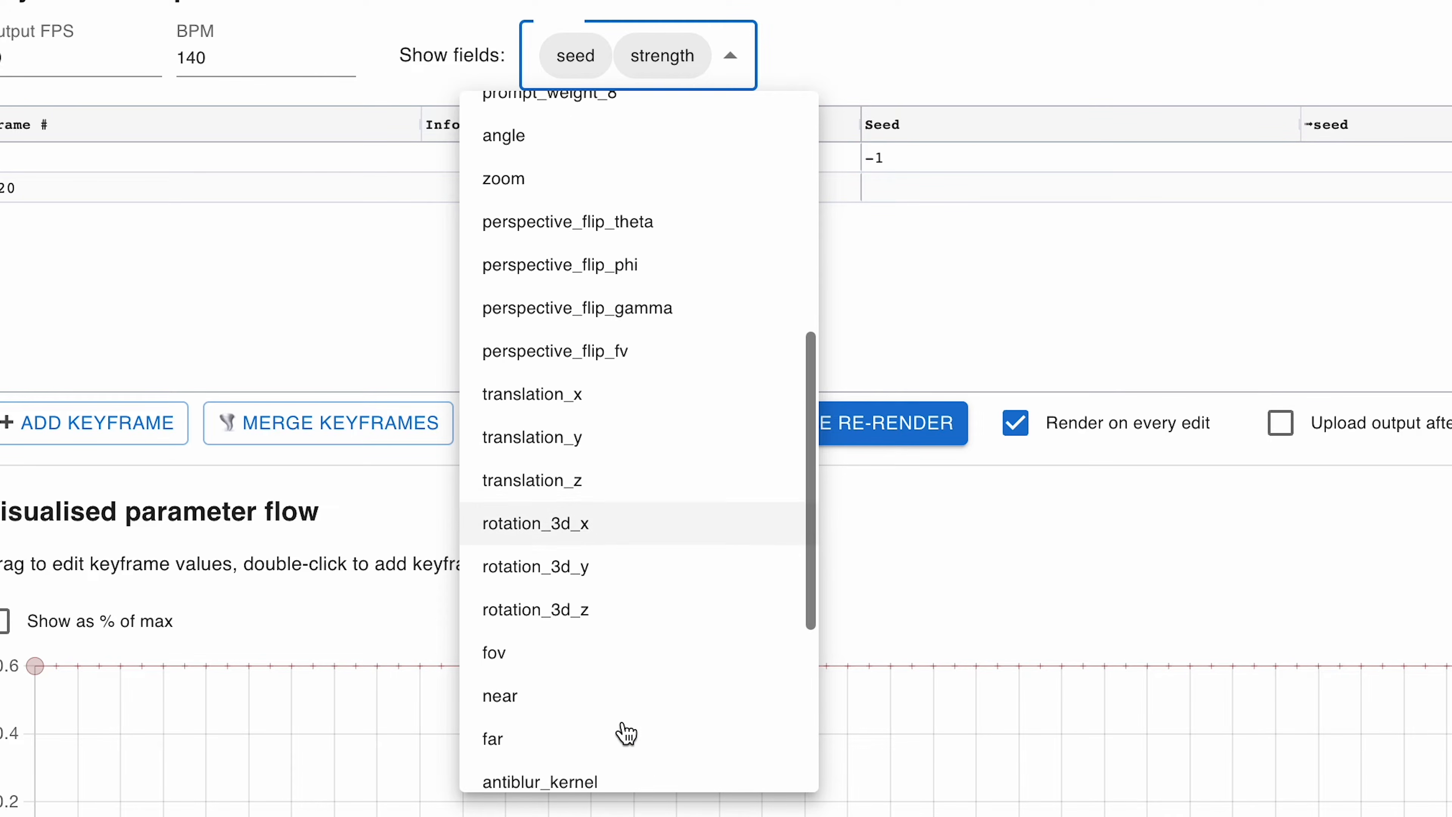
{"action": "left_click", "coordinate": [594, 486]}
{"action": "left_click", "coordinate": [1141, 1]}
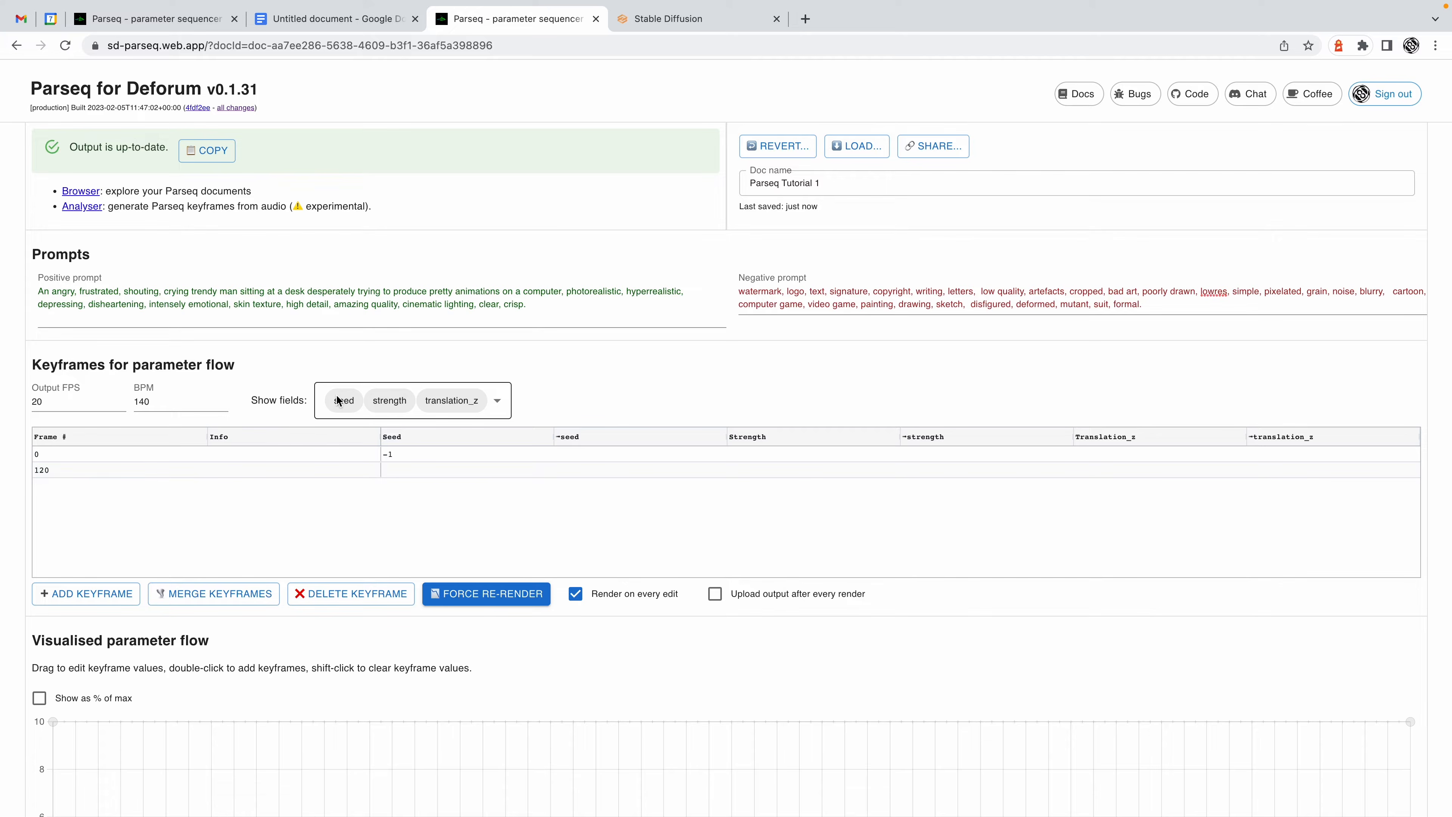
{"action": "double_click", "coordinate": [431, 454]}
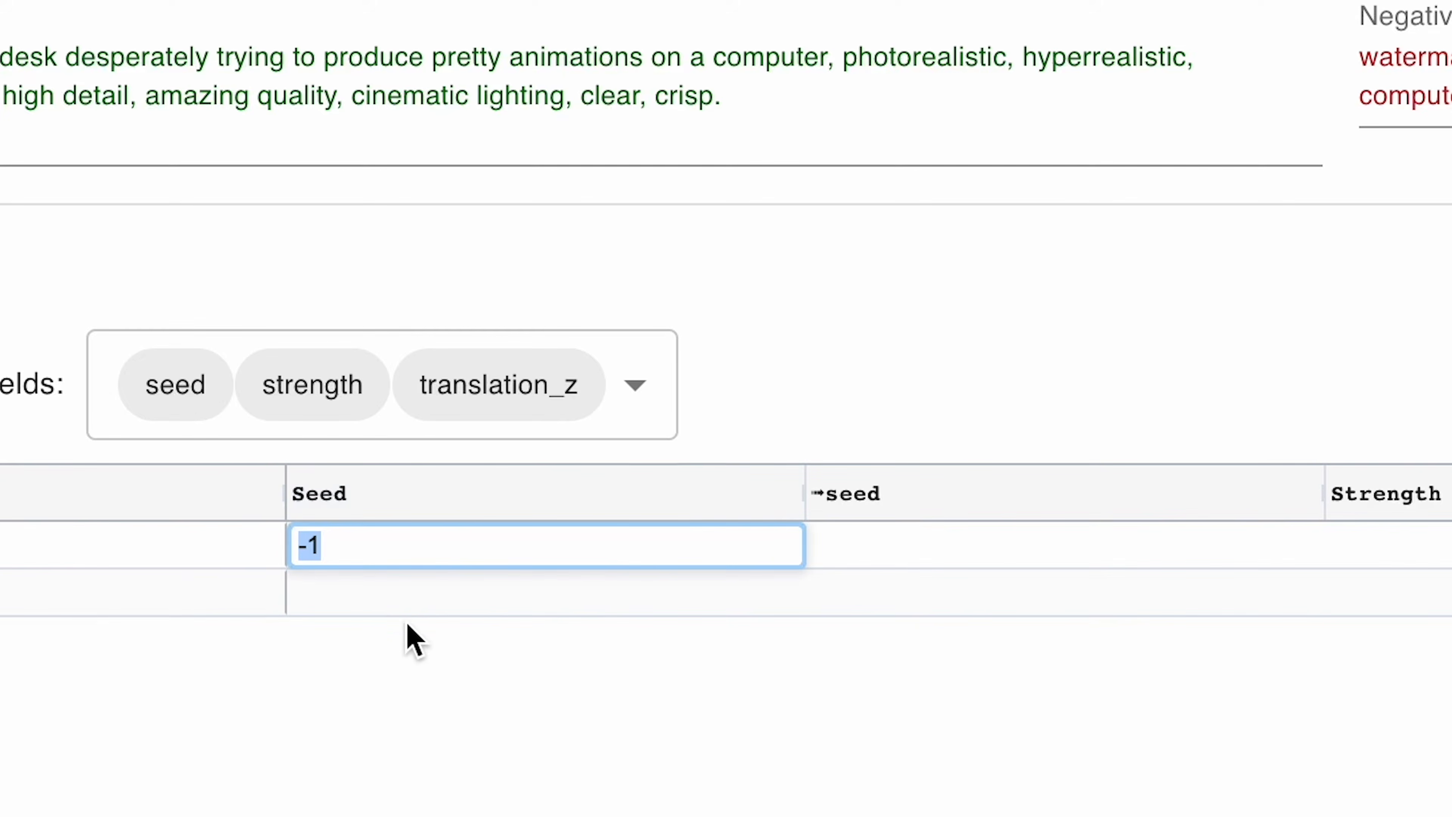
{"action": "left_click", "coordinate": [367, 603]}
{"action": "left_click", "coordinate": [324, 548]}
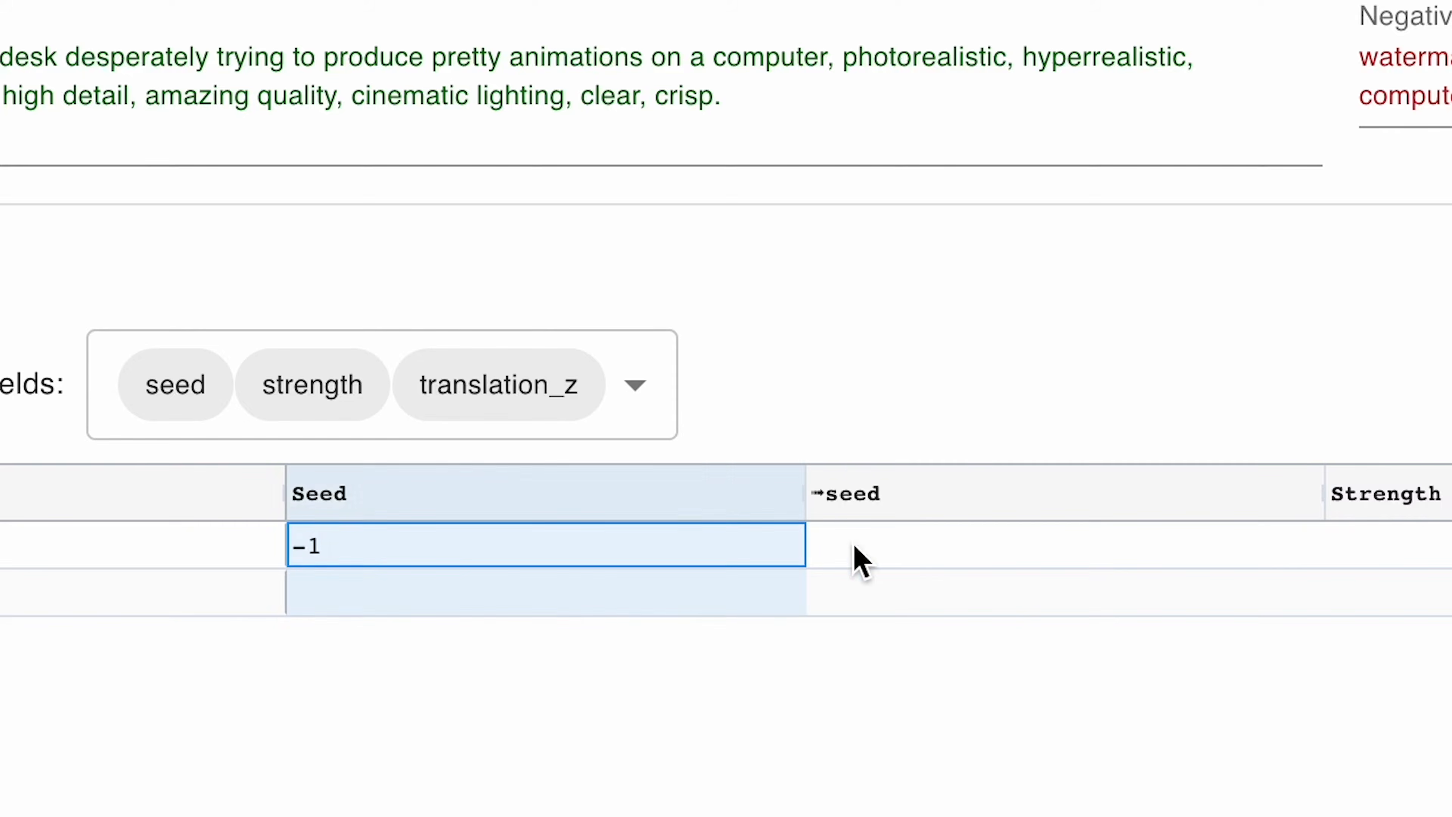
Set the strength of the keyframe at frame 0 to 0.6.
{"action": "left_click", "coordinate": [815, 470]}
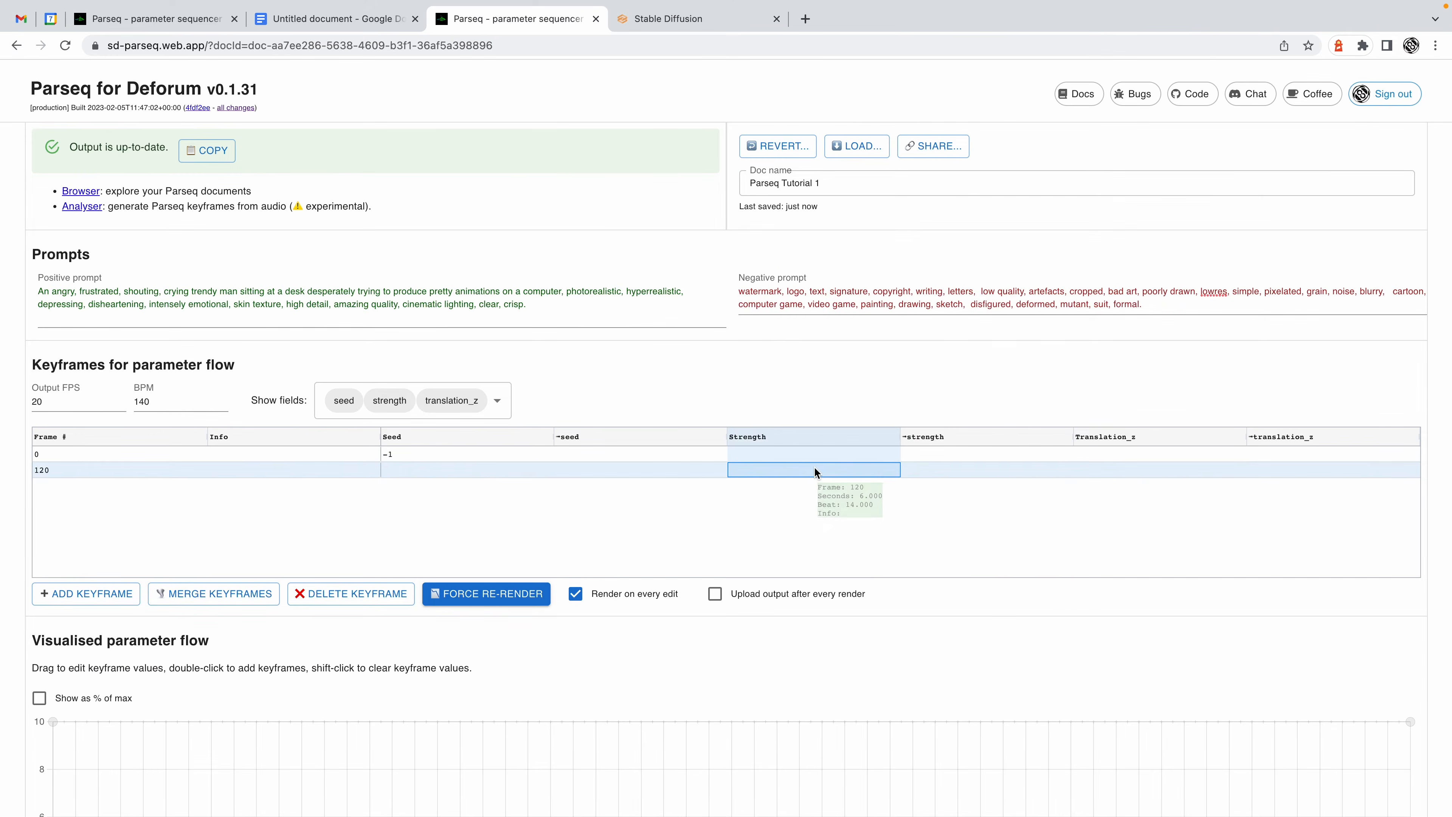
{"action": "double_click", "coordinate": [778, 452]}
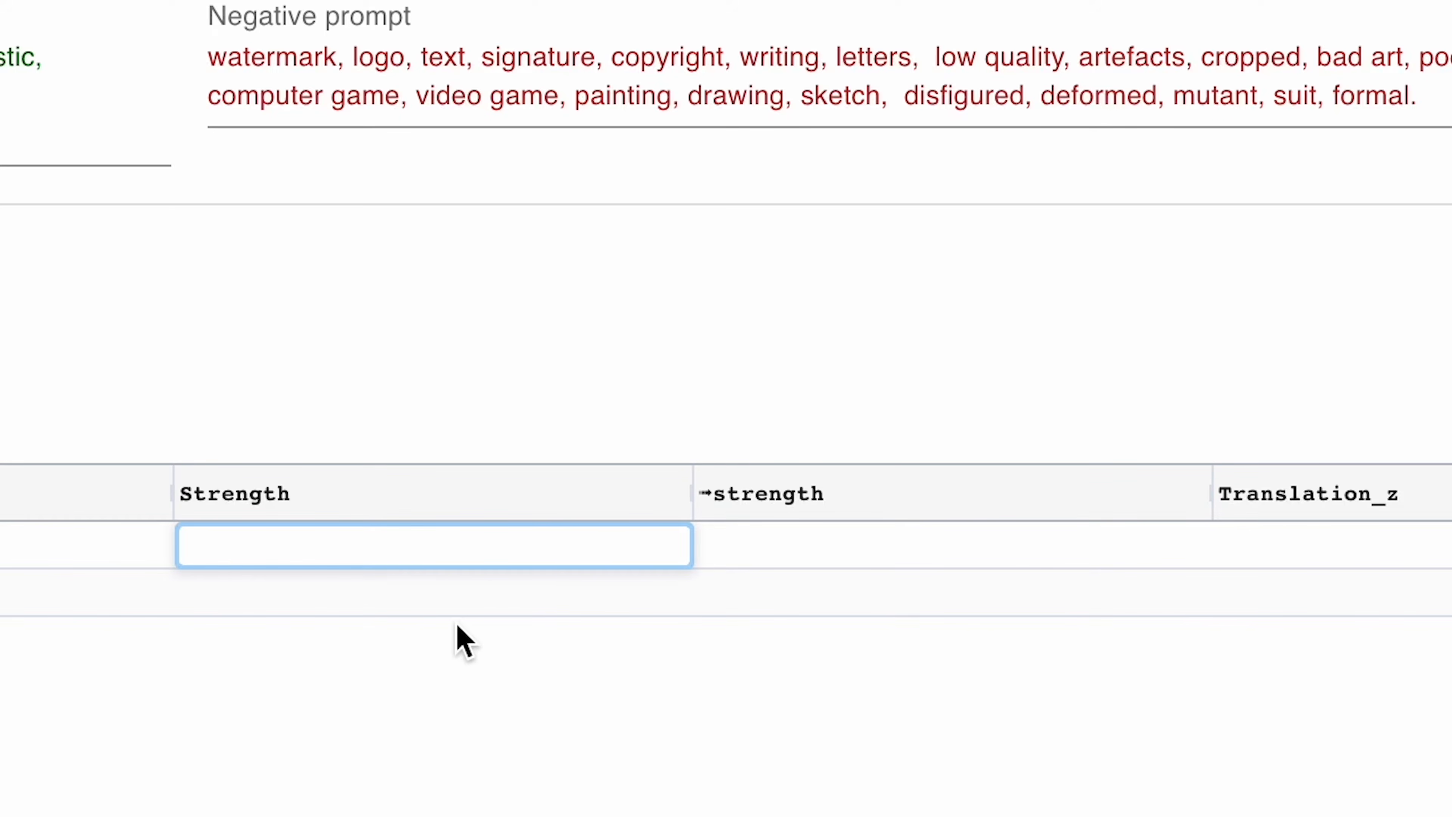
{"action": "type", "text": "0.6"}
{"action": "key", "text": "Return"}
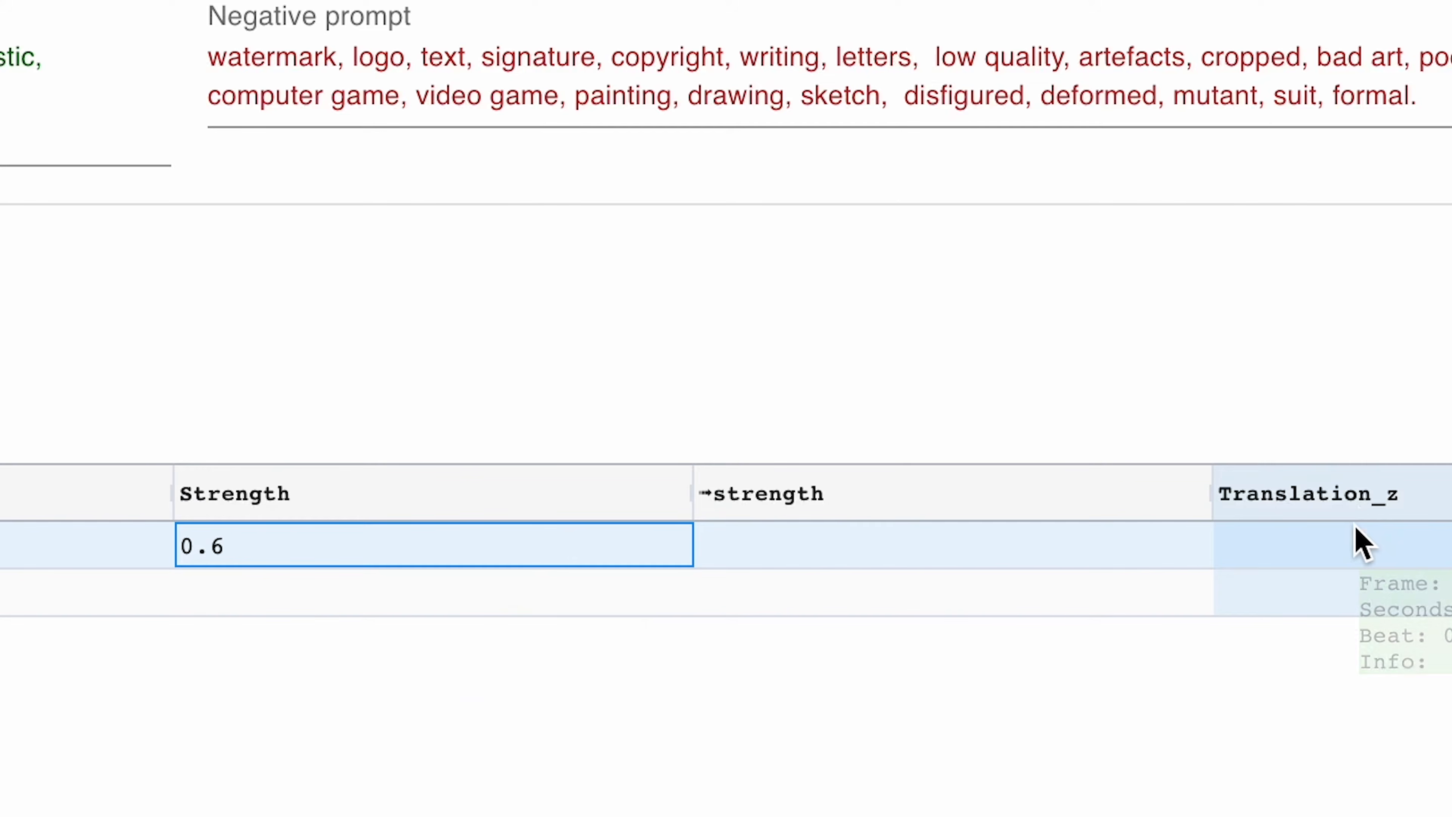
{"action": "left_click", "coordinate": [250, 745]}
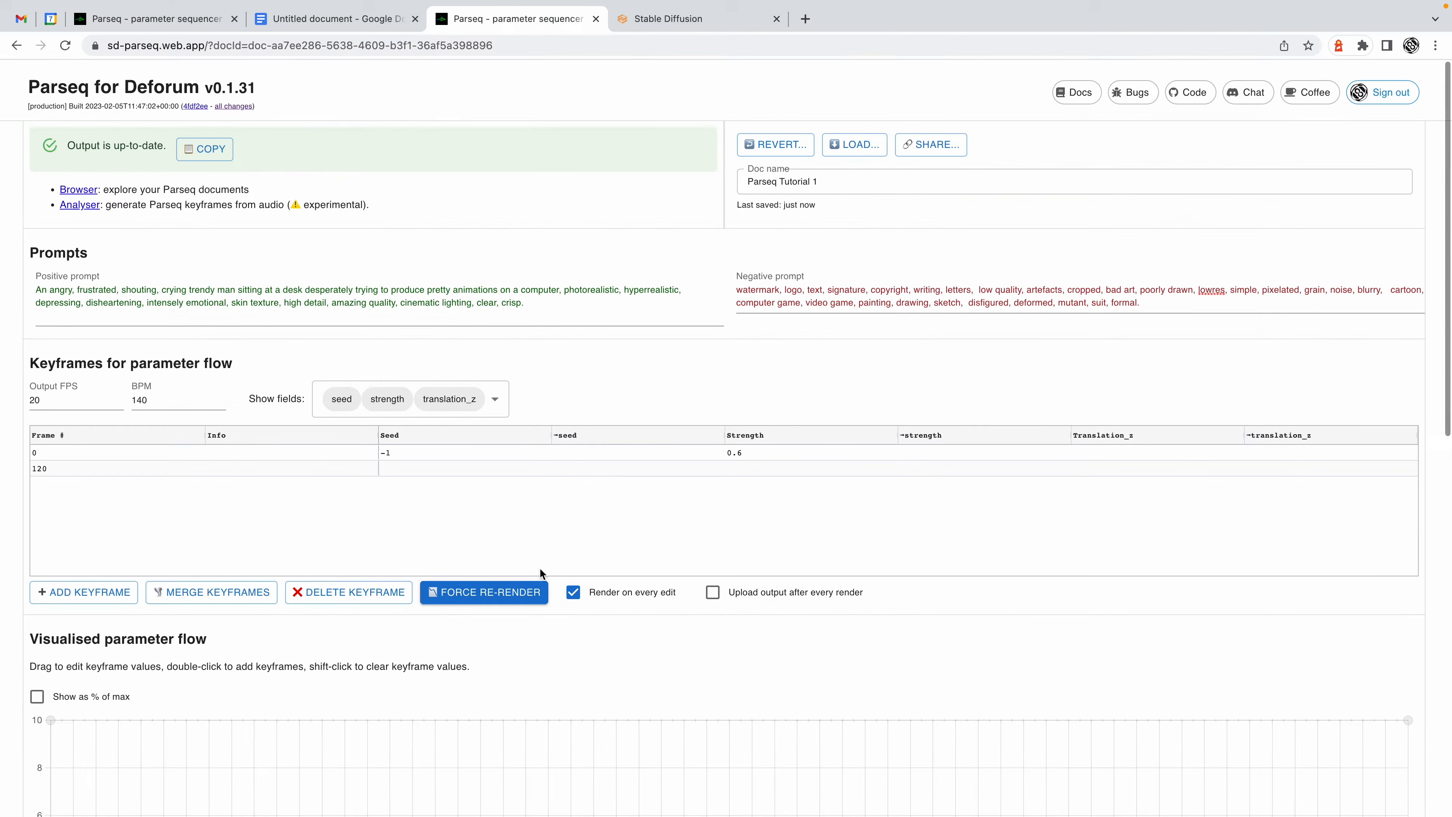
Review the parameter graph and rendered output of the Parseq document, and copy the output manifest.
{"action": "scroll", "coordinate": [539, 568], "scroll_direction": "down", "scroll_amount": 5}
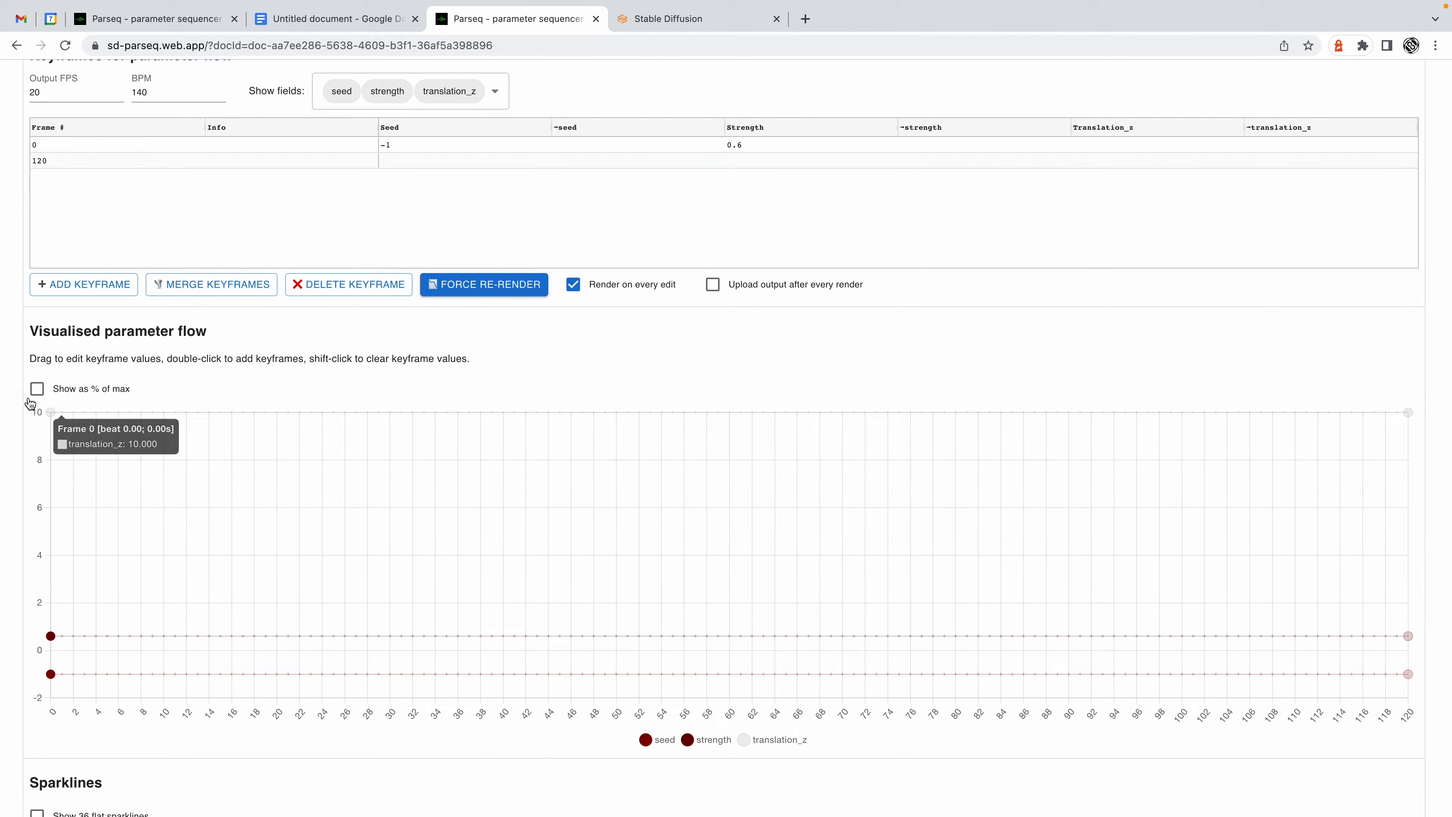
{"action": "scroll", "coordinate": [366, 604], "scroll_direction": "down", "scroll_amount": 8}
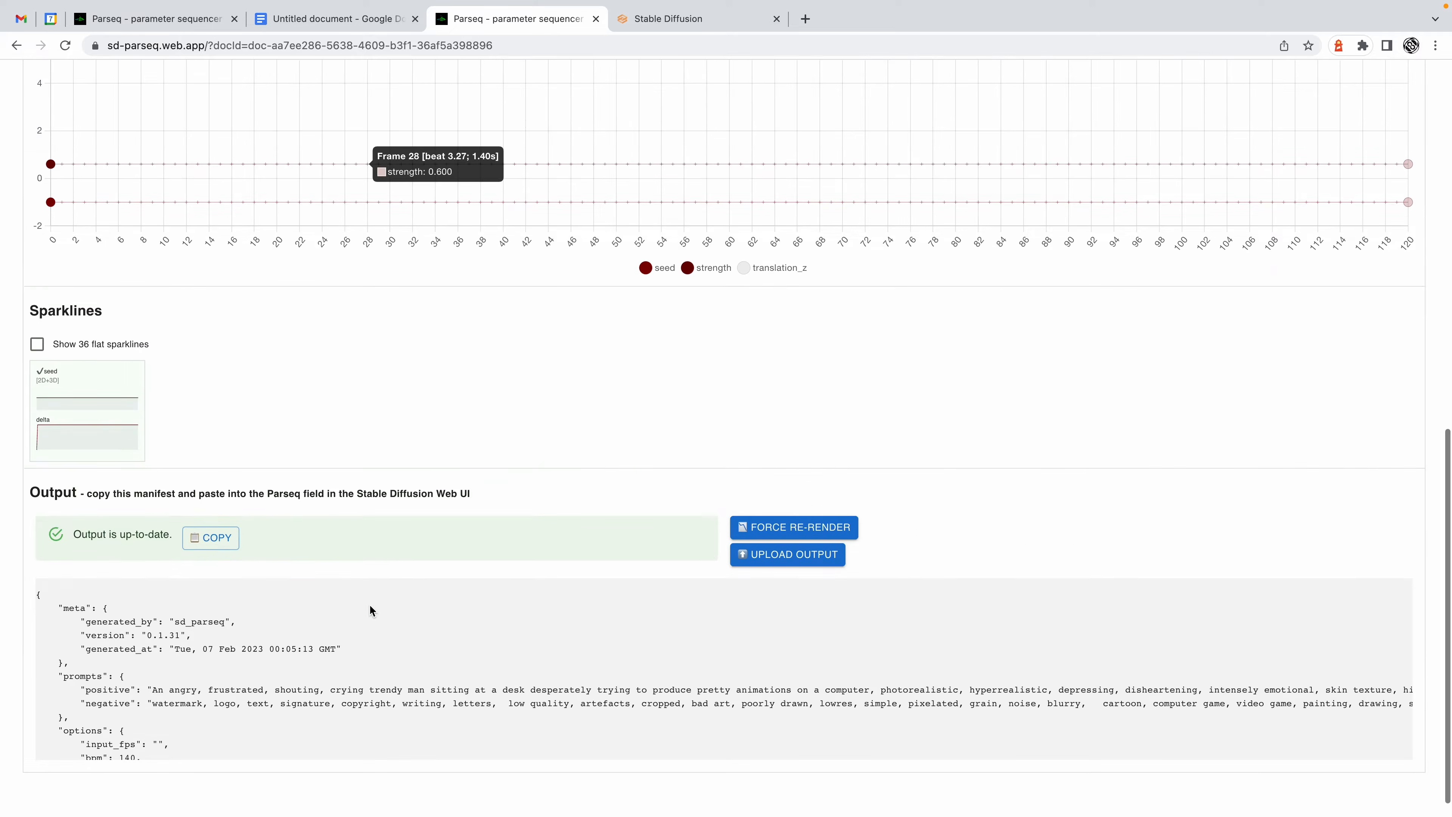
{"action": "scroll", "coordinate": [191, 742], "scroll_direction": "down", "scroll_amount": 15}
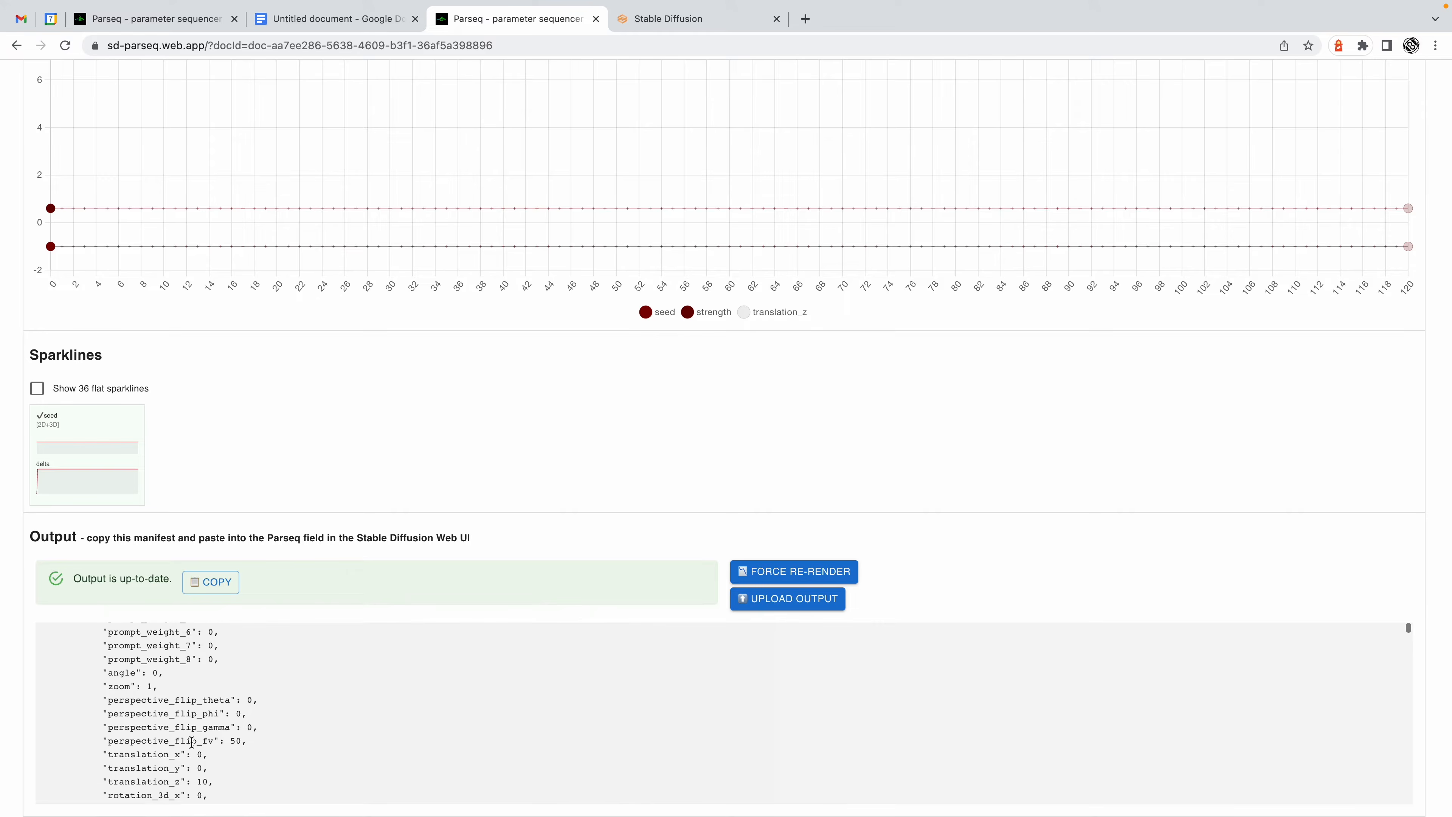
{"action": "scroll", "coordinate": [191, 742], "scroll_direction": "up", "scroll_amount": 15}
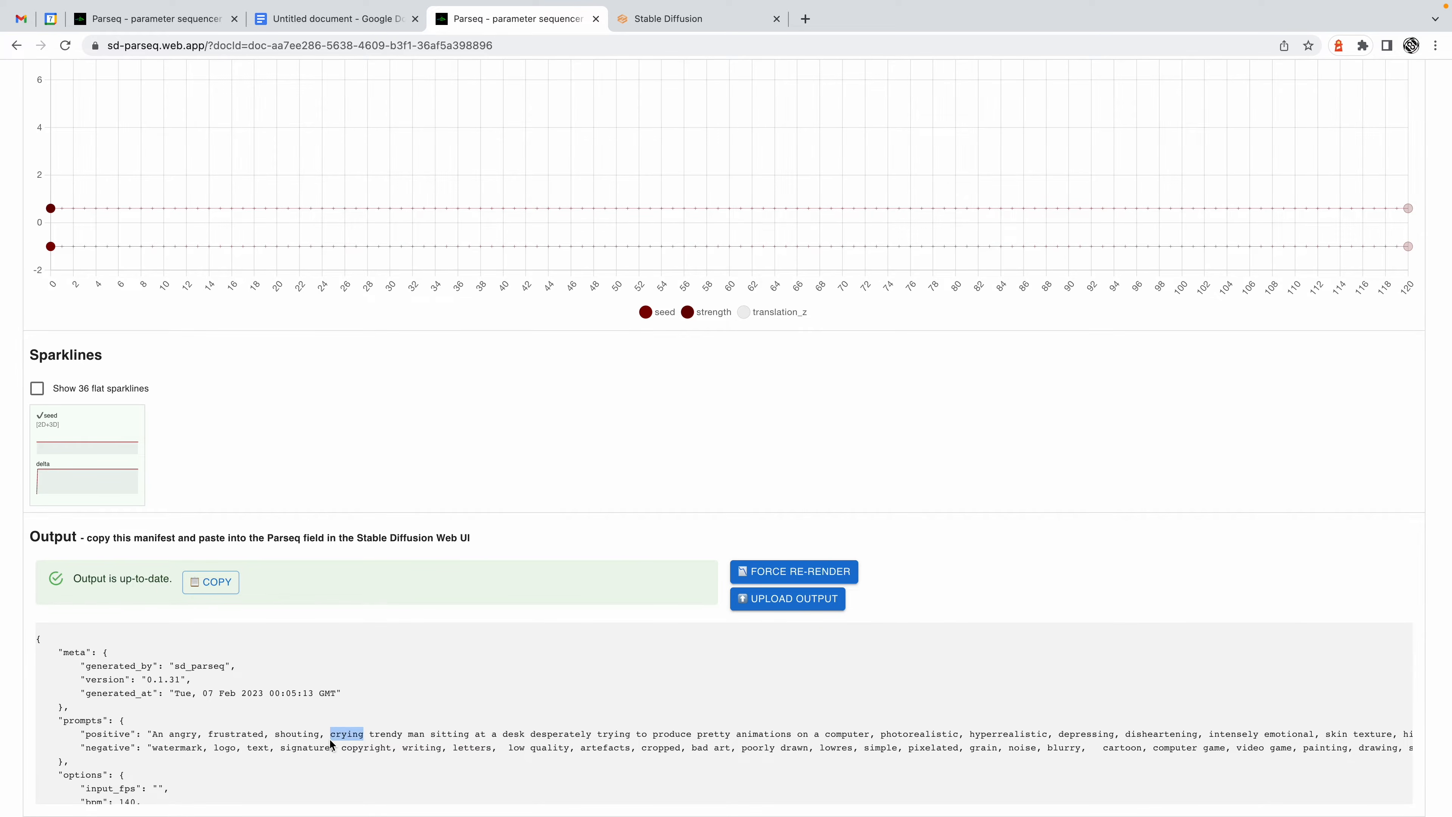
{"action": "left_click", "coordinate": [267, 732]}
{"action": "left_click", "coordinate": [208, 594]}
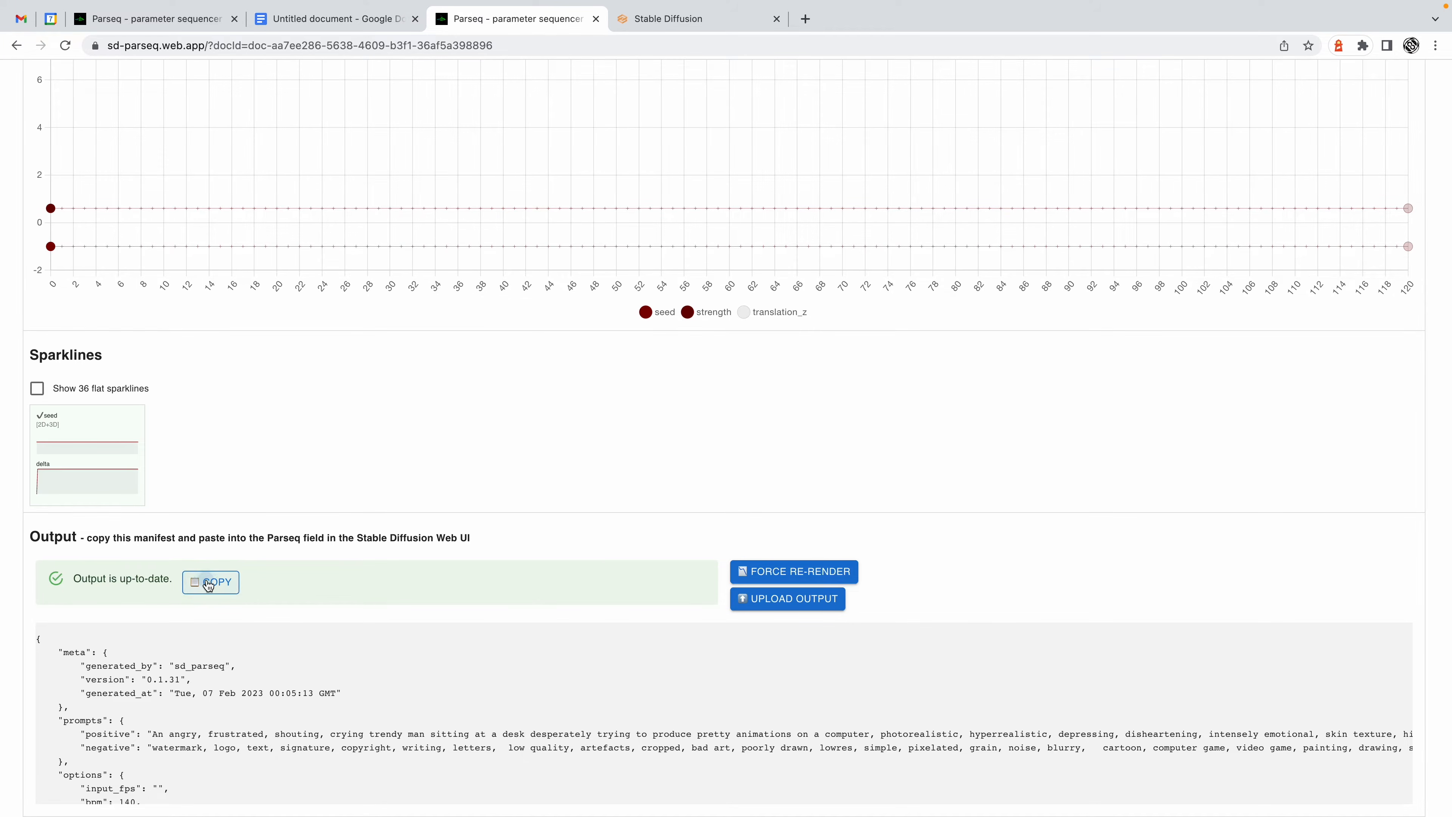
Switch to Stable Diffusion and set the fps in Deforum's video output settings to 20.
{"action": "left_click", "coordinate": [663, 19]}
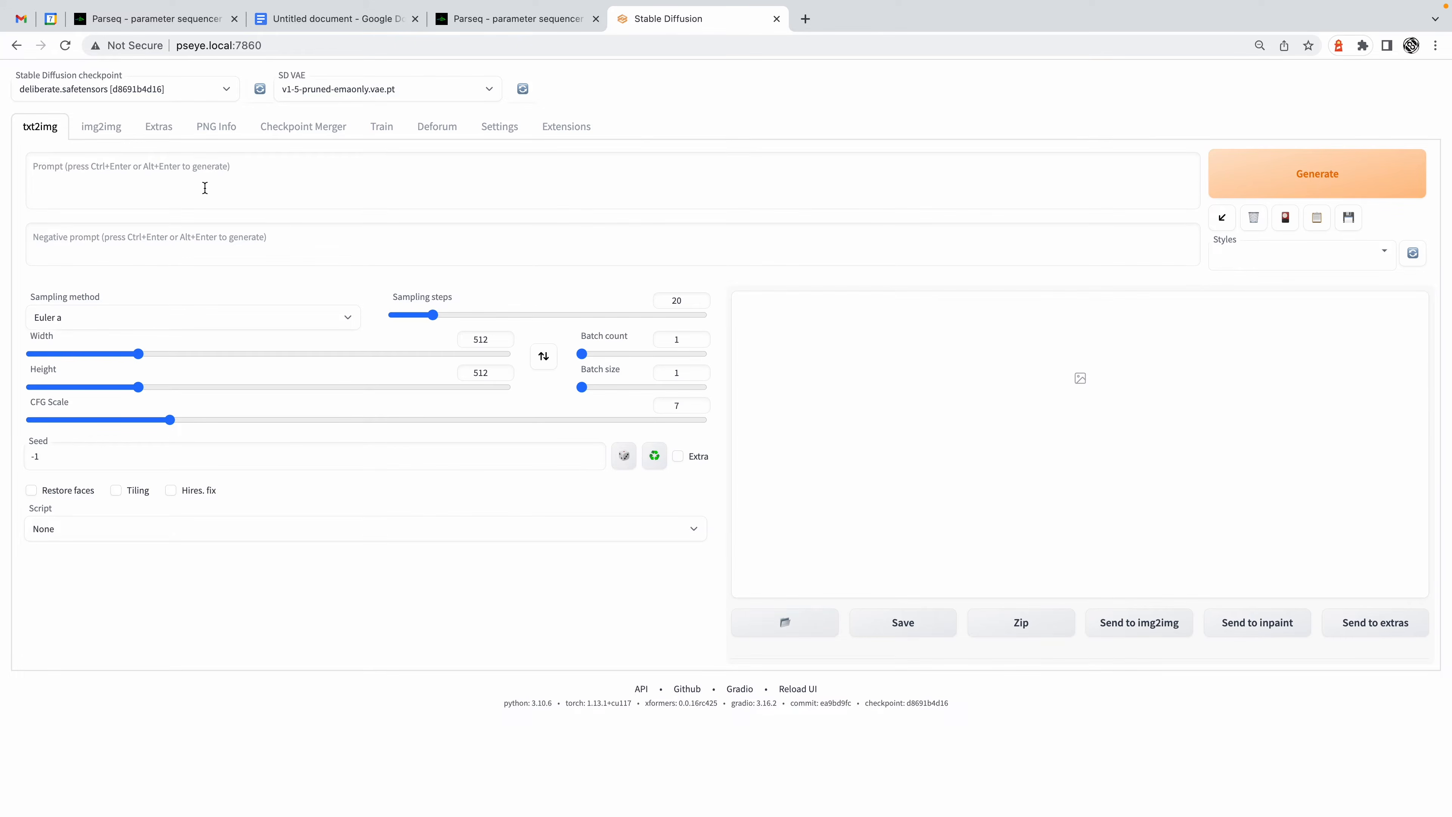
{"action": "left_click", "coordinate": [442, 129]}
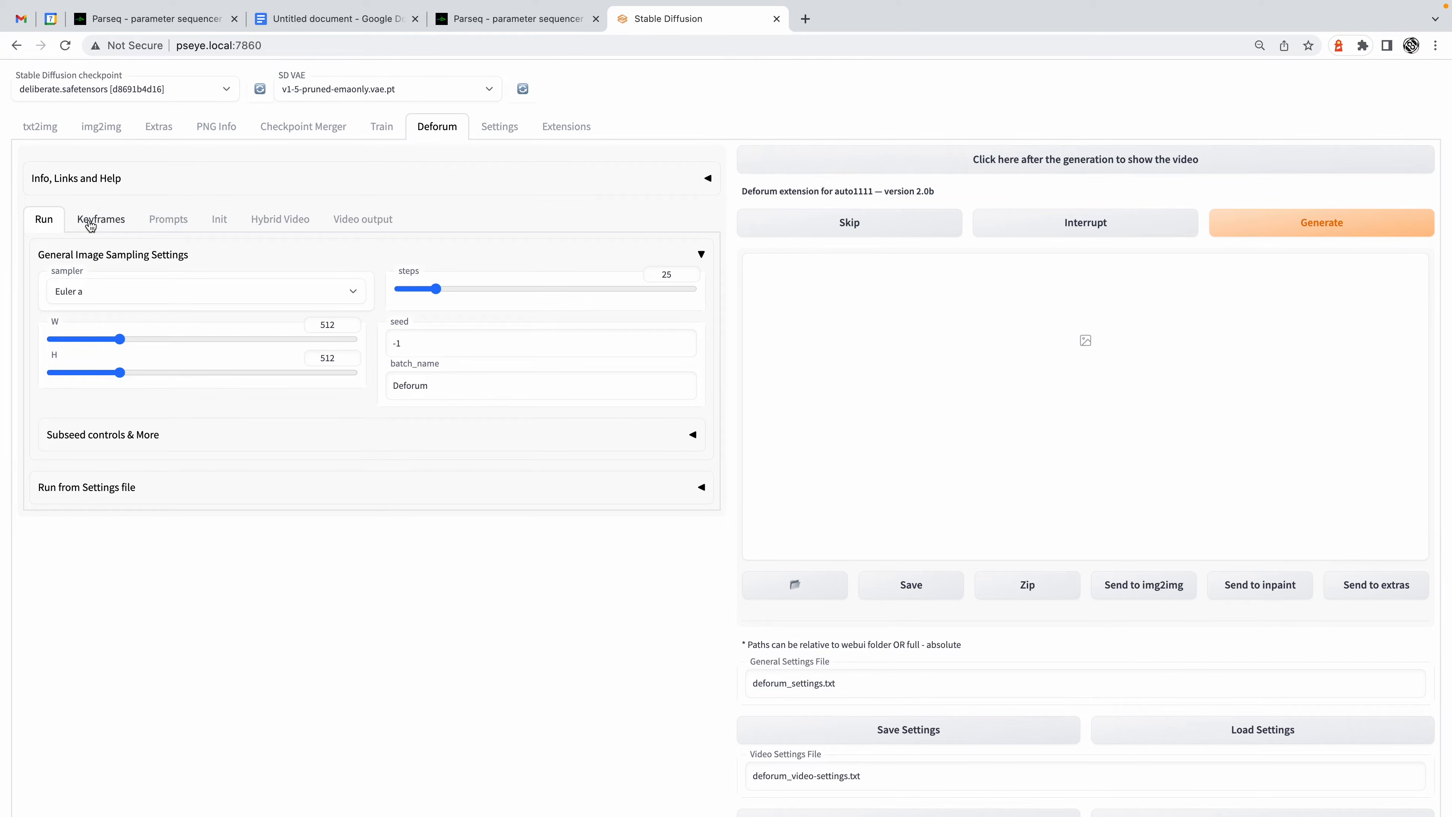
{"action": "left_click", "coordinate": [377, 222]}
{"action": "double_click", "coordinate": [57, 293]}
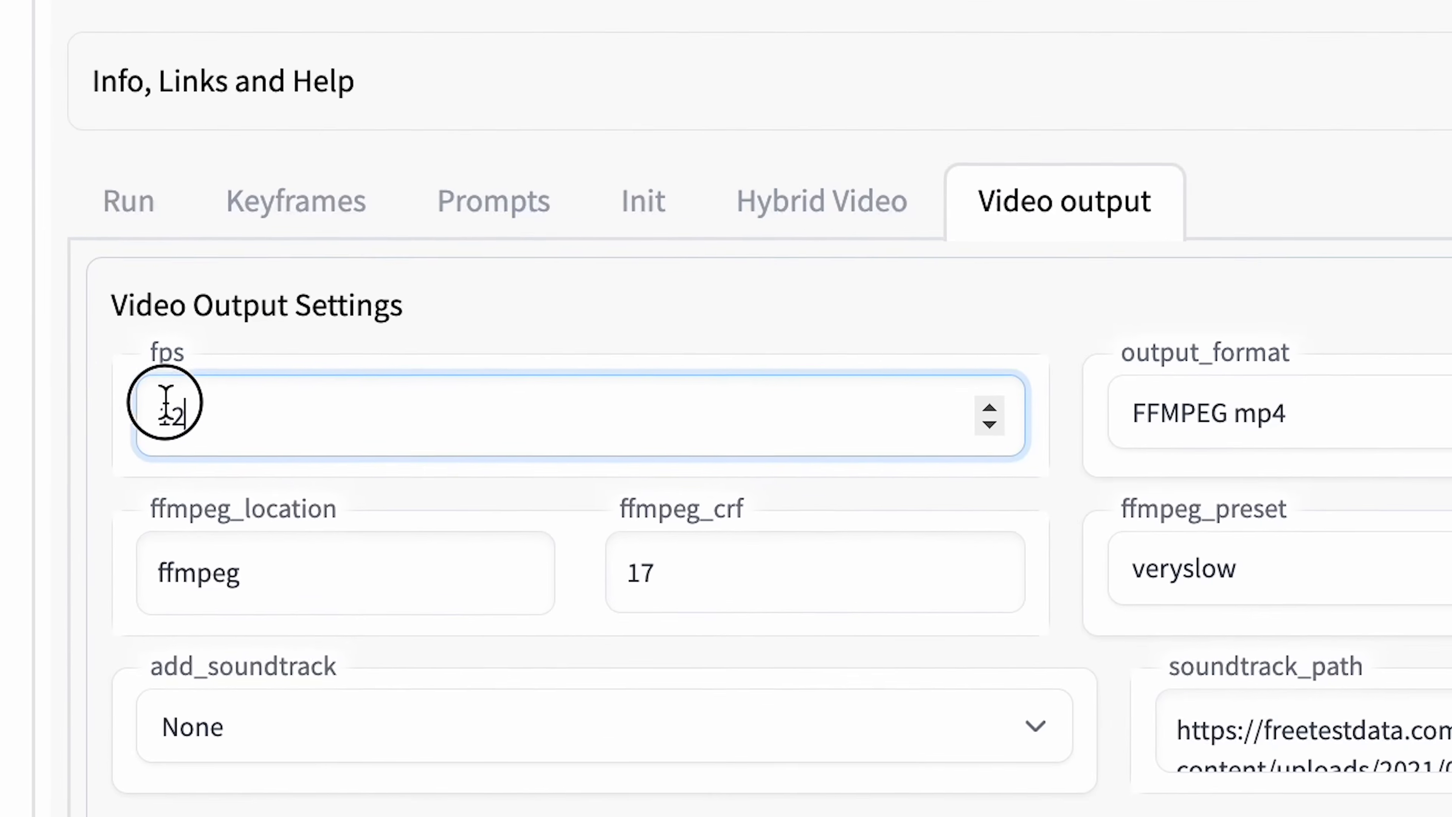
{"action": "type", "text": "2"}
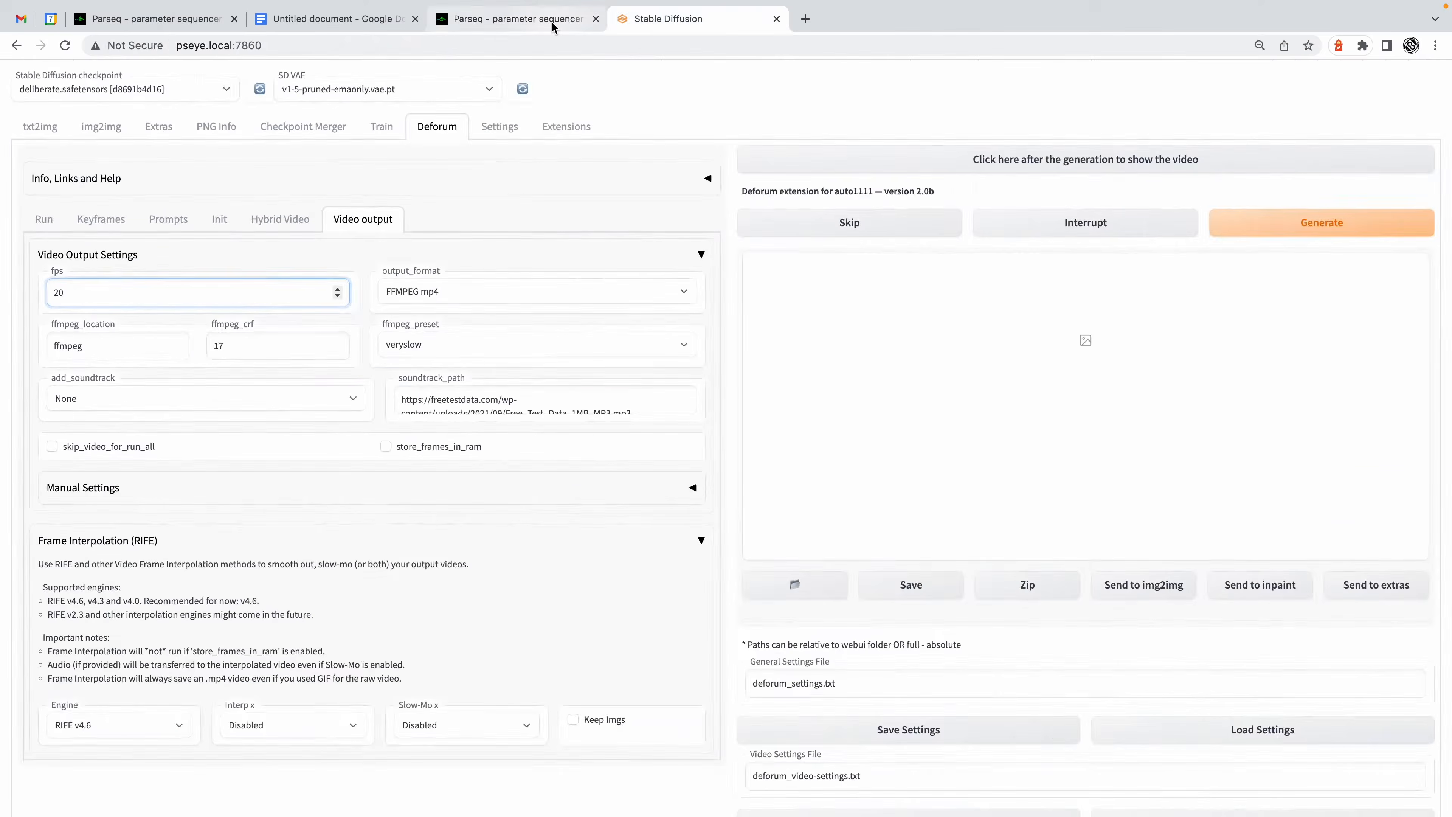
Compare the output FPS of the Parseq document with Deforum's video output fps.
{"action": "left_click", "coordinate": [553, 26]}
{"action": "scroll", "coordinate": [567, 289], "scroll_direction": "up", "scroll_amount": 15}
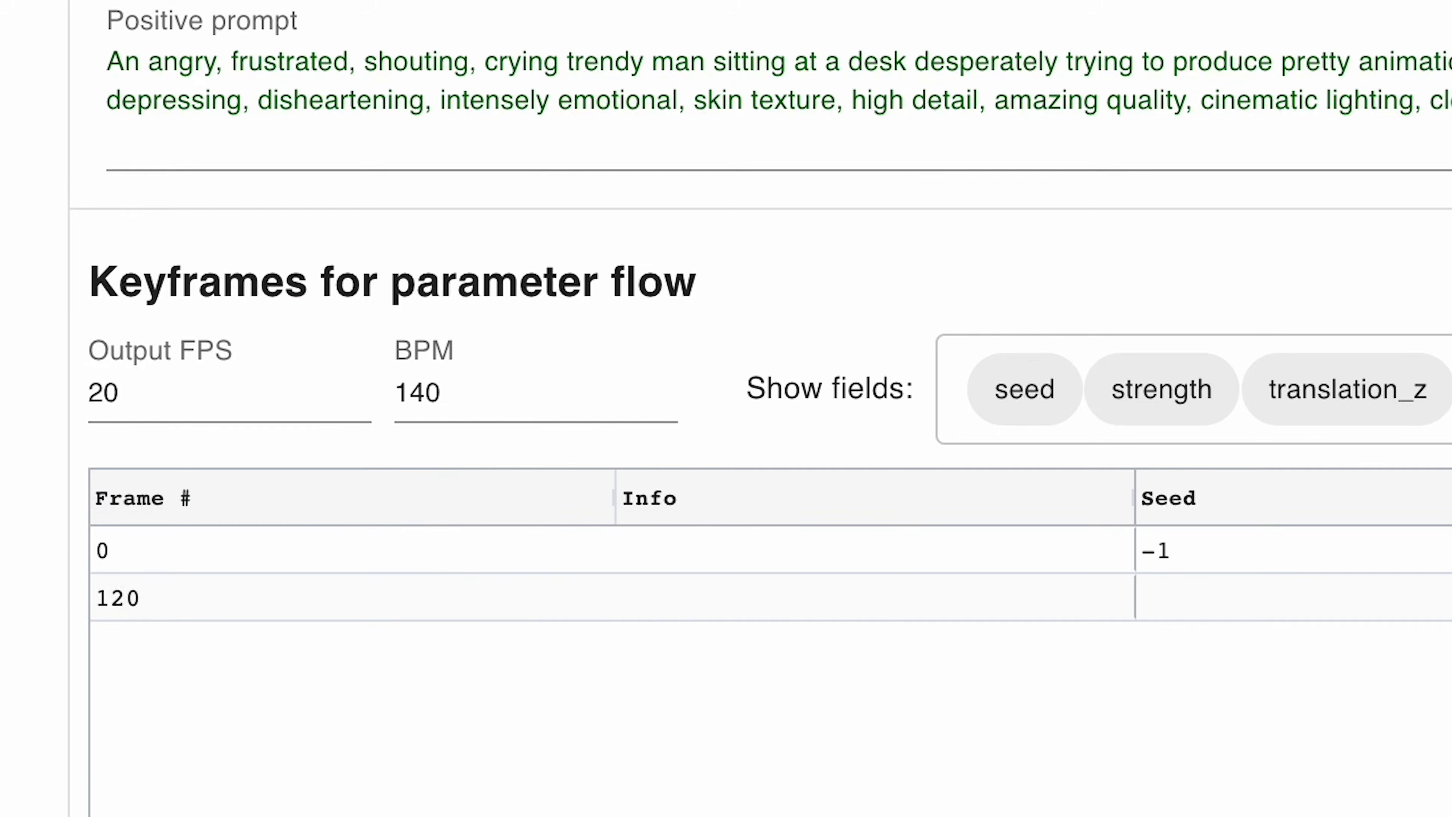
{"action": "left_click", "coordinate": [661, 20]}
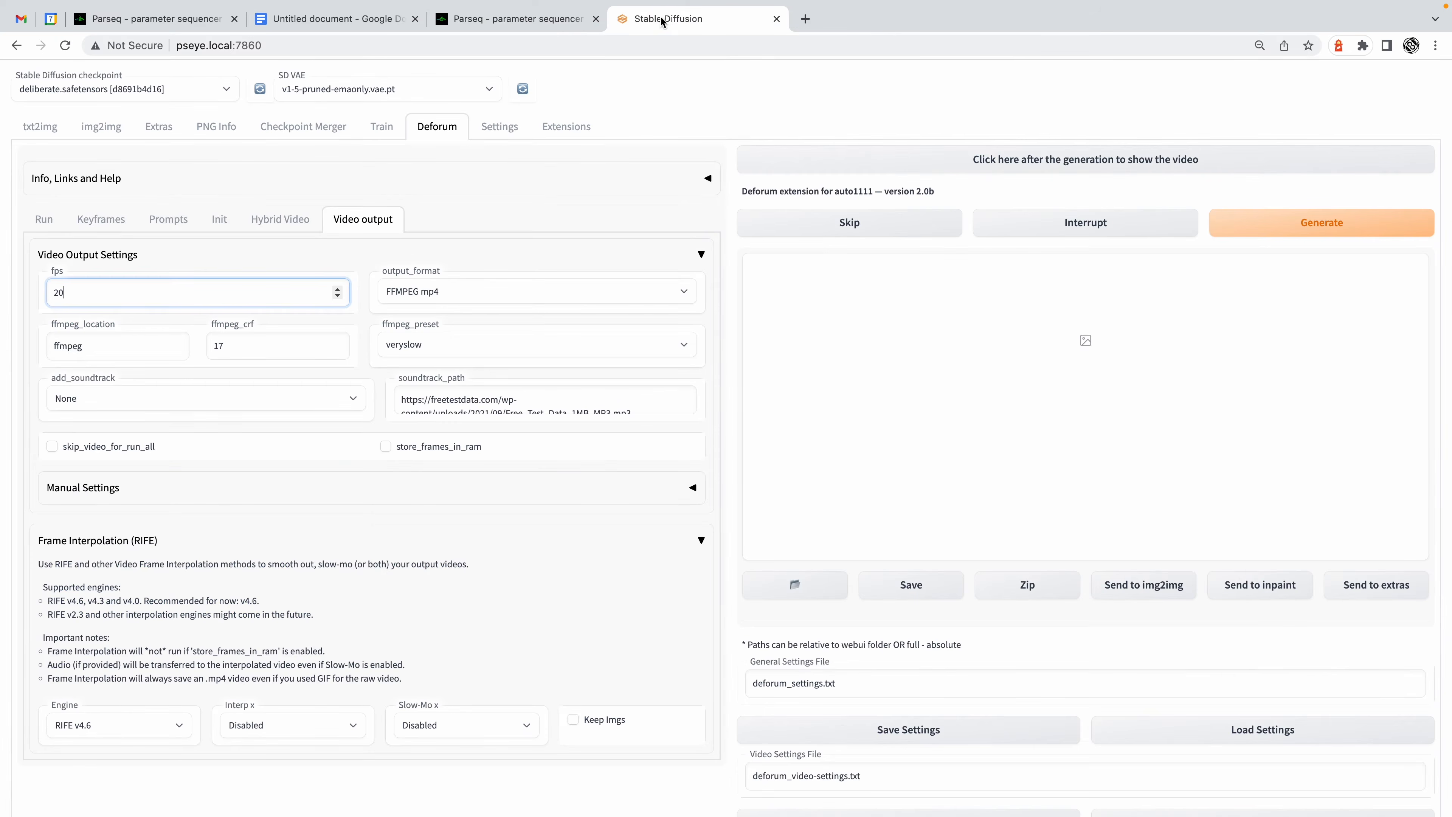
{"action": "left_click", "coordinate": [417, 488]}
{"action": "left_click", "coordinate": [421, 494]}
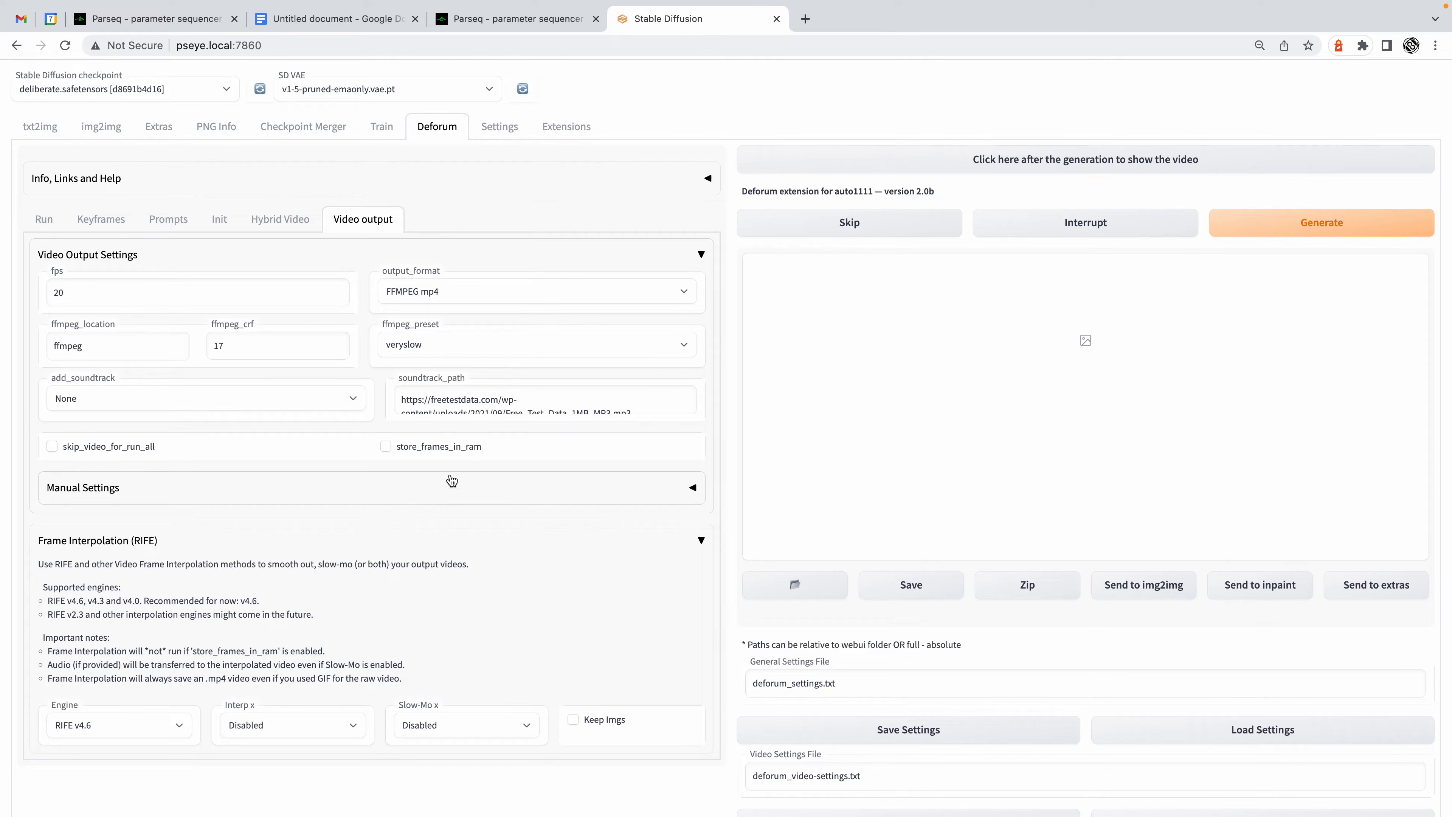
Compare Deforum's max_frames setting with the frame number of the last keyframe in the Parseq document.
{"action": "left_click", "coordinate": [111, 224]}
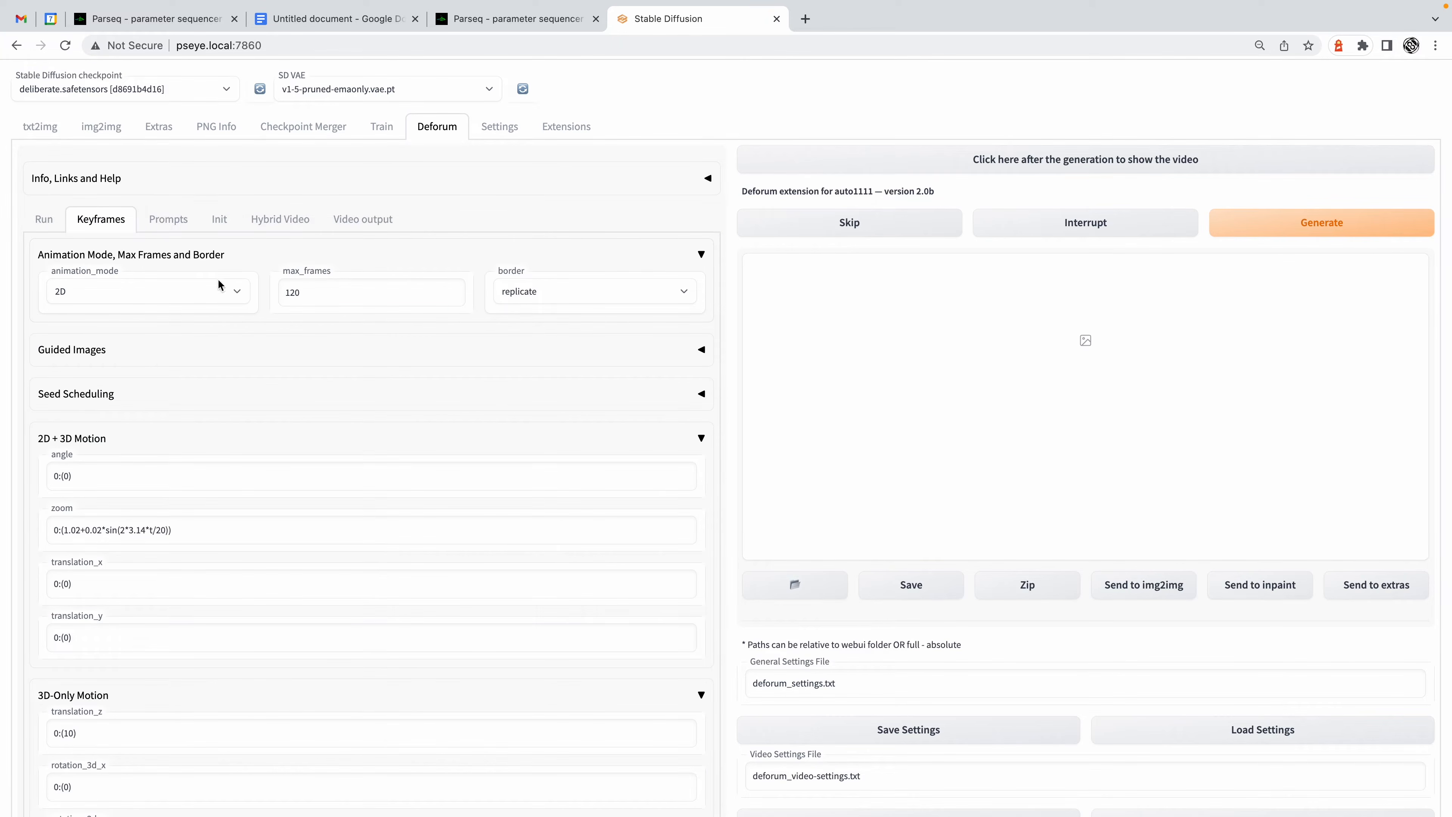
{"action": "left_click", "coordinate": [333, 290]}
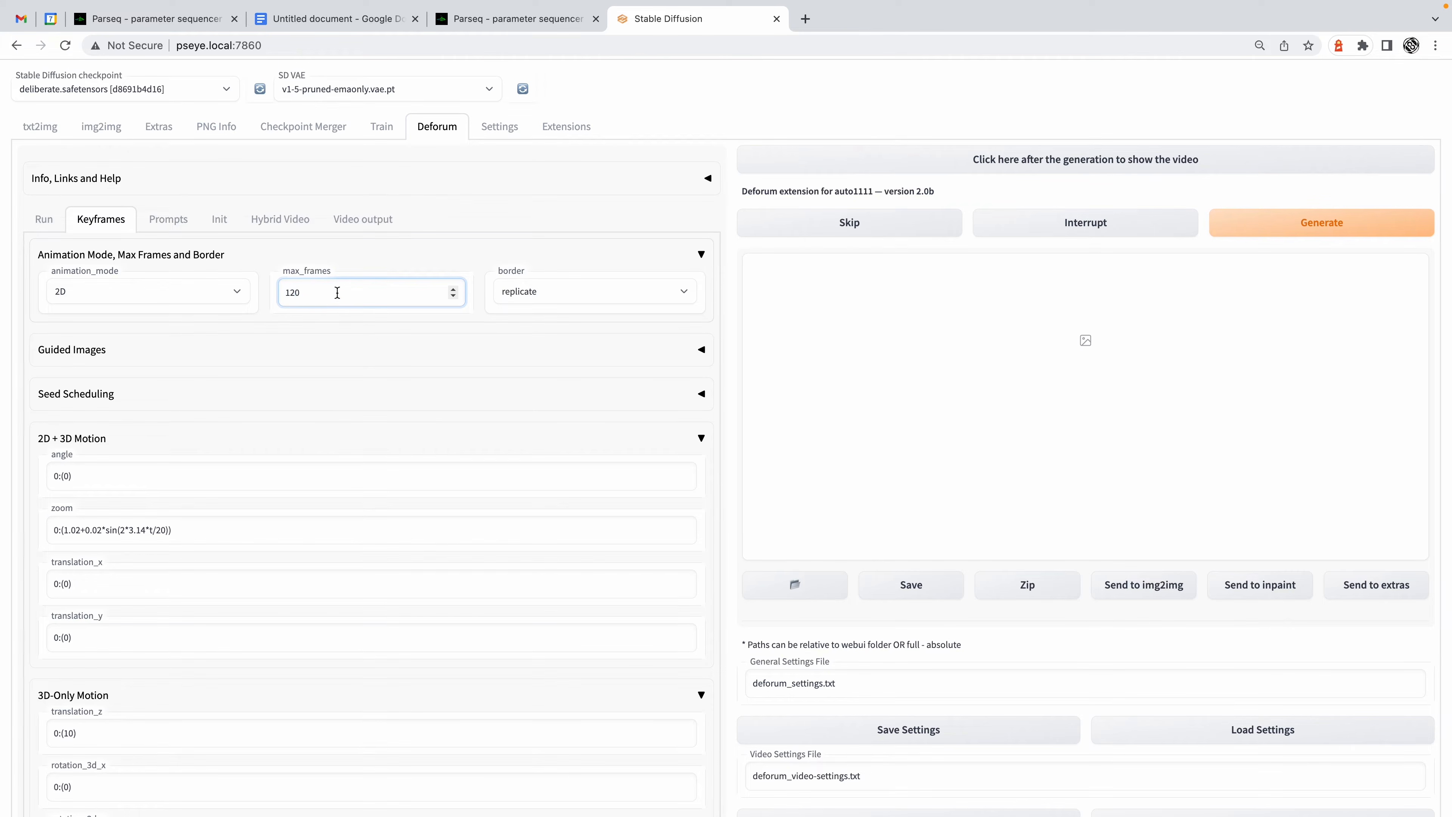
{"action": "left_click", "coordinate": [517, 19]}
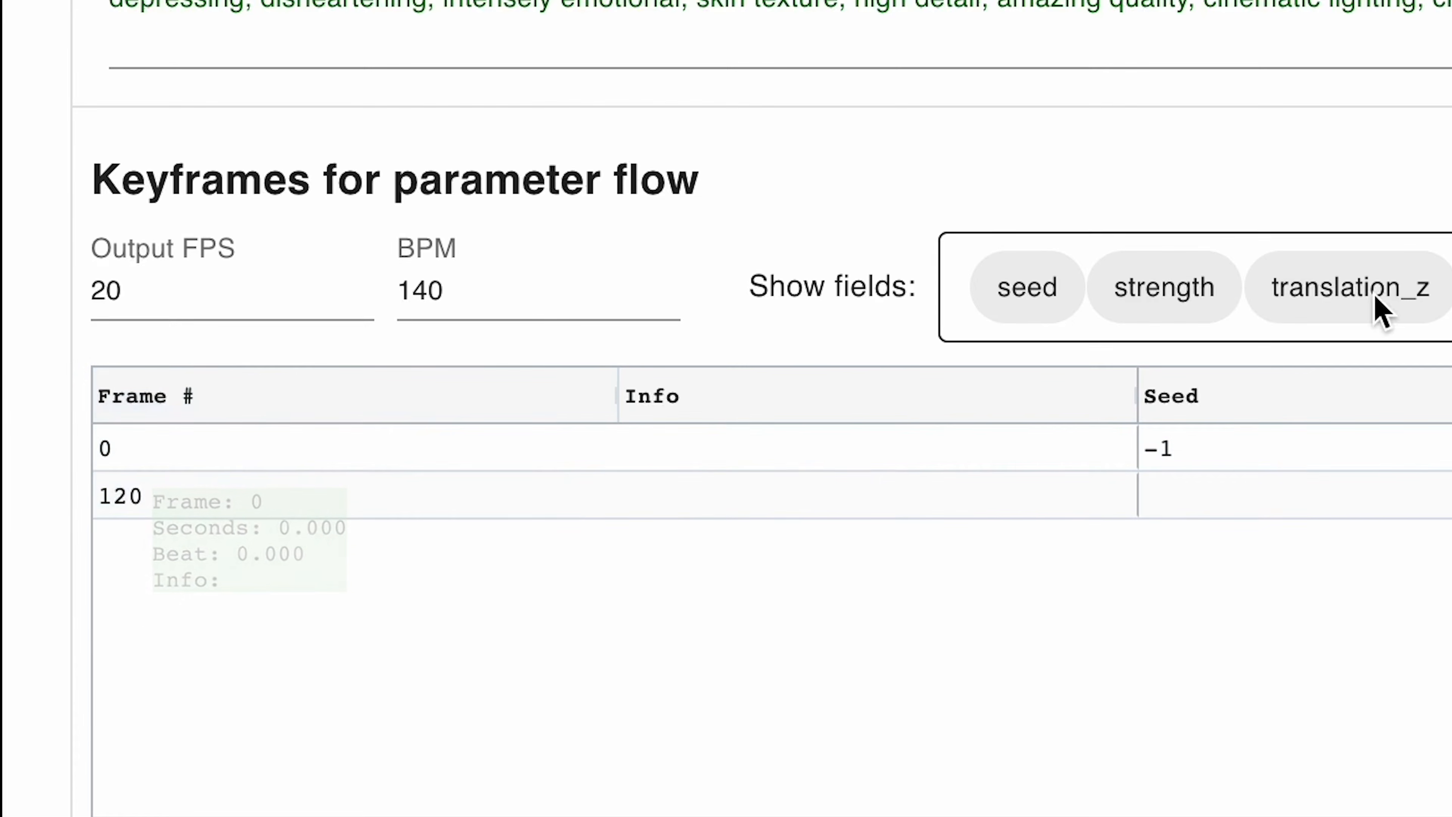
{"action": "left_click", "coordinate": [681, 19]}
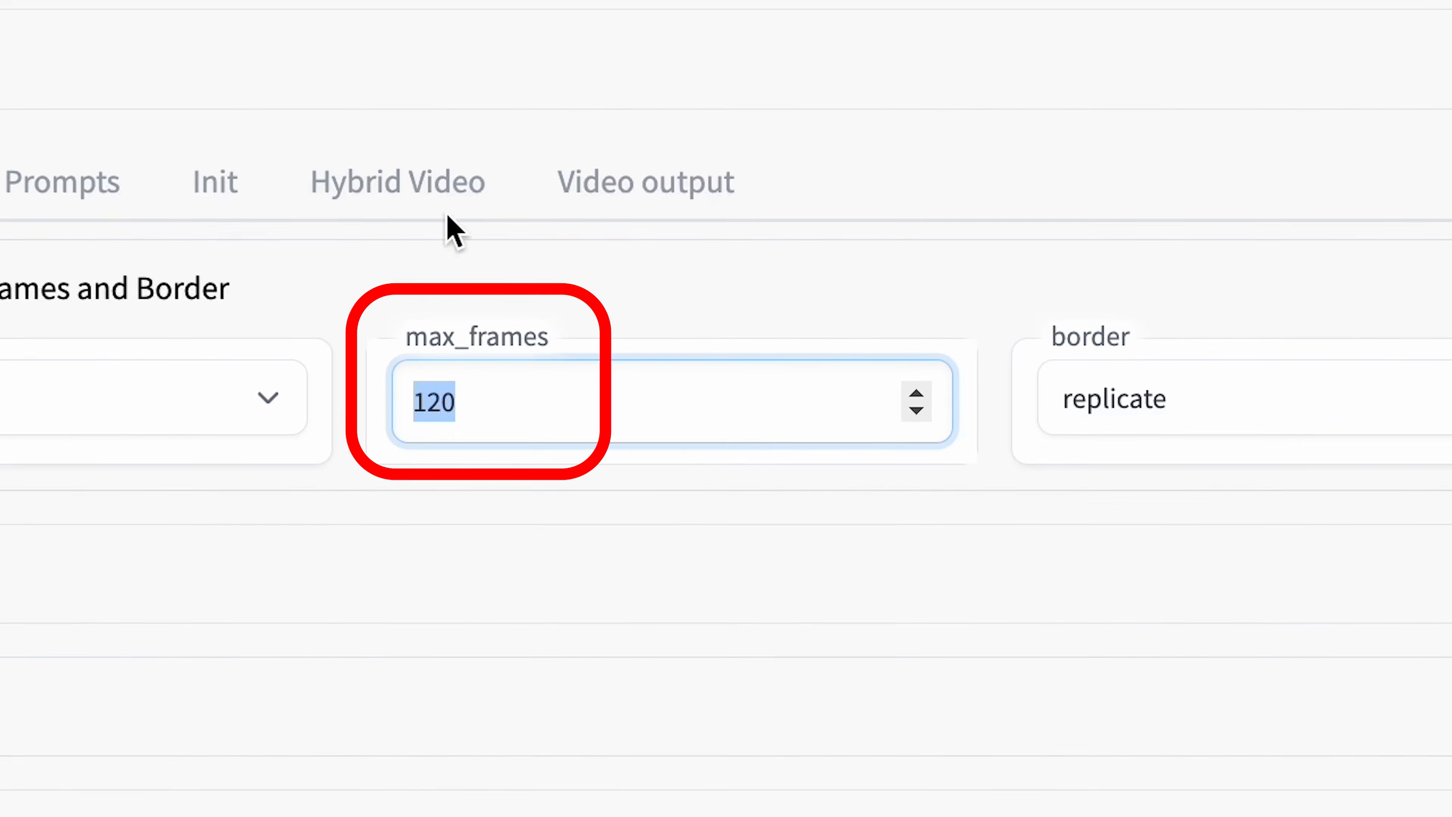
{"action": "left_click", "coordinate": [500, 416]}
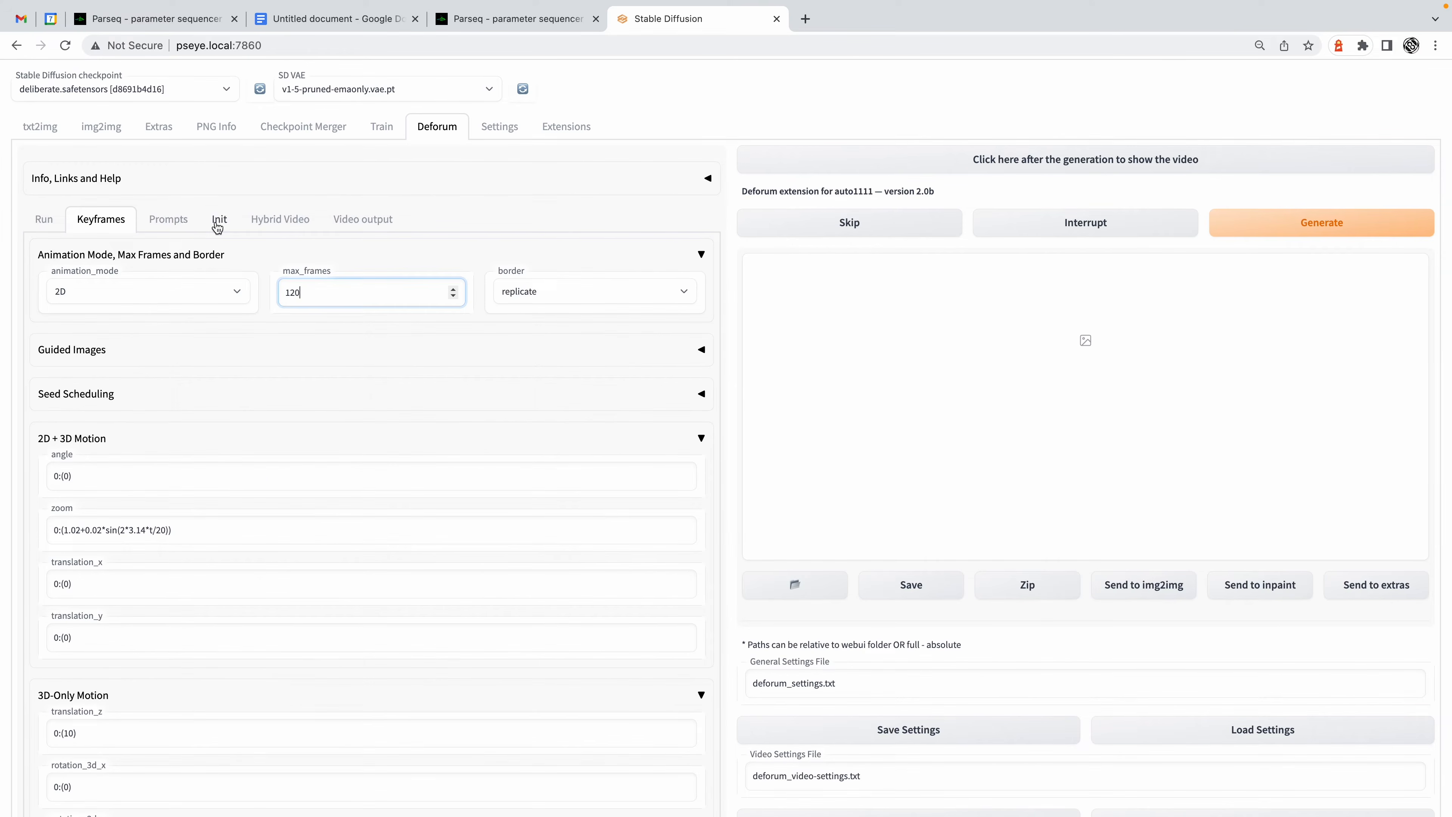
Paste the copied output into the Parseq Manifest field of Deforum's Init settings.
{"action": "left_click", "coordinate": [219, 220]}
{"action": "scroll", "coordinate": [168, 681], "scroll_direction": "down", "scroll_amount": 5}
{"action": "left_click", "coordinate": [136, 728]}
{"action": "scroll", "coordinate": [146, 726], "scroll_direction": "down", "scroll_amount": 5}
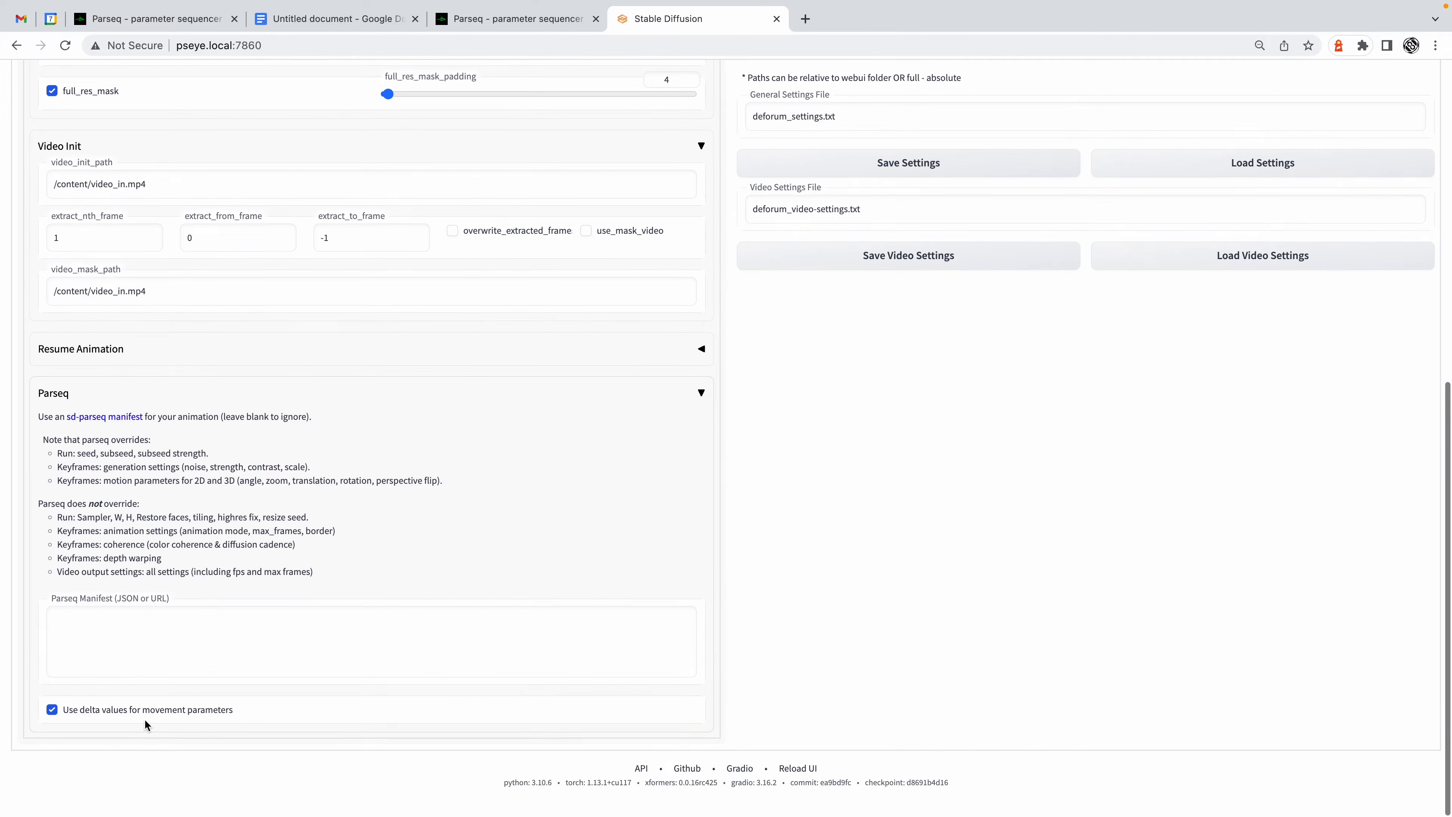
{"action": "left_click", "coordinate": [168, 661]}
{"action": "key", "text": "super+v"}
{"action": "scroll", "coordinate": [367, 607], "scroll_direction": "down", "scroll_amount": 1}
Generate the Deforum animation from the Parseq manifest.
{"action": "scroll", "coordinate": [367, 607], "scroll_direction": "up", "scroll_amount": 15}
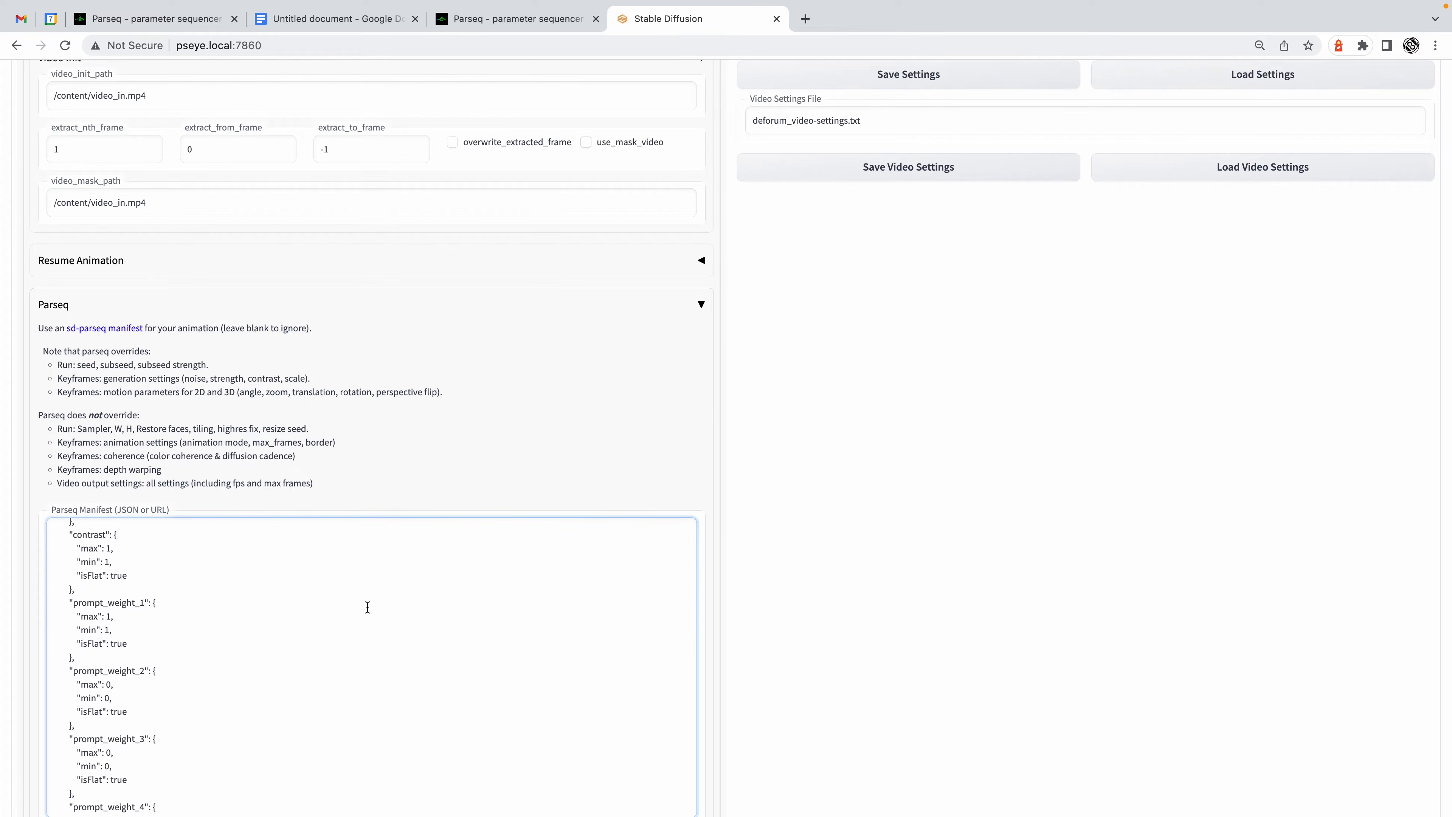
{"action": "scroll", "coordinate": [368, 607], "scroll_direction": "up", "scroll_amount": 5}
{"action": "scroll", "coordinate": [1248, 308], "scroll_direction": "up", "scroll_amount": 12}
{"action": "left_click", "coordinate": [1285, 240]}
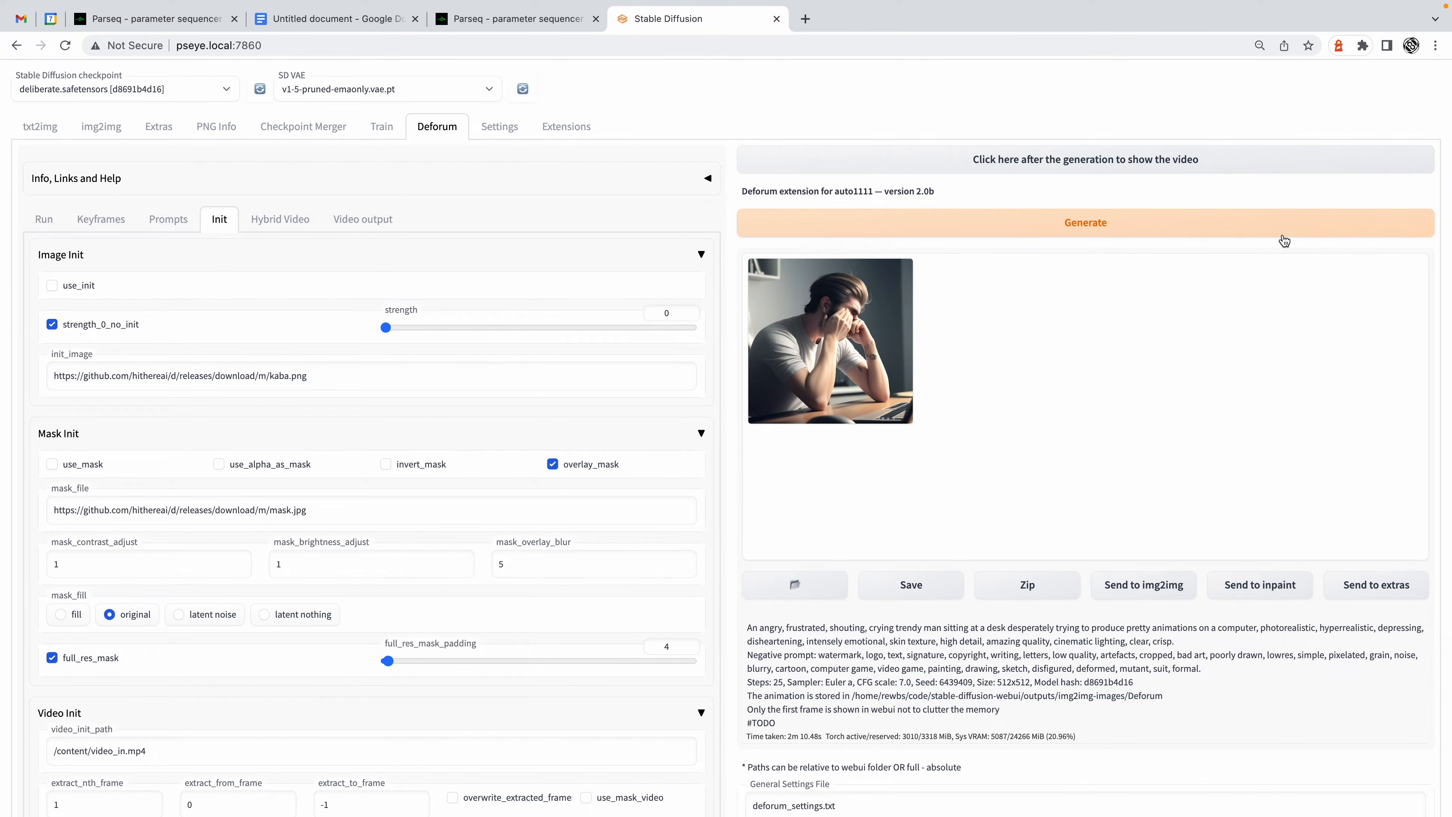
Show the generated video in Deforum, play it, and pause it at 0:02.
{"action": "left_click", "coordinate": [992, 162]}
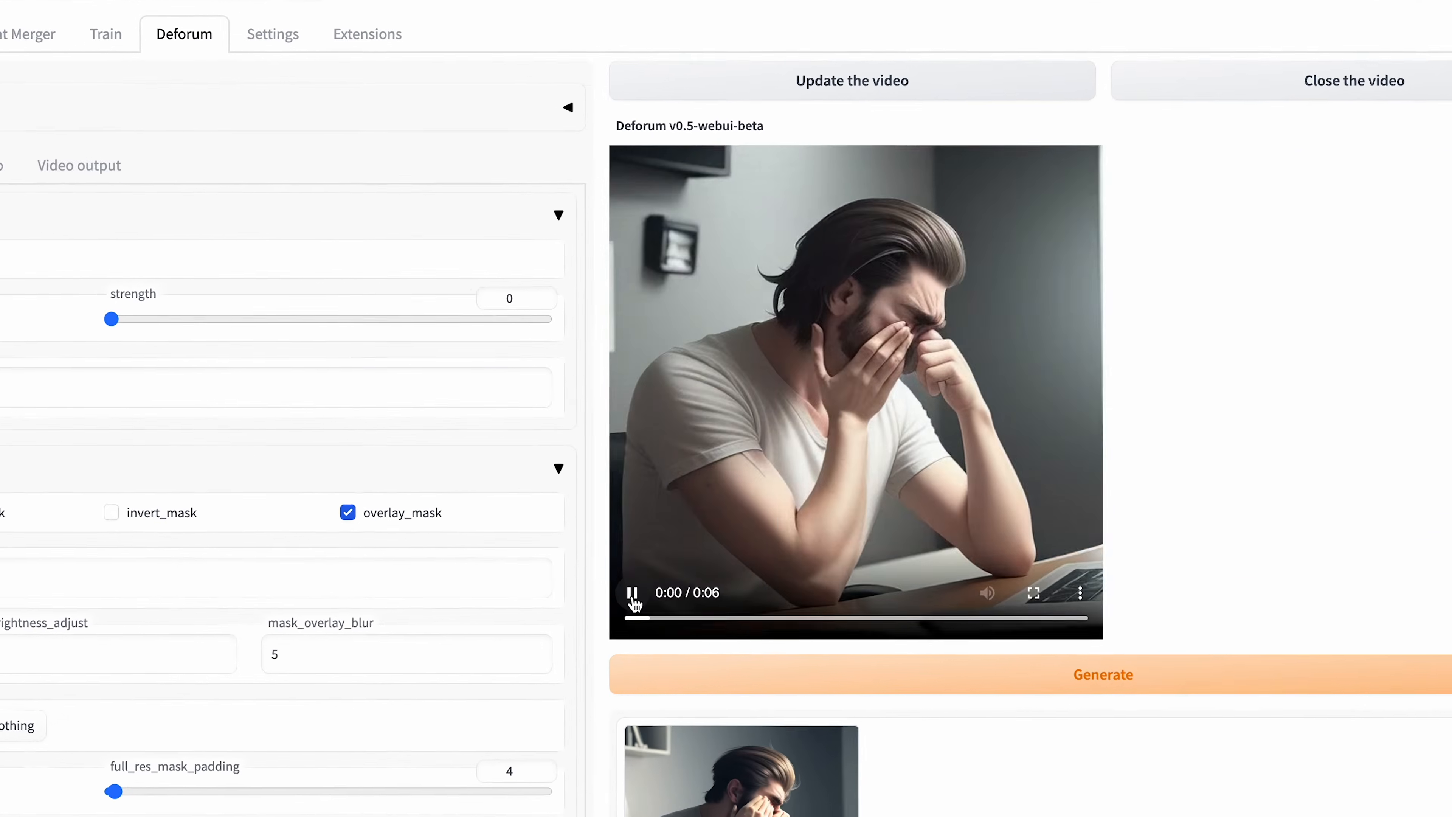
{"action": "left_click", "coordinate": [754, 520]}
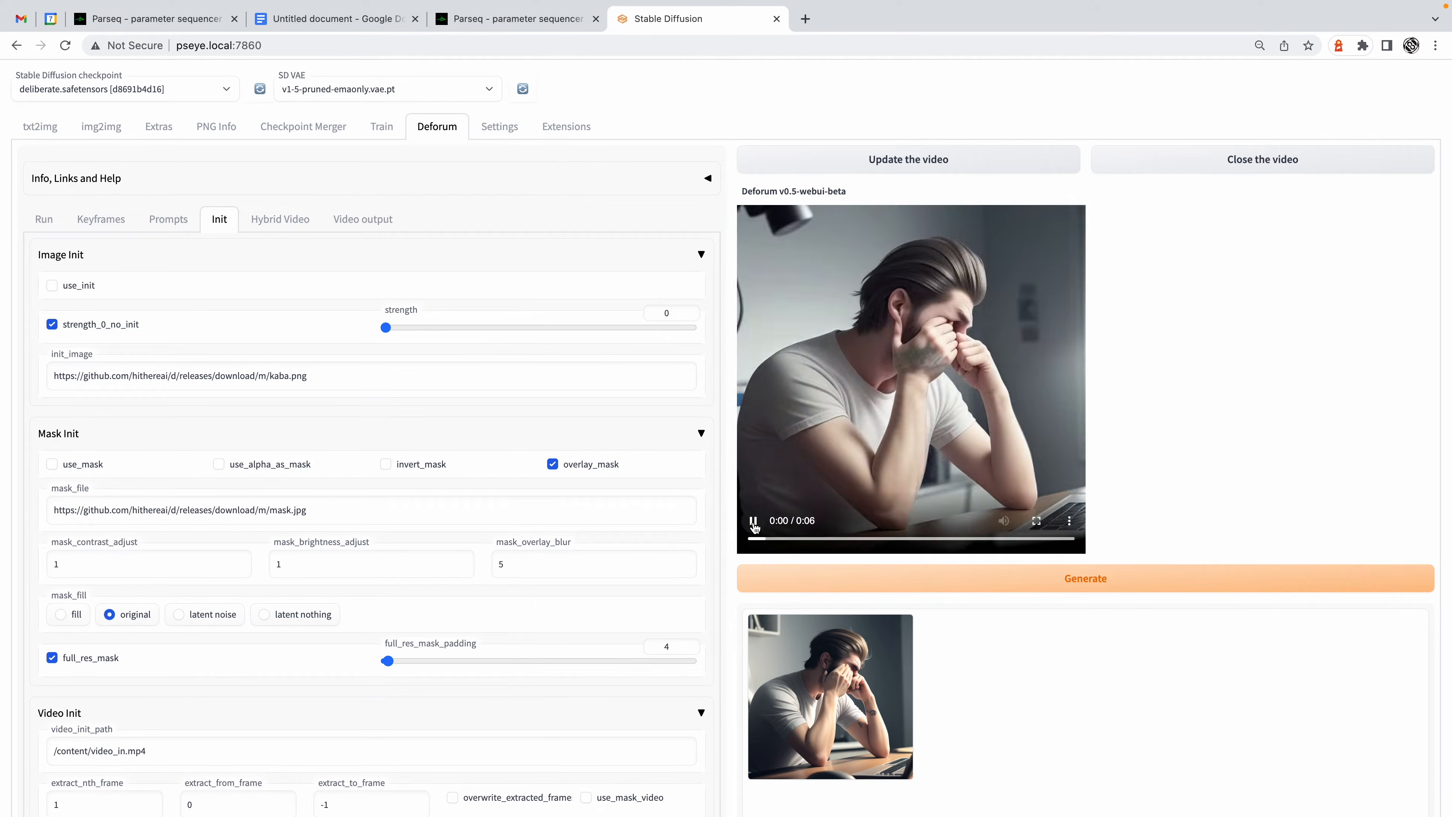
{"action": "left_click", "coordinate": [754, 522]}
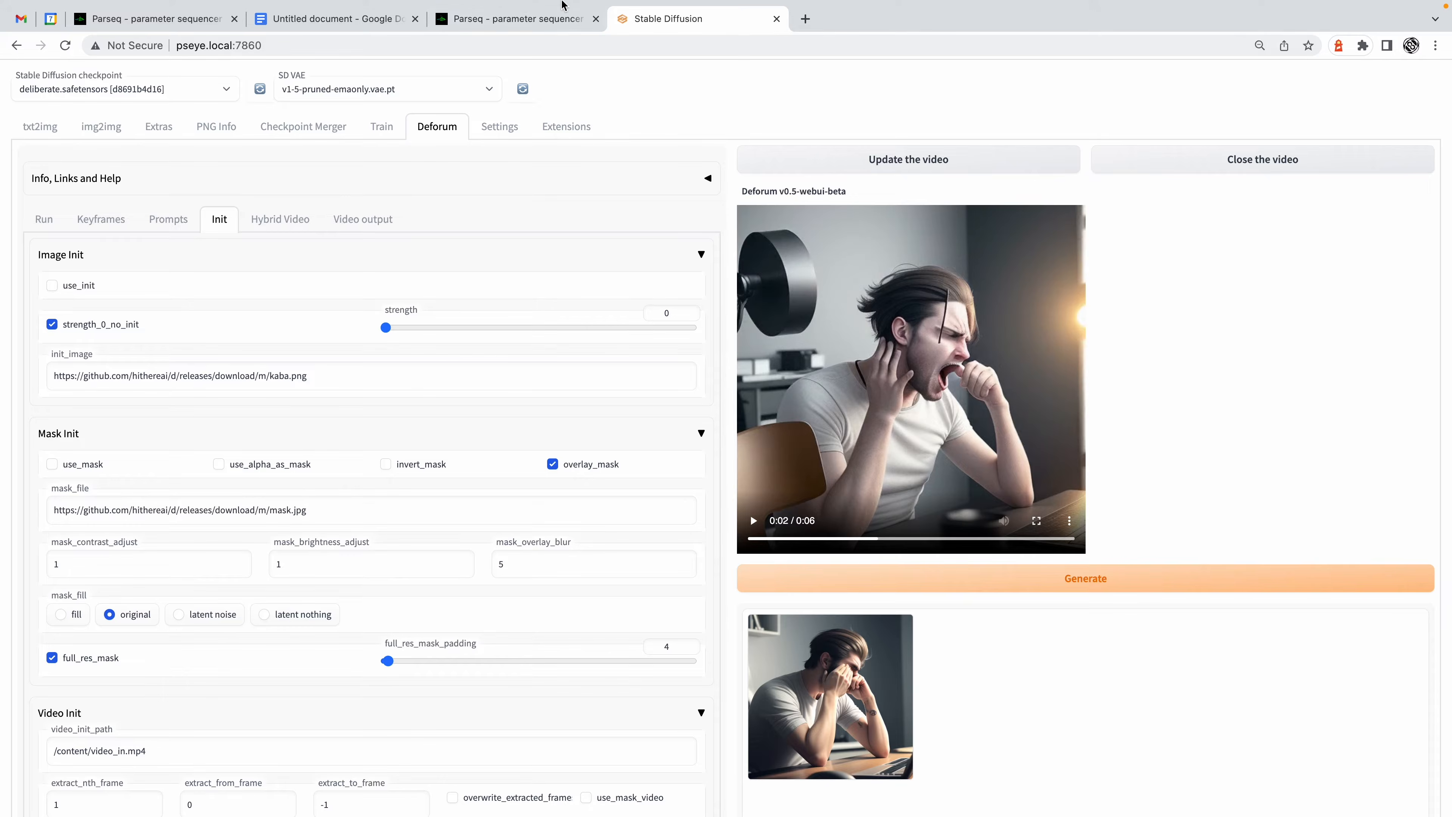
Copy the seed from Deforum's generation details and set frame 0's seed to 6439409 in the Parseq document.
{"action": "left_click", "coordinate": [563, 15]}
{"action": "scroll", "coordinate": [881, 424], "scroll_direction": "up", "scroll_amount": 10}
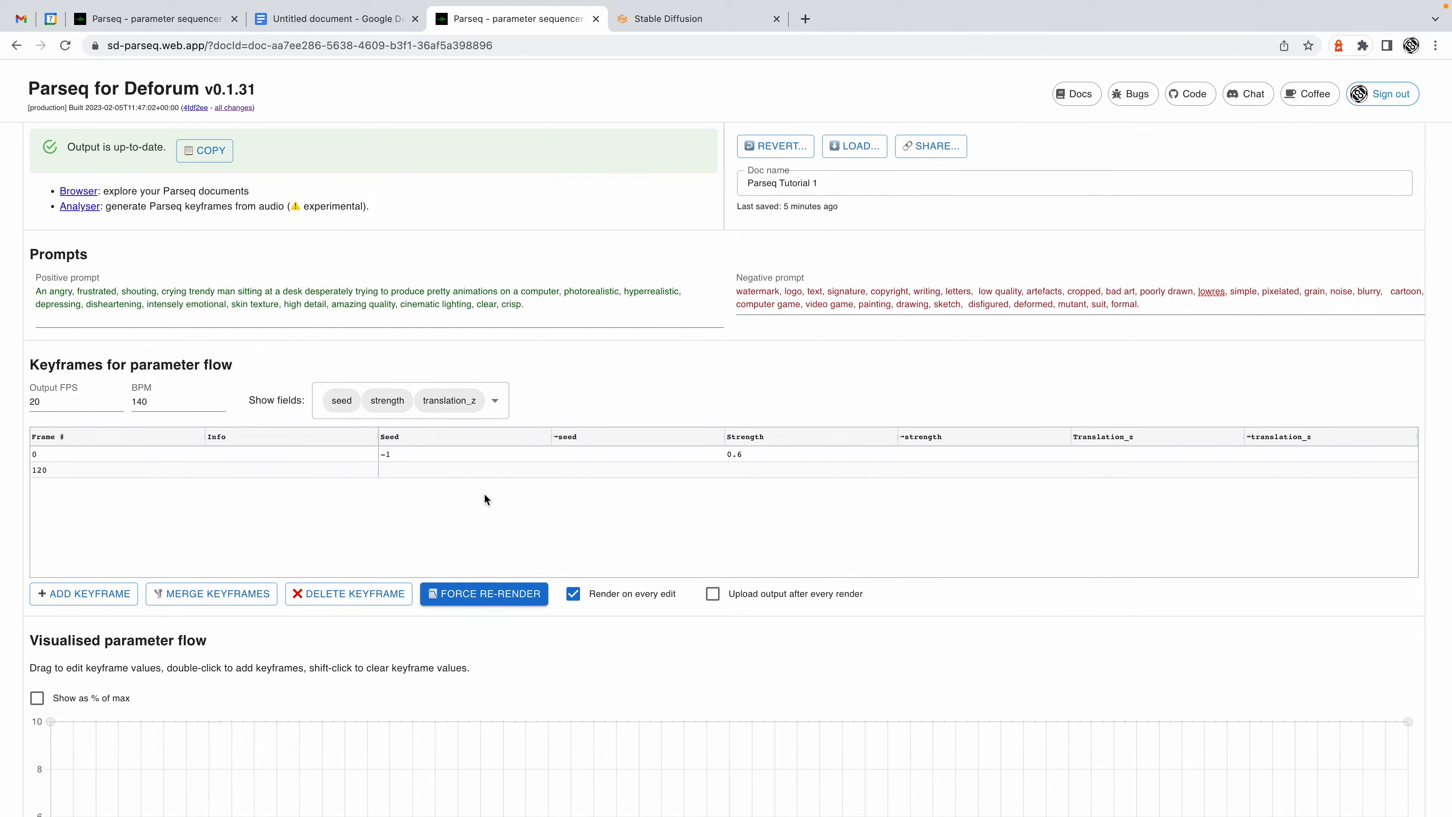
{"action": "left_click", "coordinate": [676, 25]}
{"action": "scroll", "coordinate": [981, 599], "scroll_direction": "down", "scroll_amount": 10}
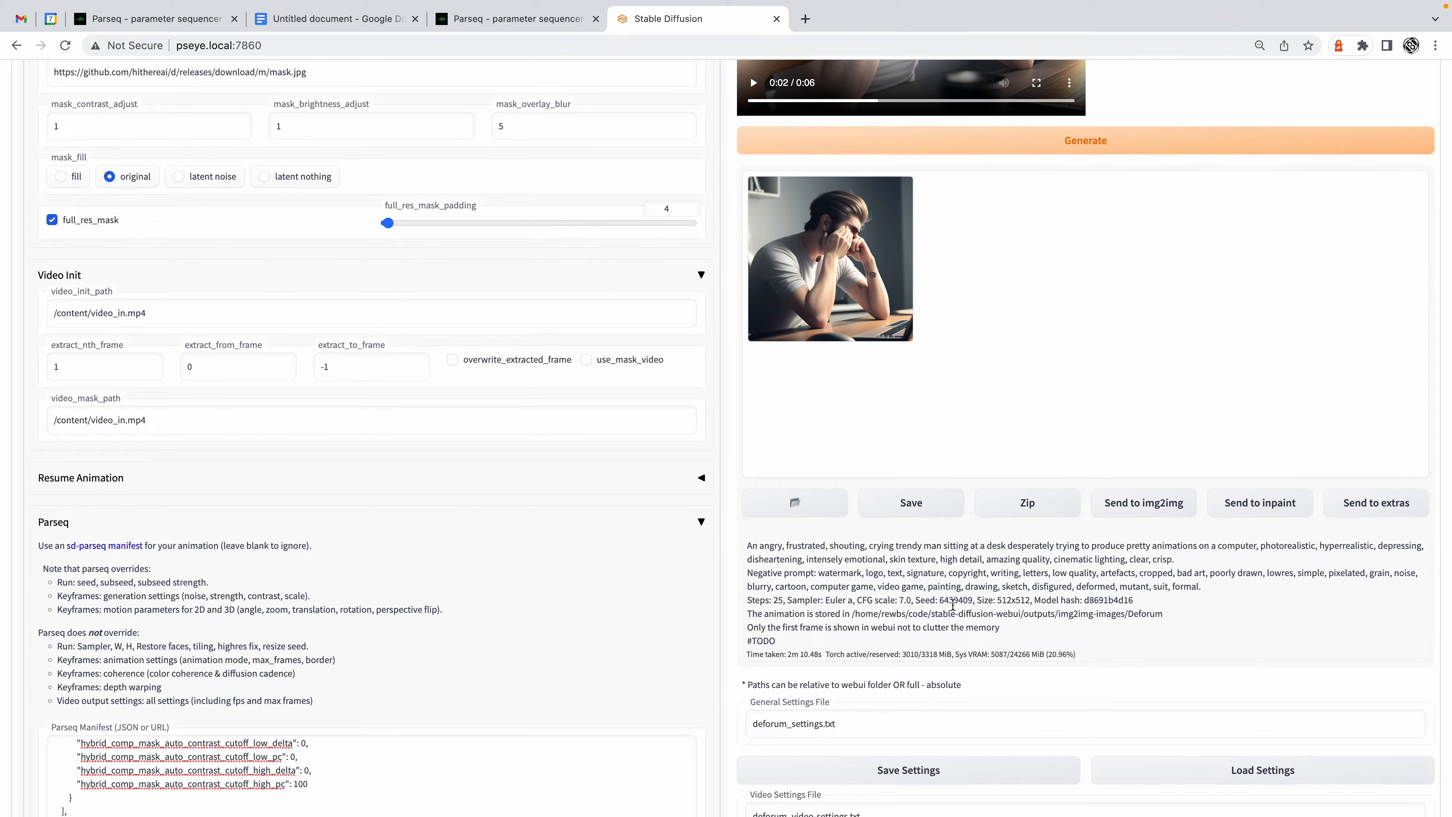
{"action": "scroll", "coordinate": [1036, 381], "scroll_direction": "up", "scroll_amount": 4}
{"action": "left_click", "coordinate": [512, 19]}
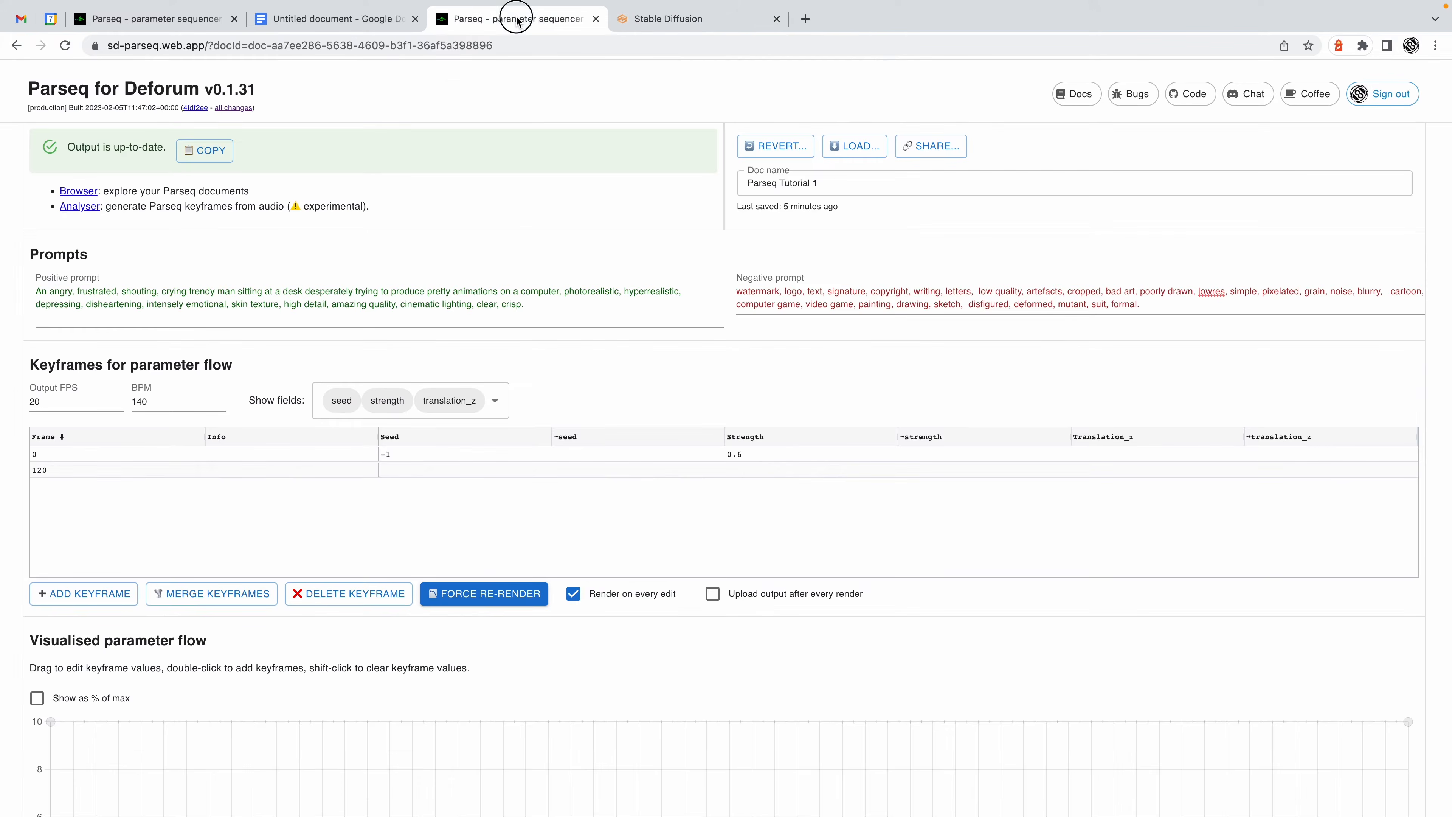
{"action": "left_click", "coordinate": [420, 455]}
{"action": "double_click", "coordinate": [420, 455]}
{"action": "key", "text": "super+v"}
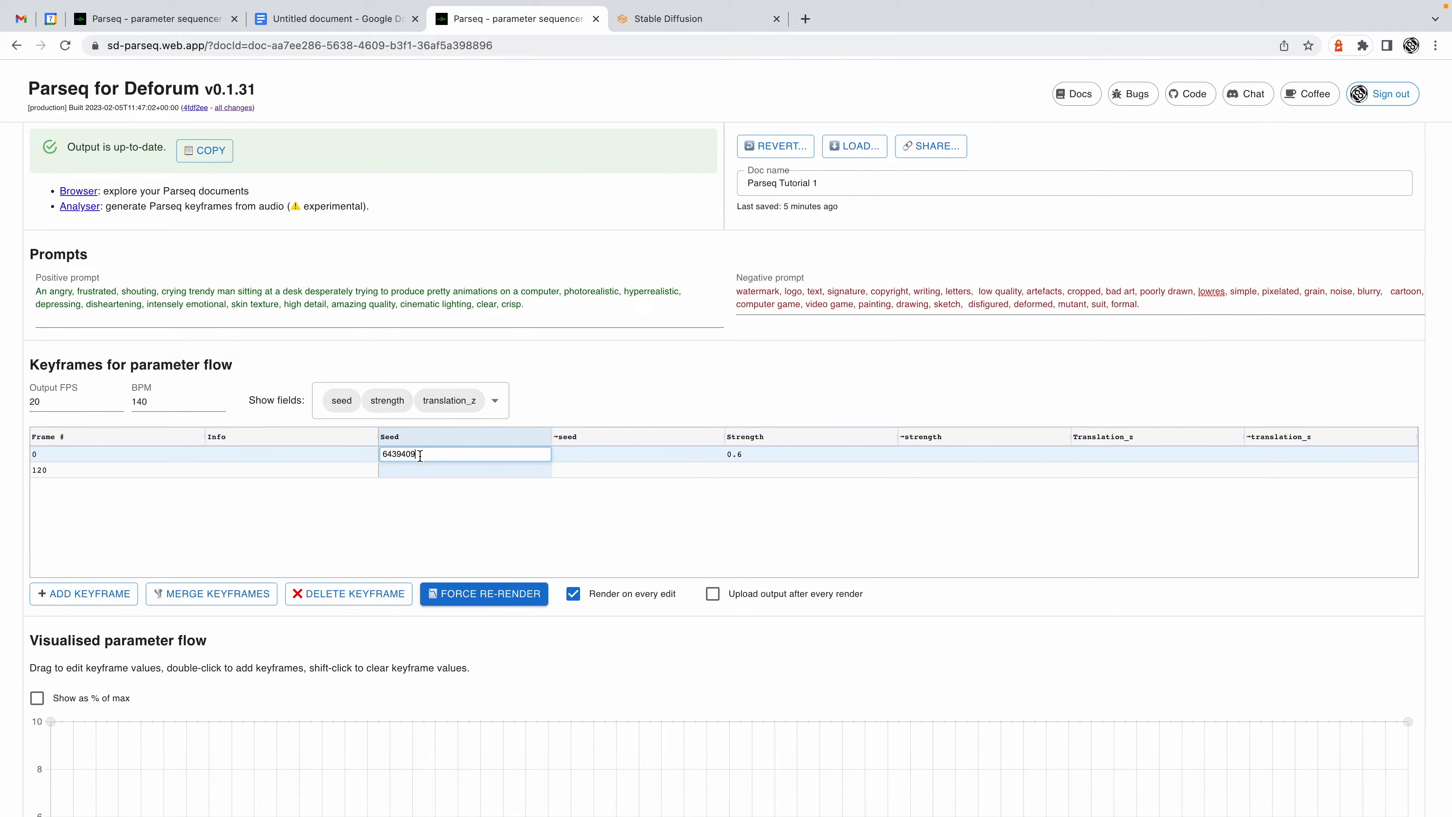
{"action": "key", "text": "Return"}
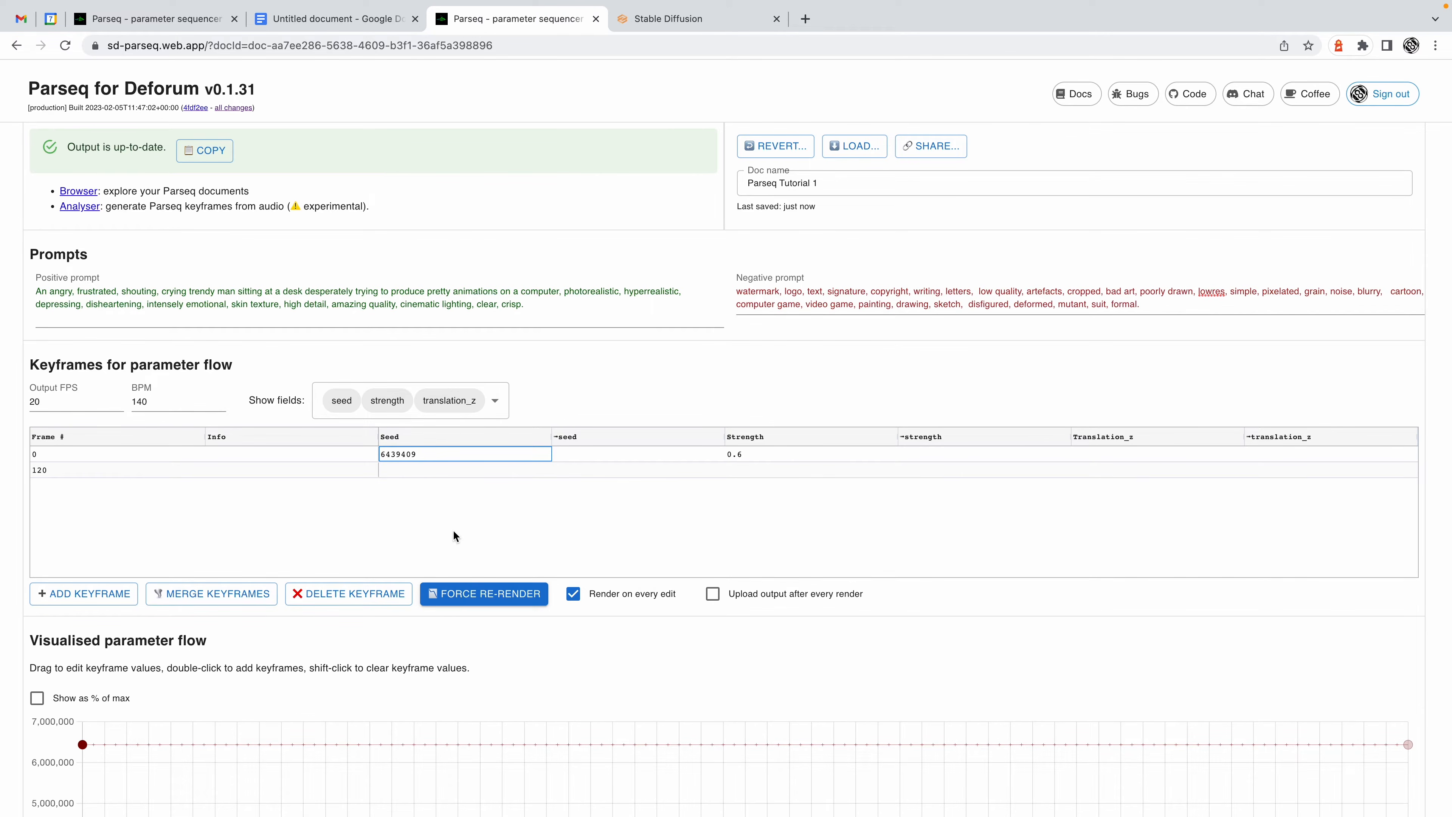
Upload the rendered Parseq output and enable uploading the output after every render.
{"action": "scroll", "coordinate": [871, 576], "scroll_direction": "down", "scroll_amount": 12}
{"action": "scroll", "coordinate": [872, 575], "scroll_direction": "up", "scroll_amount": 1}
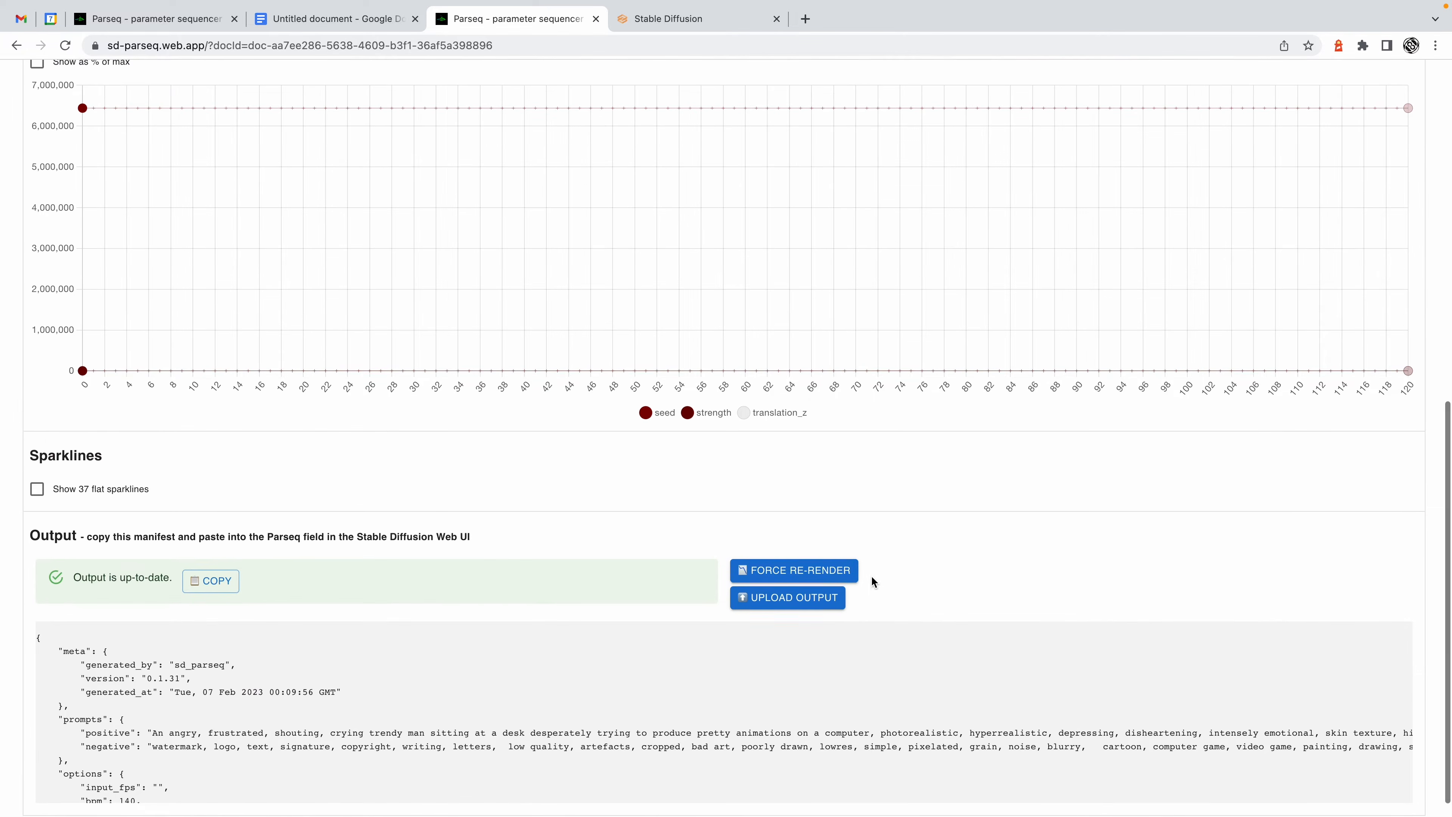
{"action": "left_click", "coordinate": [782, 600]}
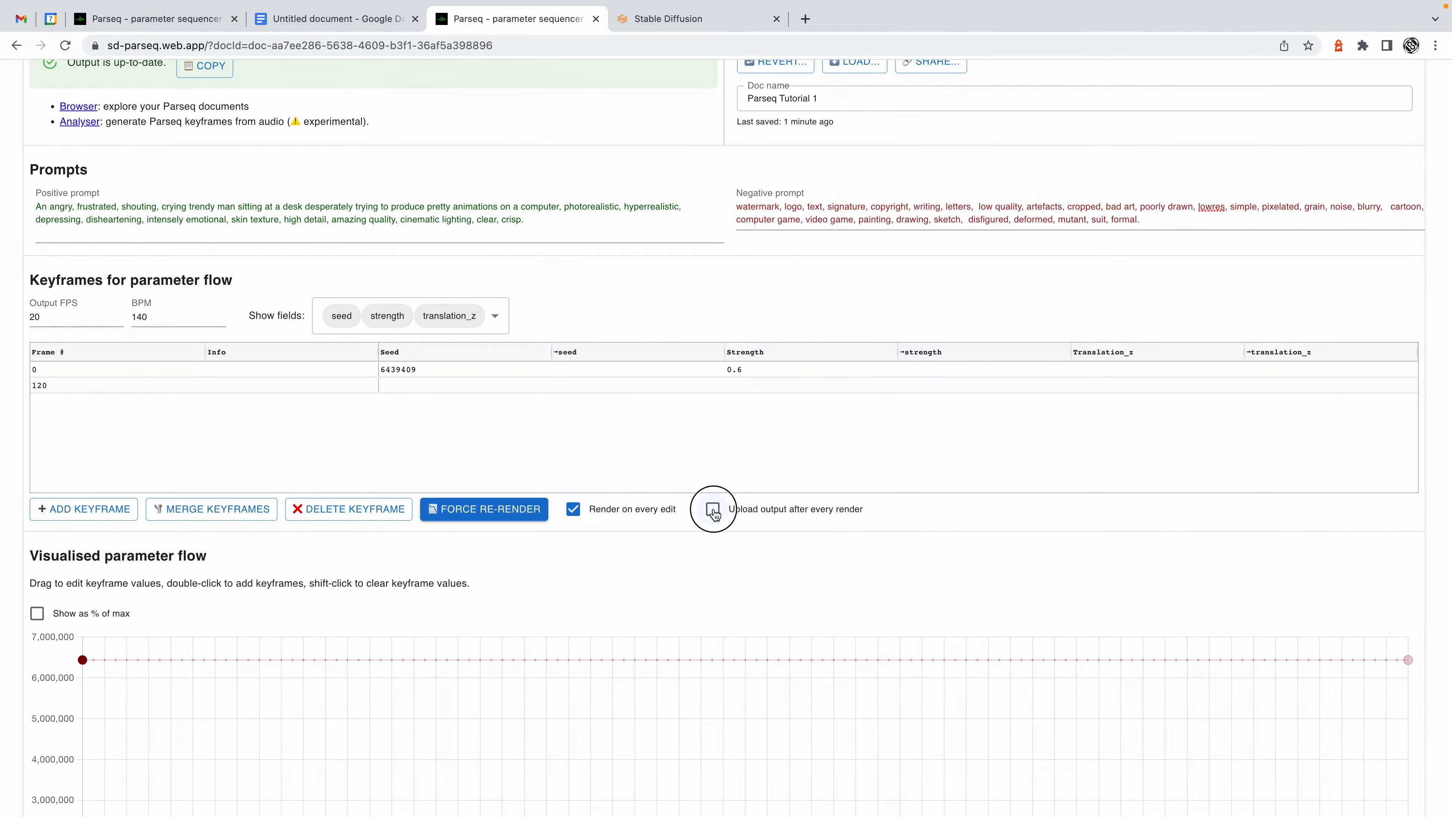
{"action": "left_click", "coordinate": [713, 511]}
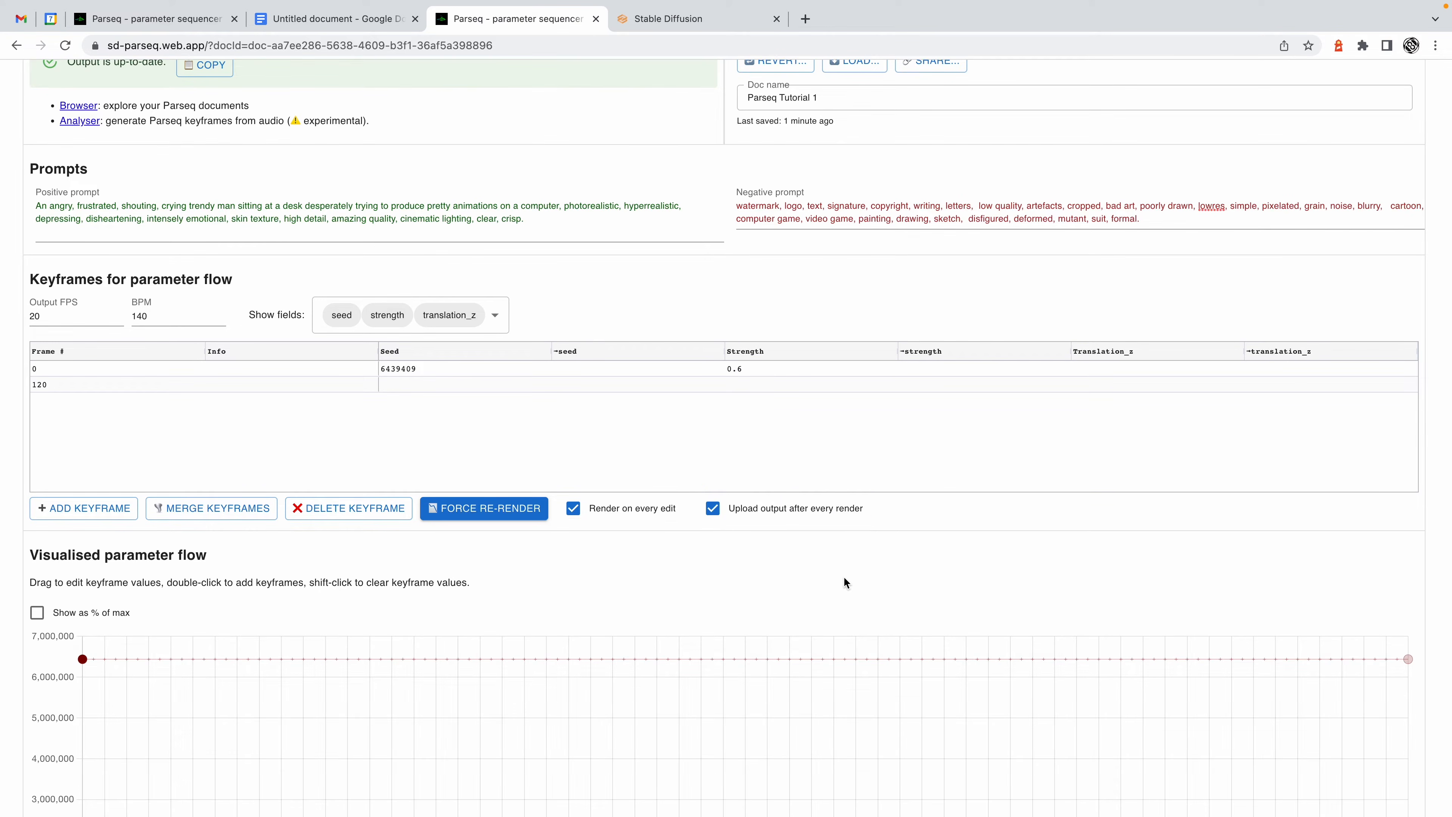
Copy the link address of the uploaded output and replace Deforum's whole Parseq Manifest content with it.
{"action": "scroll", "coordinate": [845, 582], "scroll_direction": "down", "scroll_amount": 8}
{"action": "right_click", "coordinate": [1007, 675]}
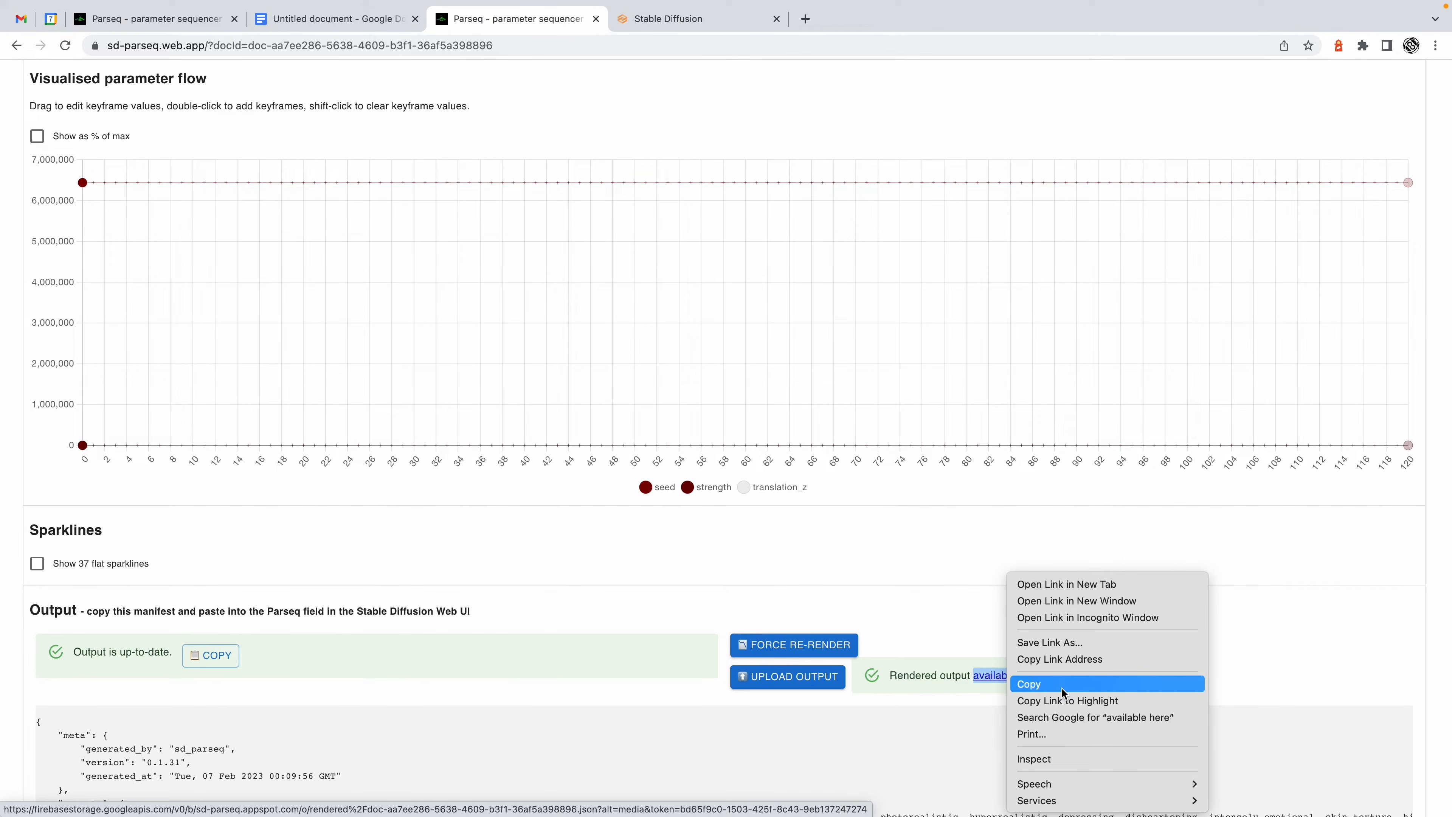
{"action": "left_click", "coordinate": [1078, 659]}
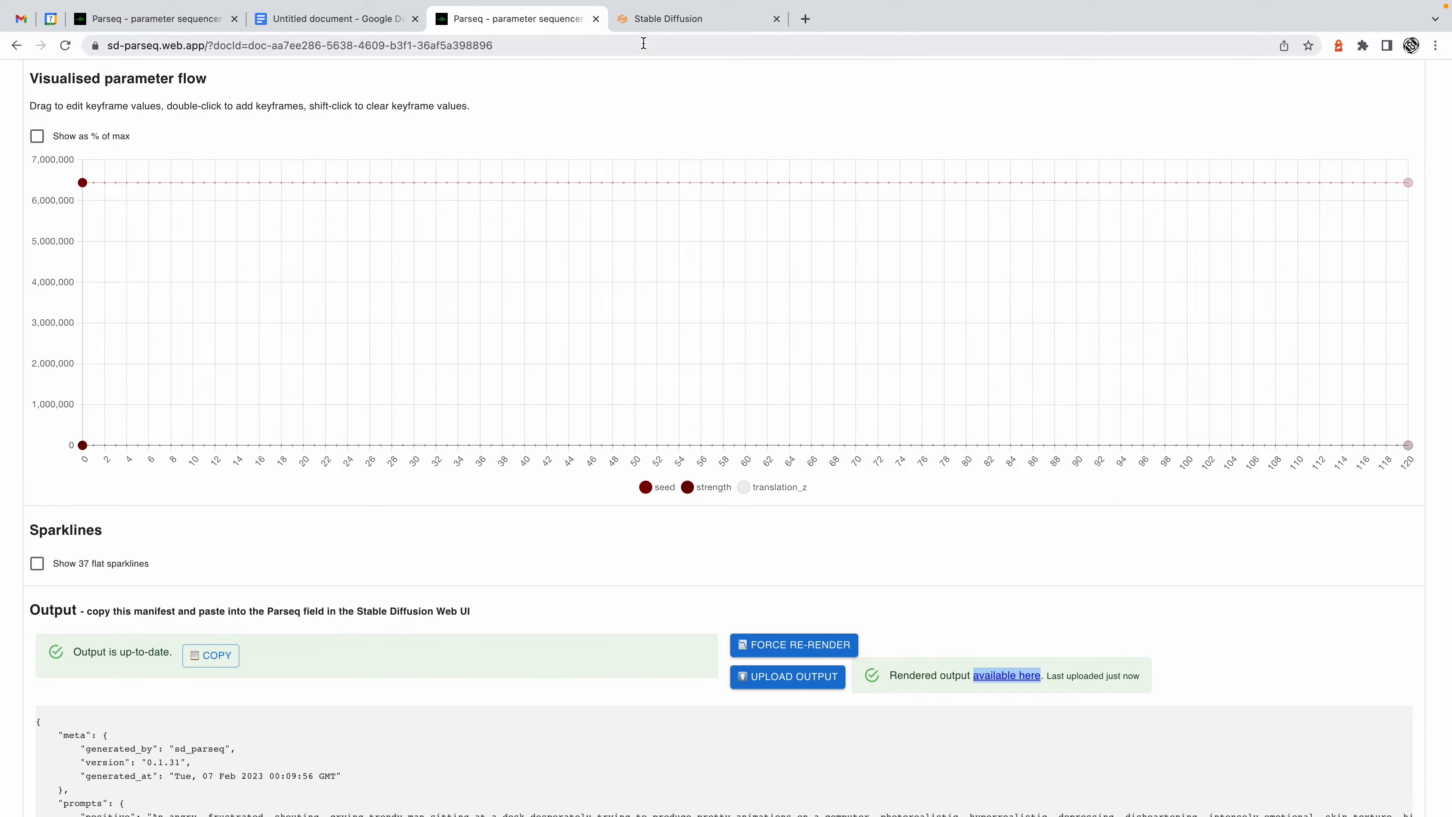
{"action": "left_click", "coordinate": [658, 18]}
{"action": "scroll", "coordinate": [178, 504], "scroll_direction": "up", "scroll_amount": 20}
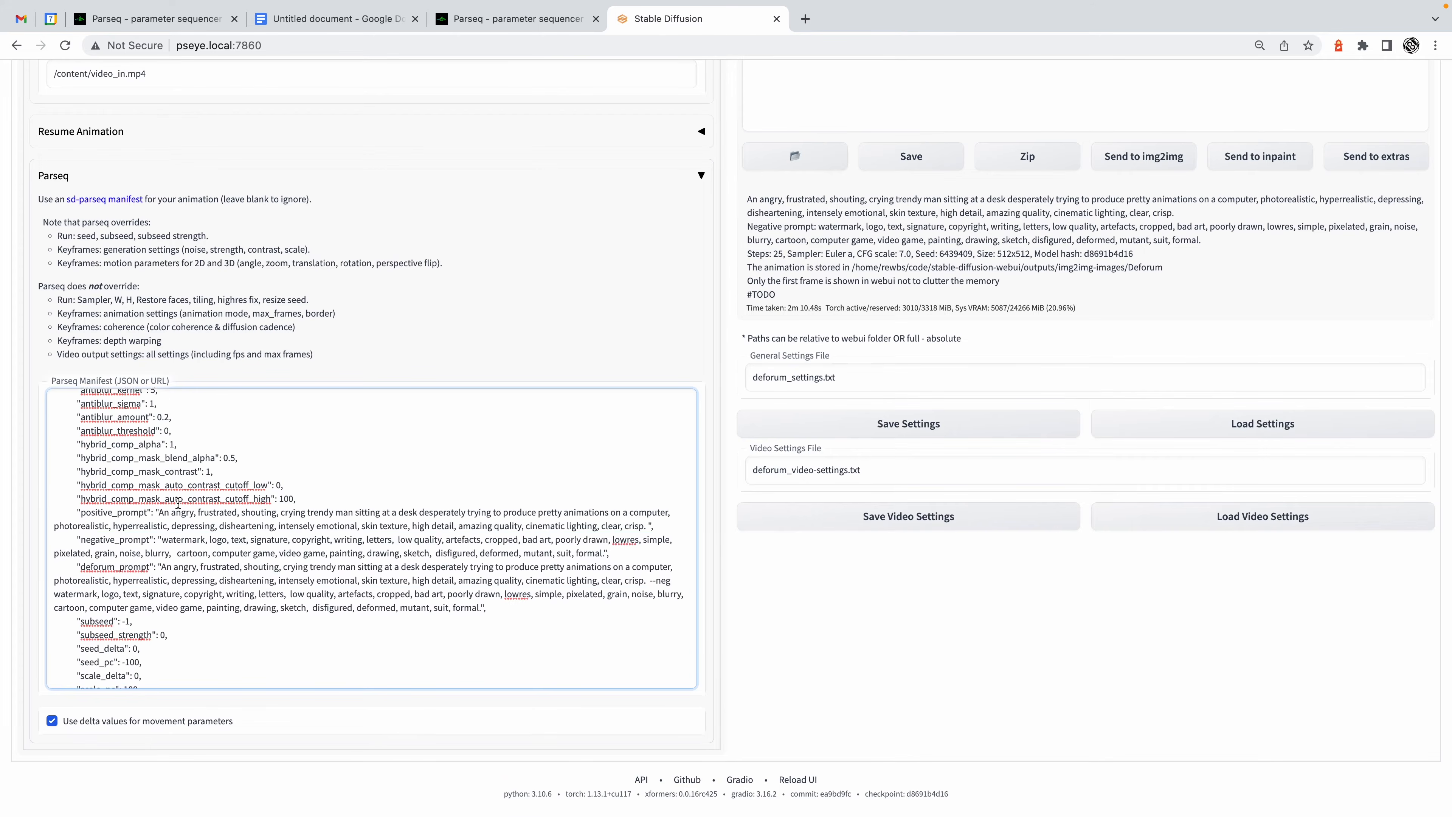
{"action": "key", "text": "super+a"}
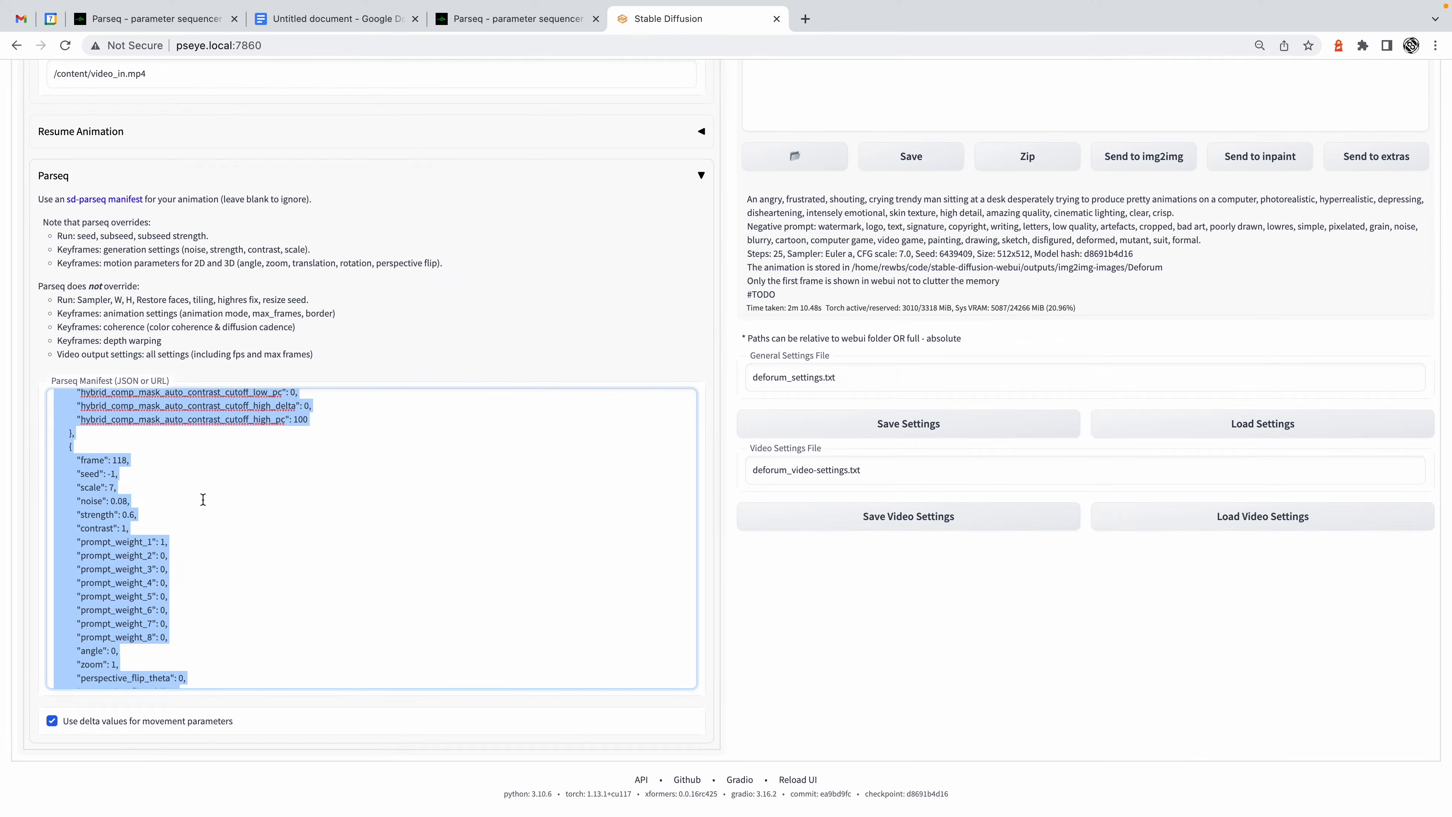
{"action": "key", "text": "super+v"}
Generate the Deforum animation from the manifest URL with the fixed seed.
{"action": "left_click", "coordinate": [1023, 325]}
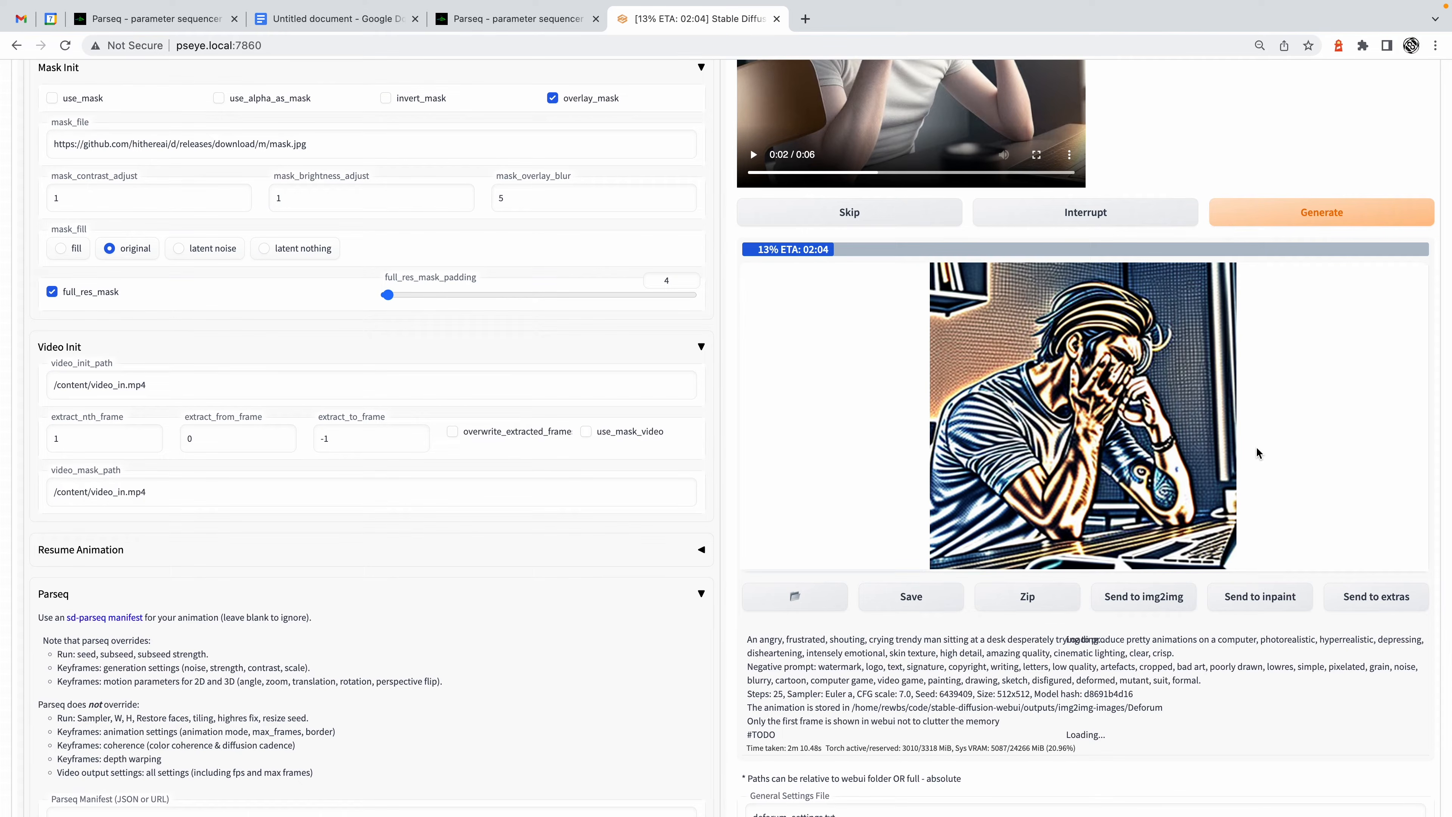
{"action": "scroll", "coordinate": [275, 425], "scroll_direction": "up", "scroll_amount": 3}
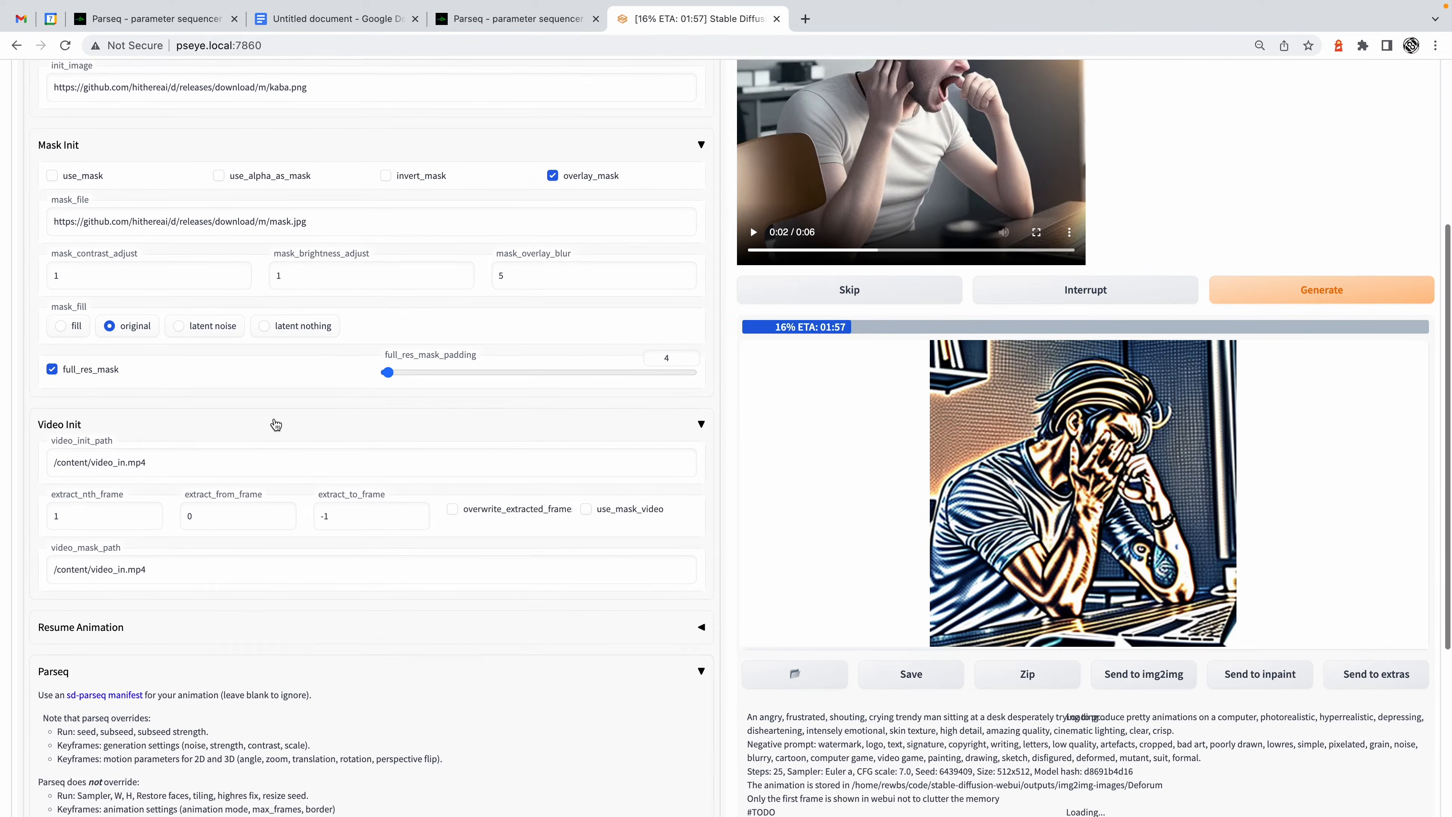
{"action": "scroll", "coordinate": [276, 424], "scroll_direction": "up", "scroll_amount": 2}
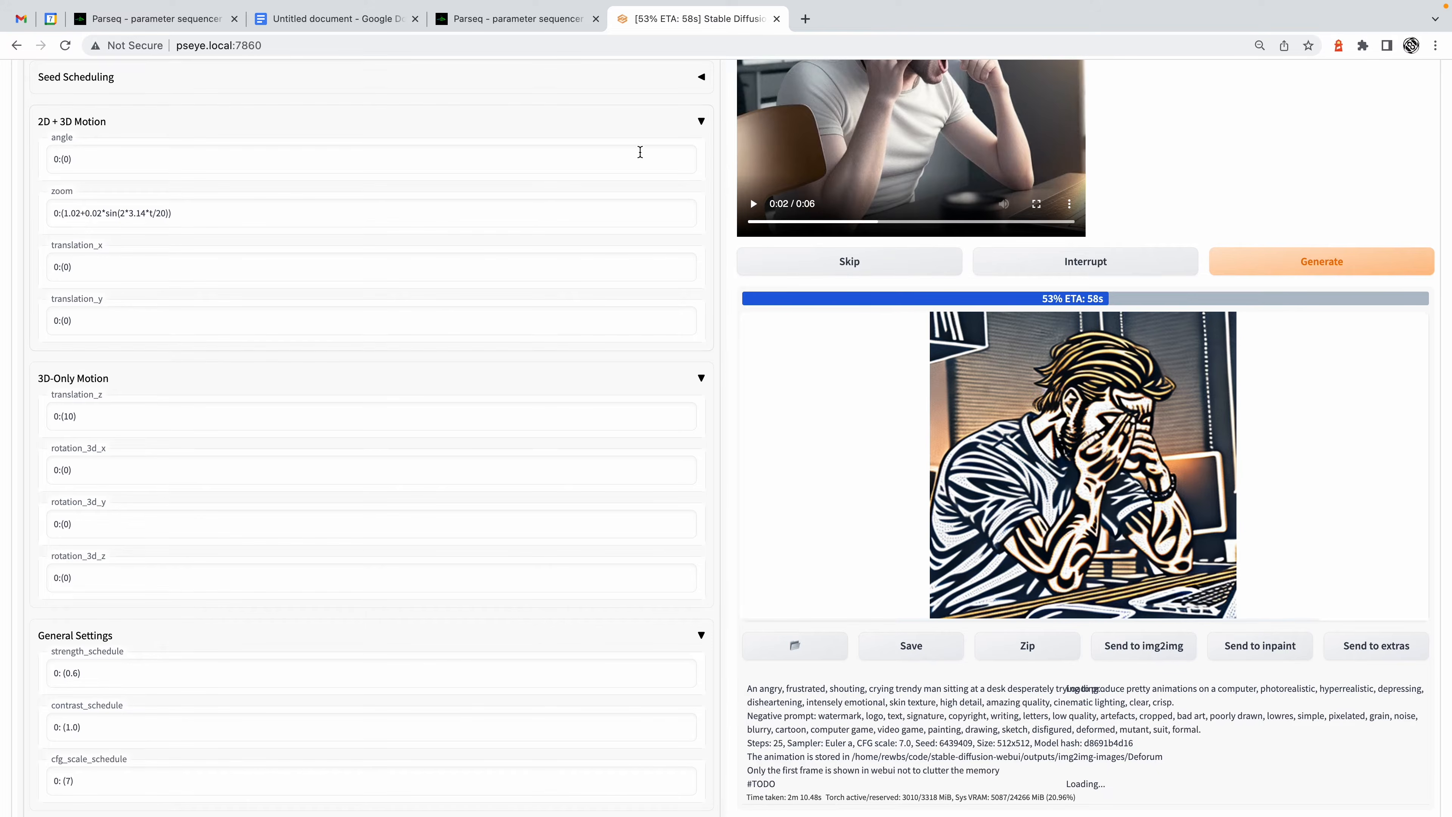
In the Parseq document, set the seed to 10 at frame 0 and to 130 at frame 120.
{"action": "left_click", "coordinate": [512, 34]}
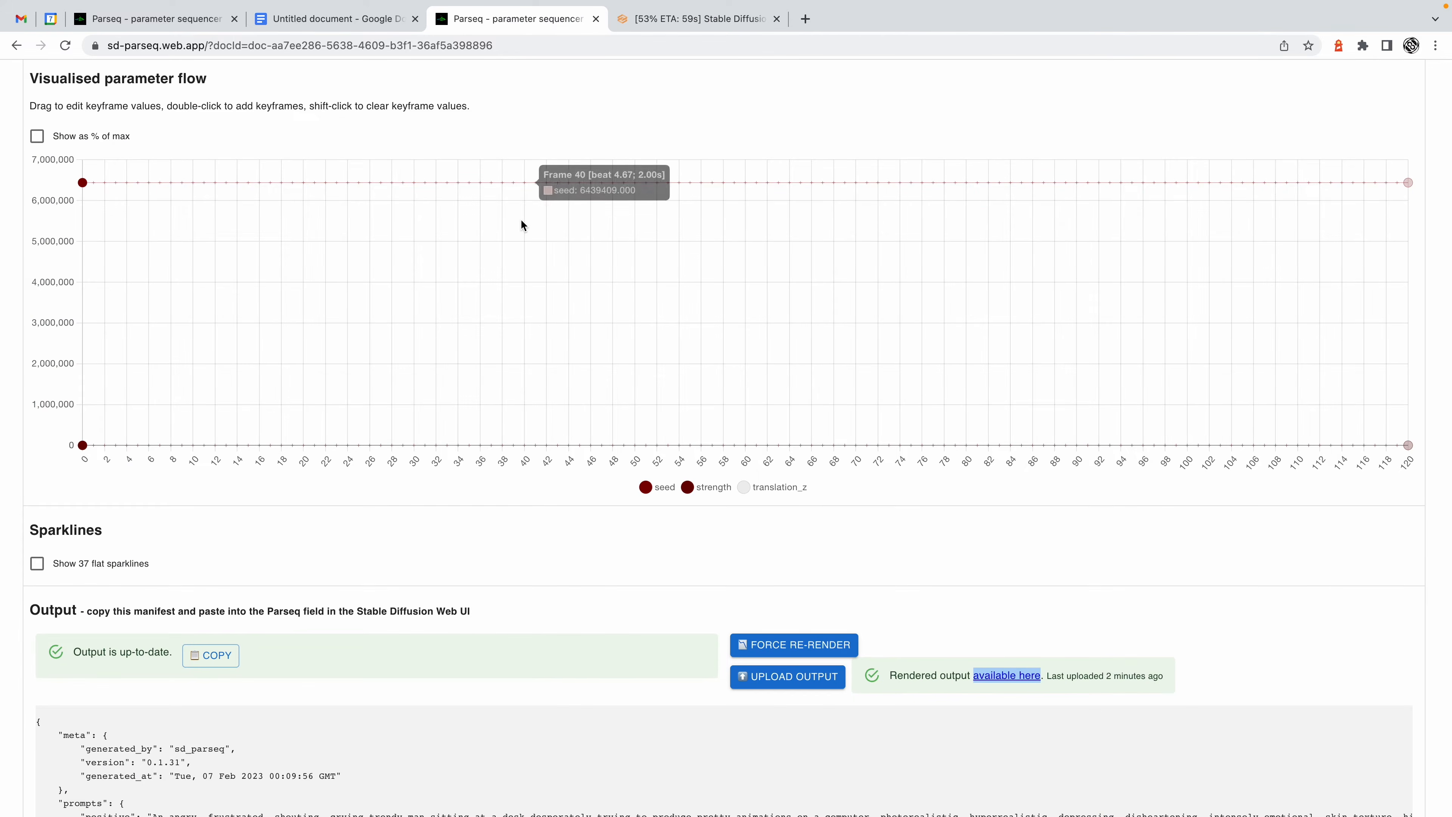
{"action": "scroll", "coordinate": [521, 223], "scroll_direction": "up", "scroll_amount": 5}
{"action": "scroll", "coordinate": [551, 485], "scroll_direction": "down", "scroll_amount": 3}
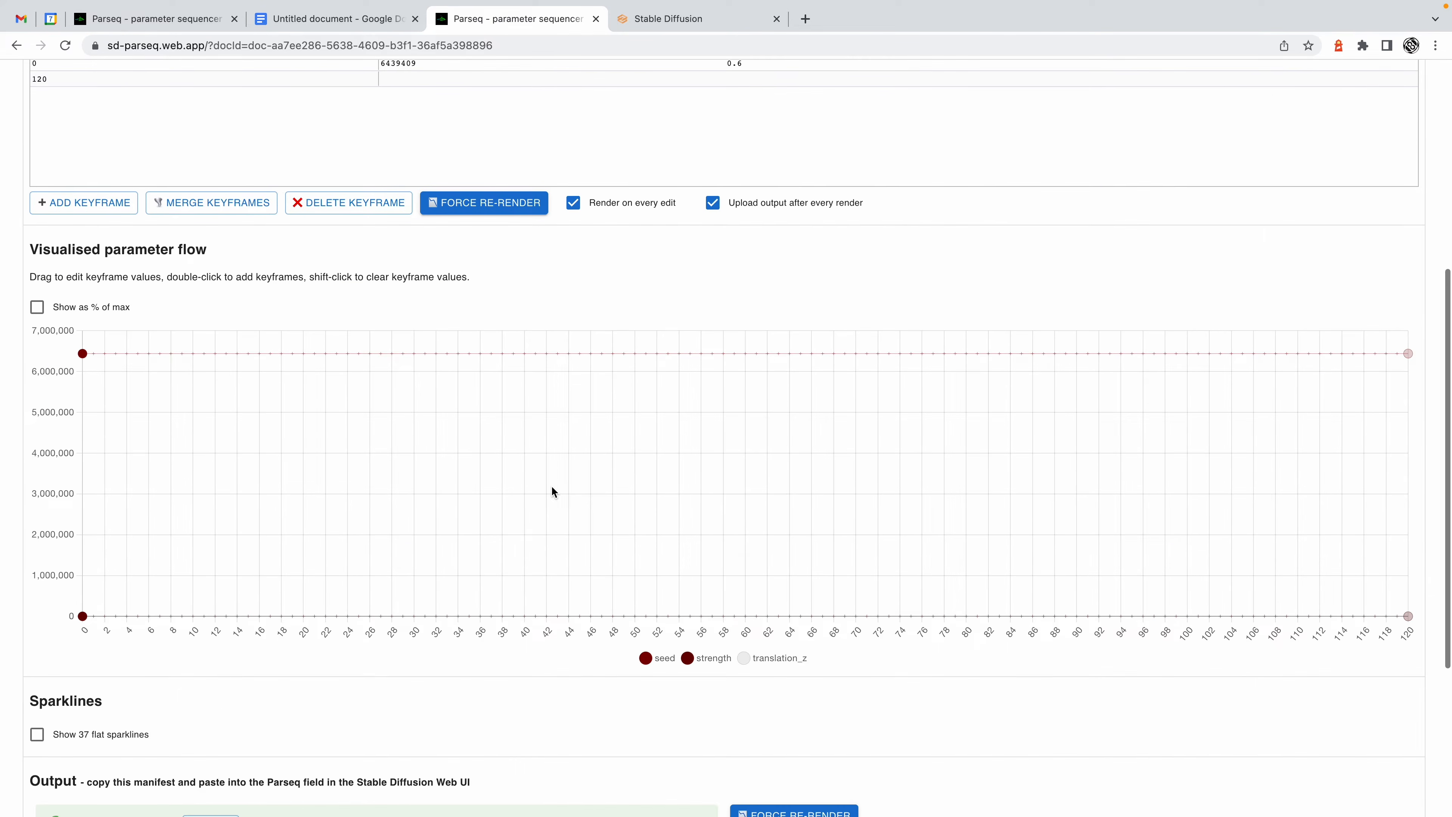
{"action": "scroll", "coordinate": [551, 491], "scroll_direction": "up", "scroll_amount": 3}
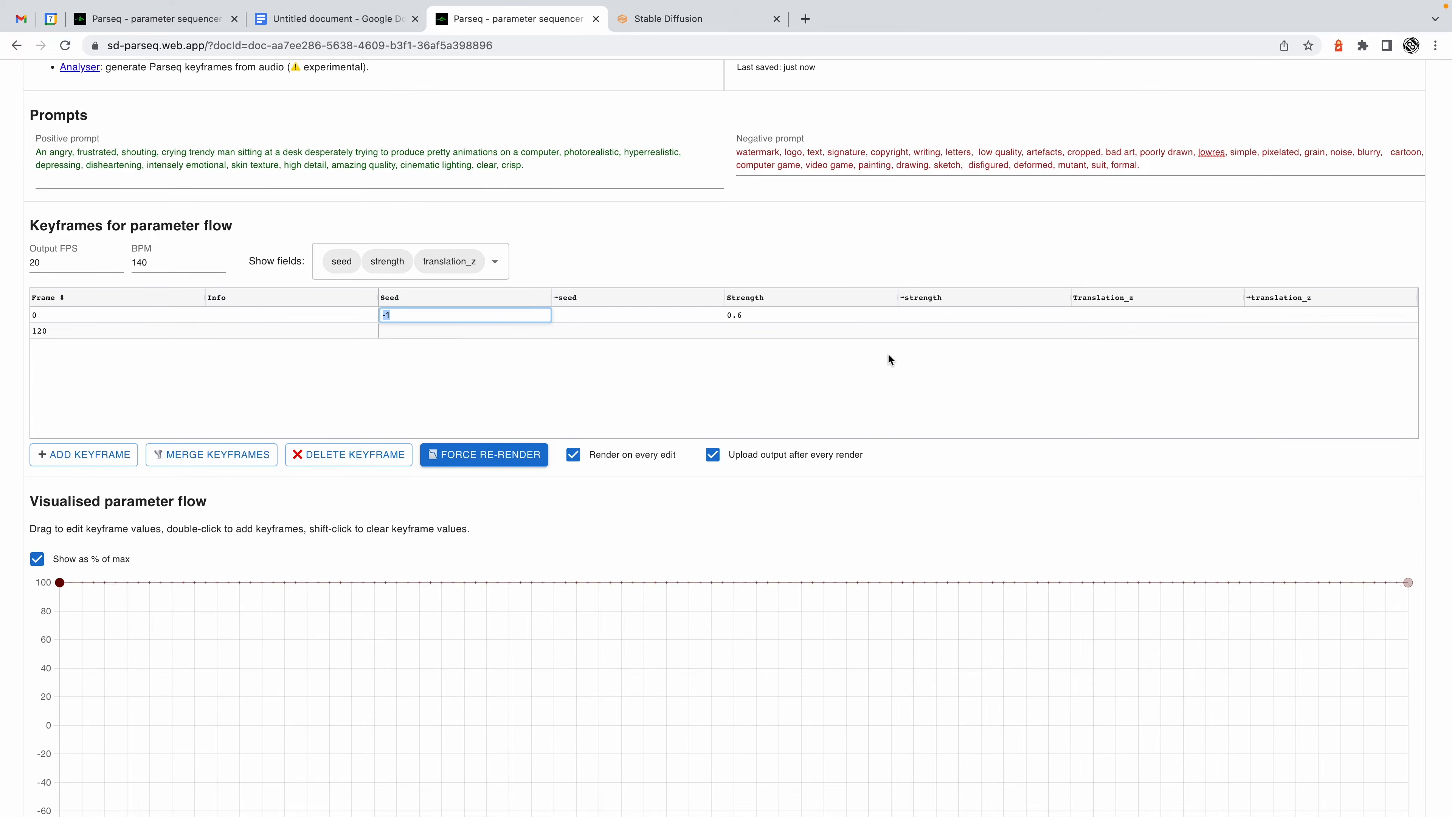
{"action": "type", "text": "0"}
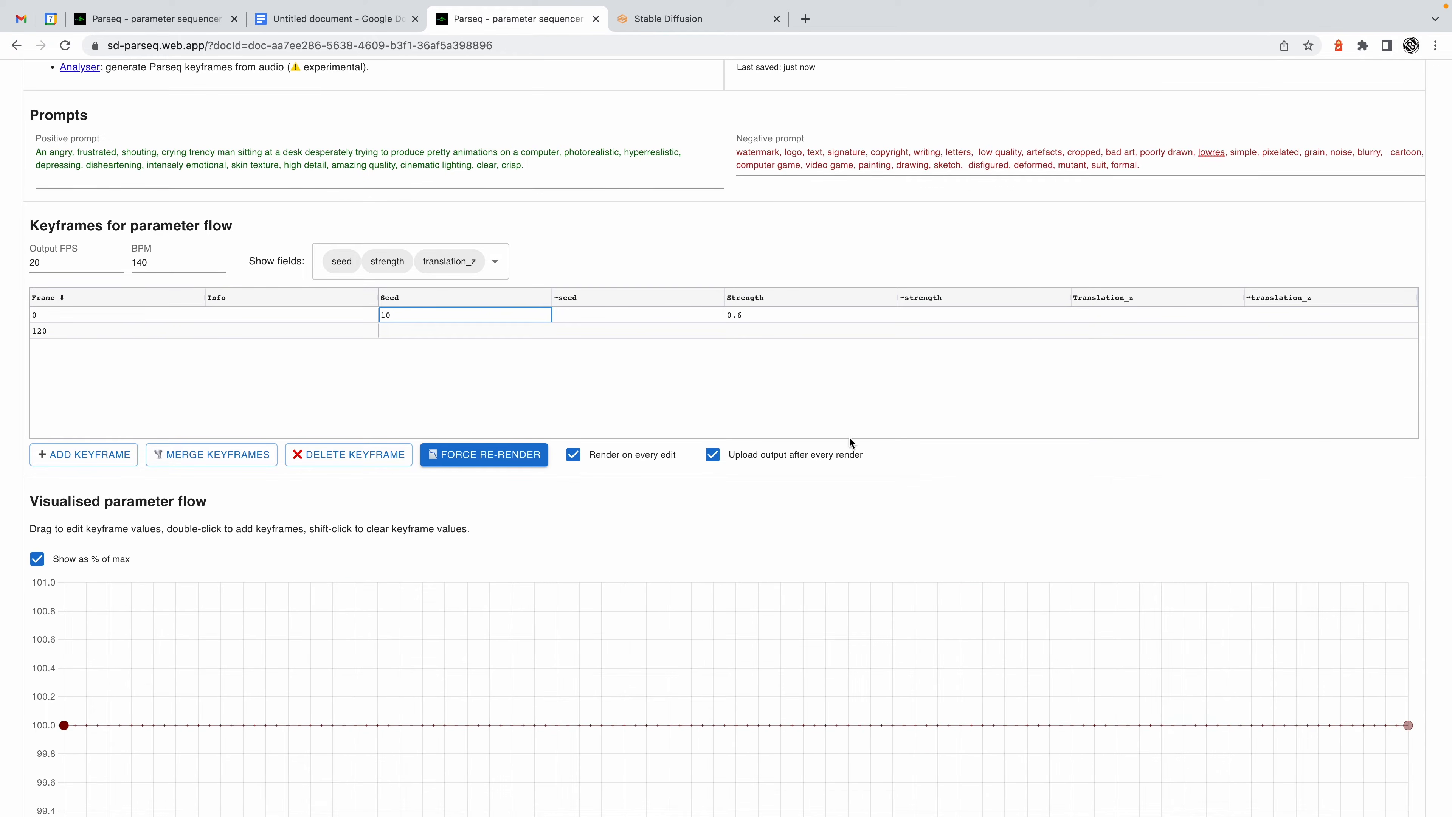
{"action": "double_click", "coordinate": [405, 332]}
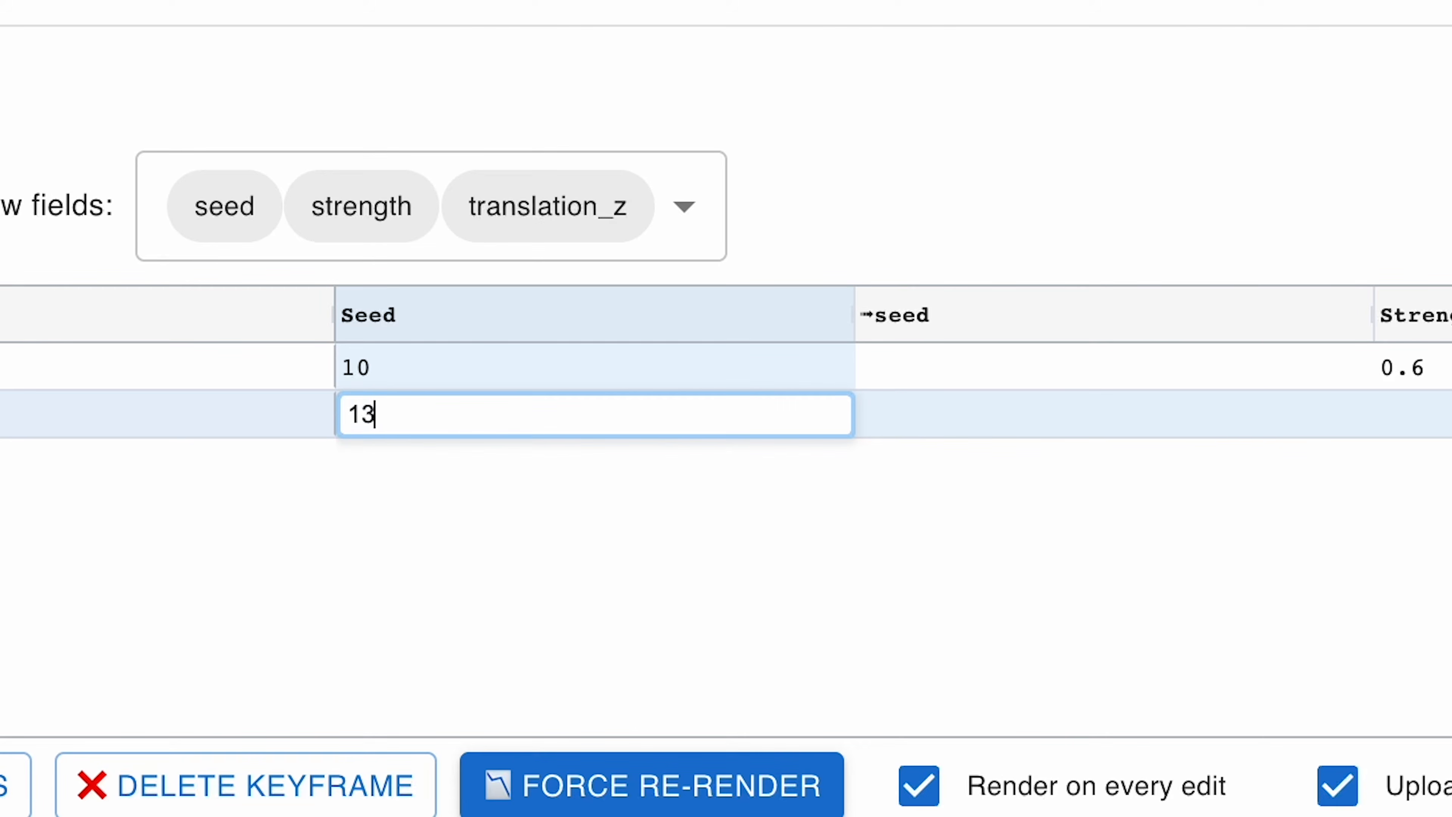
{"action": "key", "text": "Return"}
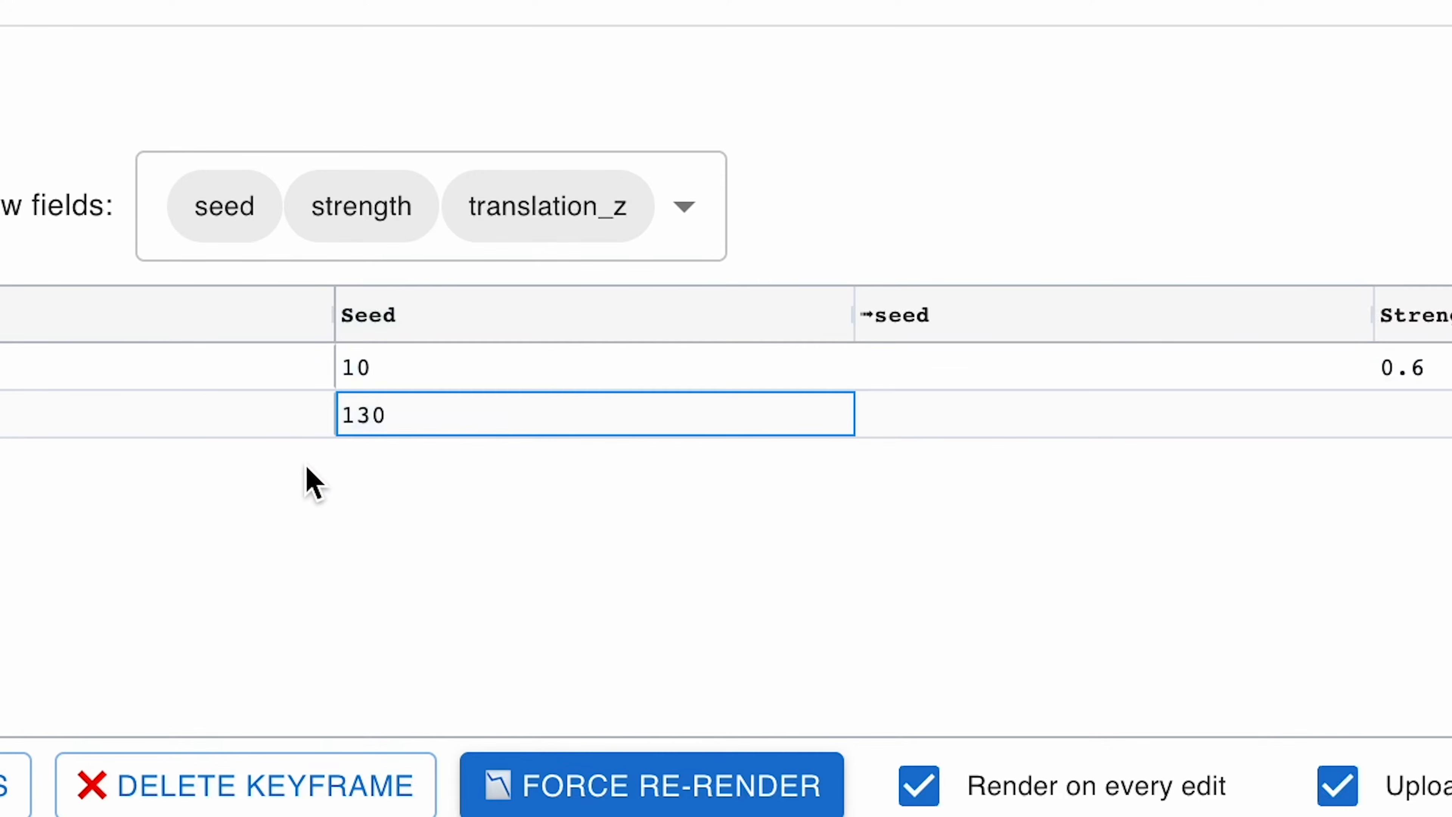
Generate the Deforum animation with the incrementing seed, then play the resulting video and pause it at 0:01.
{"action": "scroll", "coordinate": [303, 478], "scroll_direction": "down", "scroll_amount": 3}
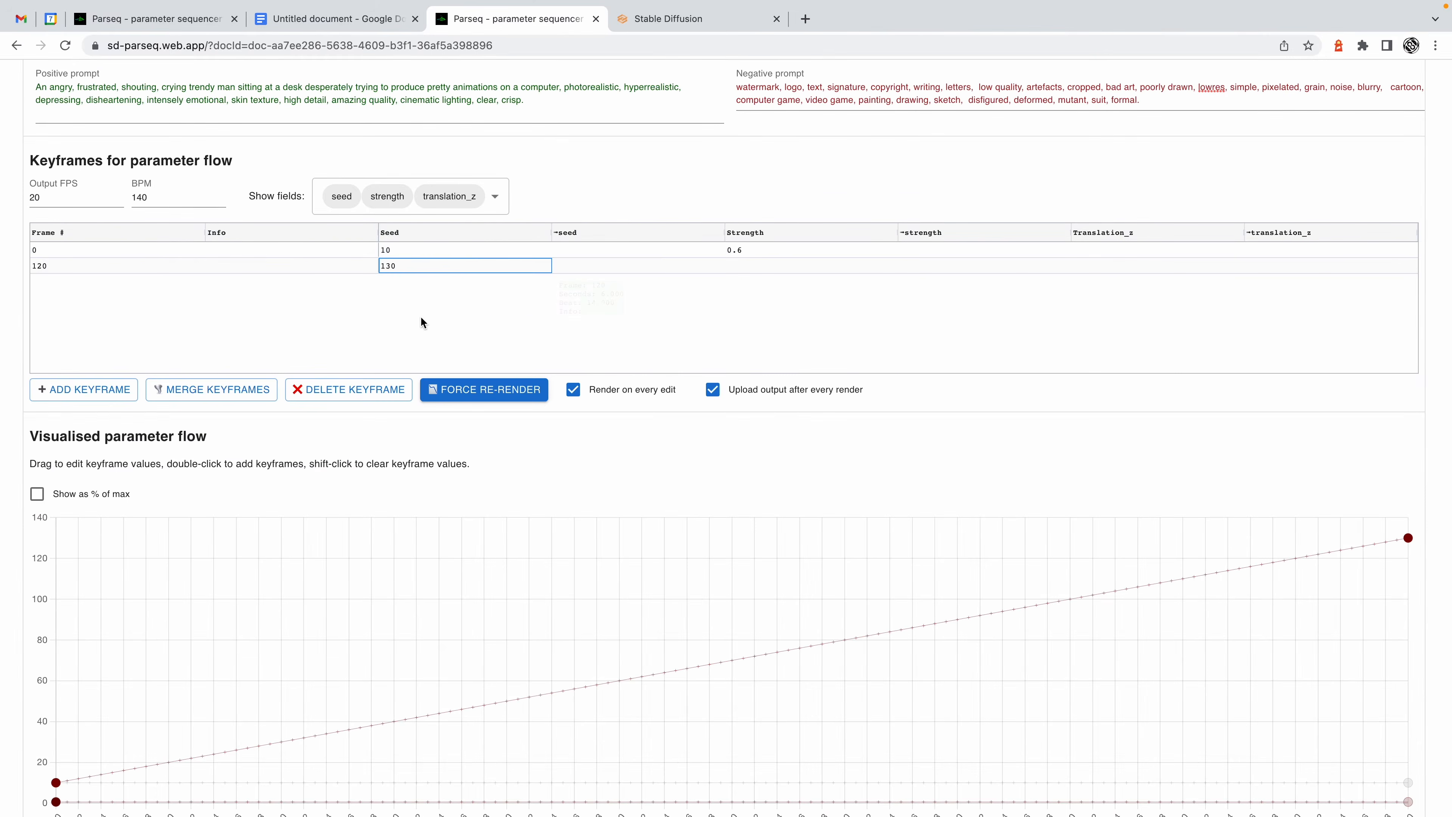
{"action": "scroll", "coordinate": [380, 595], "scroll_direction": "down", "scroll_amount": 2}
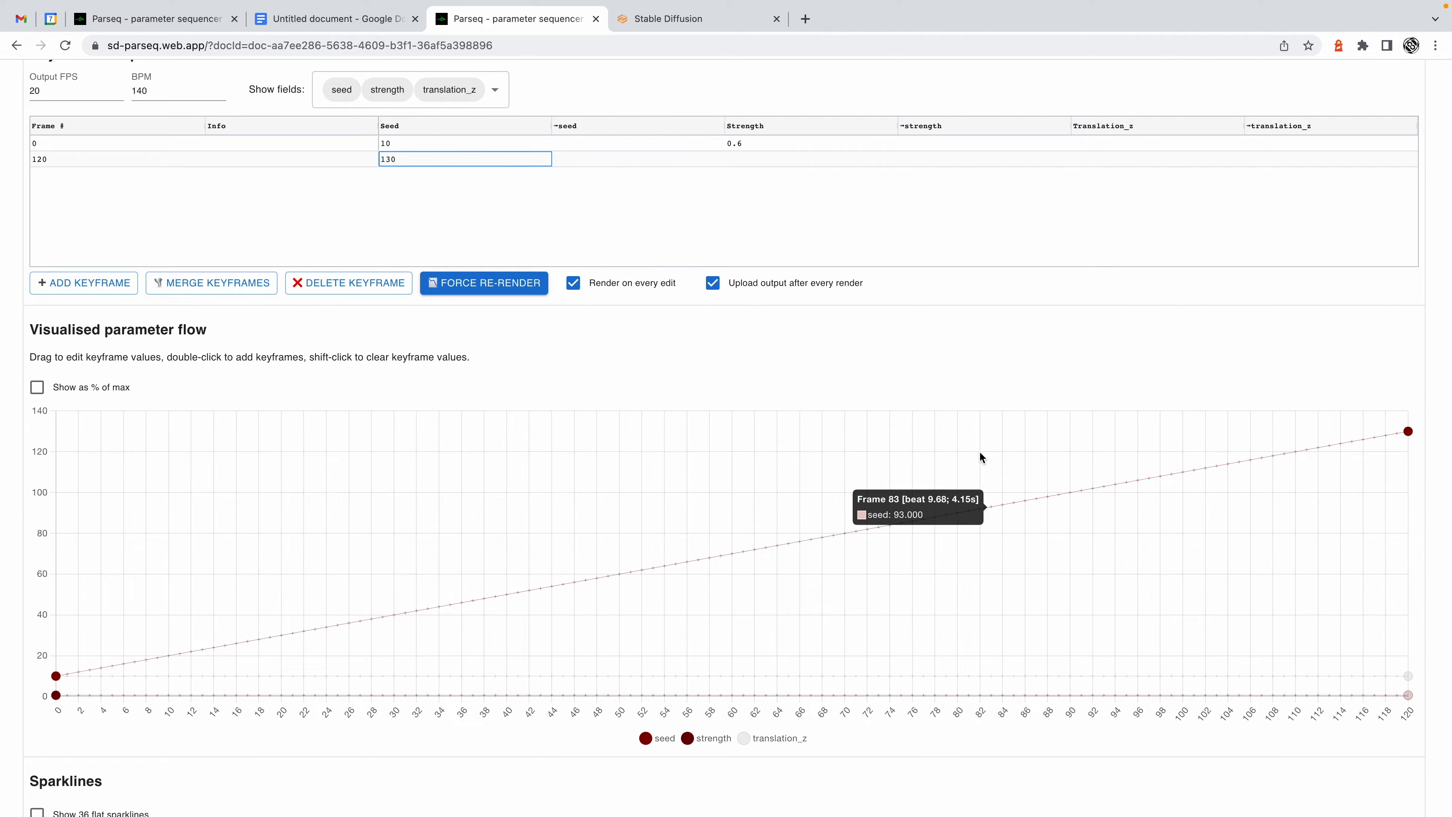
{"action": "scroll", "coordinate": [1206, 444], "scroll_direction": "up", "scroll_amount": 3}
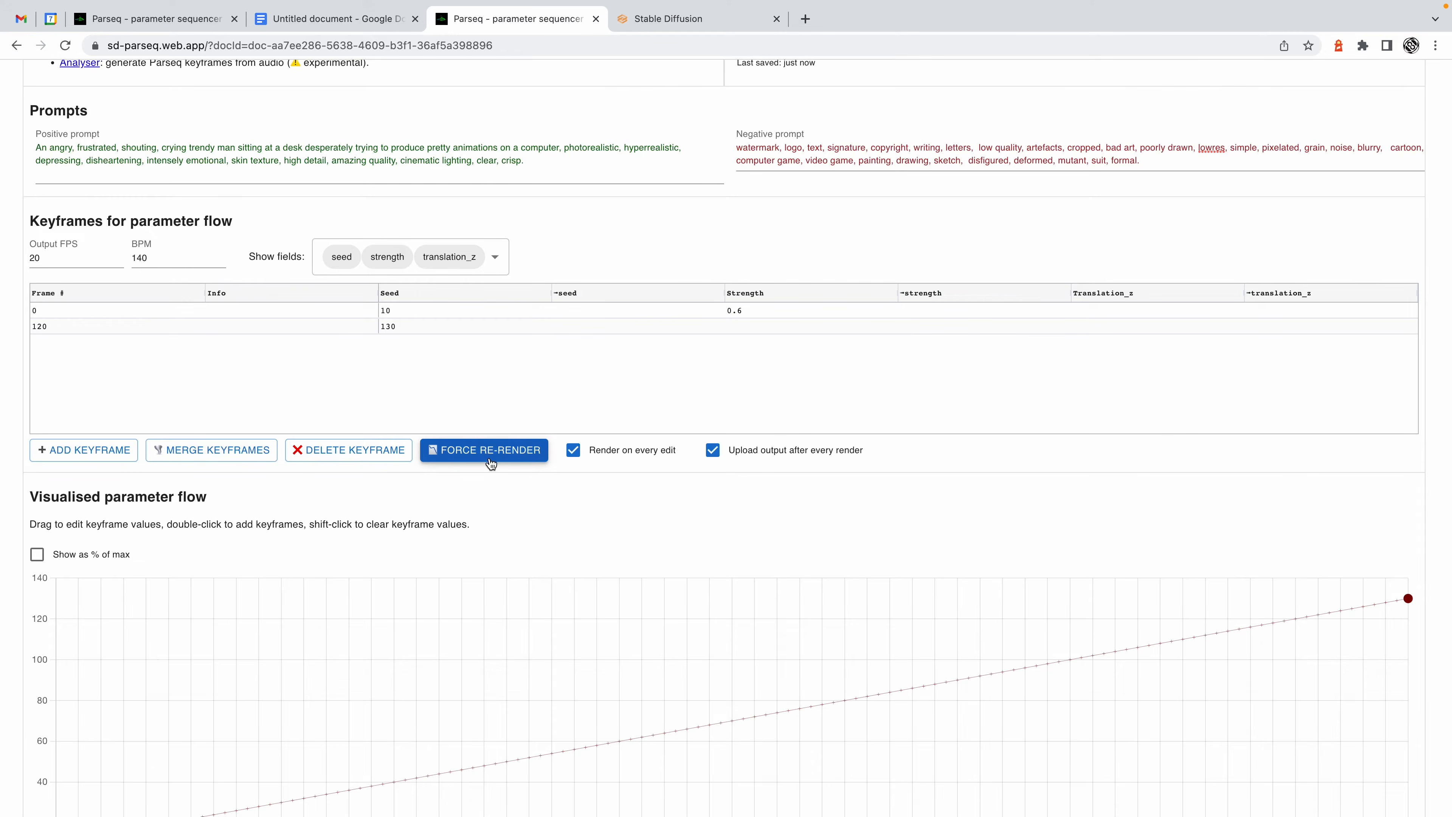
{"action": "scroll", "coordinate": [592, 721], "scroll_direction": "down", "scroll_amount": 10}
{"action": "left_click", "coordinate": [668, 19]}
{"action": "left_click", "coordinate": [1322, 261]}
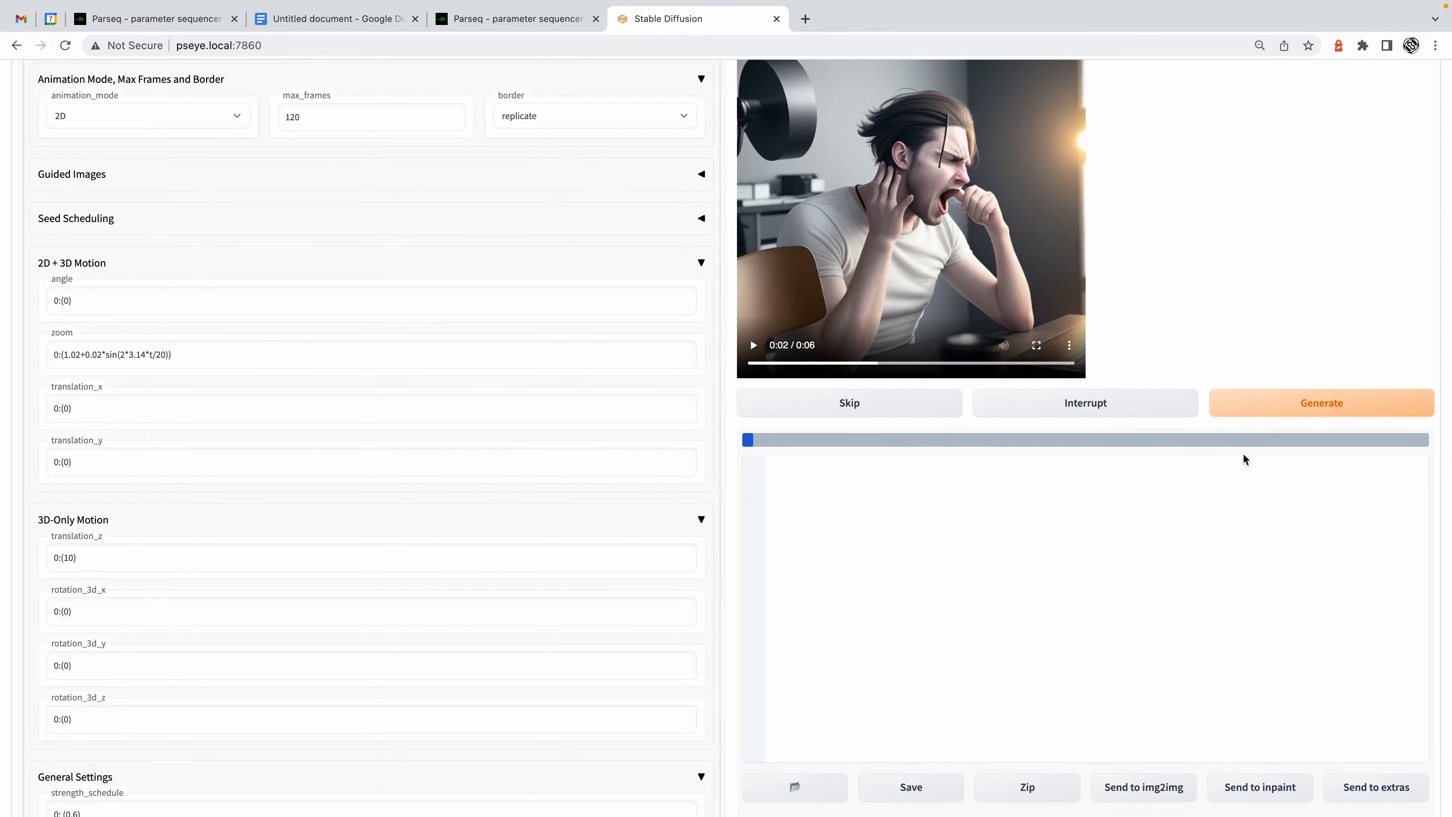
{"action": "left_click", "coordinate": [750, 479]}
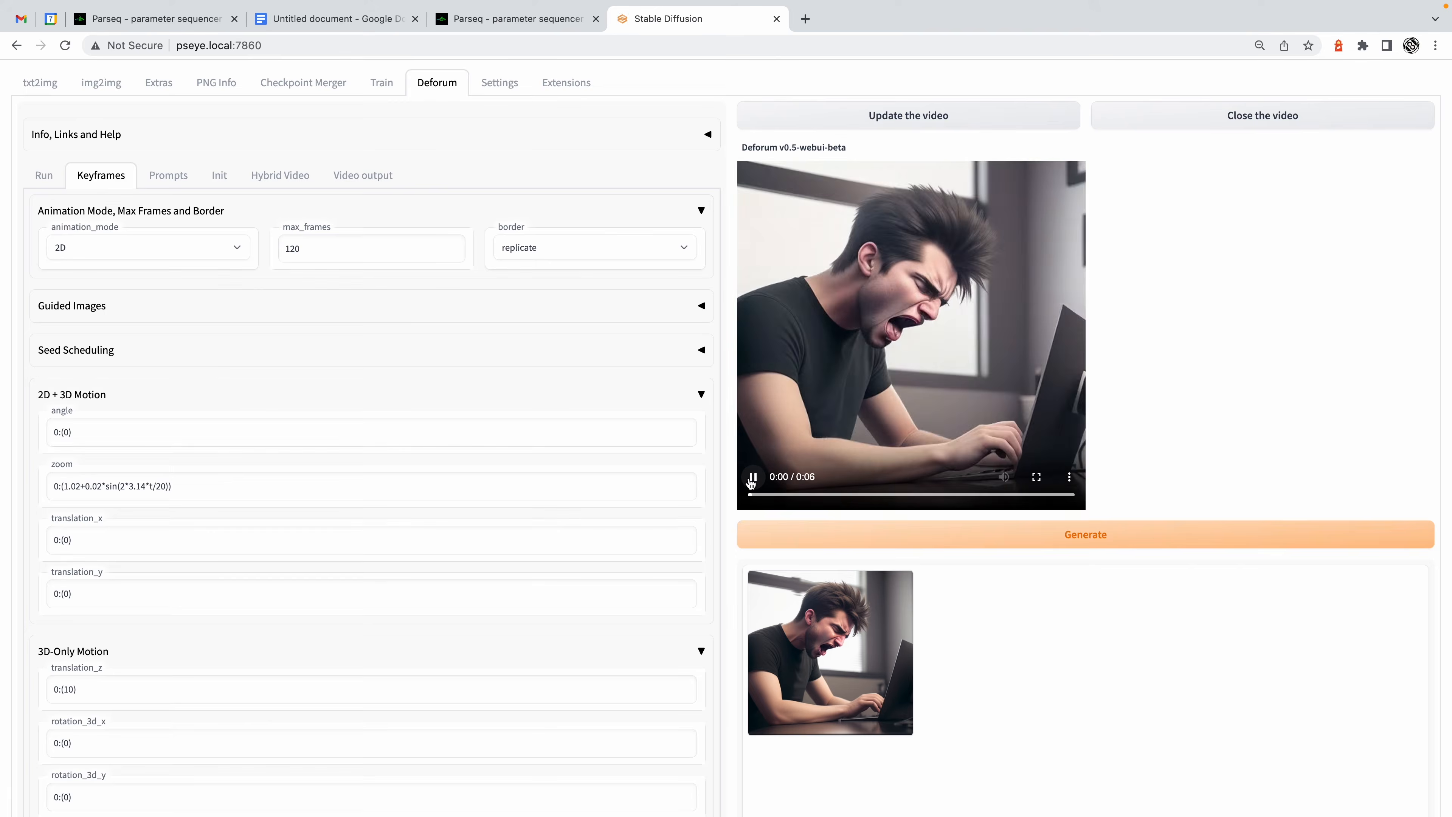
{"action": "left_click", "coordinate": [753, 478]}
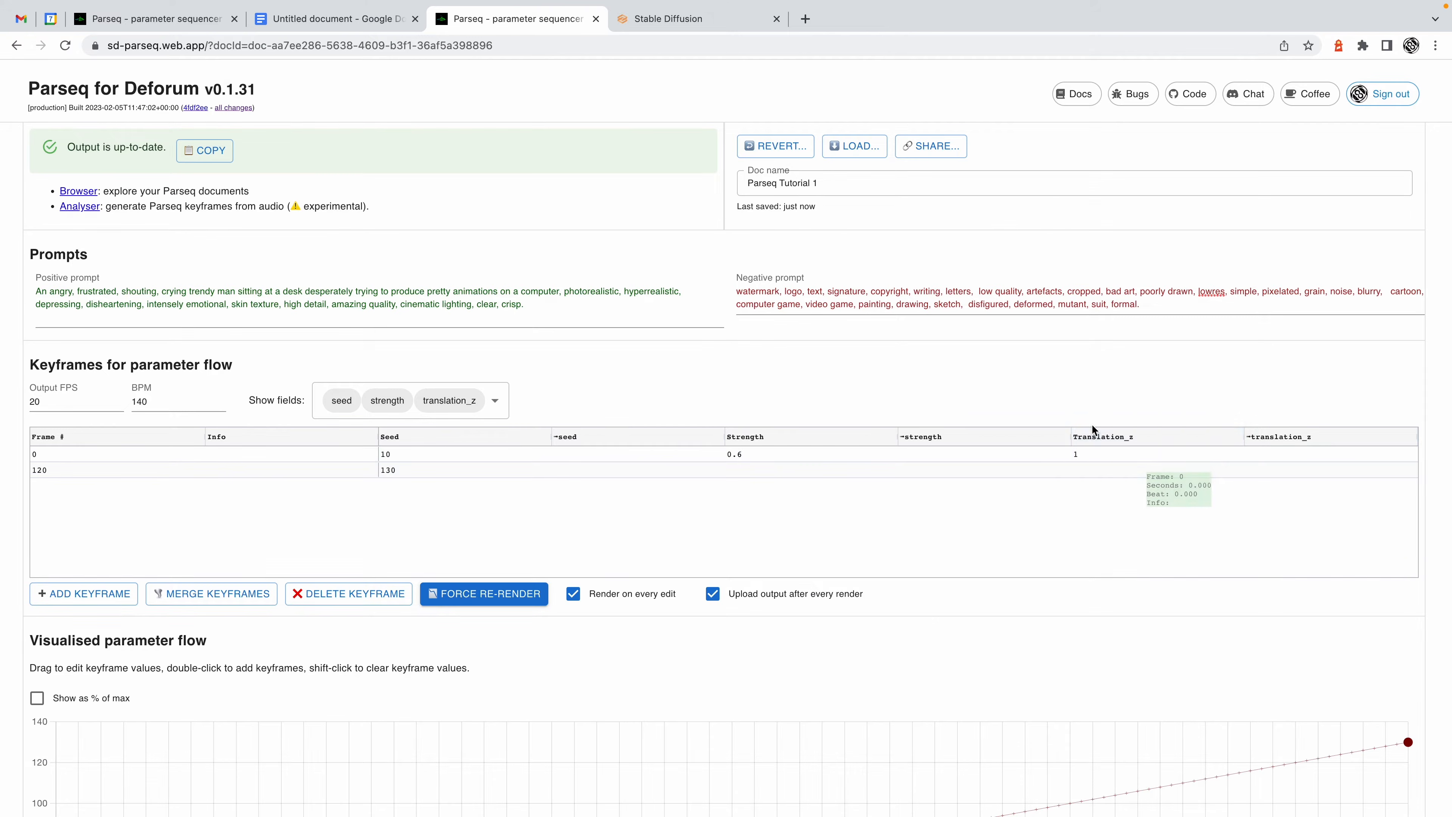
Set translation_z to 128 at frame 120 in Parseq and generate the animation in Deforum's 3D mode.
{"action": "left_click", "coordinate": [1088, 469]}
{"action": "double_click", "coordinate": [1088, 469]}
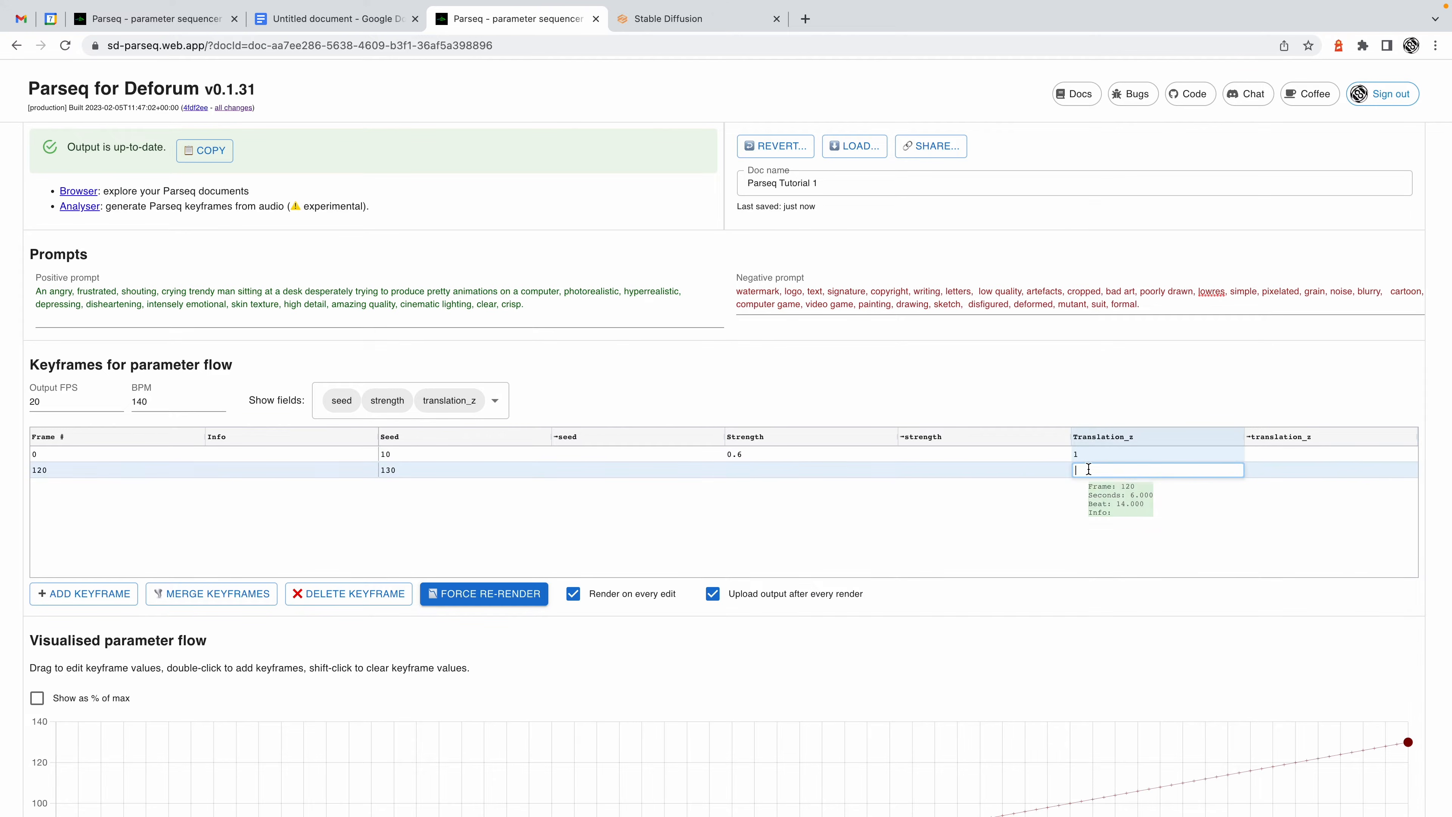
{"action": "type", "text": "128"}
{"action": "key", "text": "Return"}
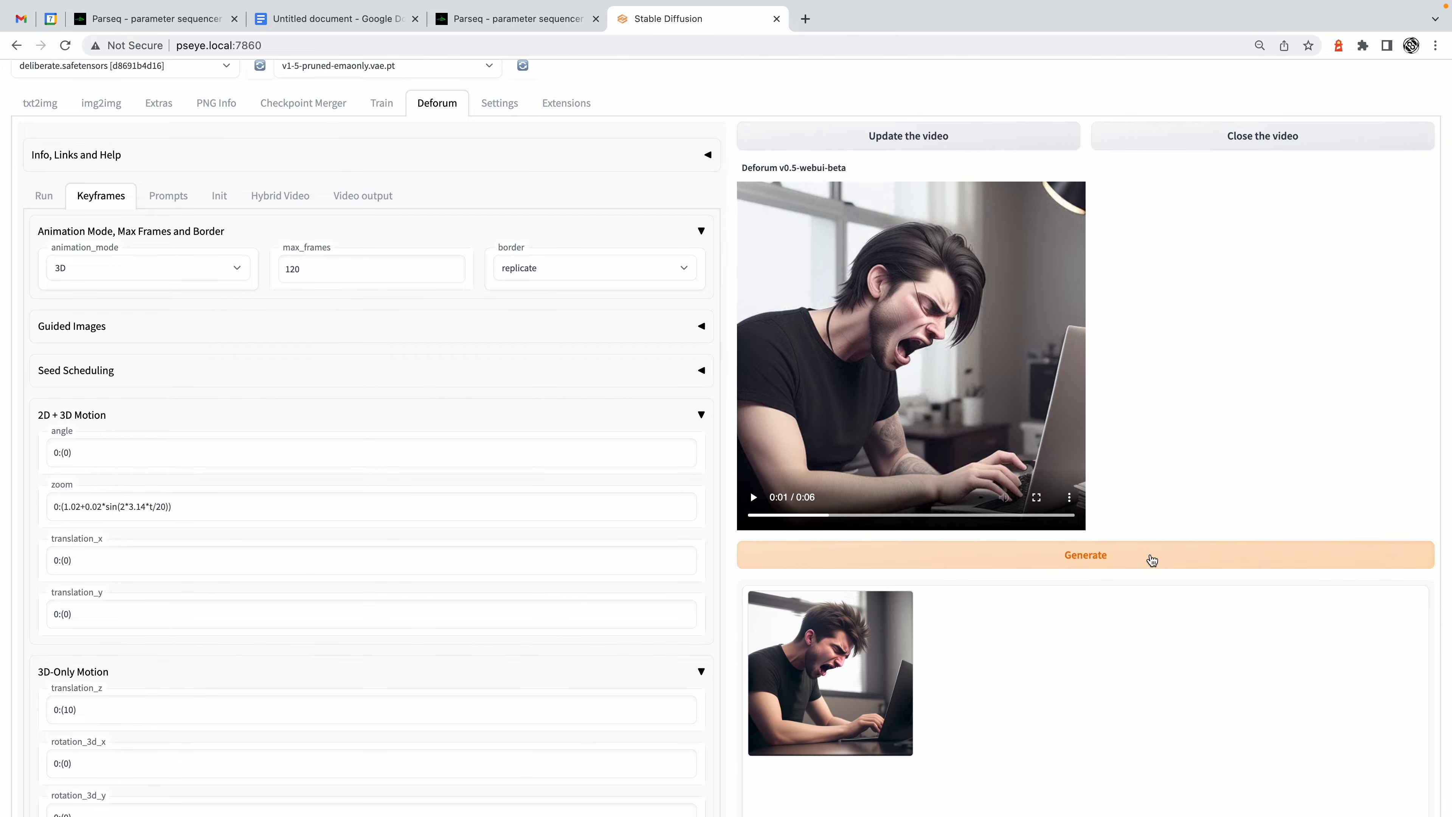
{"action": "left_click", "coordinate": [1155, 562]}
{"action": "scroll", "coordinate": [1350, 446], "scroll_direction": "down", "scroll_amount": 3}
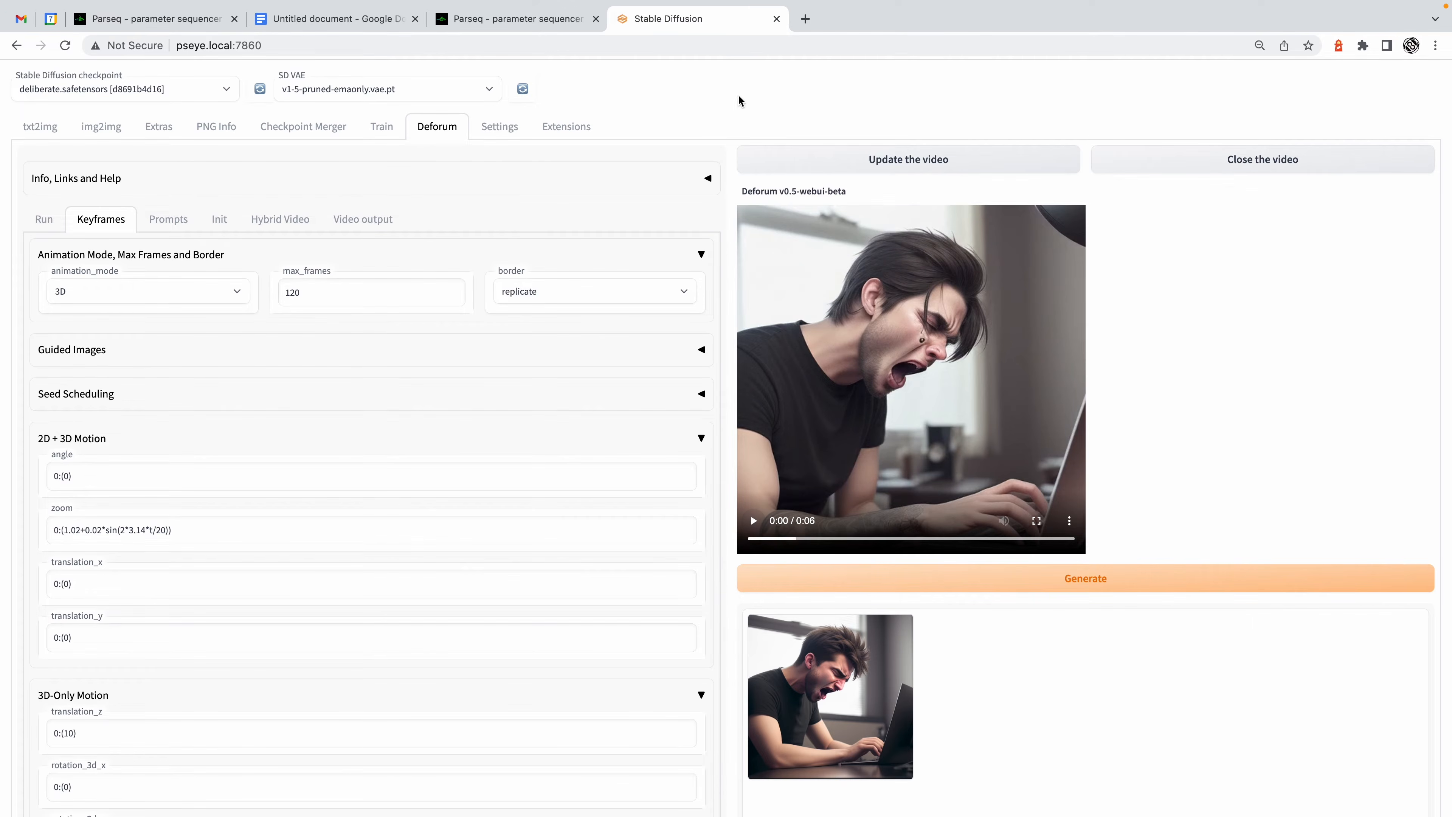
Add a keyframe at frame 14 in Parseq's parameter graph and raise its translation_z to about 121.
{"action": "left_click", "coordinate": [547, 25]}
{"action": "scroll", "coordinate": [1107, 411], "scroll_direction": "up", "scroll_amount": 3}
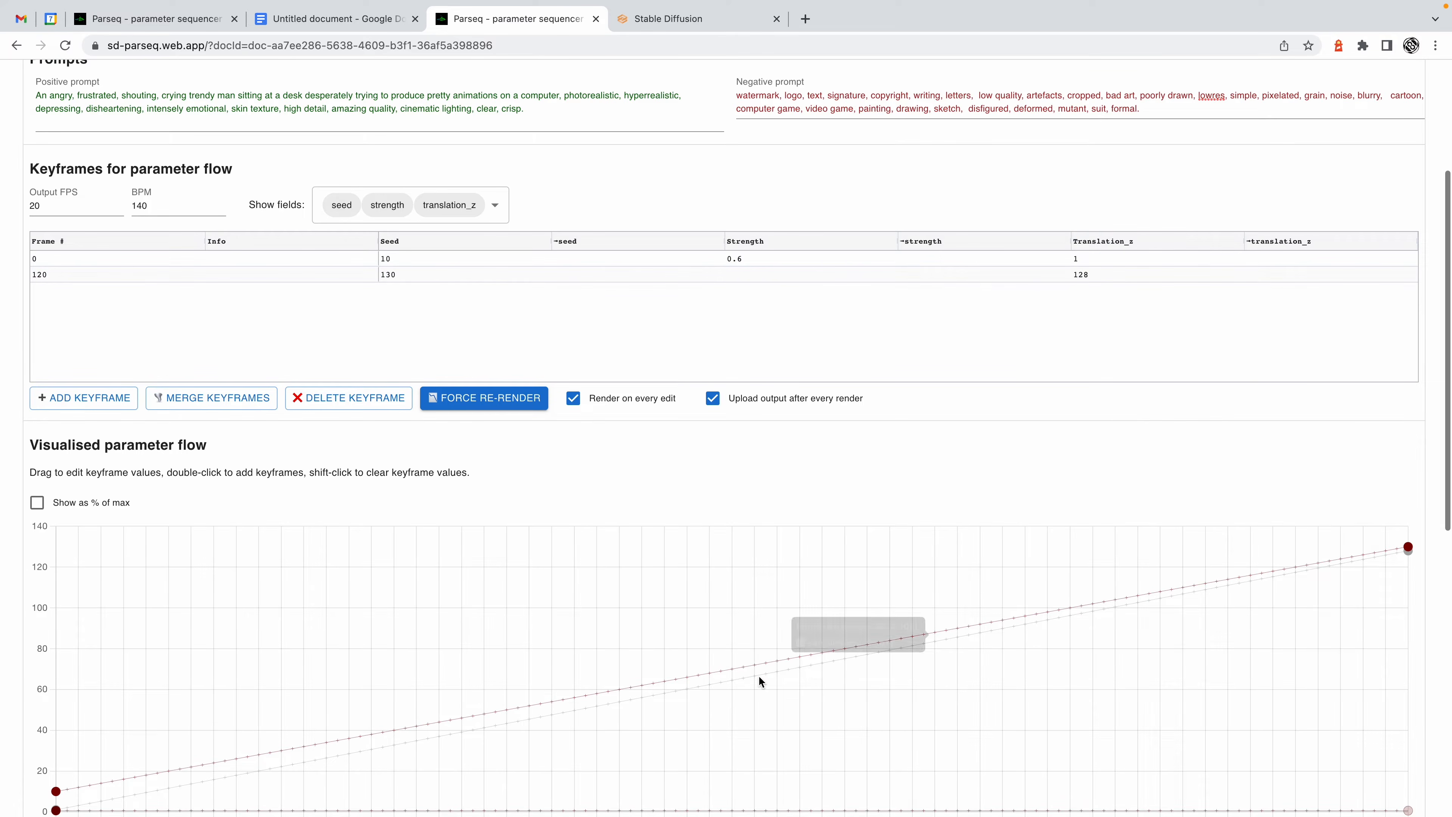
{"action": "scroll", "coordinate": [759, 676], "scroll_direction": "down", "scroll_amount": 3}
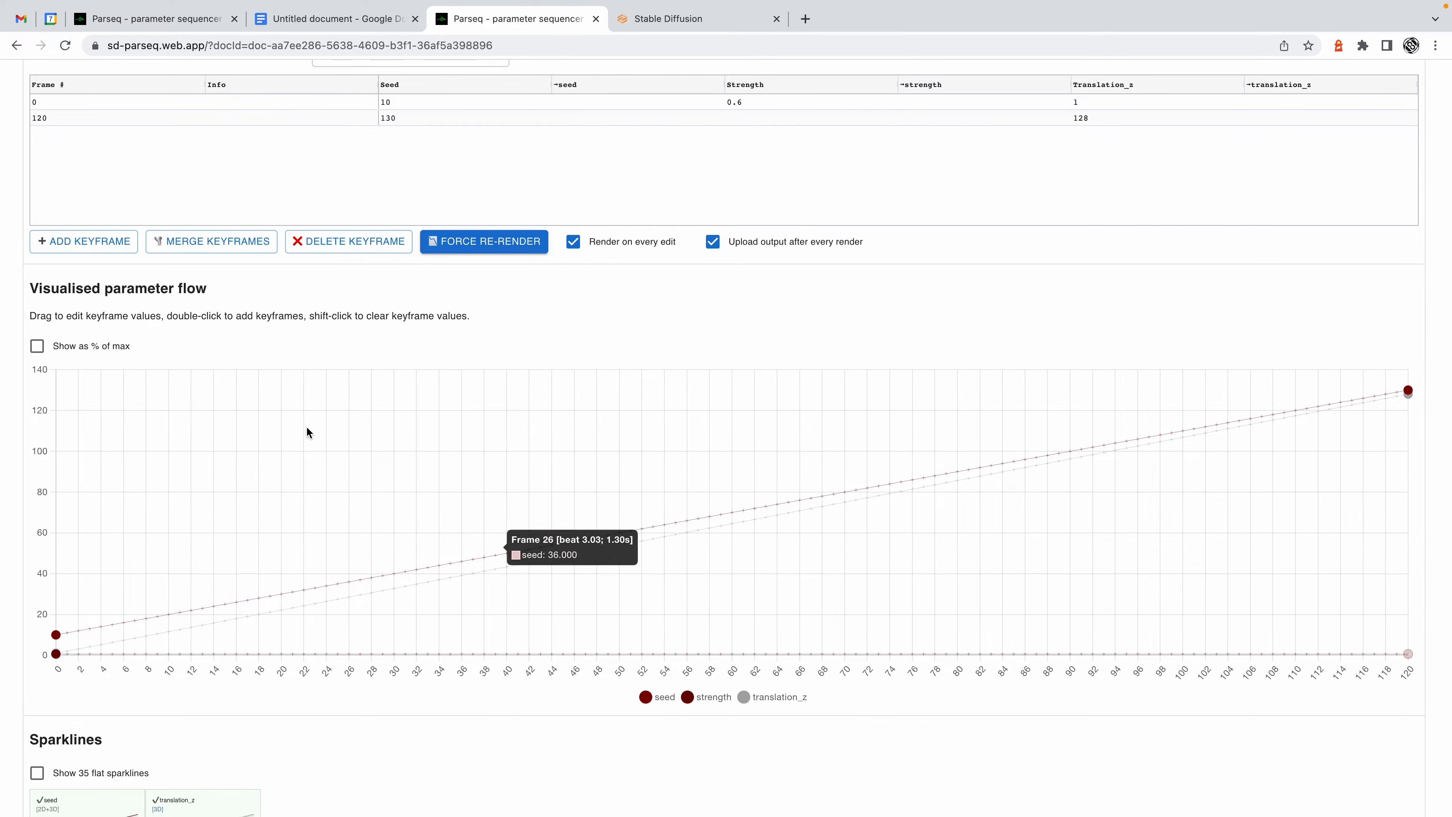
{"action": "double_click", "coordinate": [216, 492]}
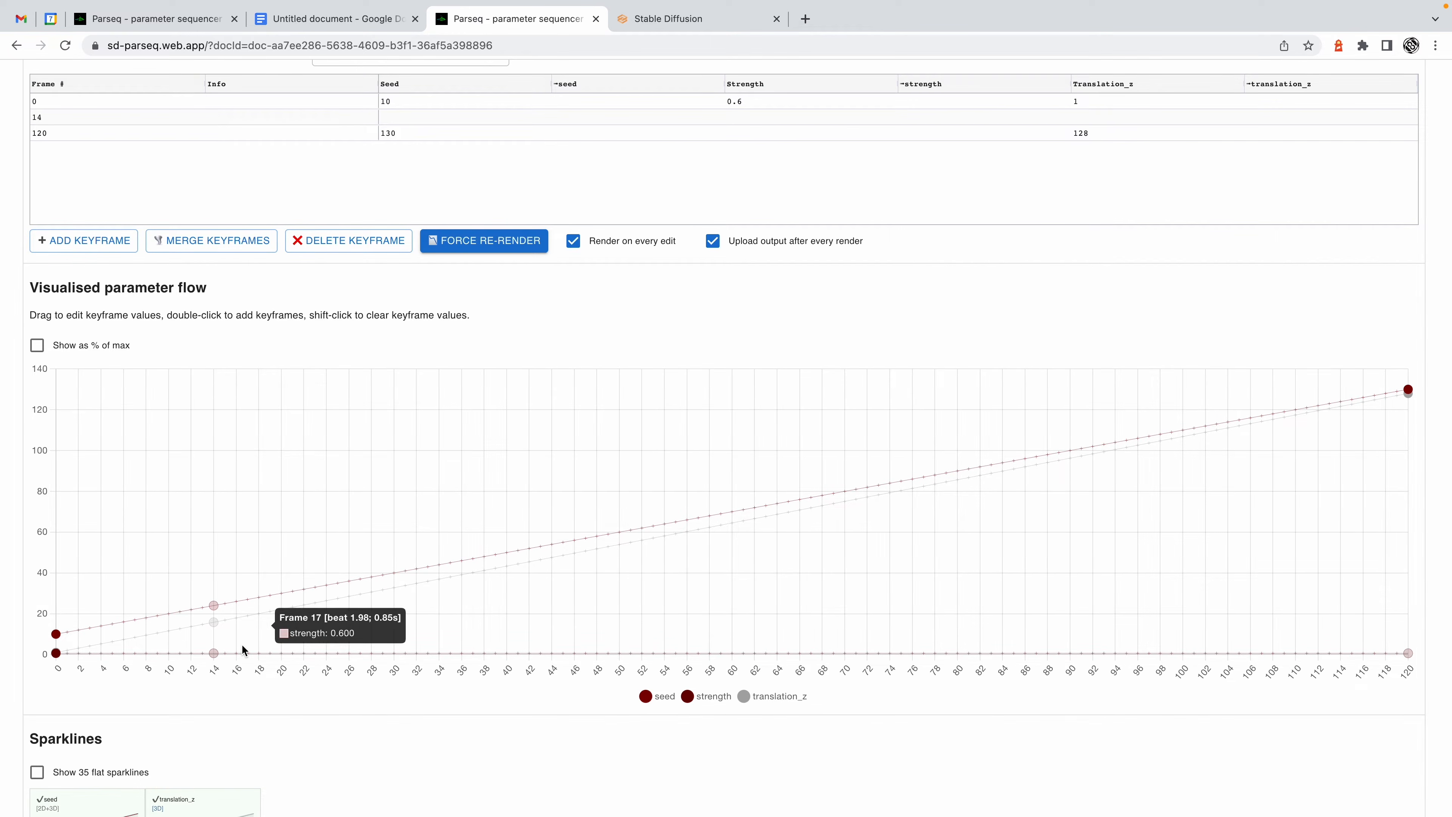
{"action": "scroll", "coordinate": [211, 623], "scroll_direction": "down", "scroll_amount": 1}
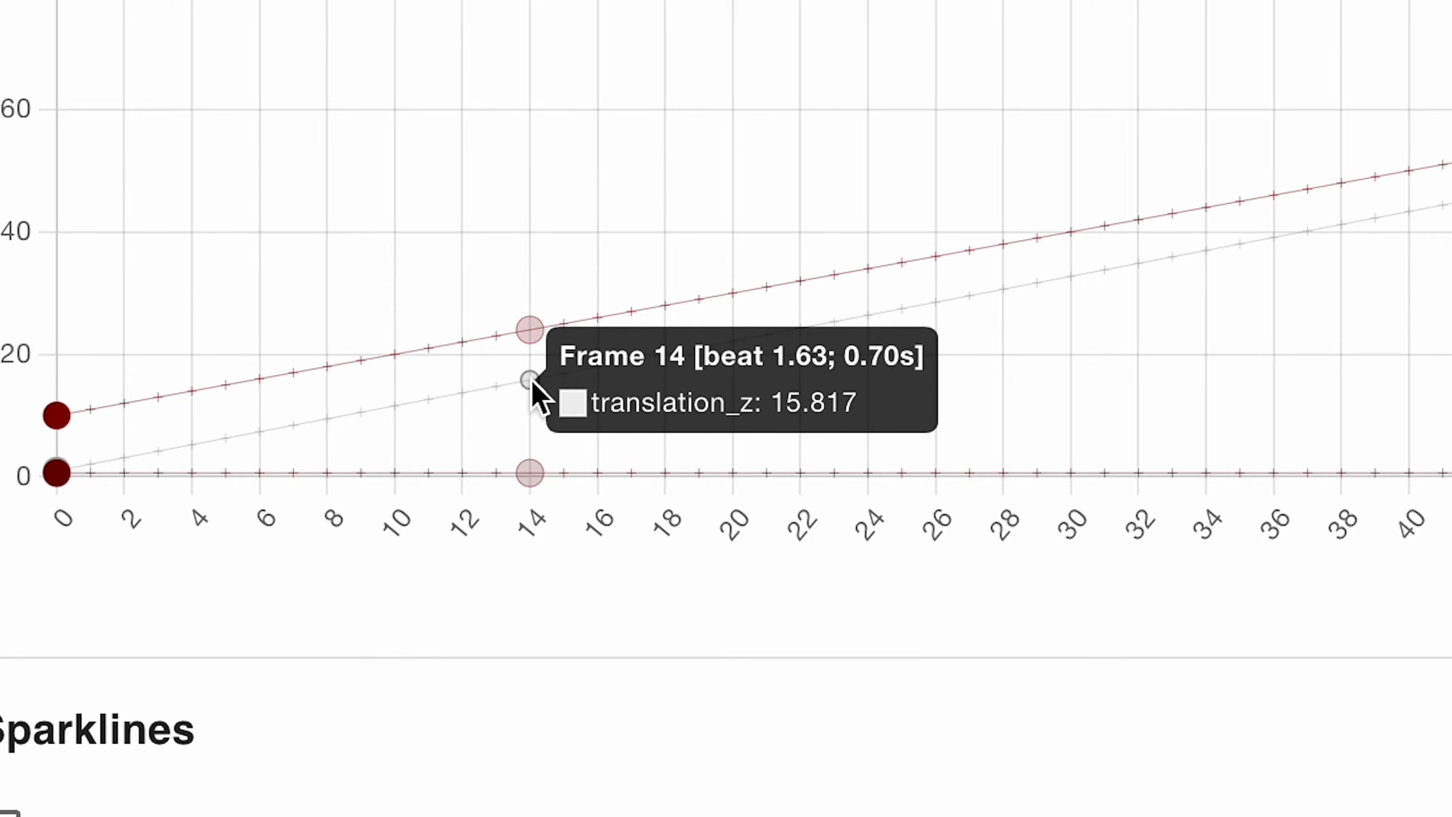
{"action": "left_click_drag", "start_coordinate": [531, 382], "coordinate": [230, 378]}
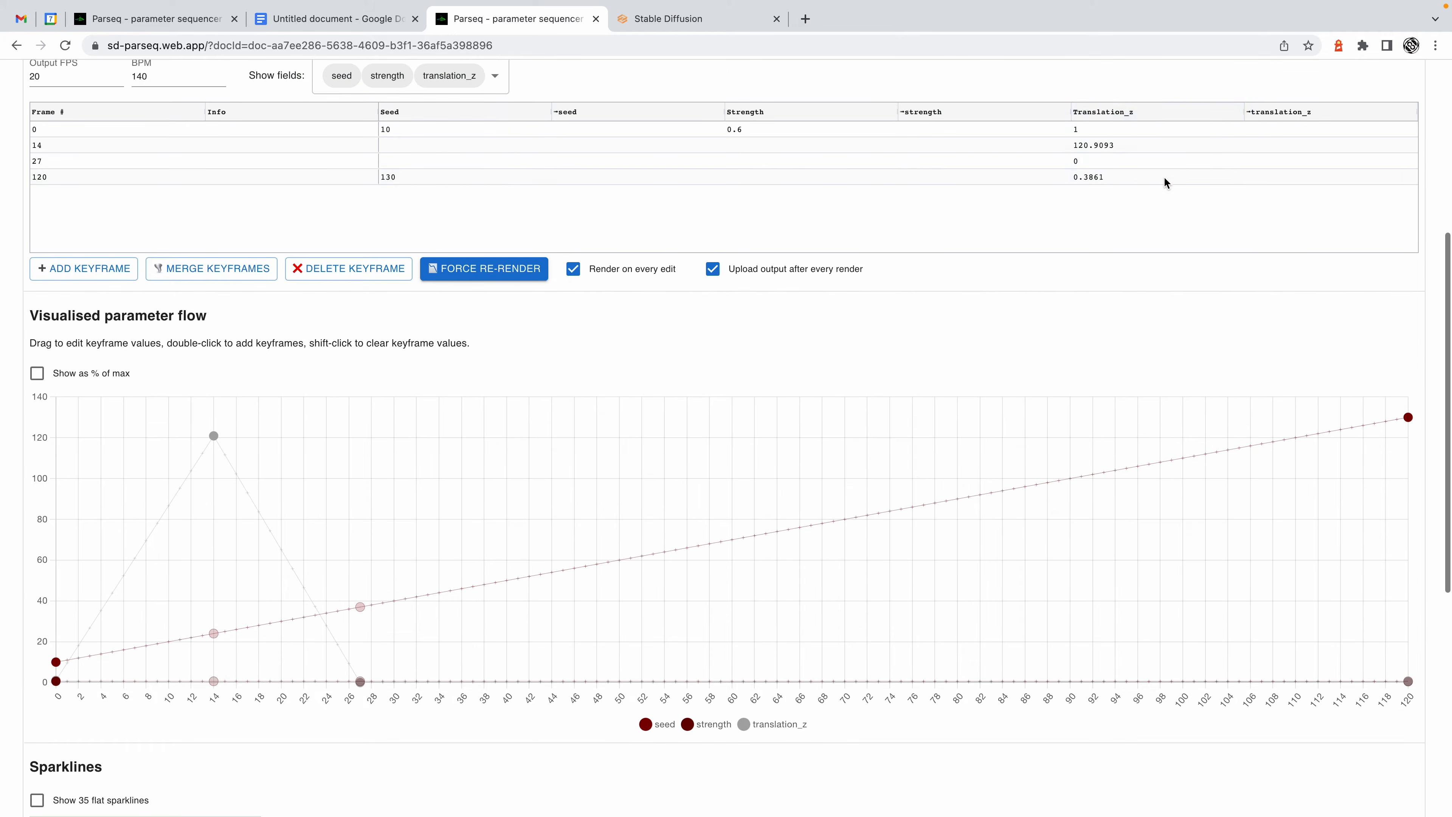
Set translation_z to -128 at frame 120 in Parseq.
{"action": "double_click", "coordinate": [1131, 183]}
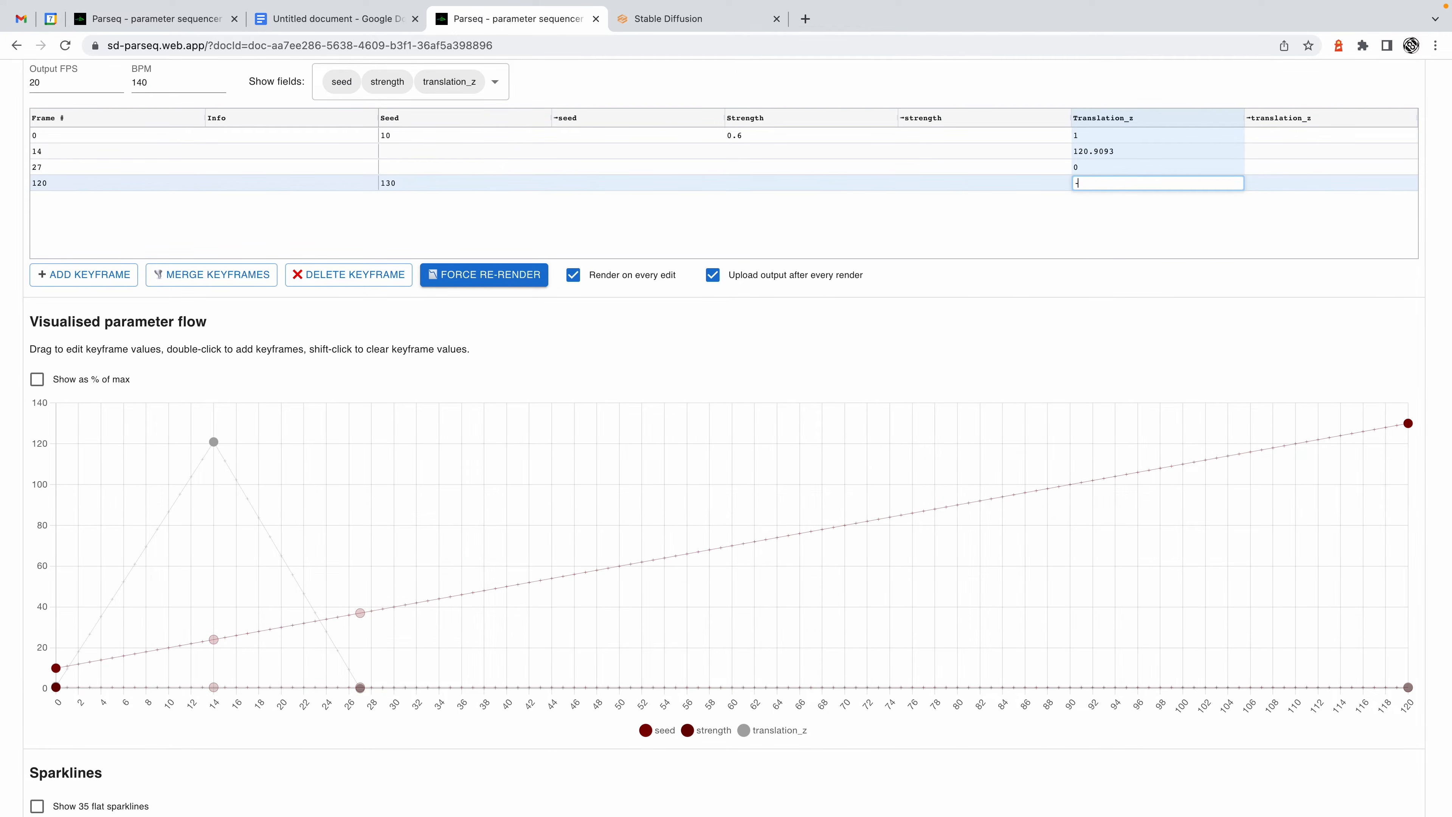
{"action": "type", "text": "-128"}
{"action": "key", "text": "Return"}
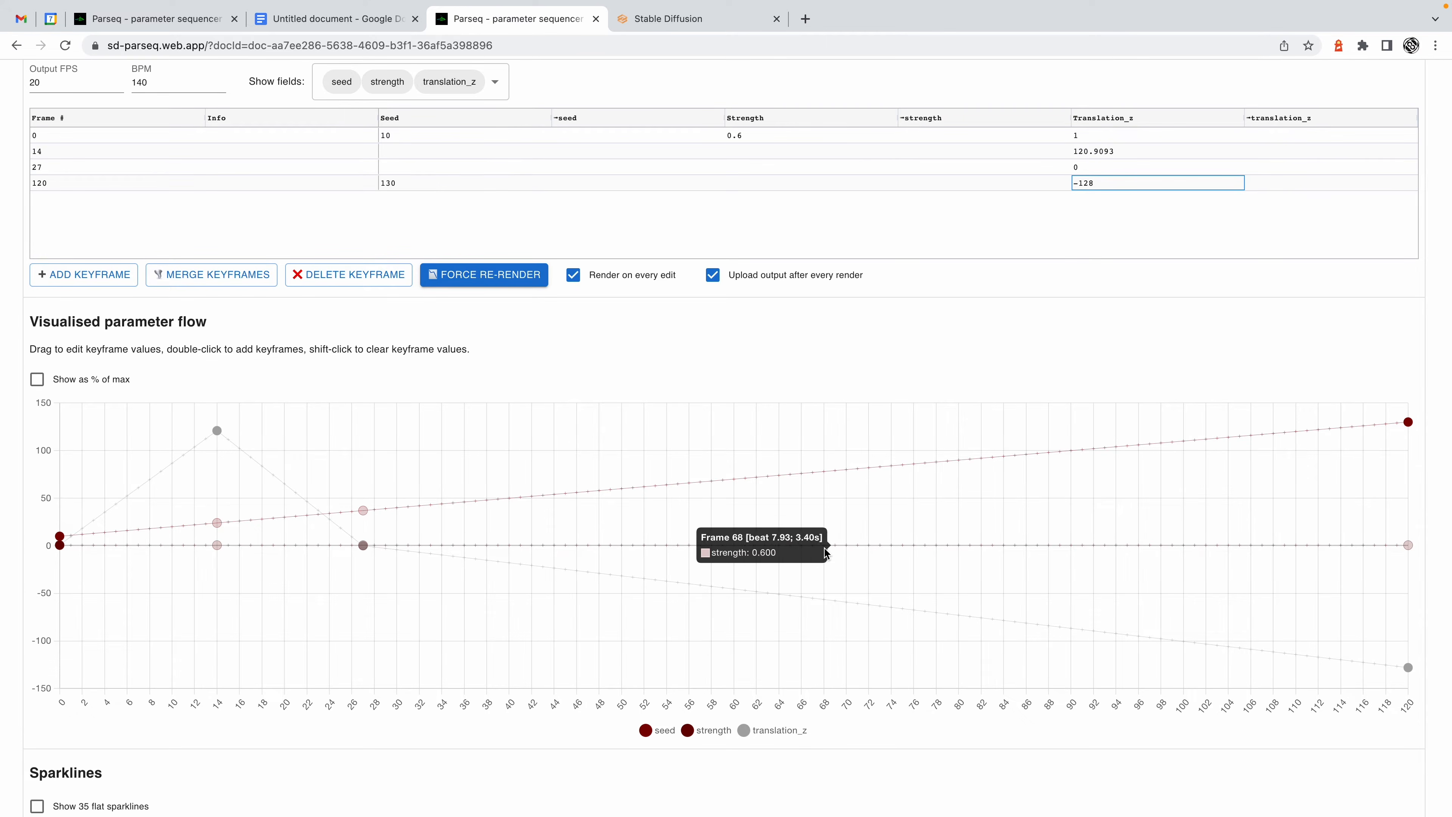
Add graph keyframes at frames 63 and 48, moving their translation_z to about 124 and about -78 respectively.
{"action": "double_click", "coordinate": [766, 512]}
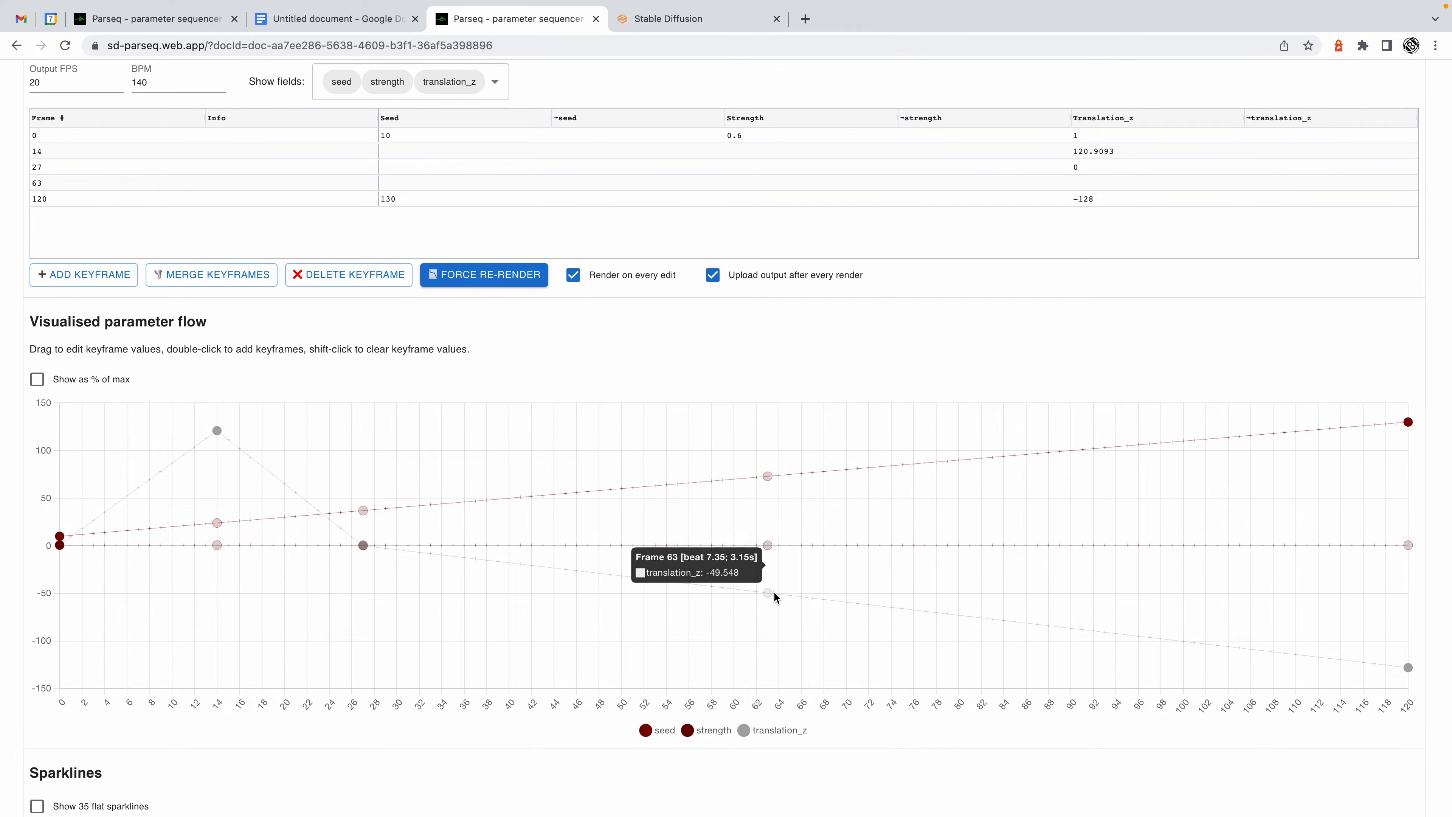
{"action": "left_click_drag", "start_coordinate": [775, 596], "coordinate": [767, 427]}
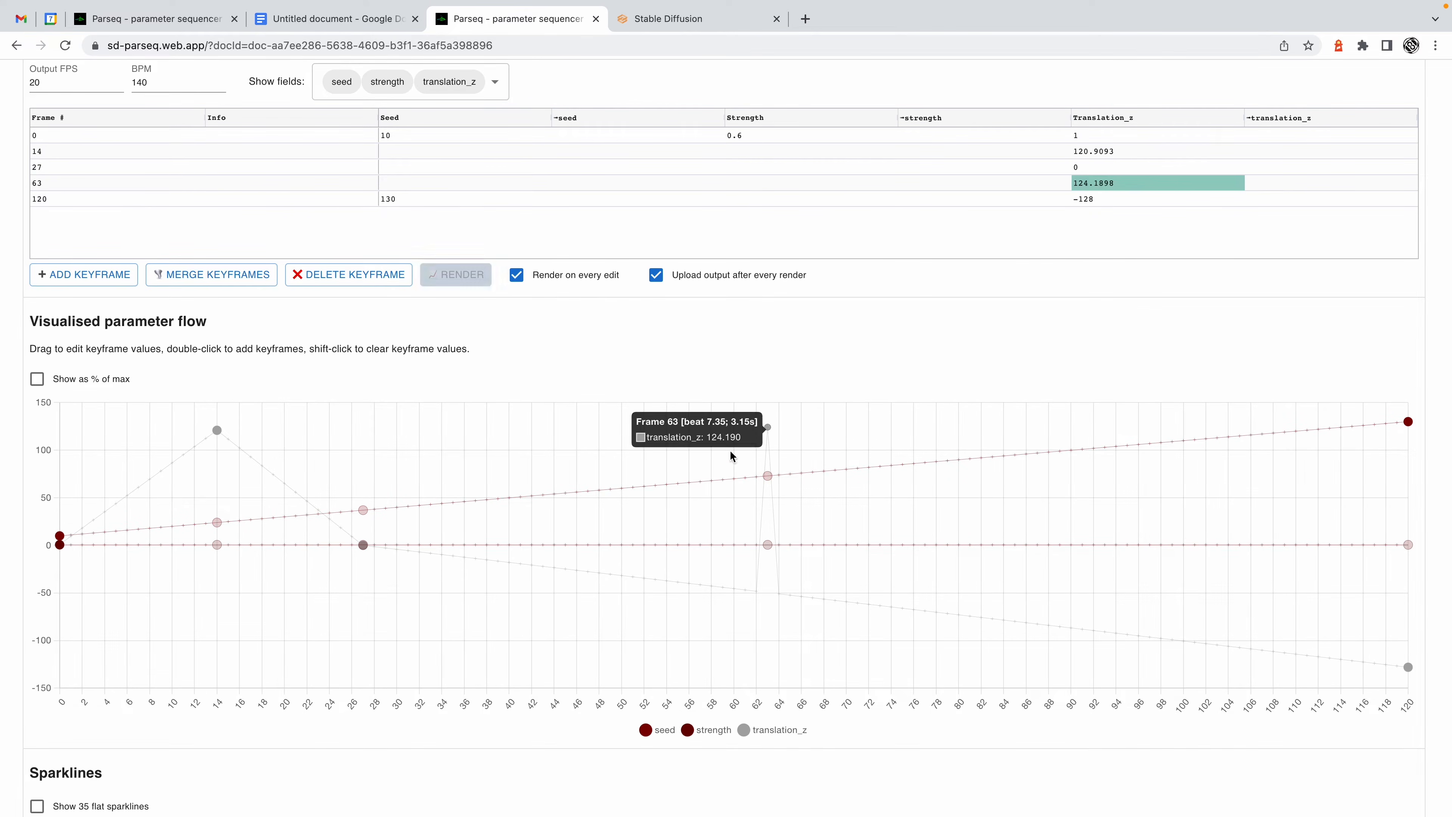
{"action": "double_click", "coordinate": [595, 479]}
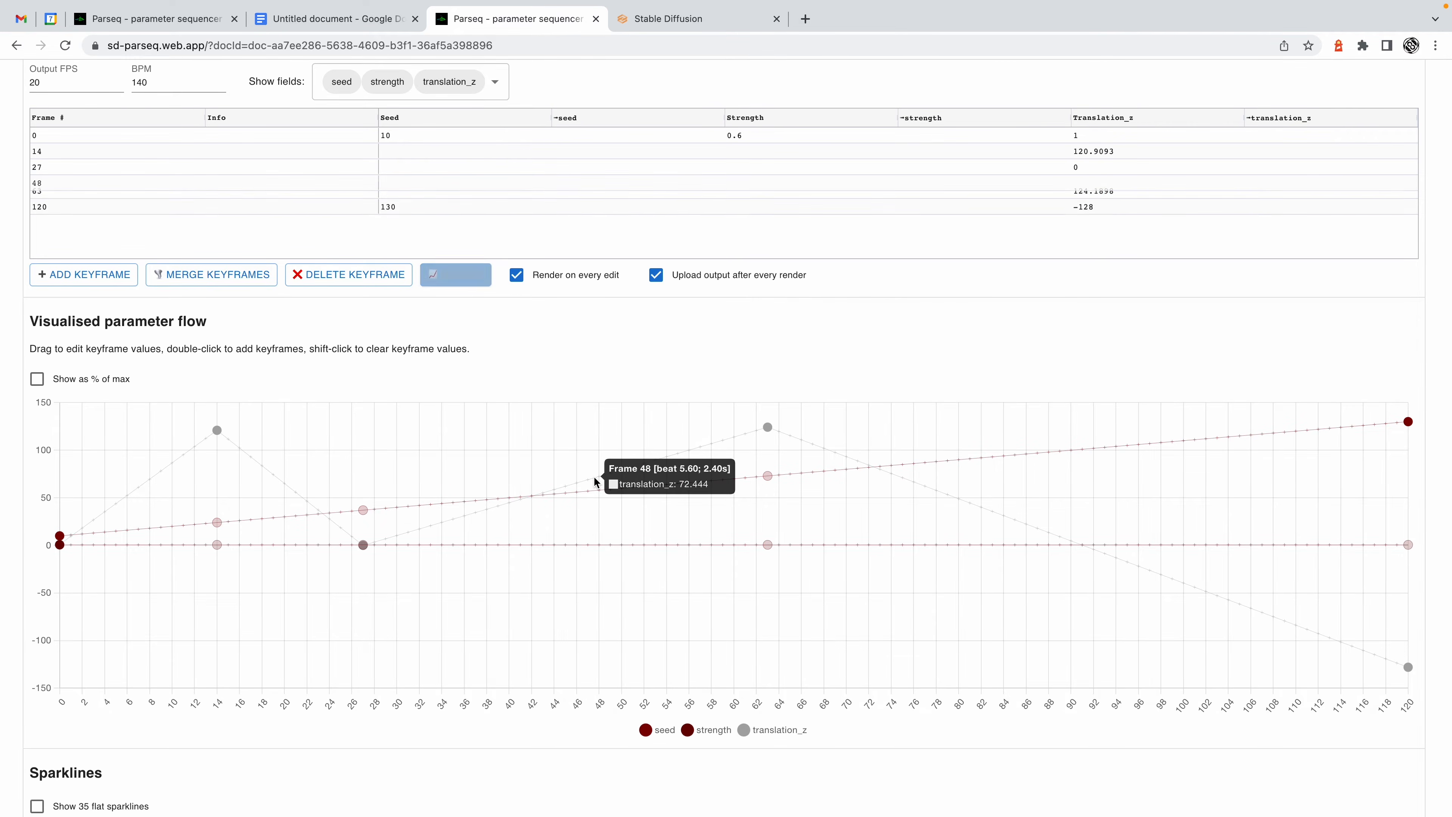
{"action": "left_click_drag", "start_coordinate": [595, 480], "coordinate": [612, 624]}
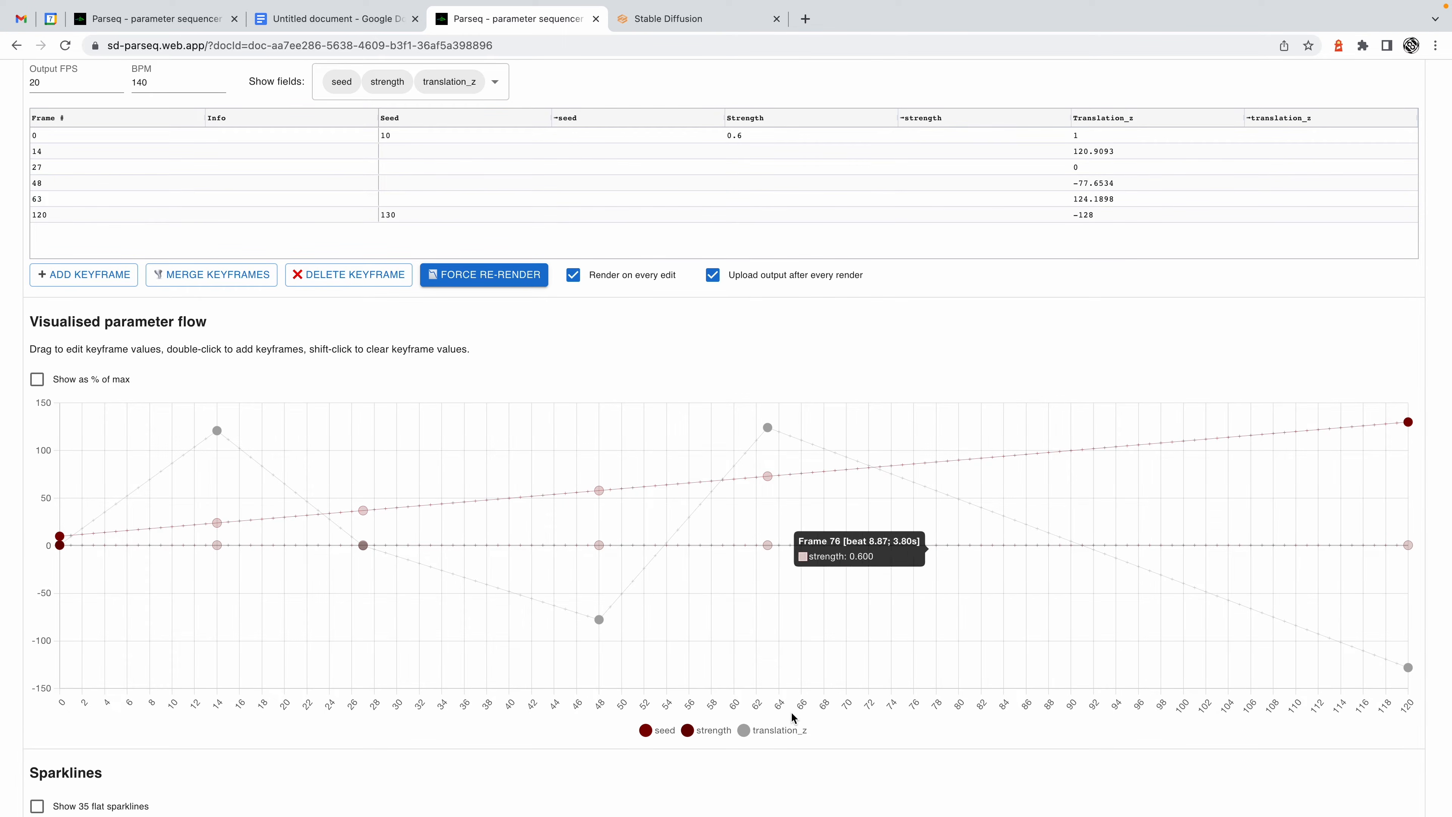
Switch to Stable Diffusion, generate the Deforum animation with the new translation_z keyframes, and play the resulting video.
{"action": "scroll", "coordinate": [793, 717], "scroll_direction": "up", "scroll_amount": 1}
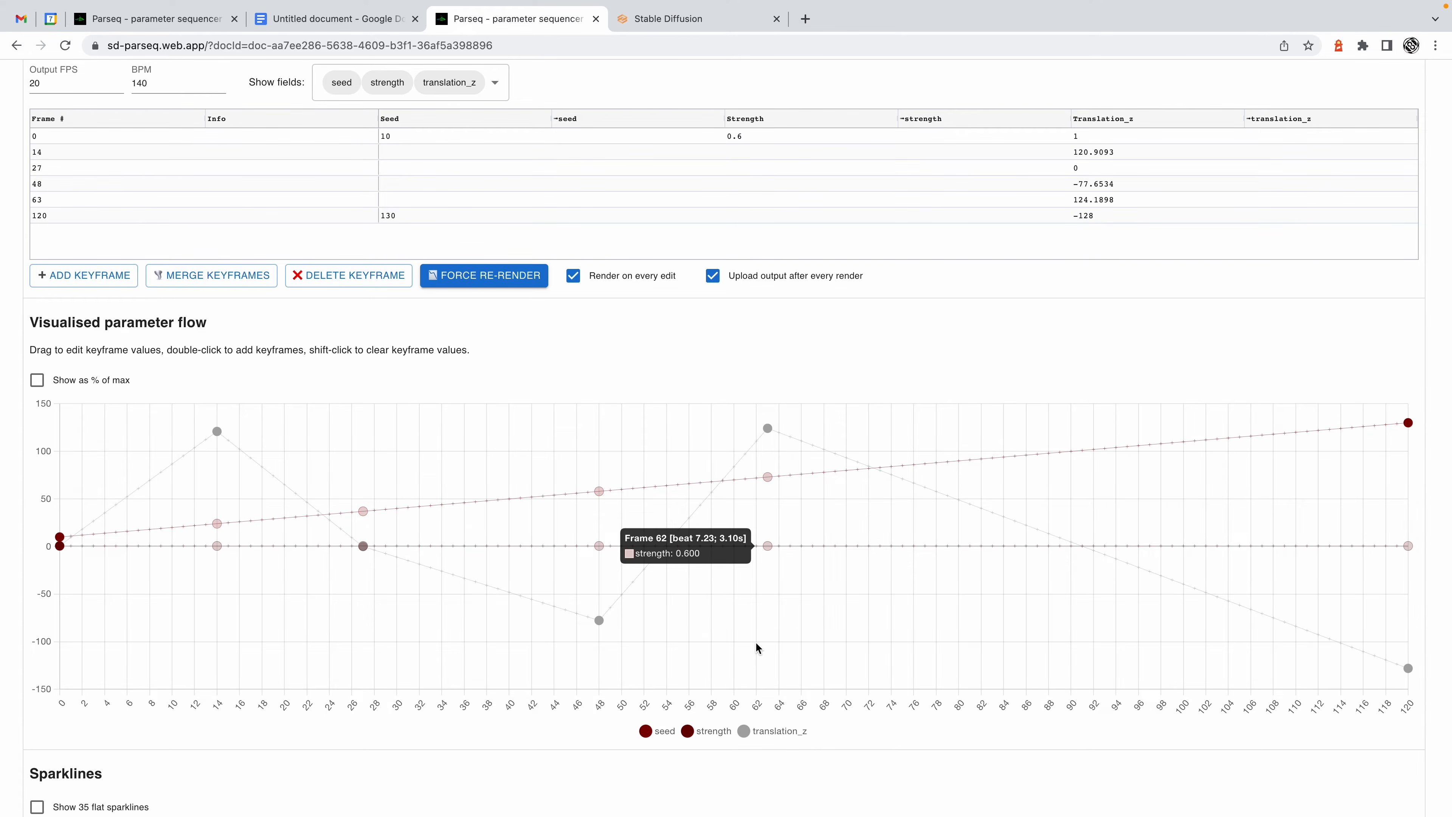
{"action": "left_click", "coordinate": [680, 17]}
{"action": "left_click", "coordinate": [1046, 577]}
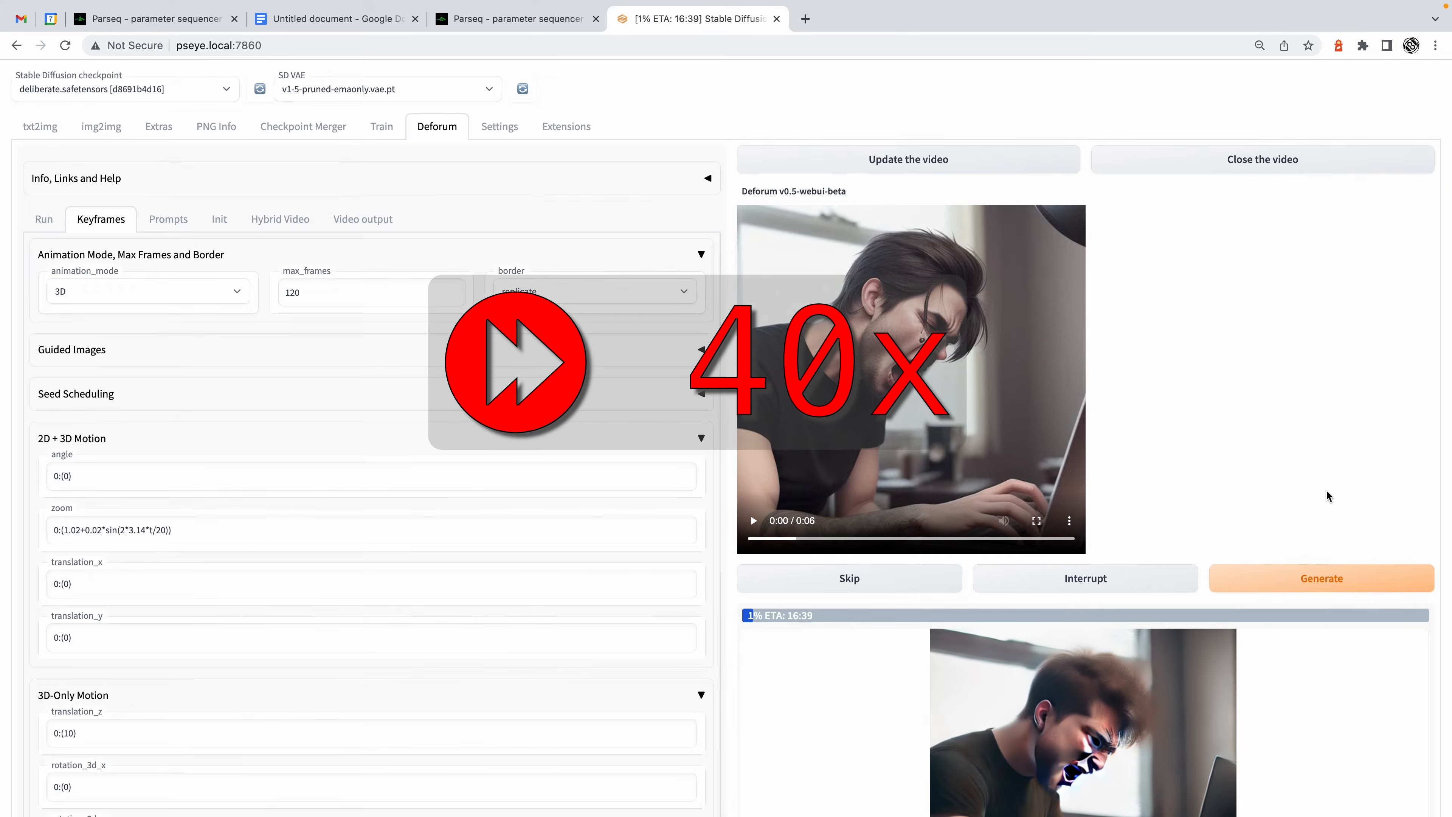
{"action": "scroll", "coordinate": [1327, 489], "scroll_direction": "down", "scroll_amount": 4}
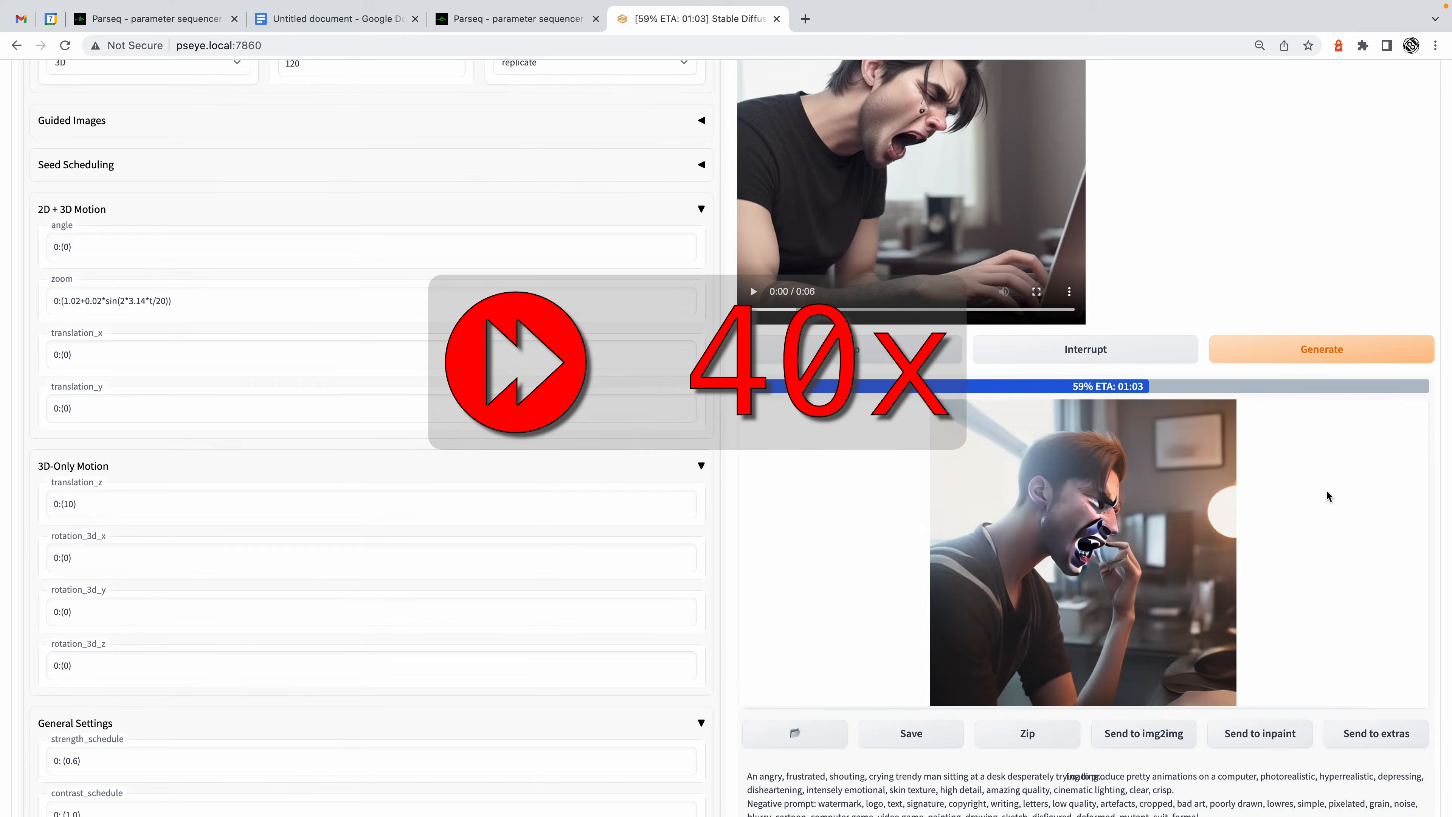
{"action": "left_click", "coordinate": [754, 460]}
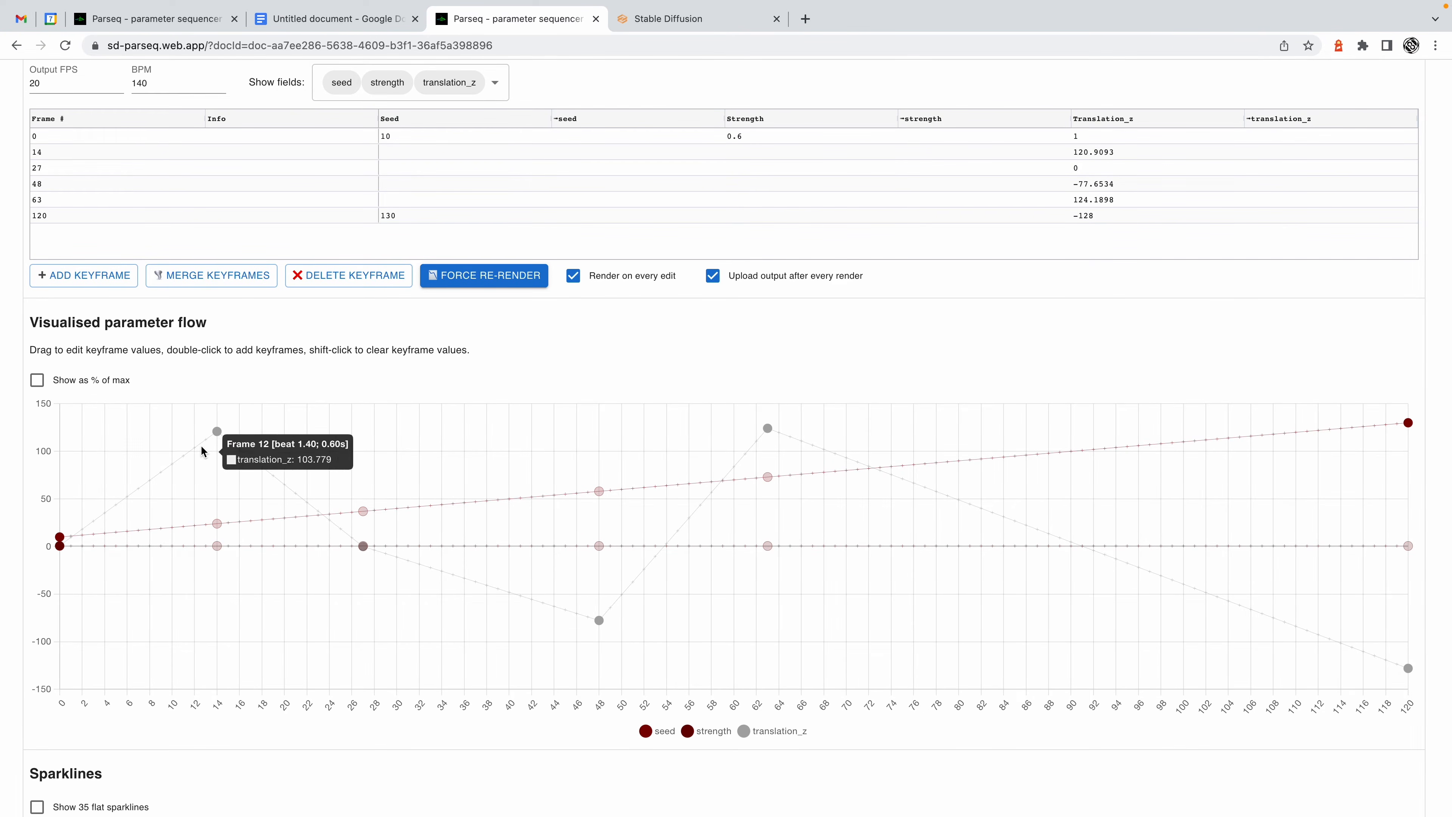
Set the translation_z interpolation at frame 0 to C in Parseq.
{"action": "scroll", "coordinate": [247, 456], "scroll_direction": "up", "scroll_amount": 1}
{"action": "double_click", "coordinate": [1284, 162]}
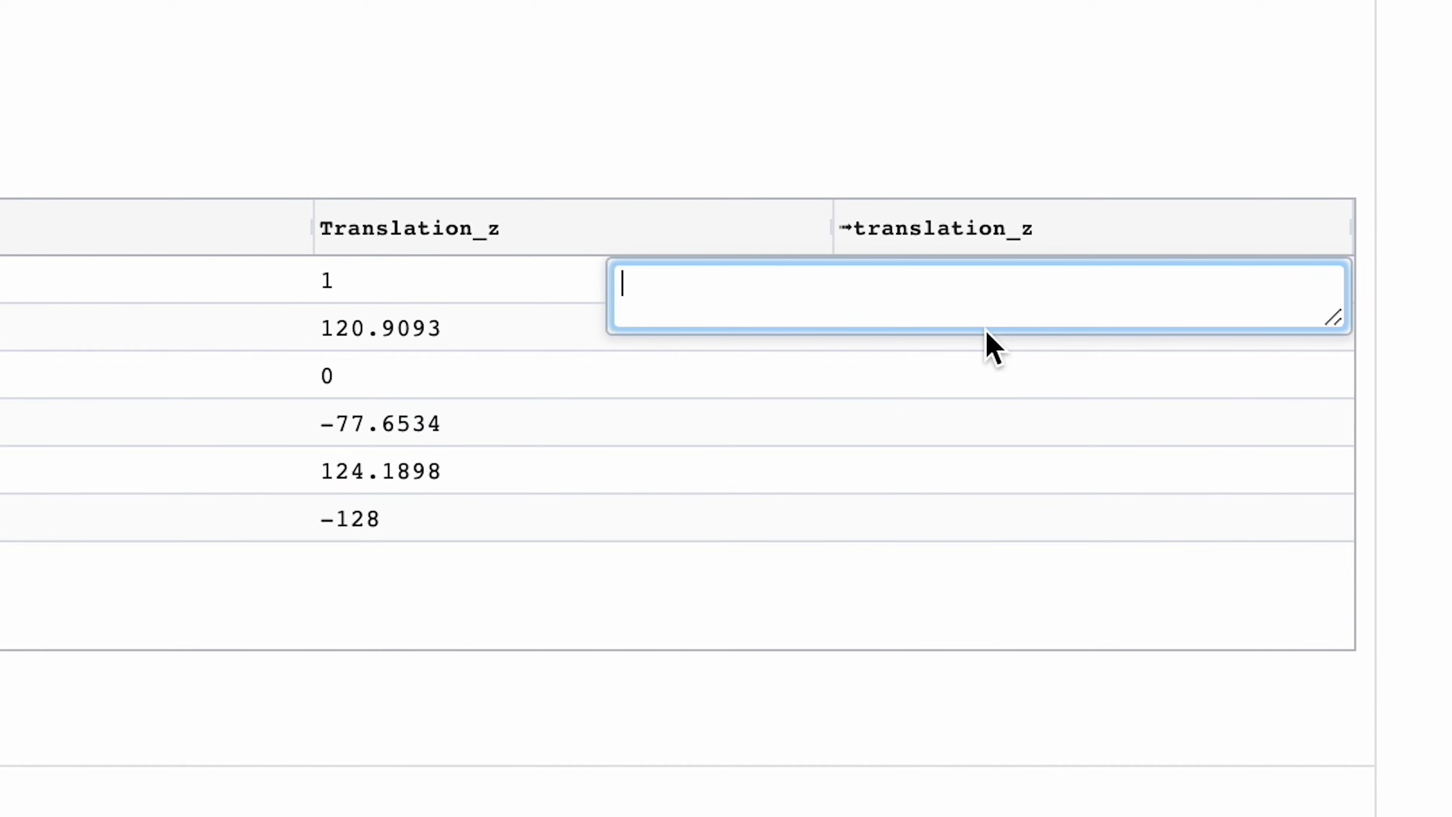
{"action": "key", "text": "Return"}
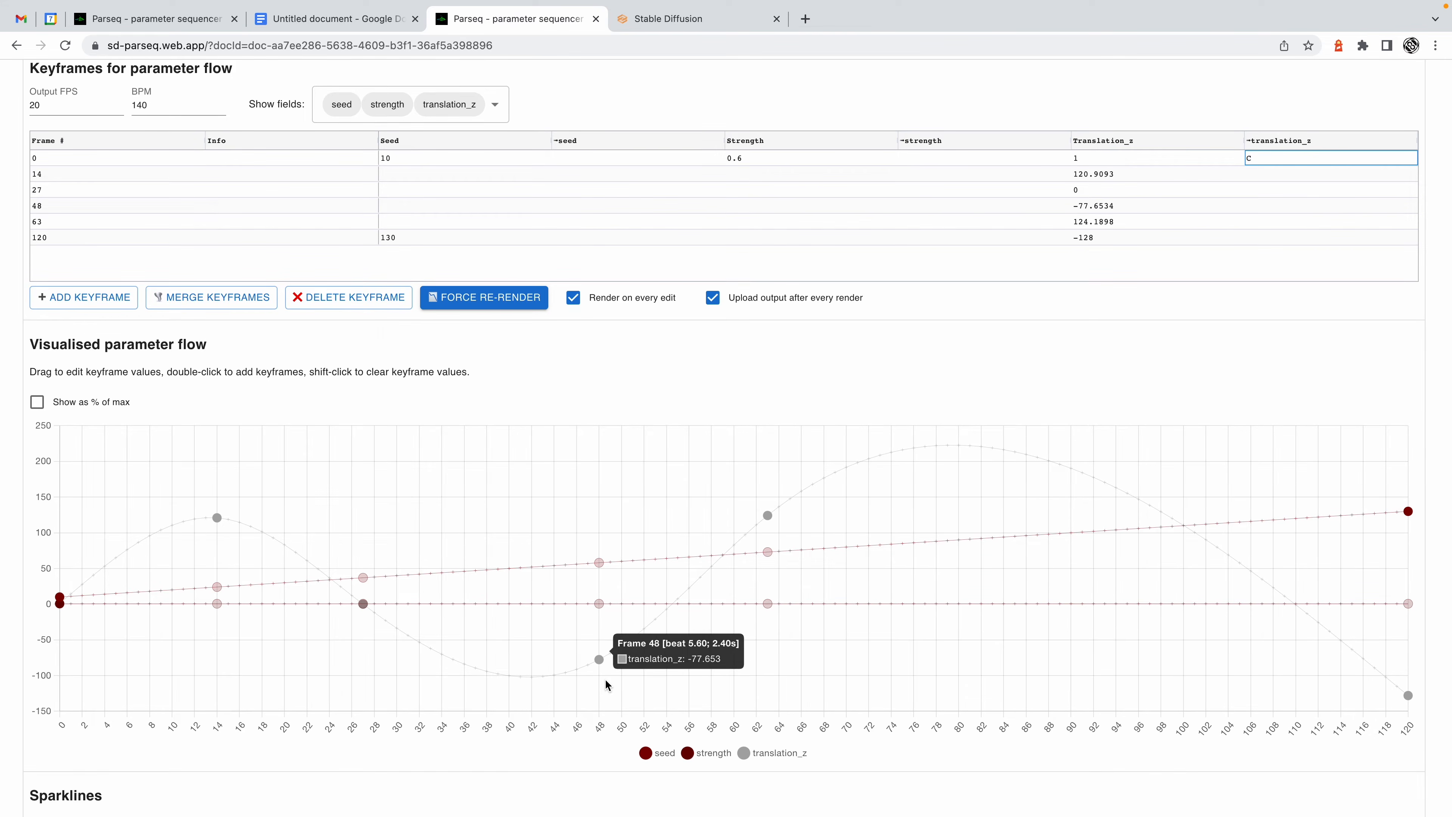
Clear the translation_z interpolation at frame 0 and re-enter it as L.
{"action": "double_click", "coordinate": [1277, 157]}
{"action": "key", "text": "BackSpace"}
{"action": "key", "text": "Return"}
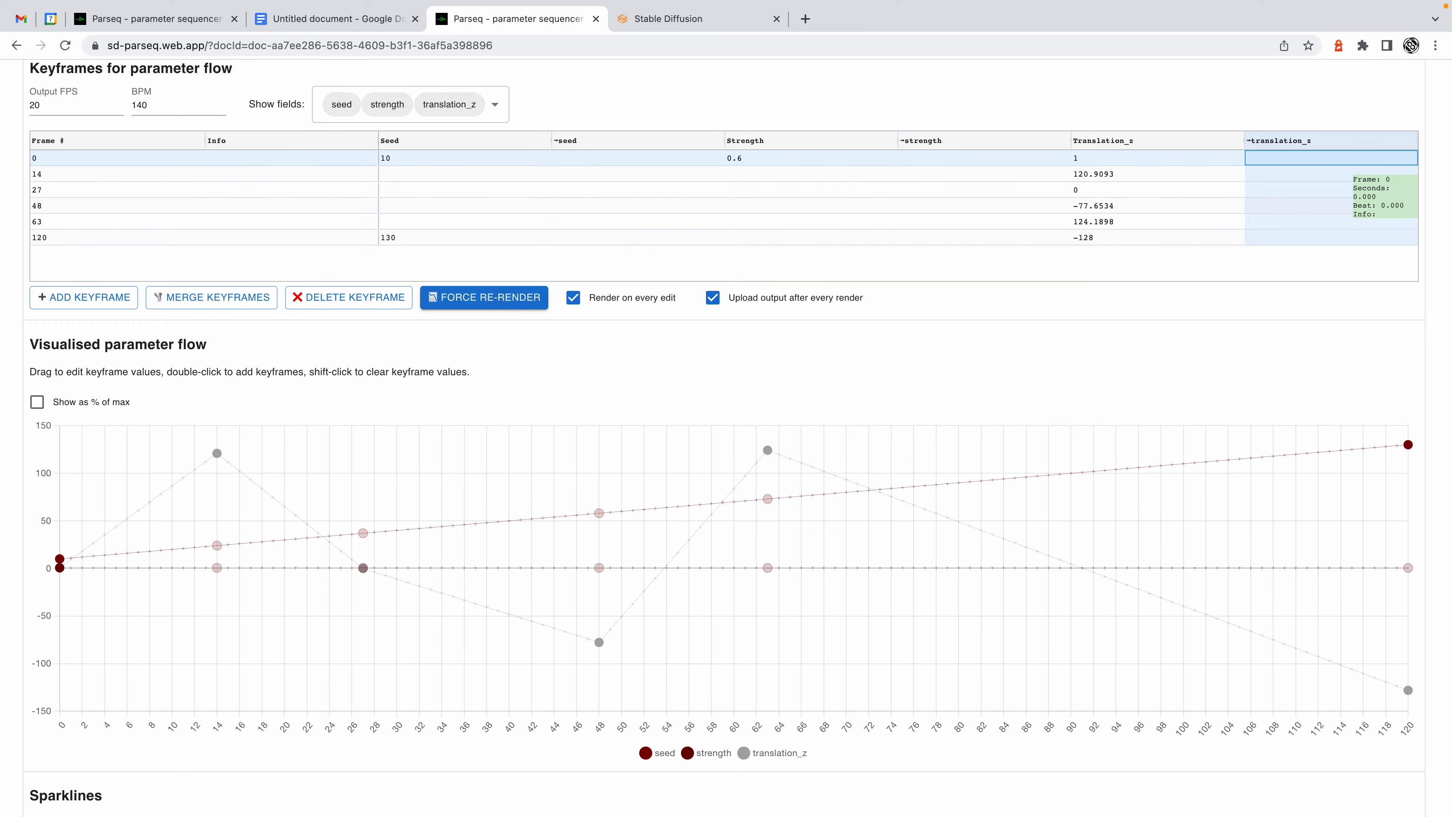
{"action": "double_click", "coordinate": [1298, 159]}
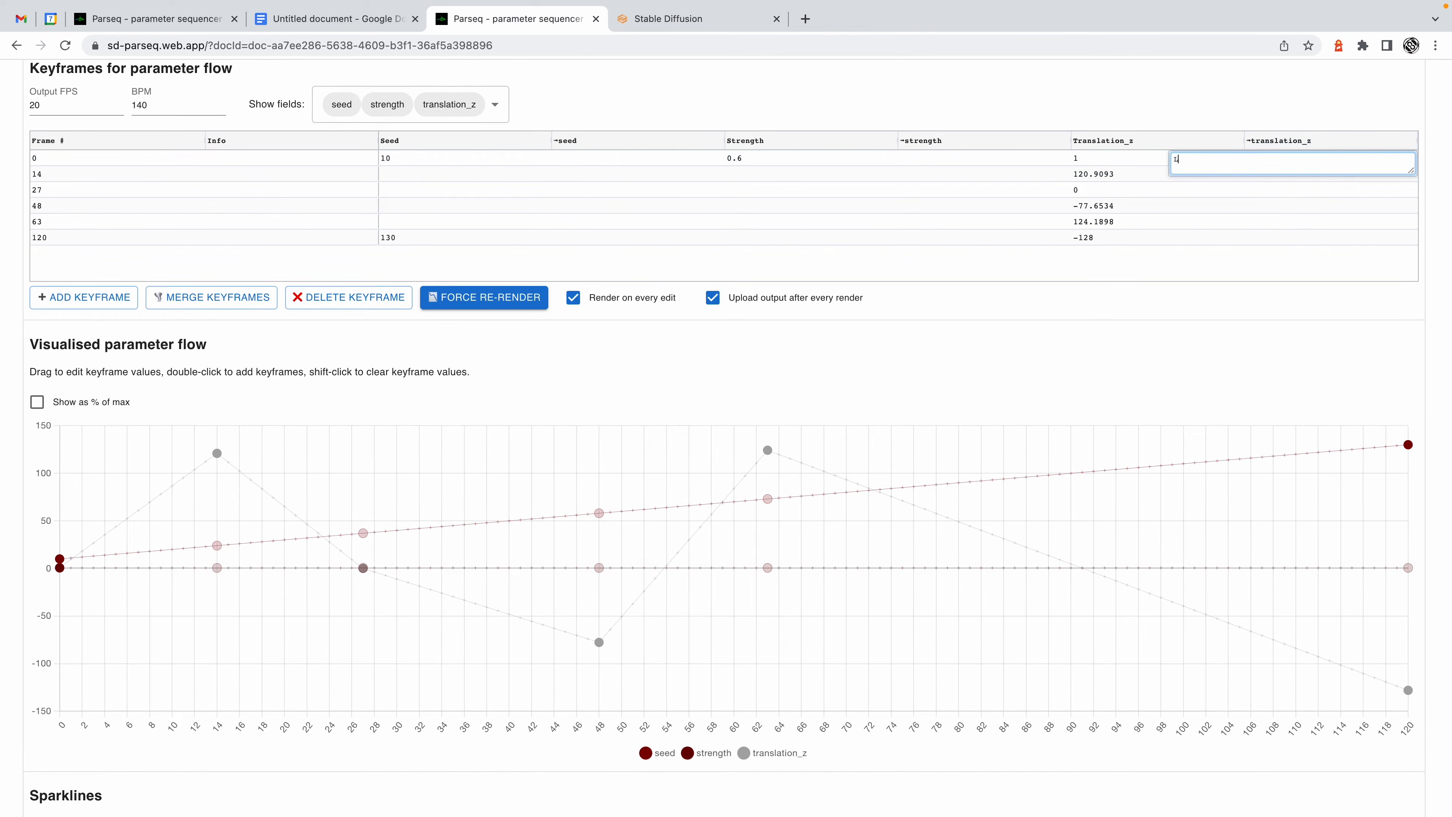
{"action": "type", "text": "L"}
{"action": "key", "text": "Return"}
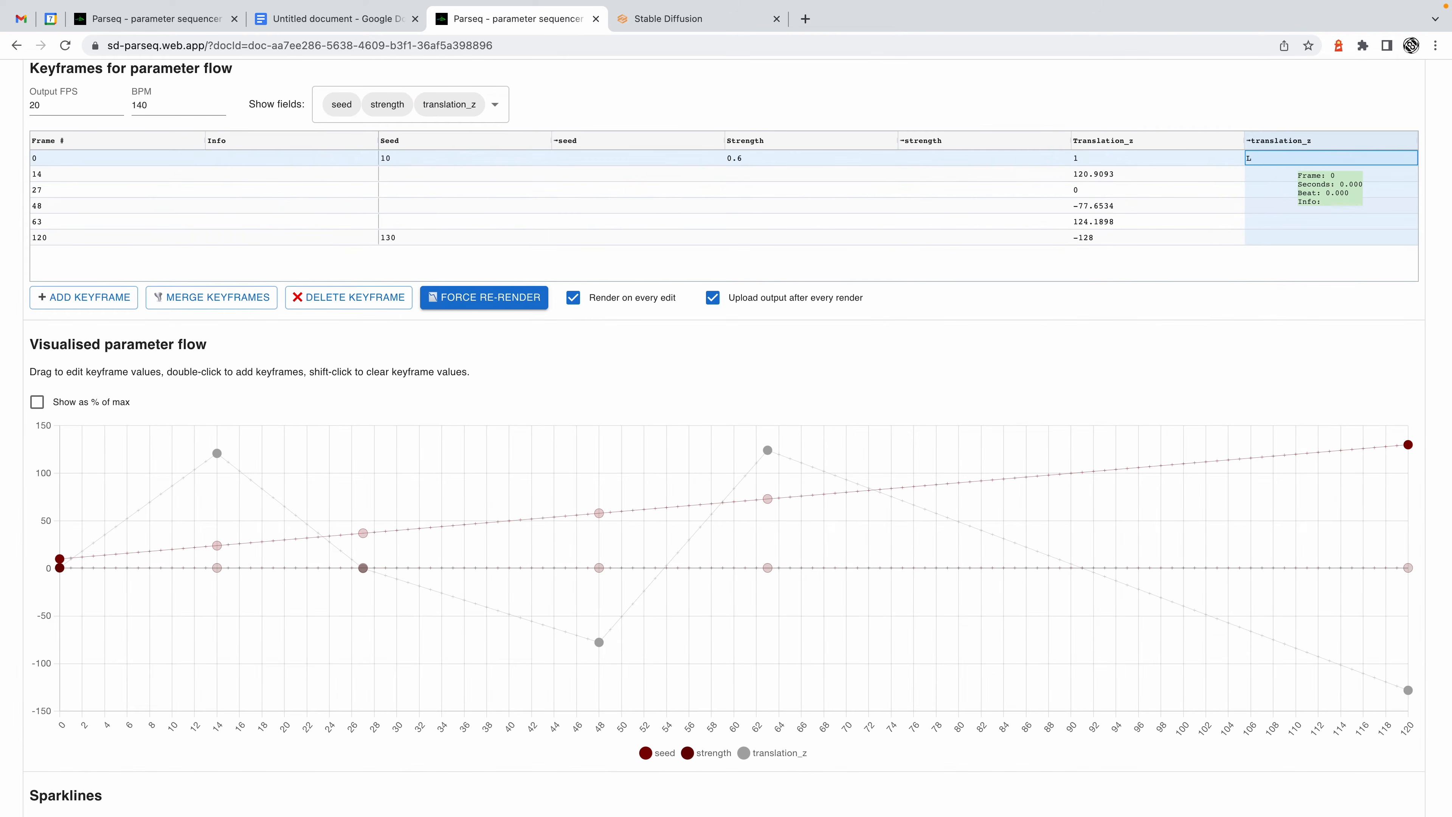
Try P as the translation_z interpolation at frame 0, then set it back to C.
{"action": "double_click", "coordinate": [1258, 161]}
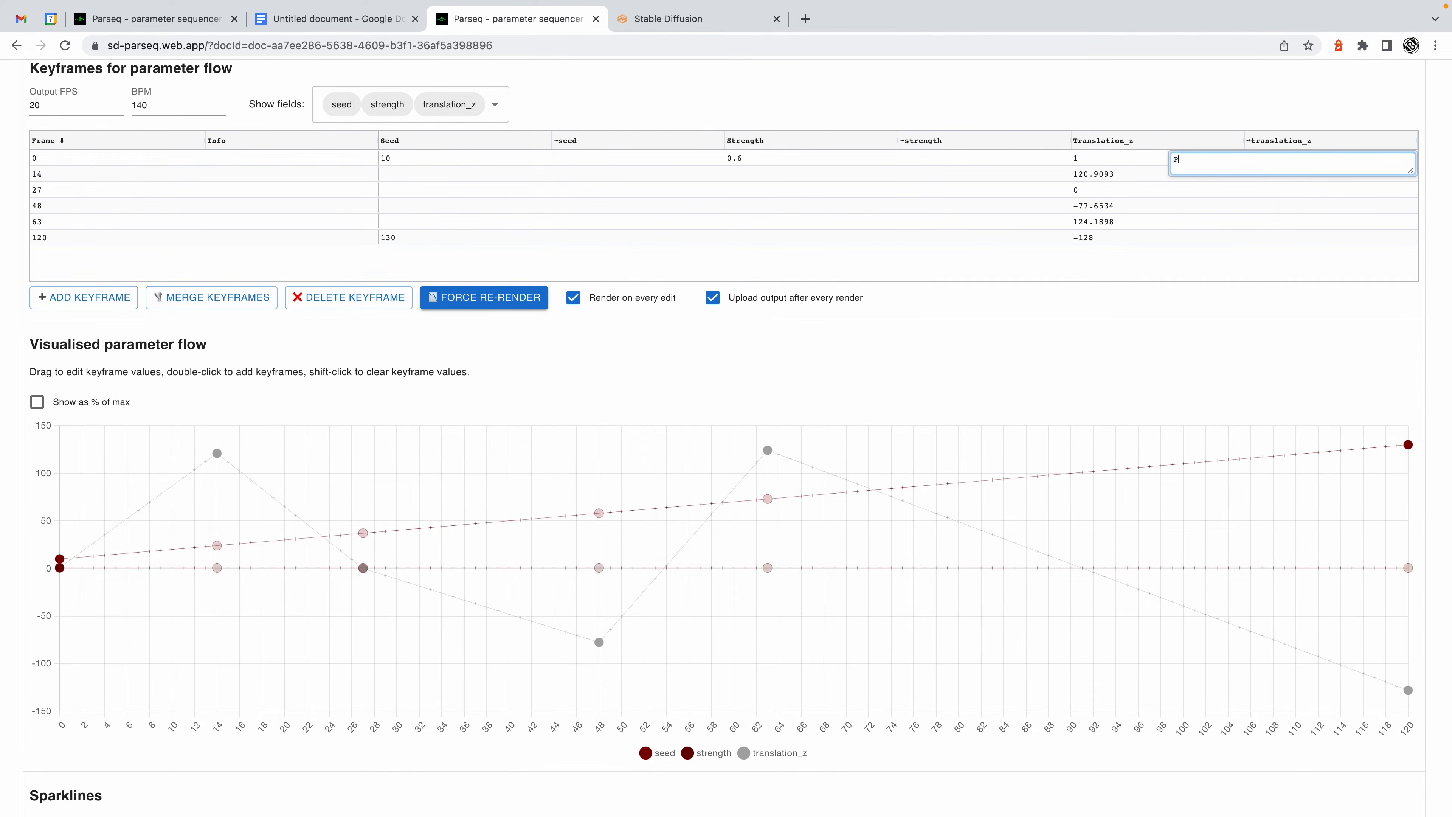
{"action": "type", "text": "P"}
{"action": "key", "text": "Return"}
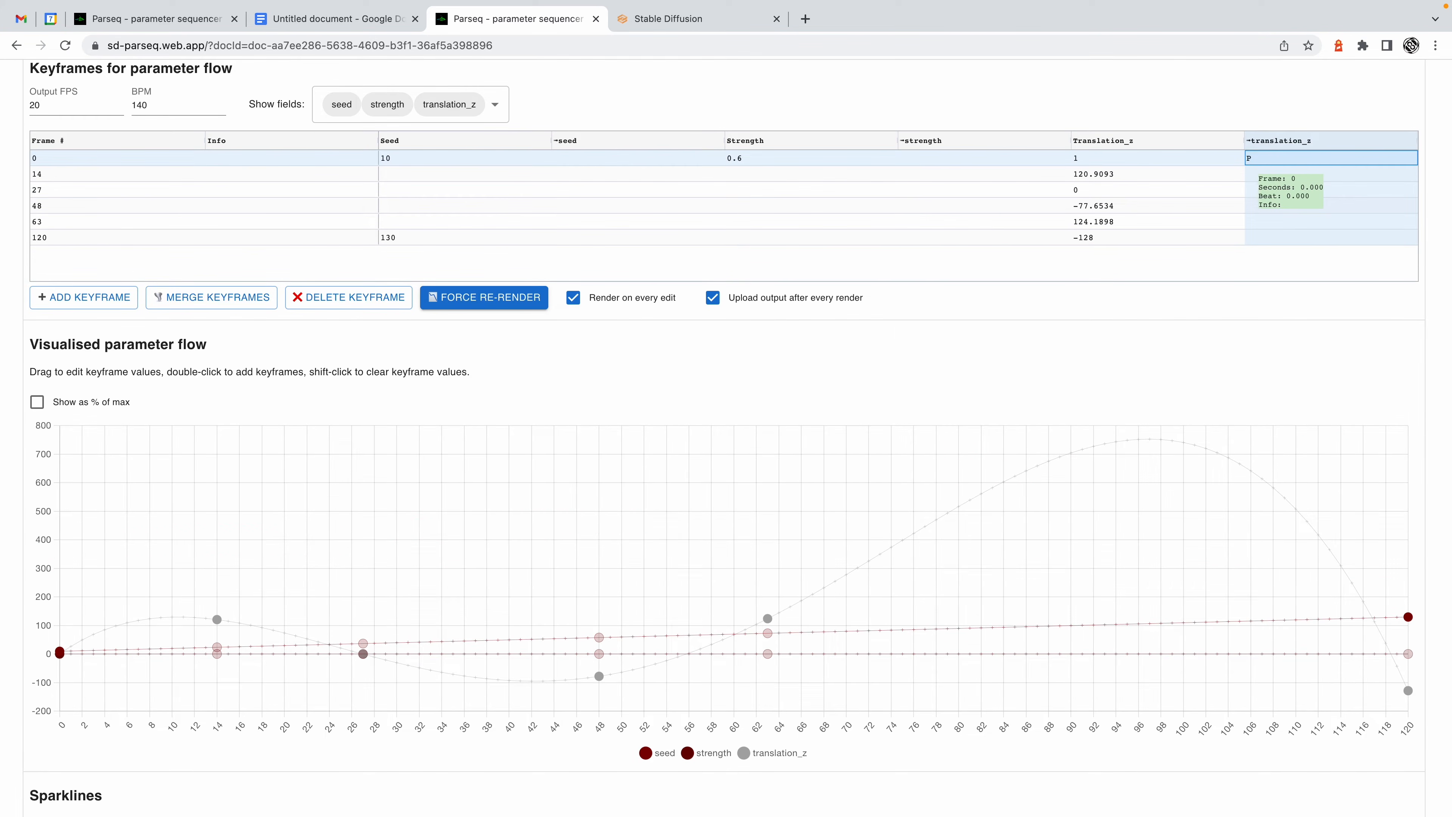
{"action": "double_click", "coordinate": [1279, 160]}
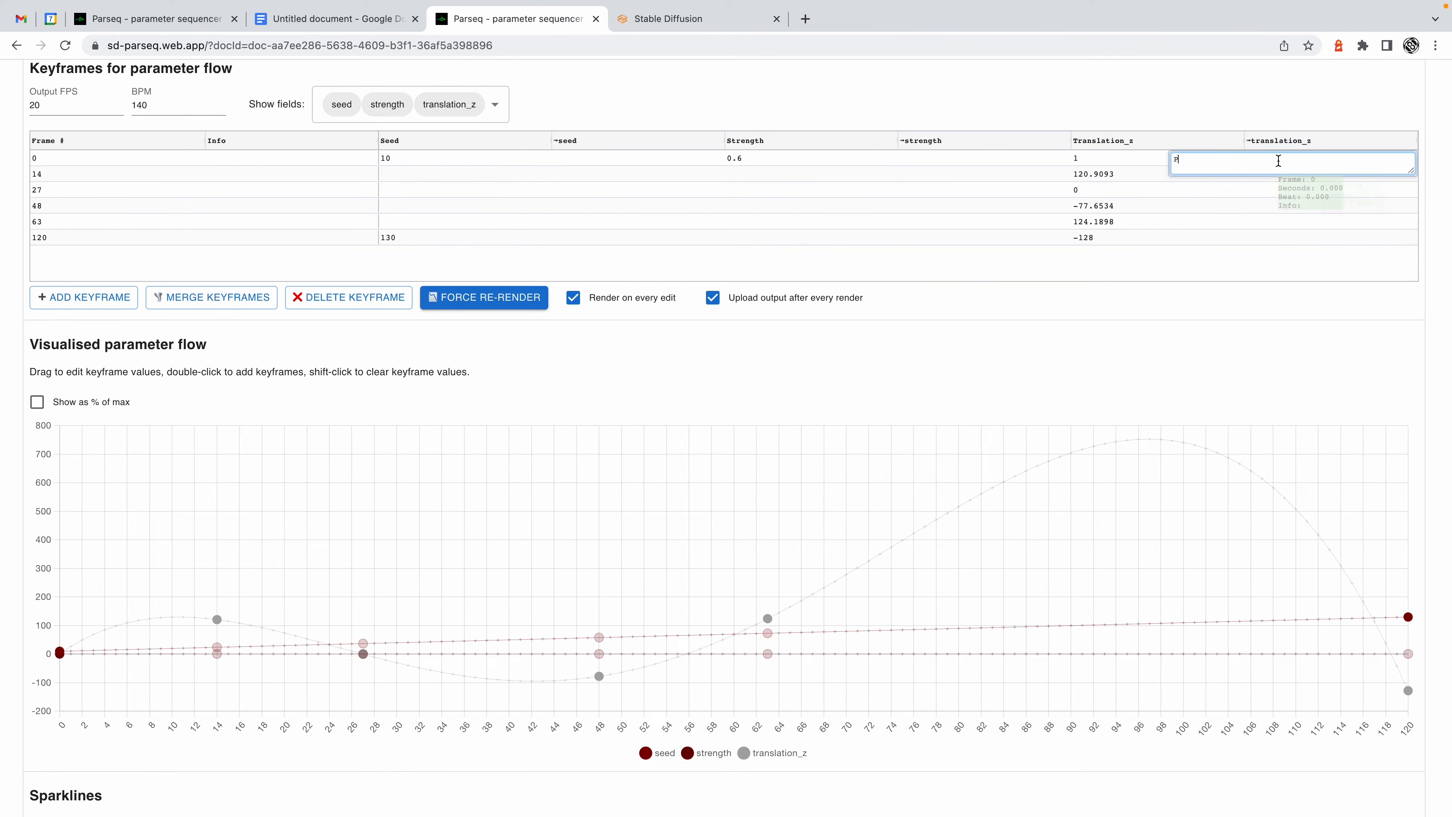
{"action": "key", "text": "Return"}
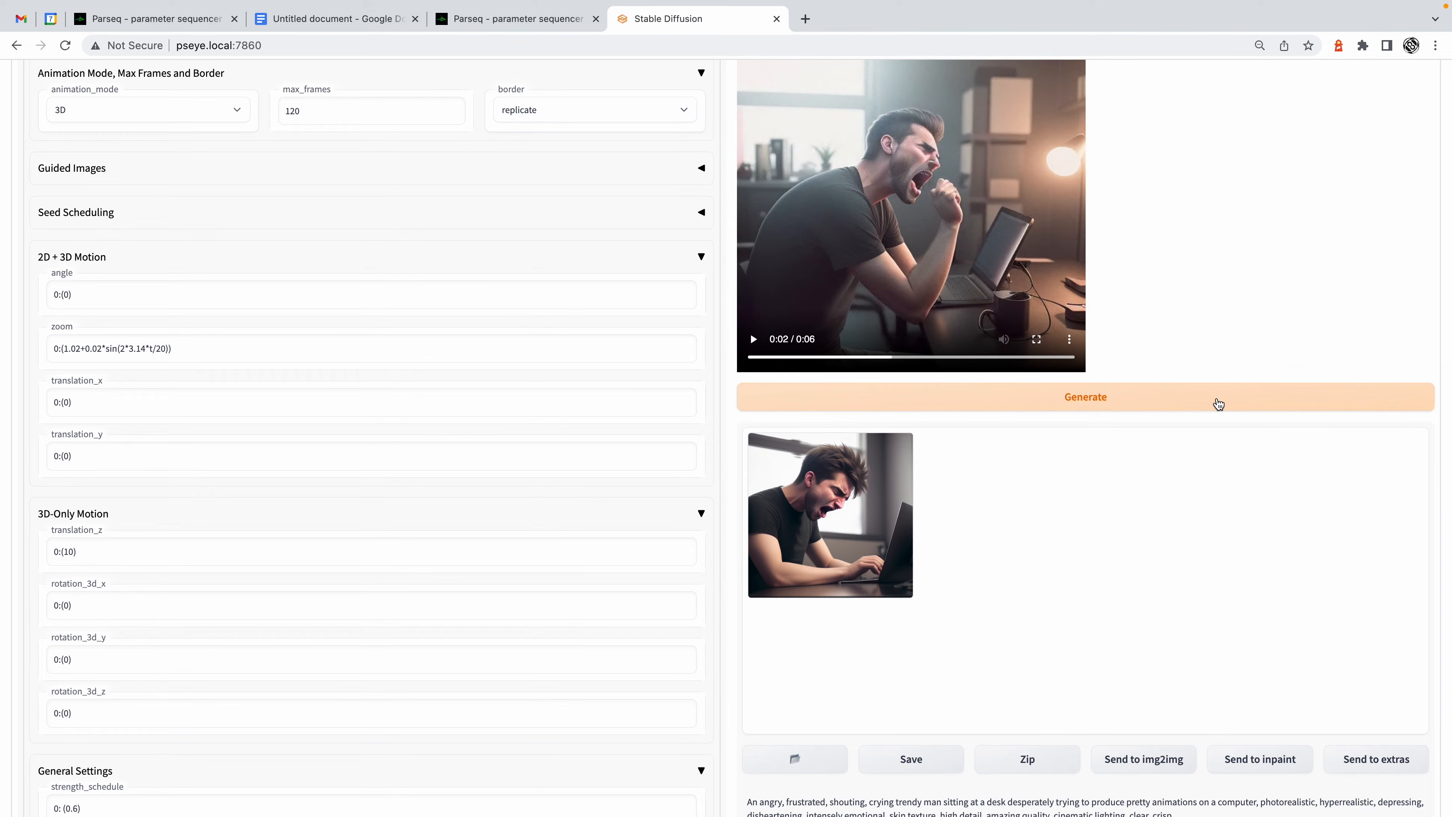
Rewind the Deforum animation video to its start and play it, then play the video once more from 0:00.
{"action": "scroll", "coordinate": [1218, 404], "scroll_direction": "up", "scroll_amount": 1}
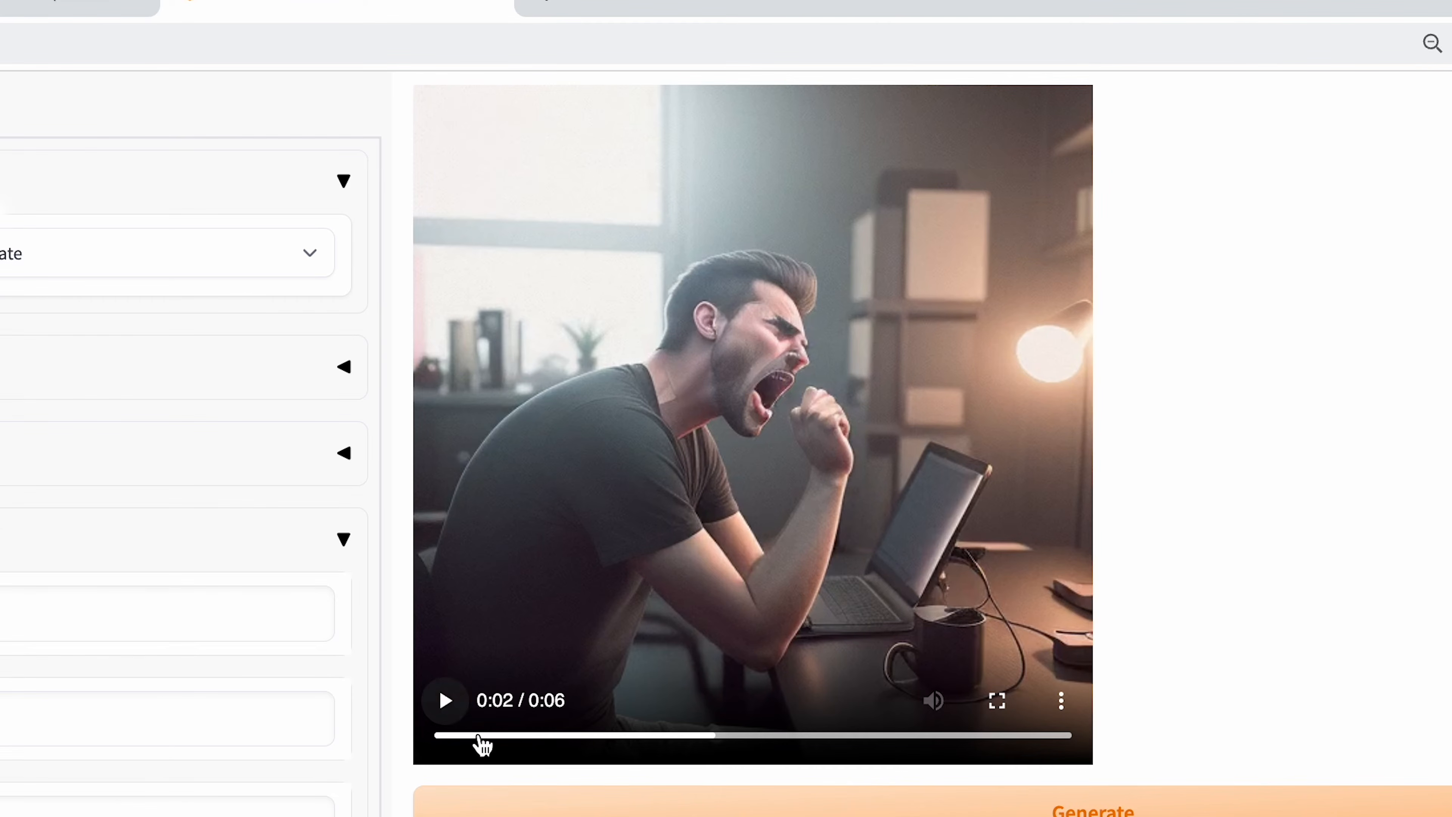
{"action": "left_click_drag", "start_coordinate": [478, 737], "coordinate": [371, 745]}
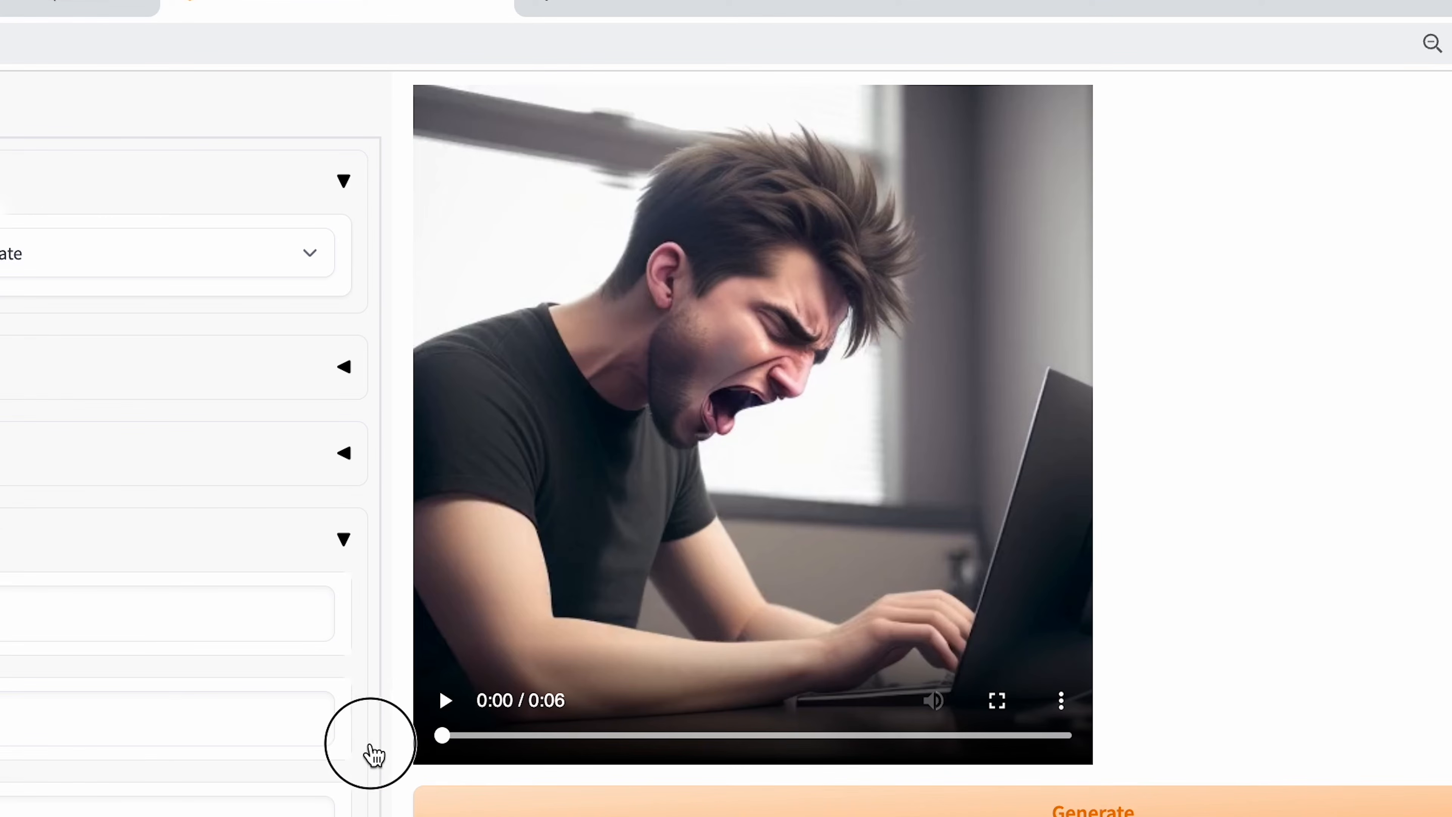
{"action": "left_click", "coordinate": [446, 700]}
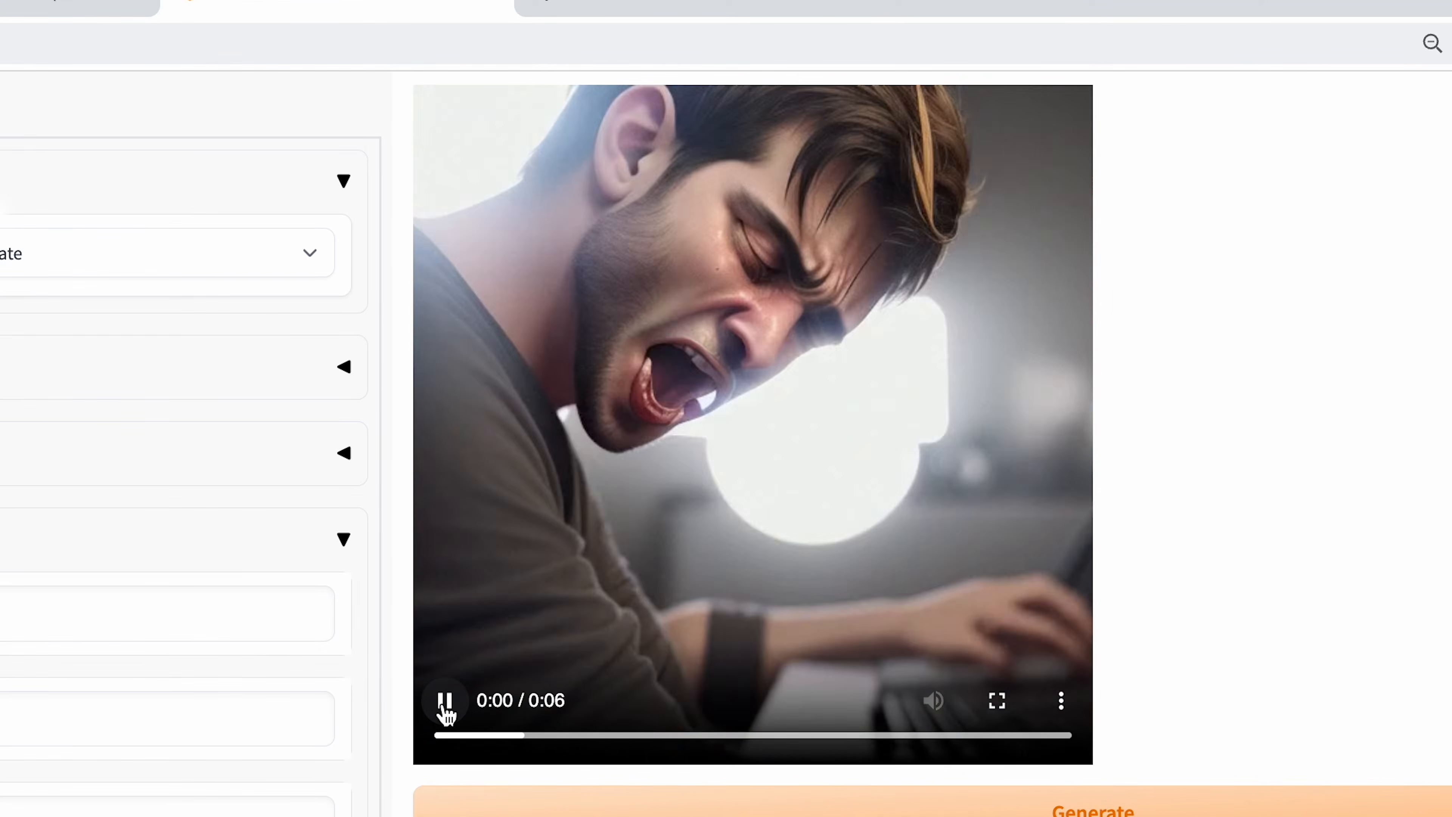
{"action": "scroll", "coordinate": [447, 632], "scroll_direction": "up", "scroll_amount": 2}
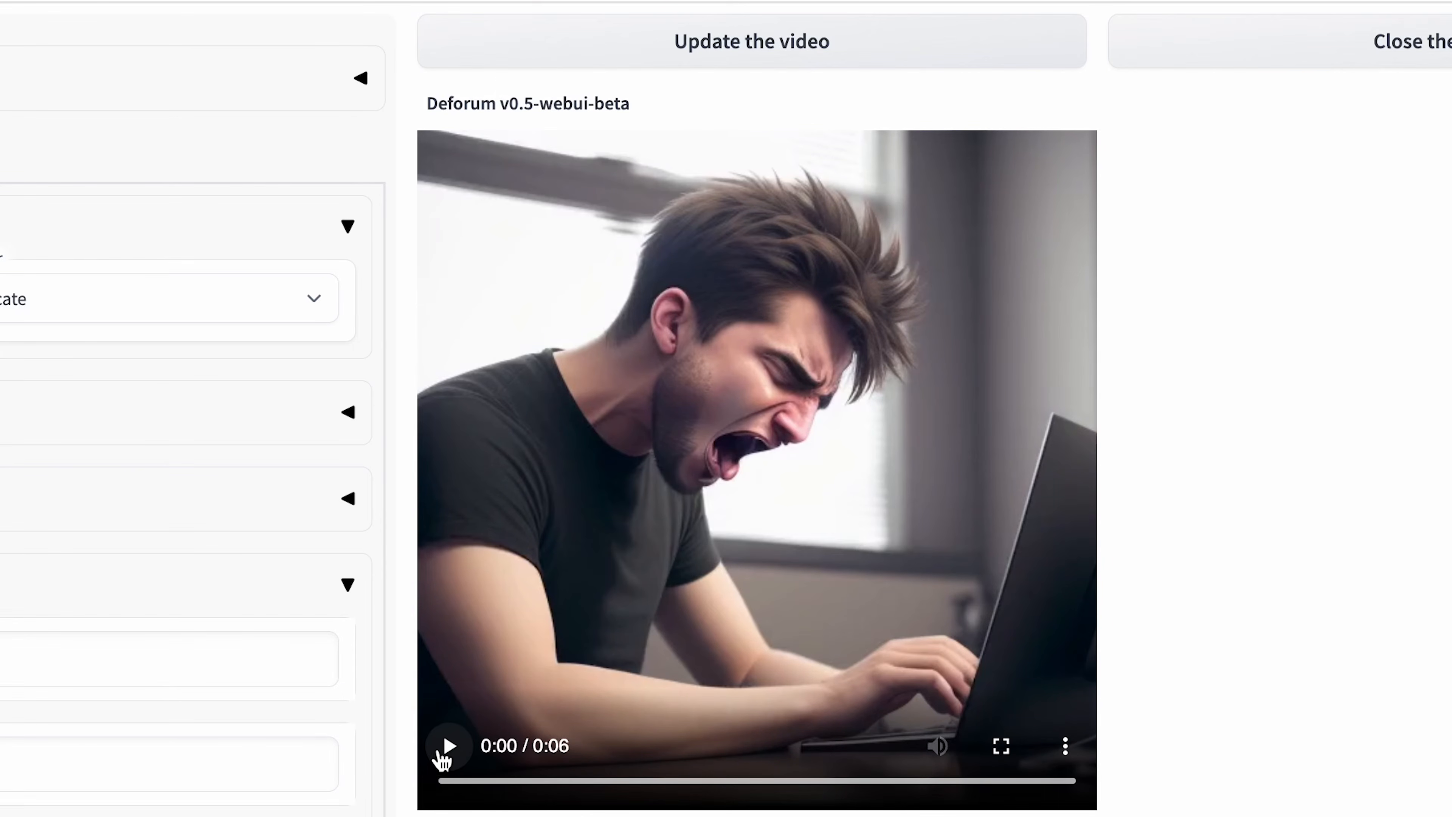
{"action": "left_click", "coordinate": [442, 756]}
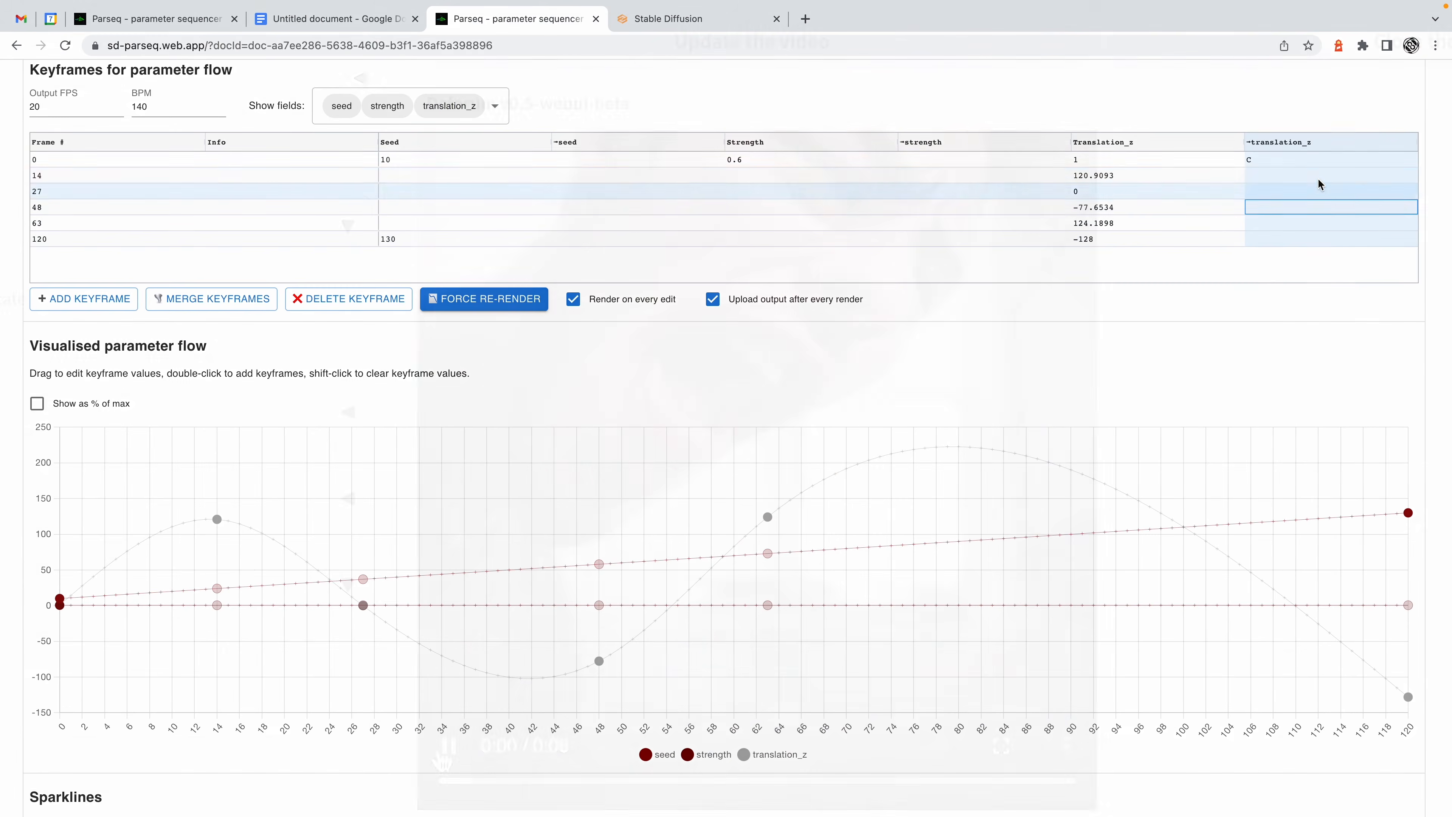
Set the translation_z interpolation at frame 0 to S in Parseq and inspect the curve around frame 14.
{"action": "left_click", "coordinate": [1292, 163]}
{"action": "type", "text": "0"}
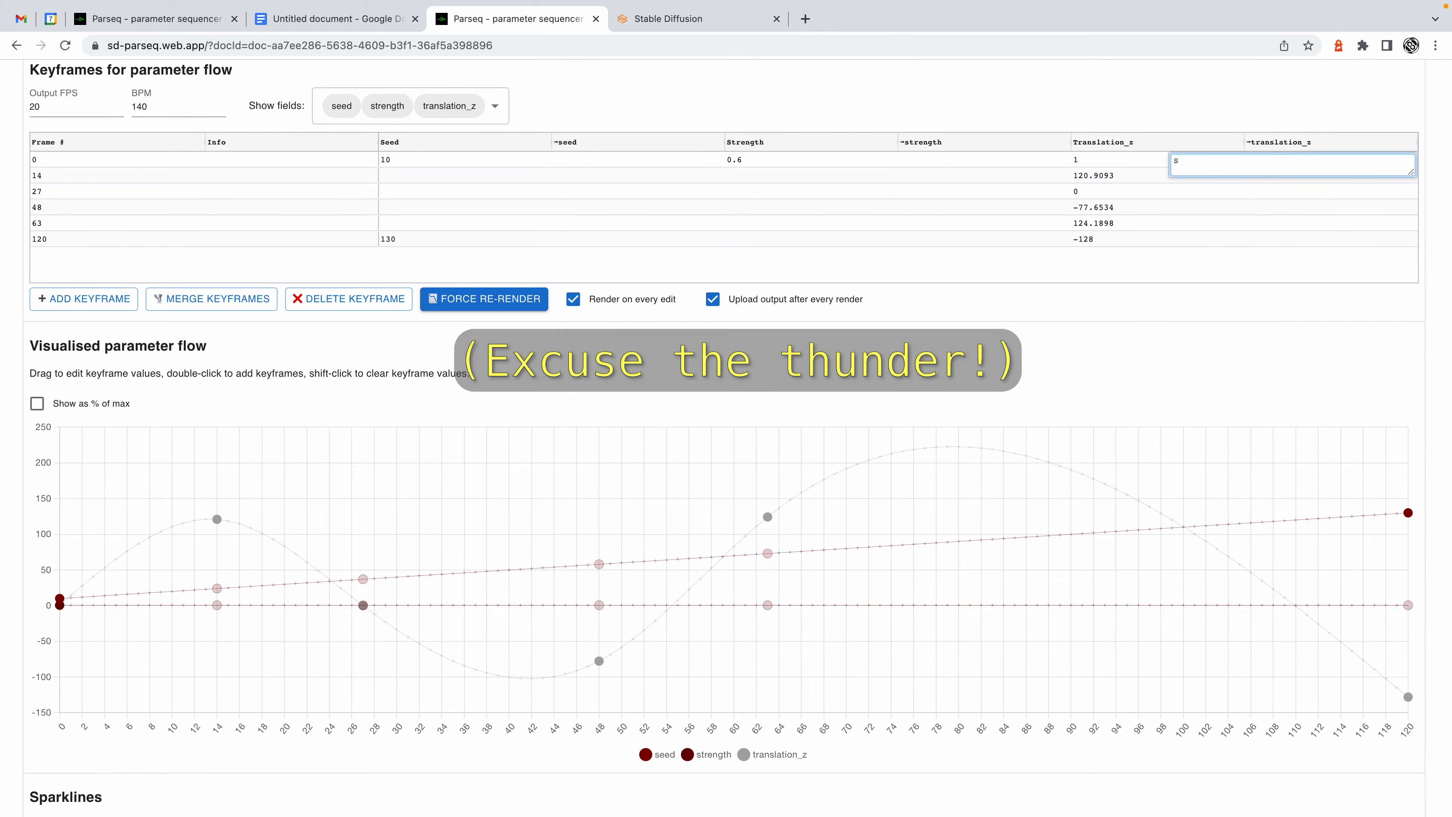
{"action": "key", "text": "Return"}
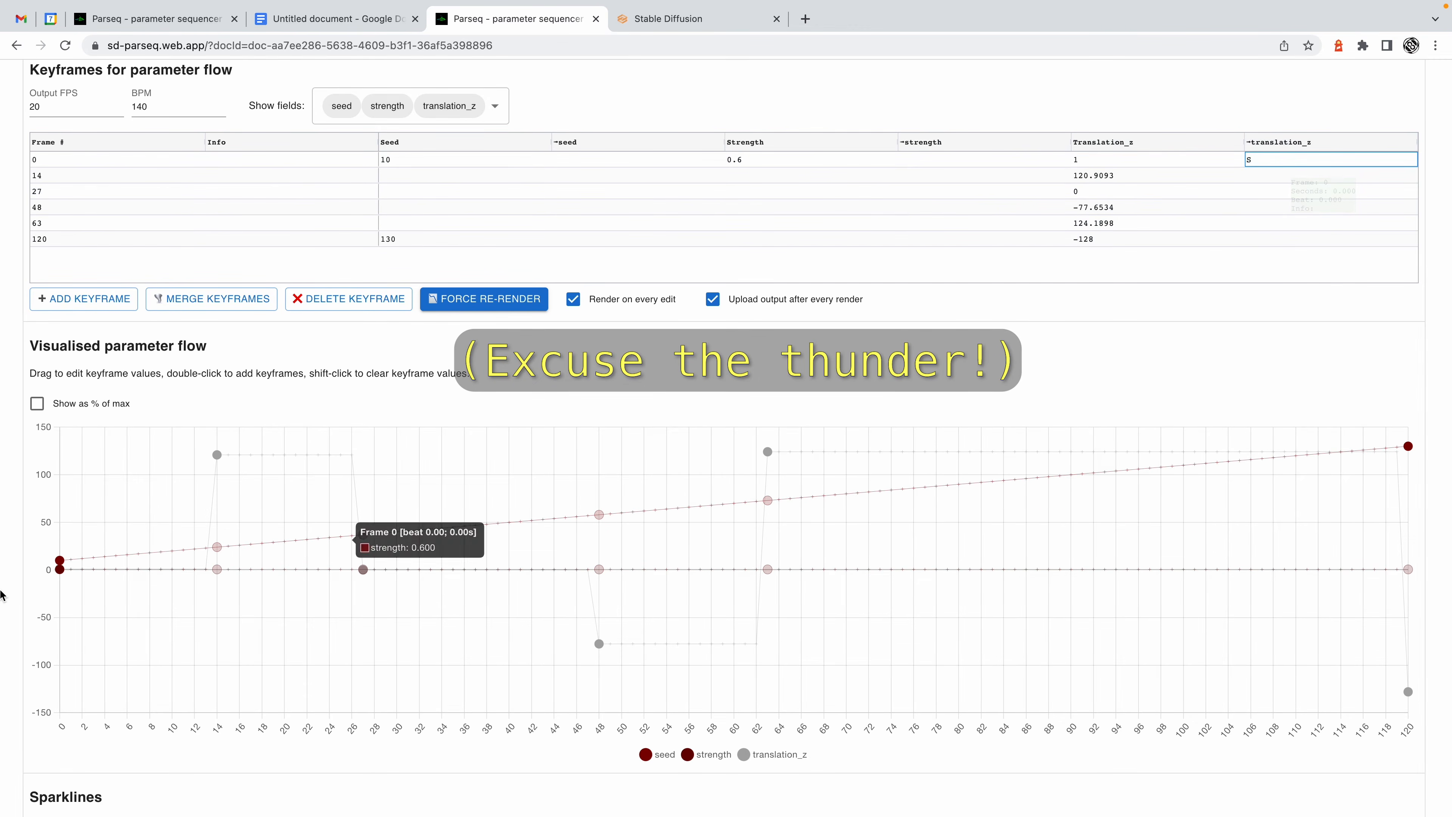
{"action": "left_click", "coordinate": [148, 485]}
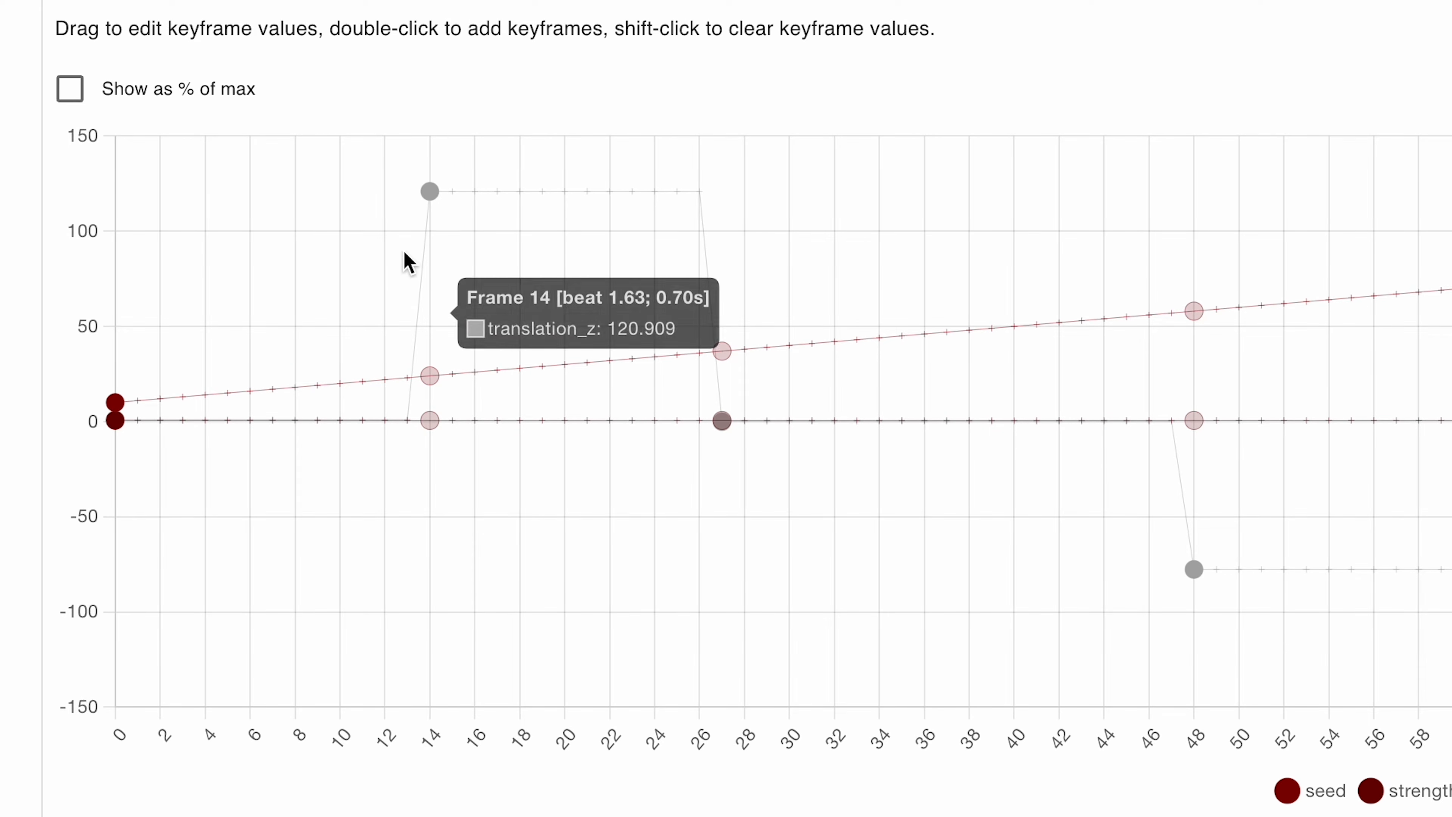
Set the seed interpolation at frame 0 to S and display the parameter graph as a percentage of the maximum.
{"action": "double_click", "coordinate": [580, 162]}
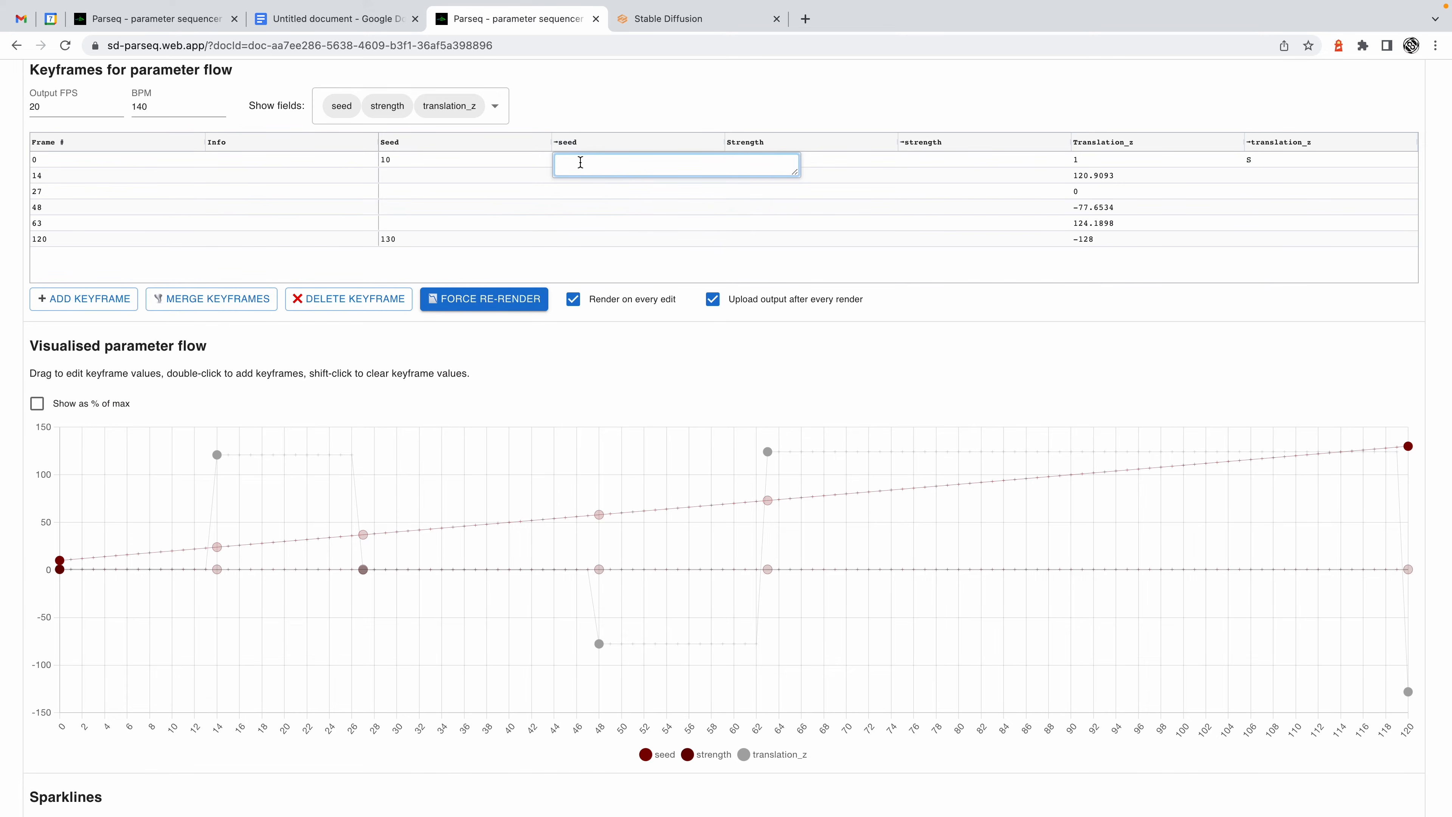
{"action": "type", "text": "s"}
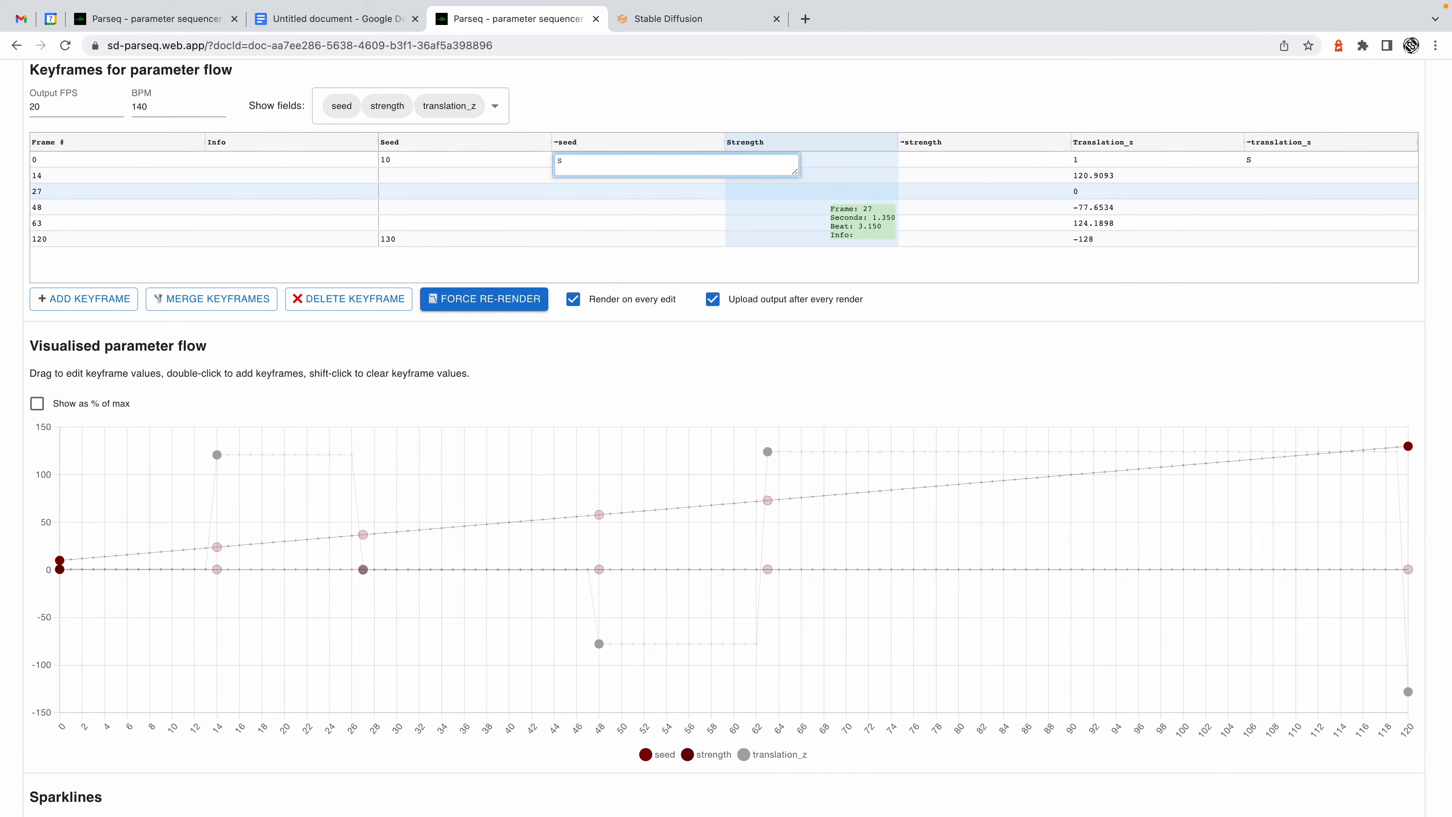
{"action": "key", "text": "Return"}
{"action": "left_click", "coordinate": [37, 403]}
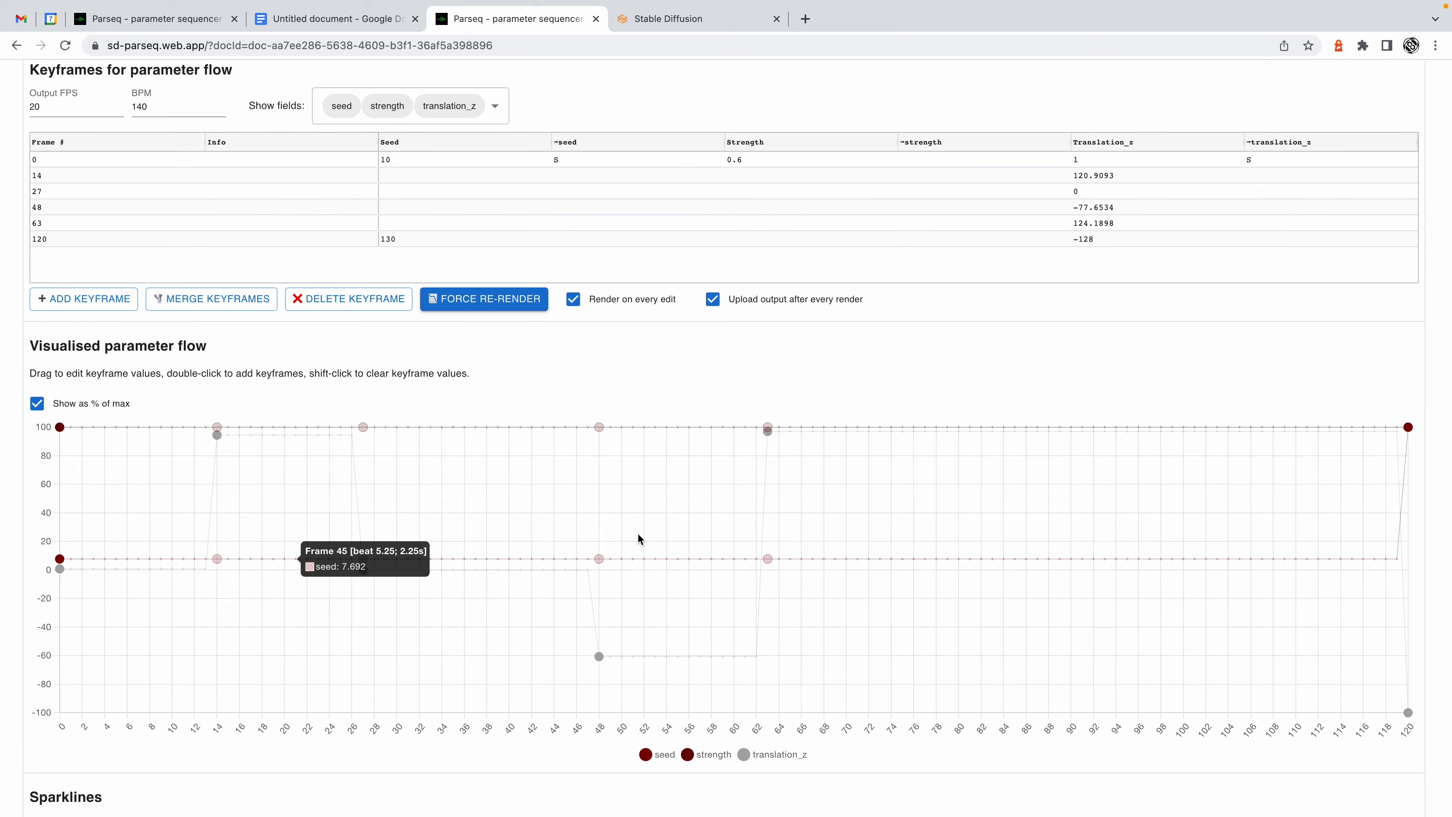
Change the seed interpolation at frame 0 to the formula S+f.
{"action": "double_click", "coordinate": [593, 161]}
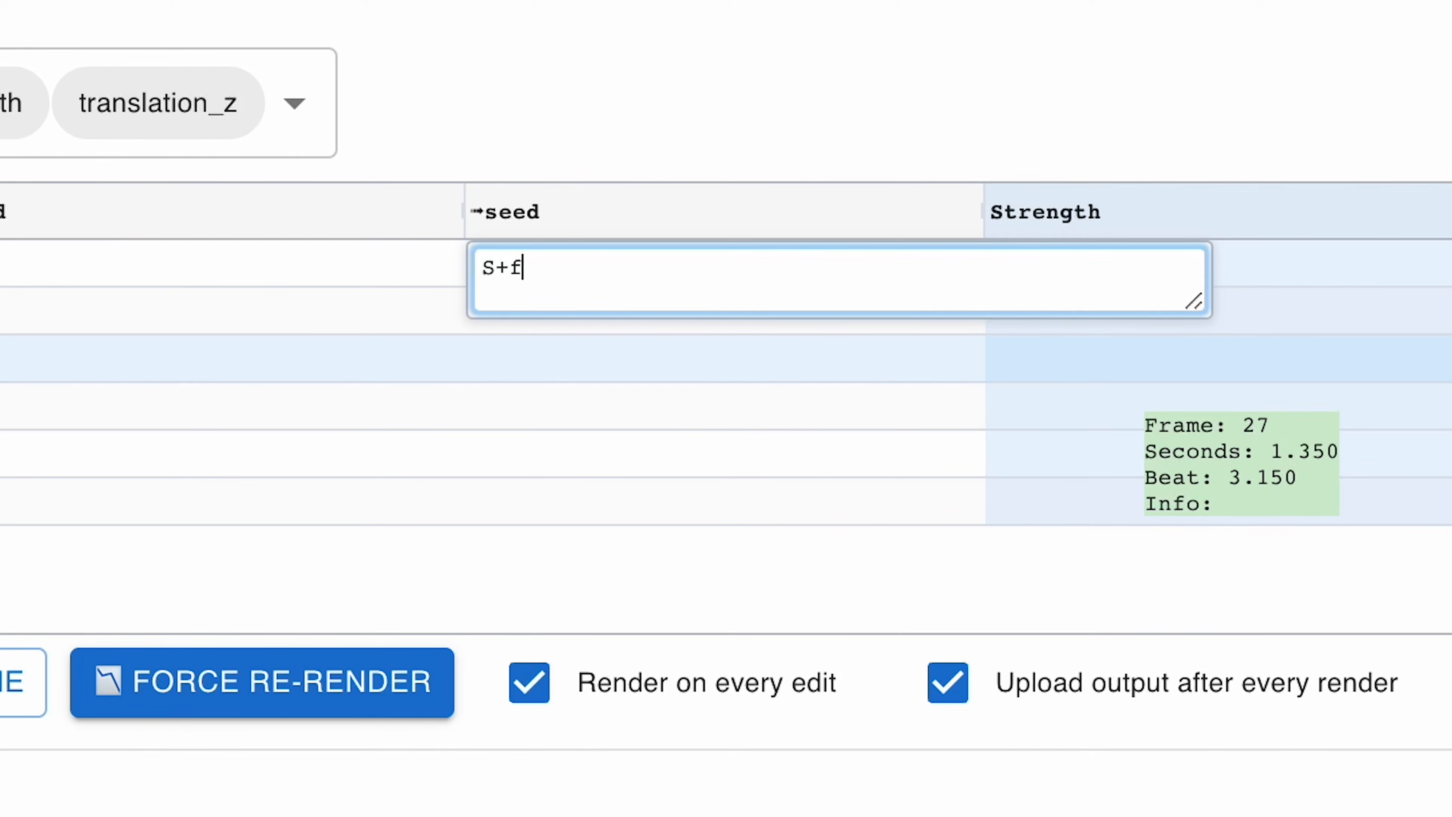
{"action": "key", "text": "super+a"}
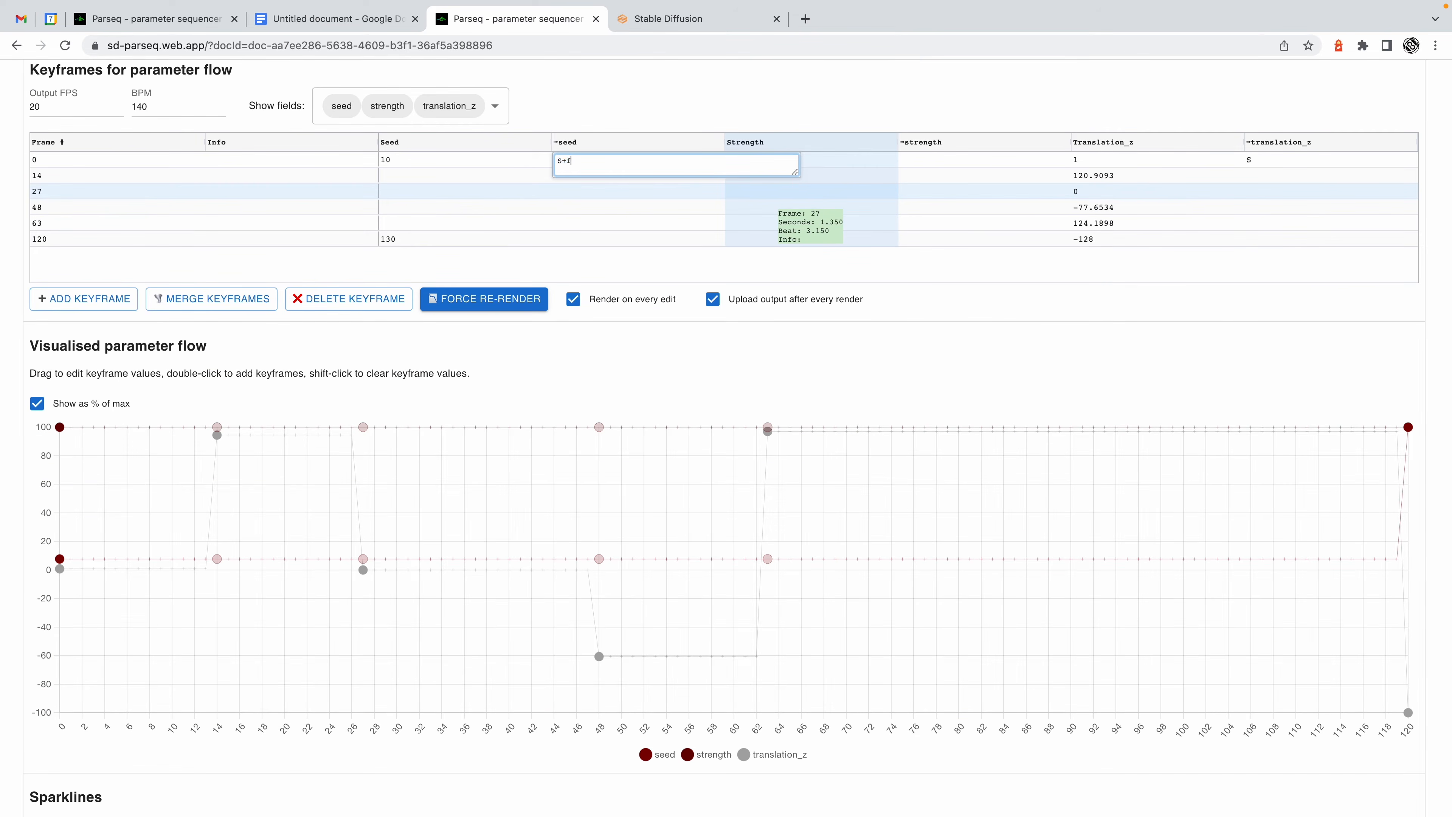
{"action": "key", "text": "Return"}
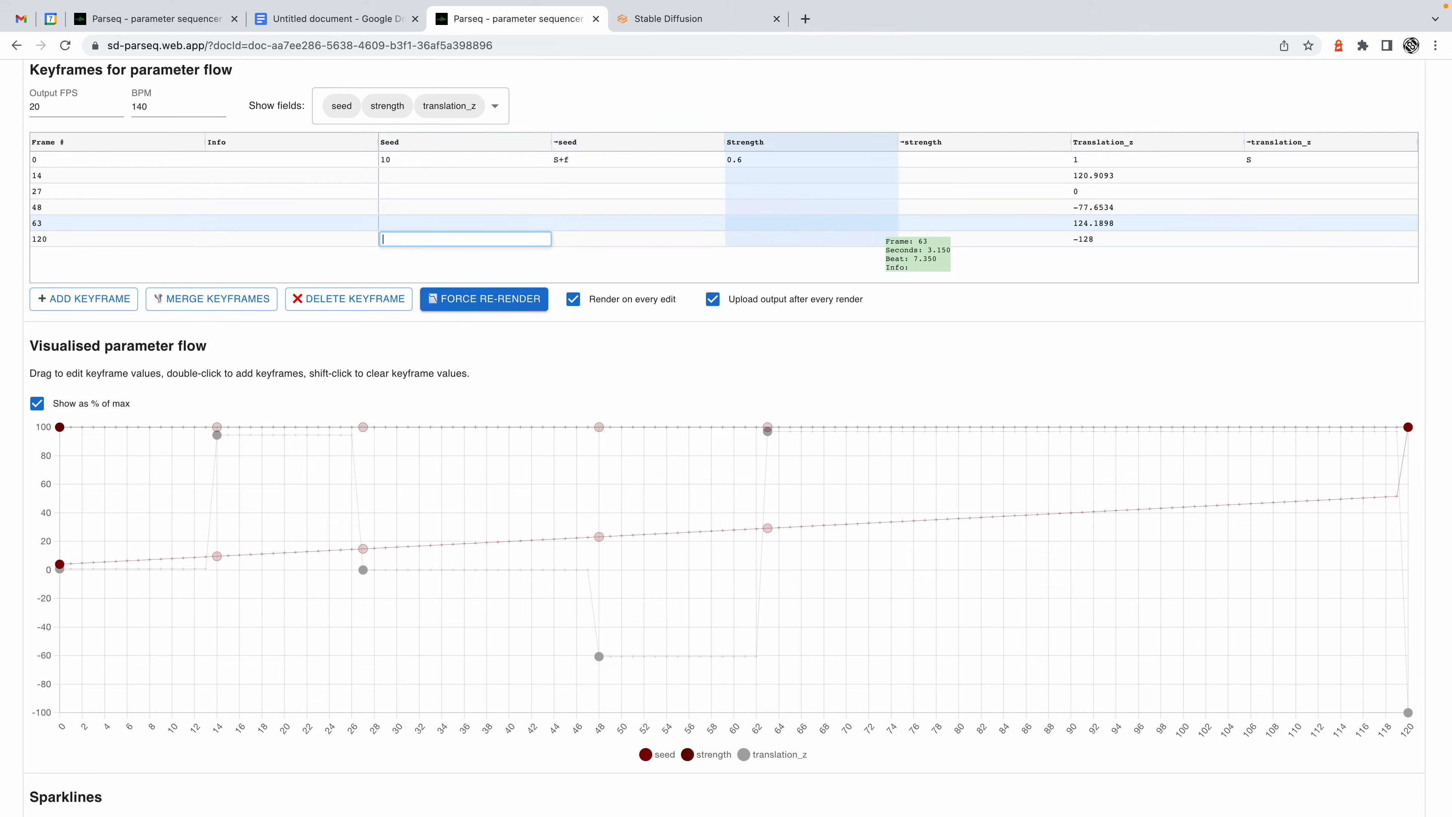
Clear the seed value at frame 120 and return the parameter graph to absolute values.
{"action": "key", "text": "Return"}
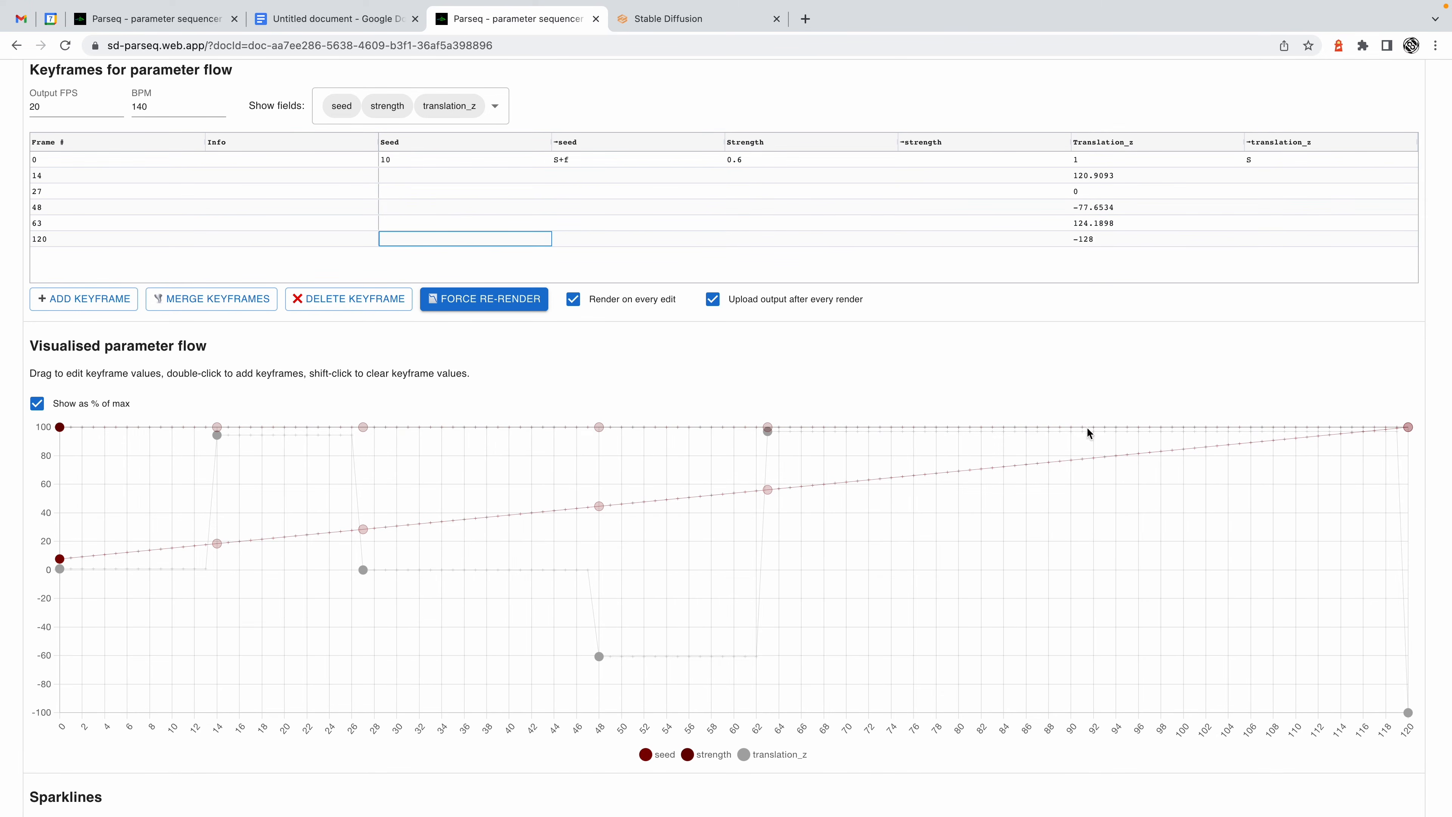
{"action": "left_click", "coordinate": [37, 404]}
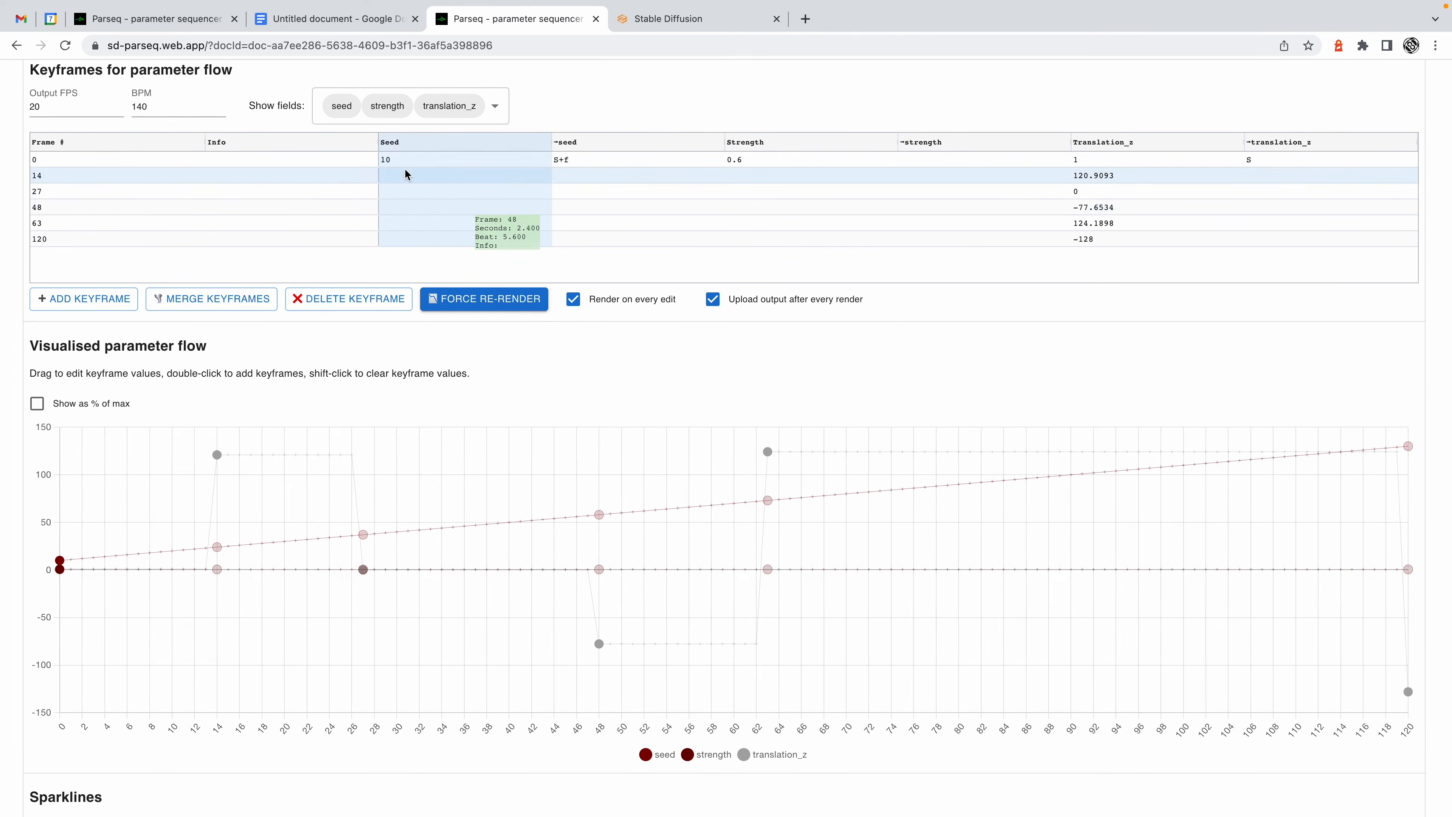
Set the seed value at frame 0 to 25.
{"action": "double_click", "coordinate": [480, 160]}
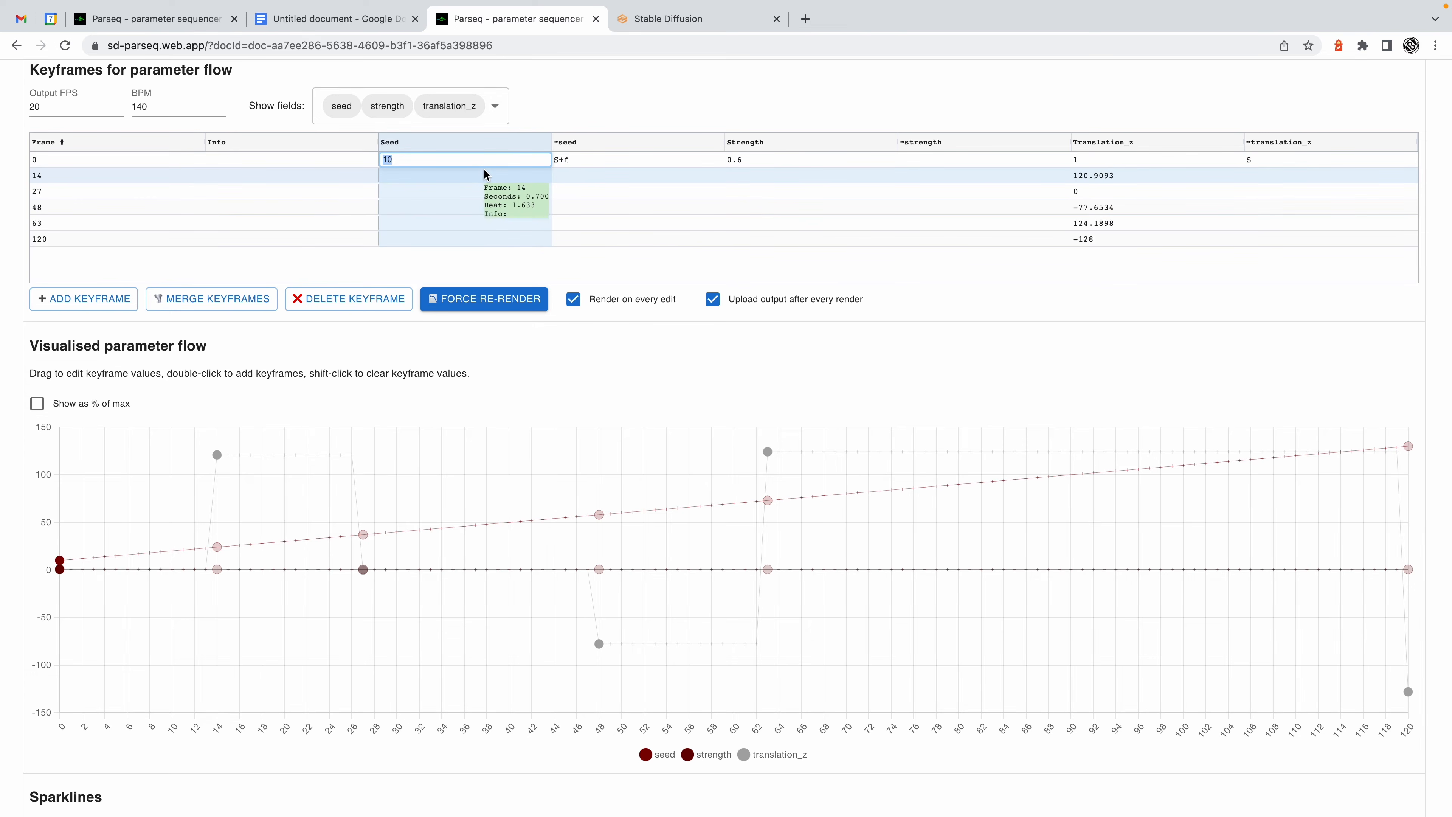
{"action": "type", "text": "25"}
{"action": "key", "text": "Return"}
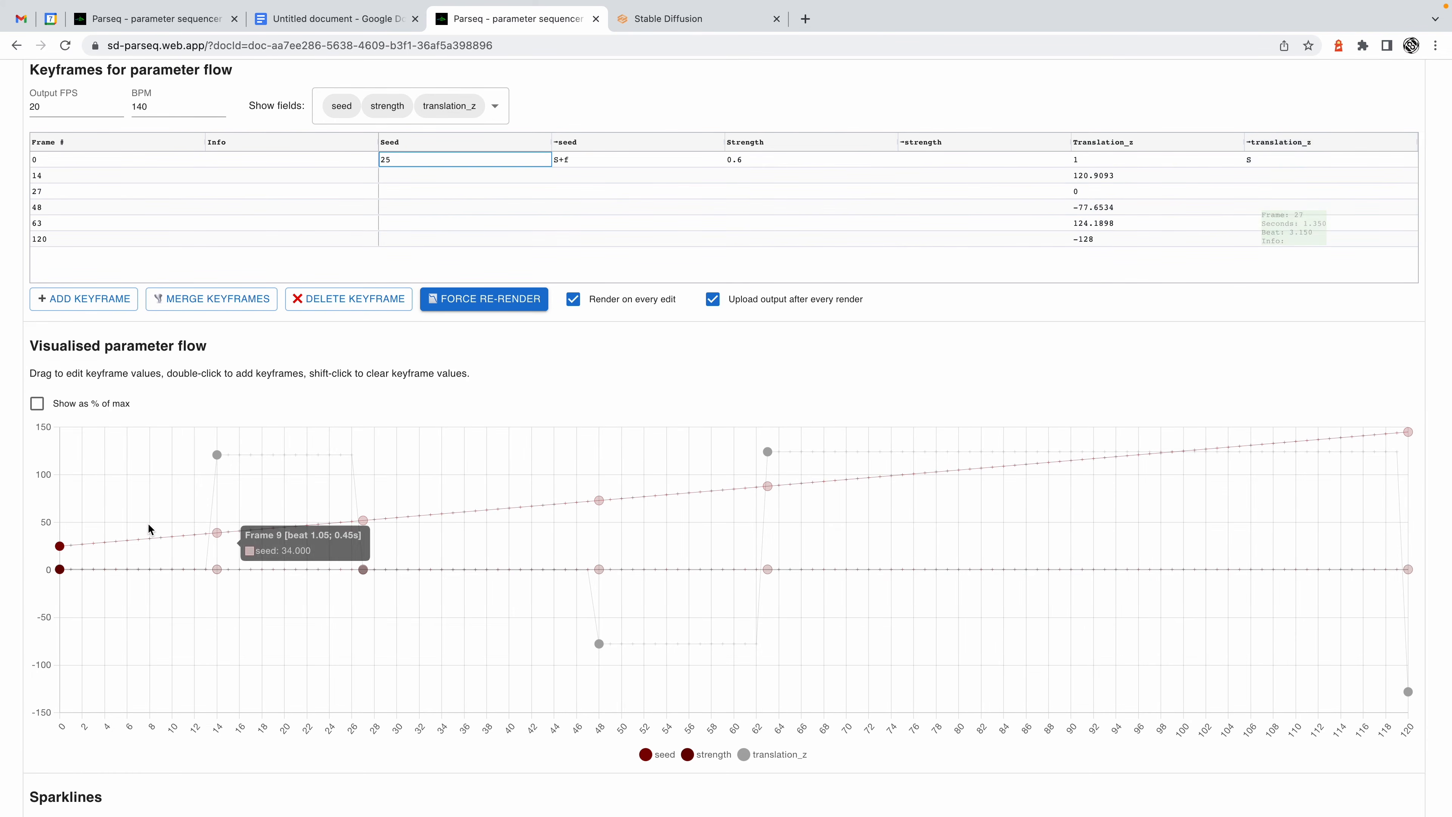
Set the translation_z interpolation at frame 27 to C and inspect the curve around frames 14 to 27.
{"action": "double_click", "coordinate": [1253, 196]}
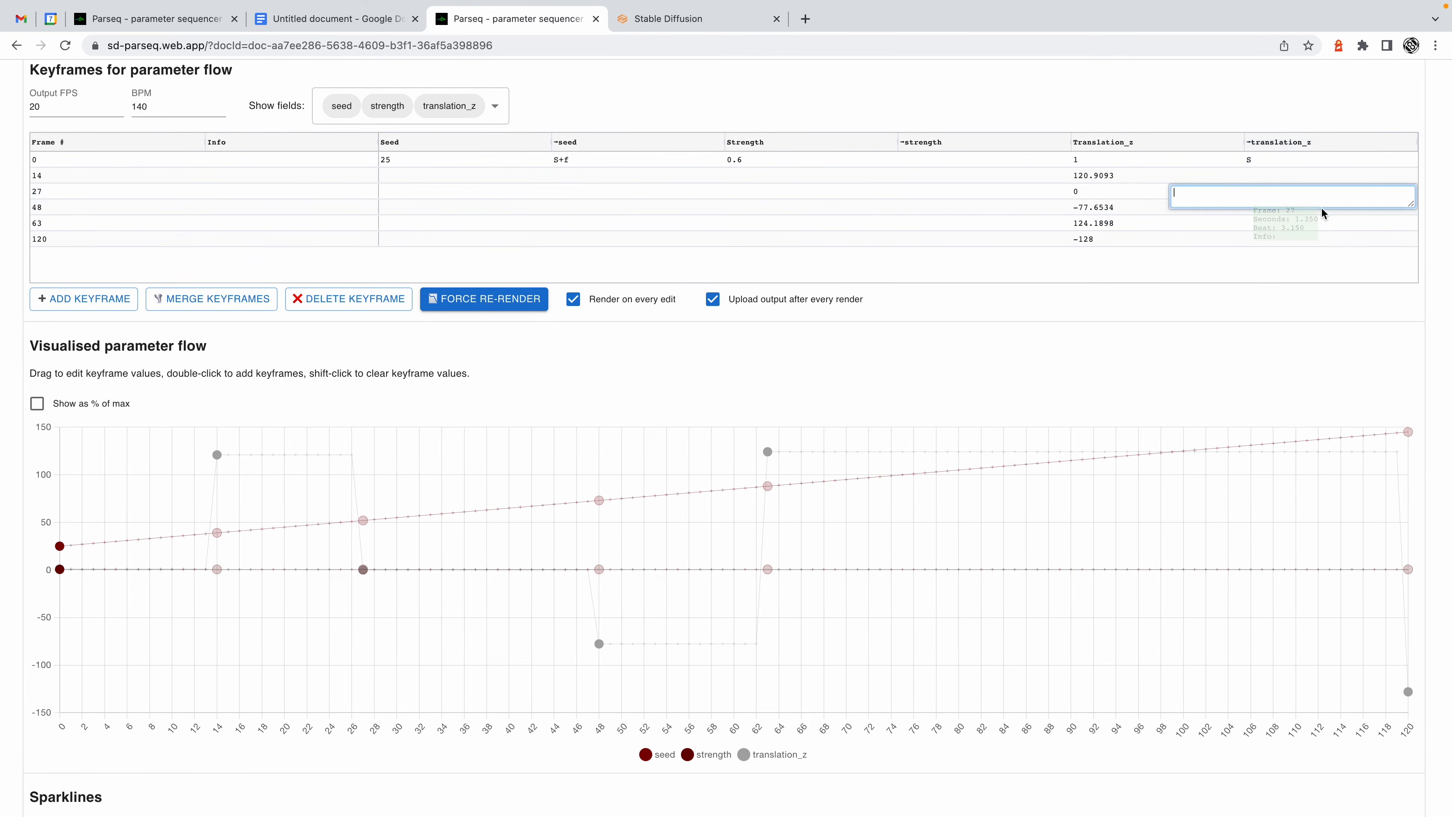
{"action": "key", "text": "Return"}
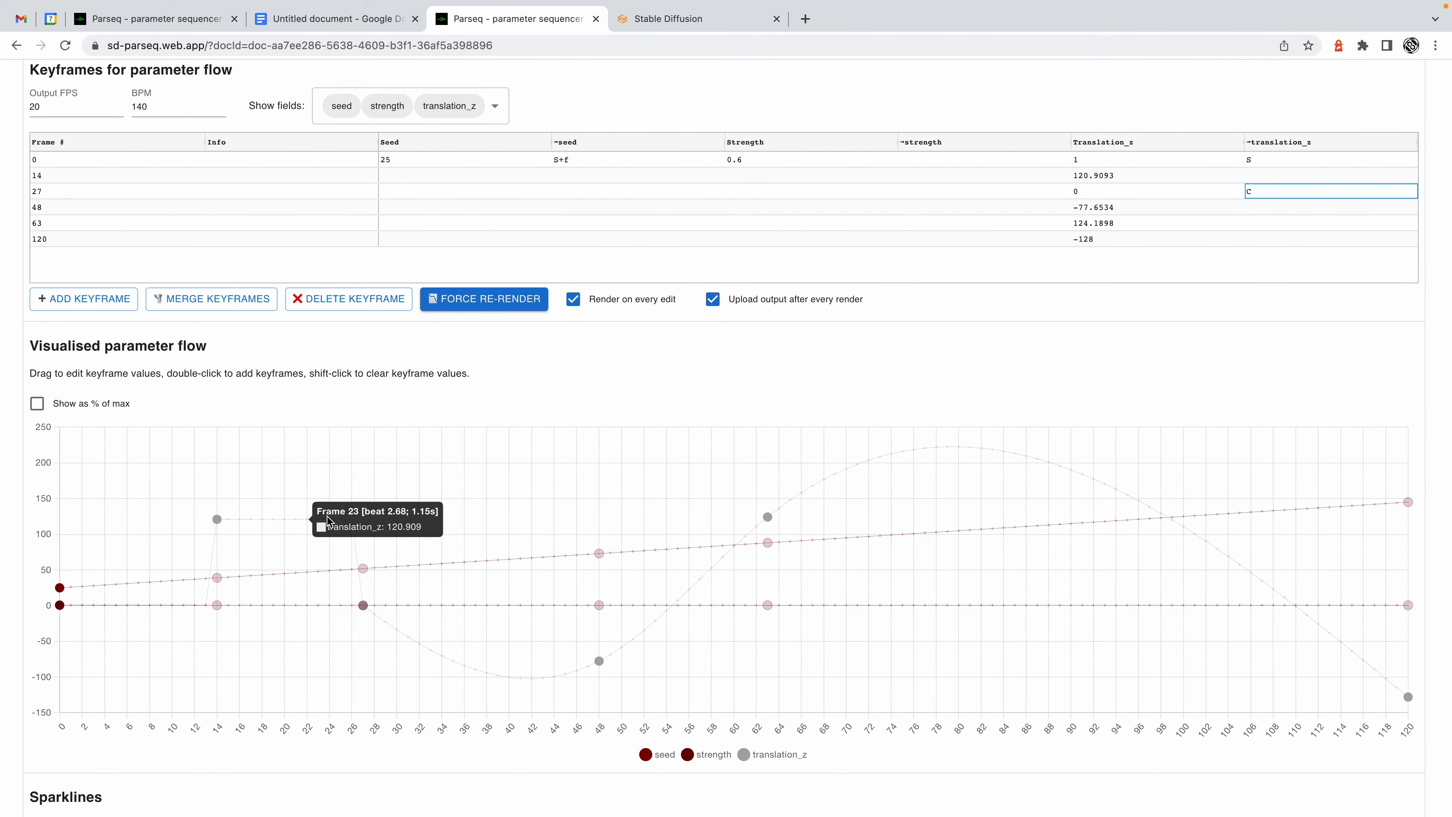
{"action": "scroll", "coordinate": [165, 543], "scroll_direction": "up", "scroll_amount": 5}
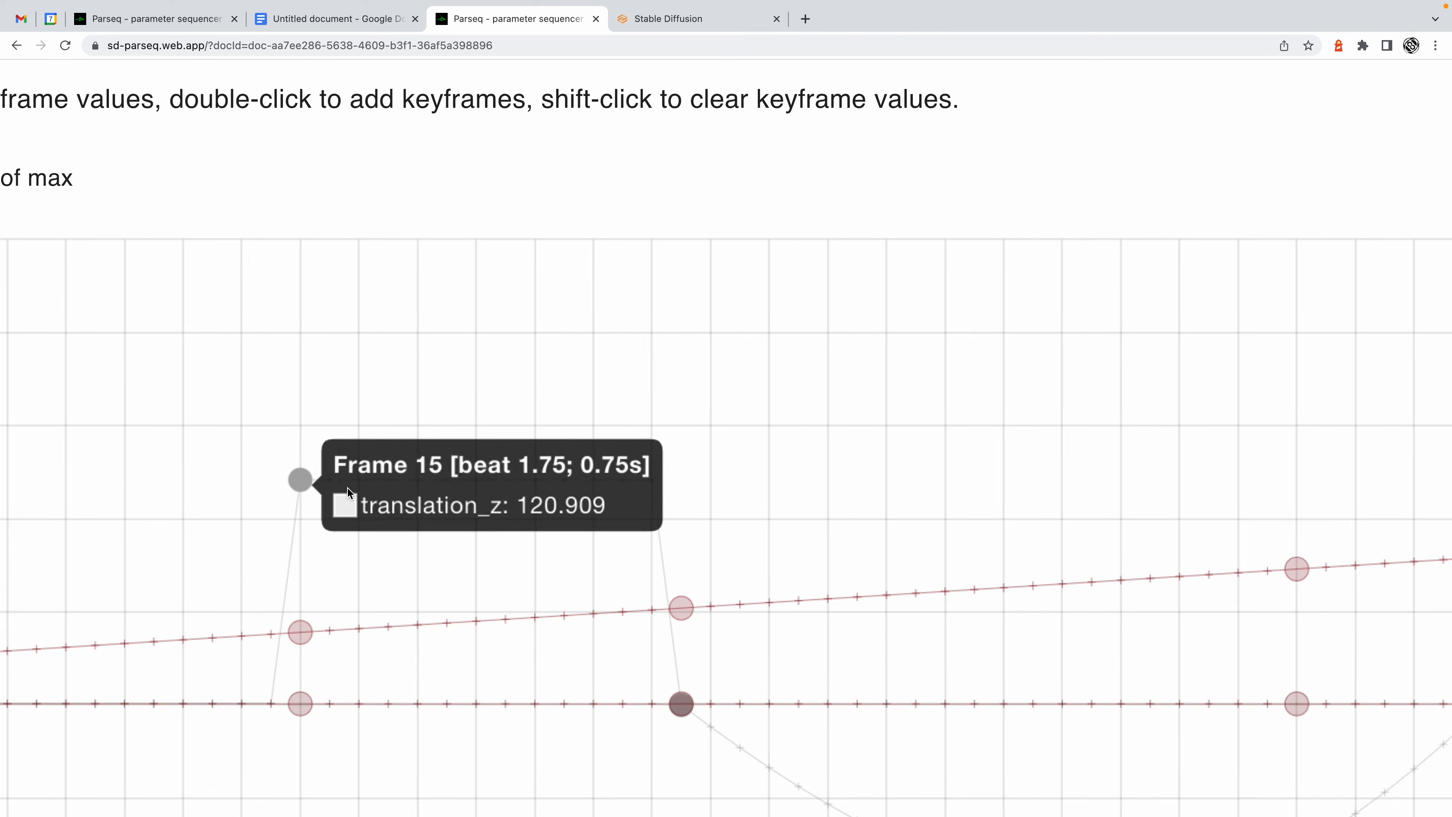
{"action": "scroll", "coordinate": [303, 515], "scroll_direction": "down", "scroll_amount": 1}
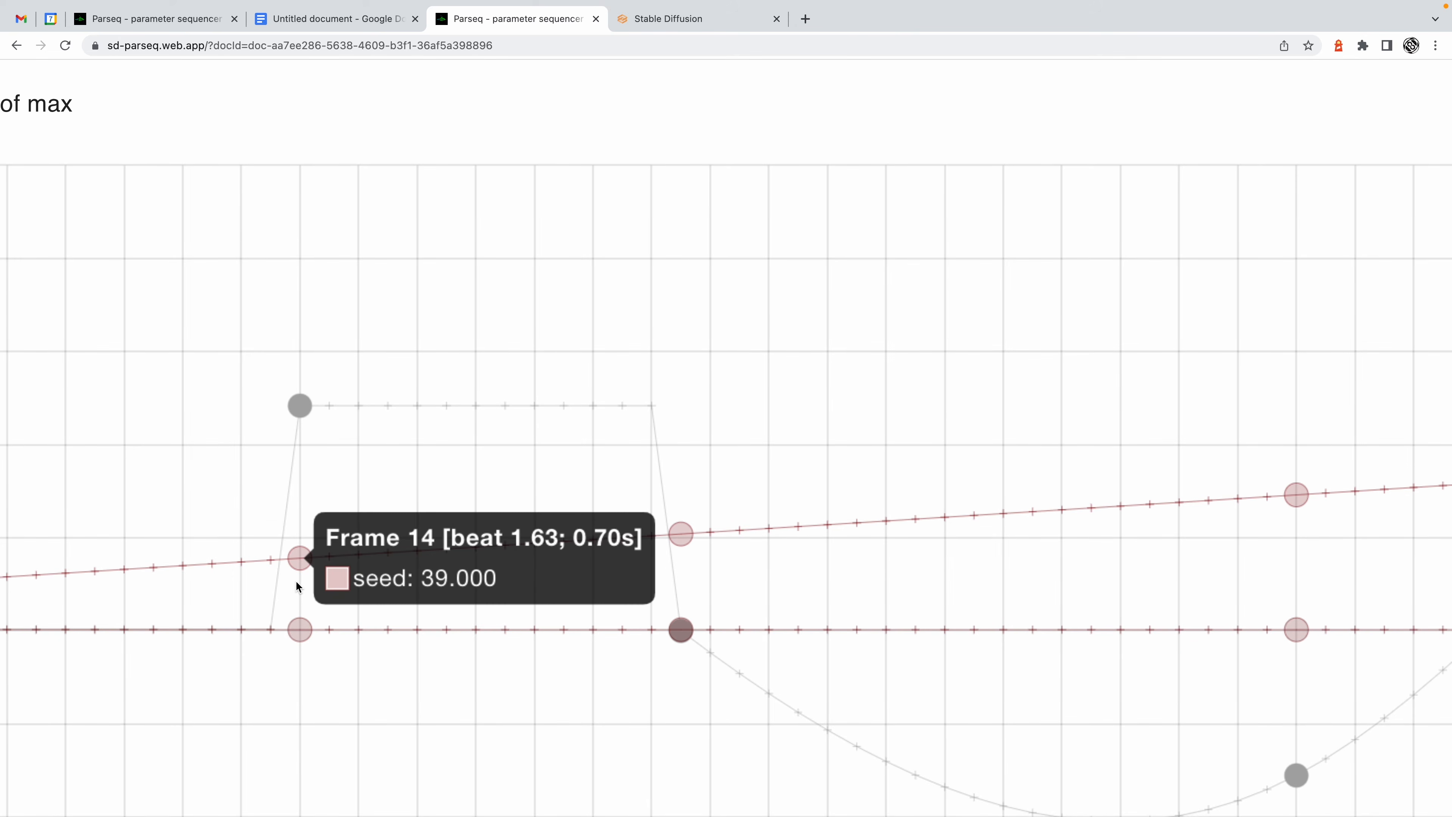
{"action": "scroll", "coordinate": [313, 490], "scroll_direction": "down", "scroll_amount": 5}
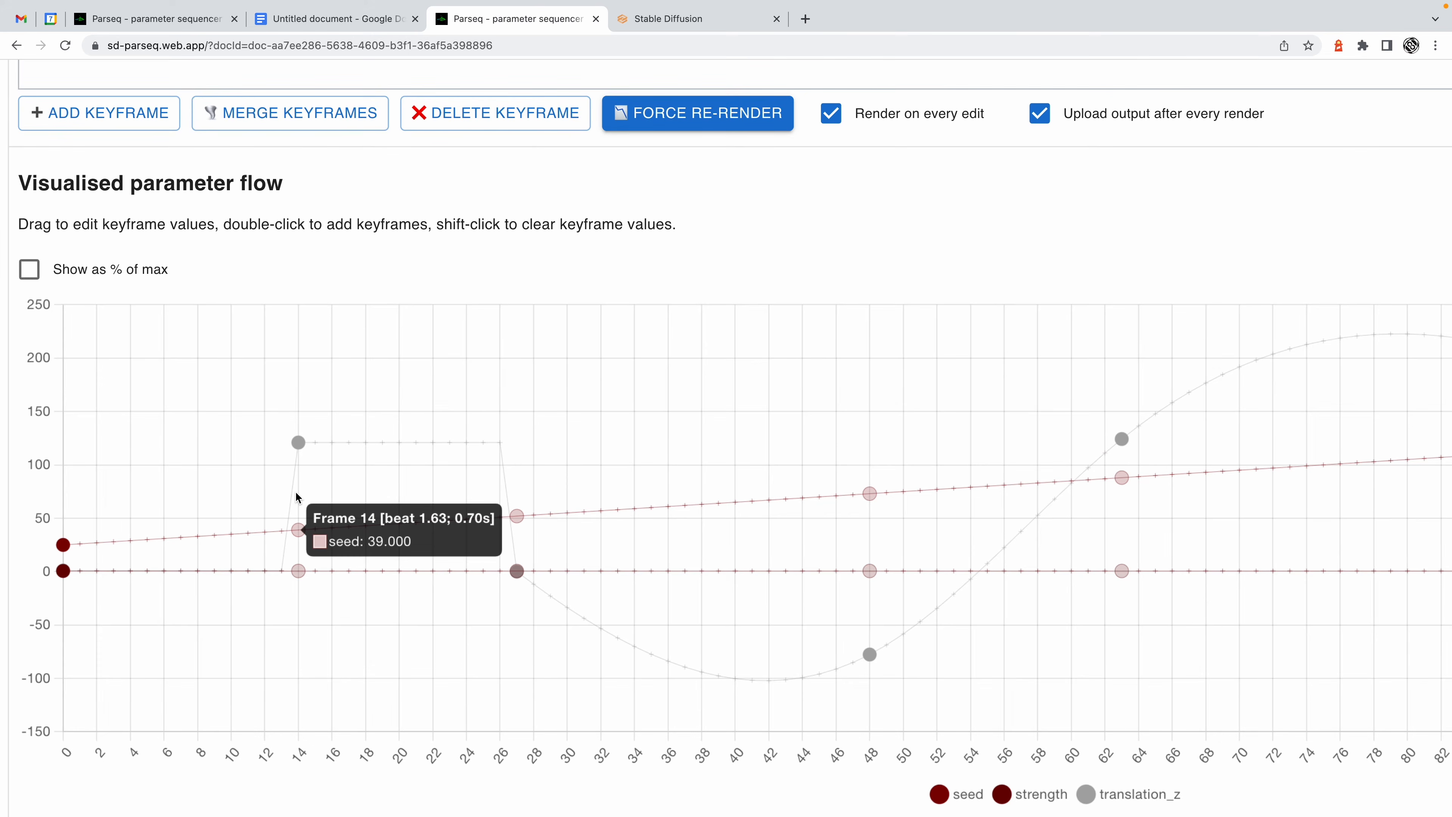
{"action": "scroll", "coordinate": [1160, 290], "scroll_direction": "up", "scroll_amount": 5}
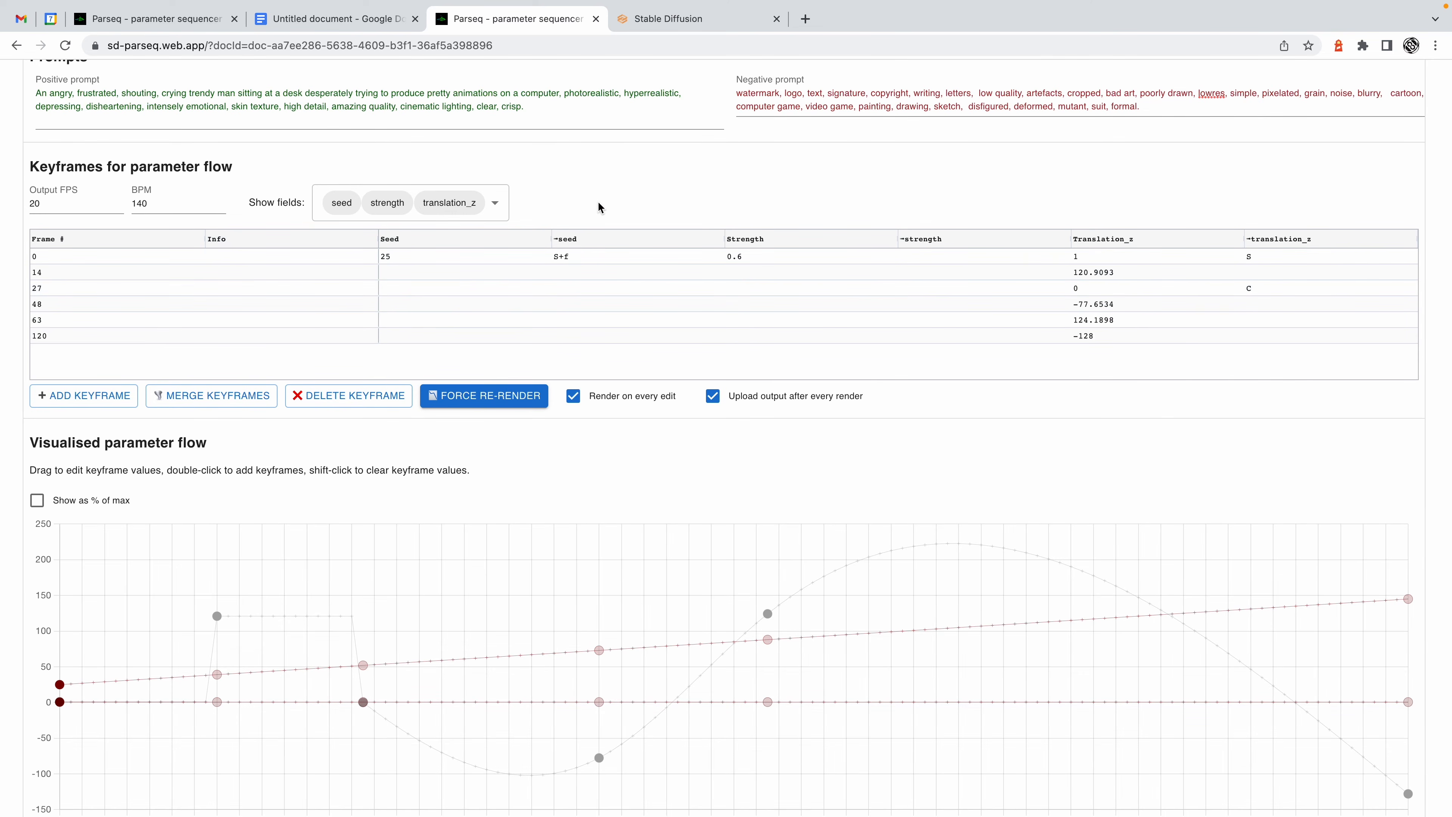
Add rotation_3d_x, rotation_3d_y, rotation_3d_z, translation_x and translation_y to the fields shown in the keyframe table.
{"action": "left_click", "coordinate": [496, 206]}
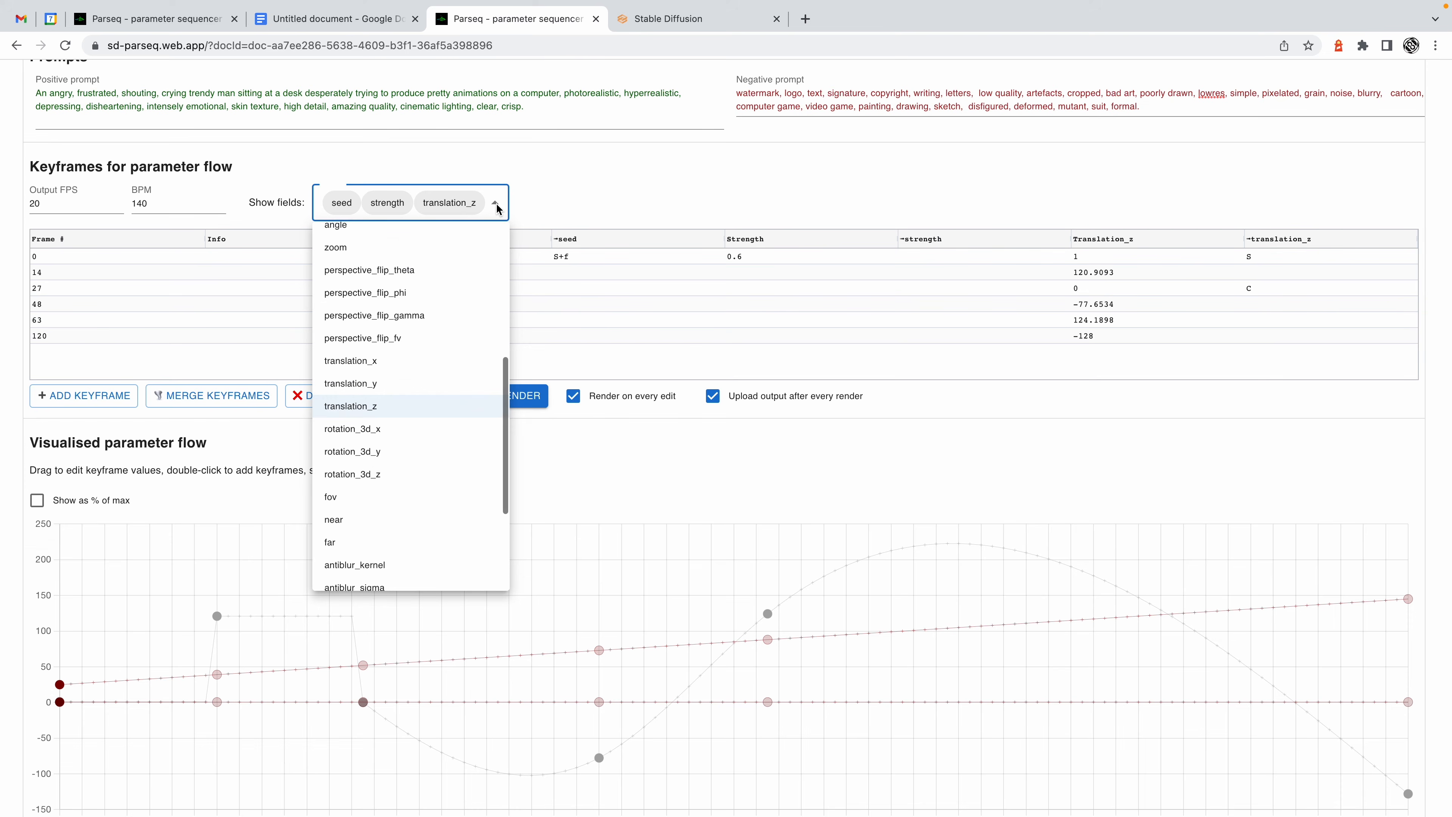
{"action": "left_click", "coordinate": [413, 453]}
{"action": "left_click", "coordinate": [446, 432]}
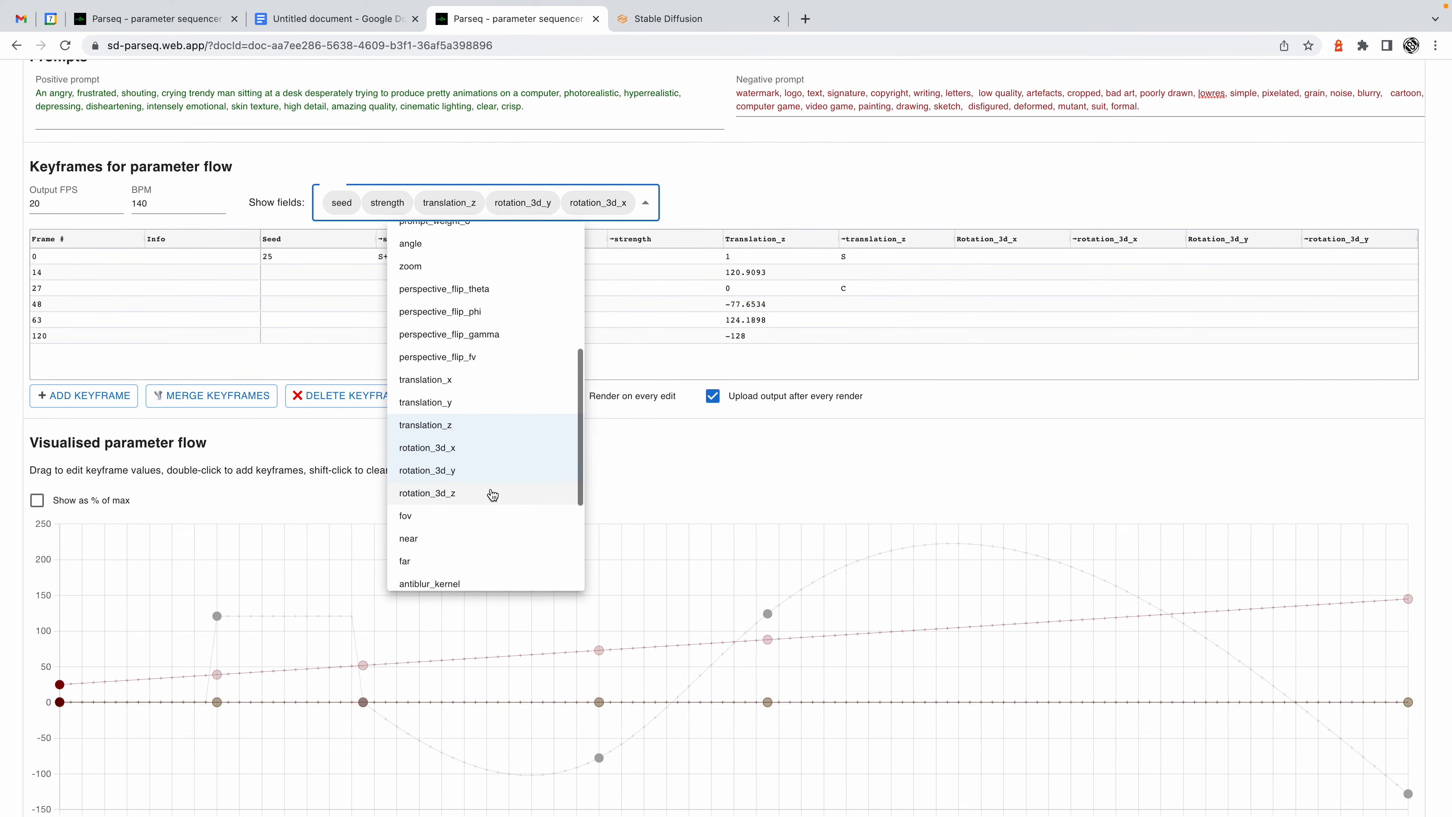
{"action": "left_click", "coordinate": [490, 496]}
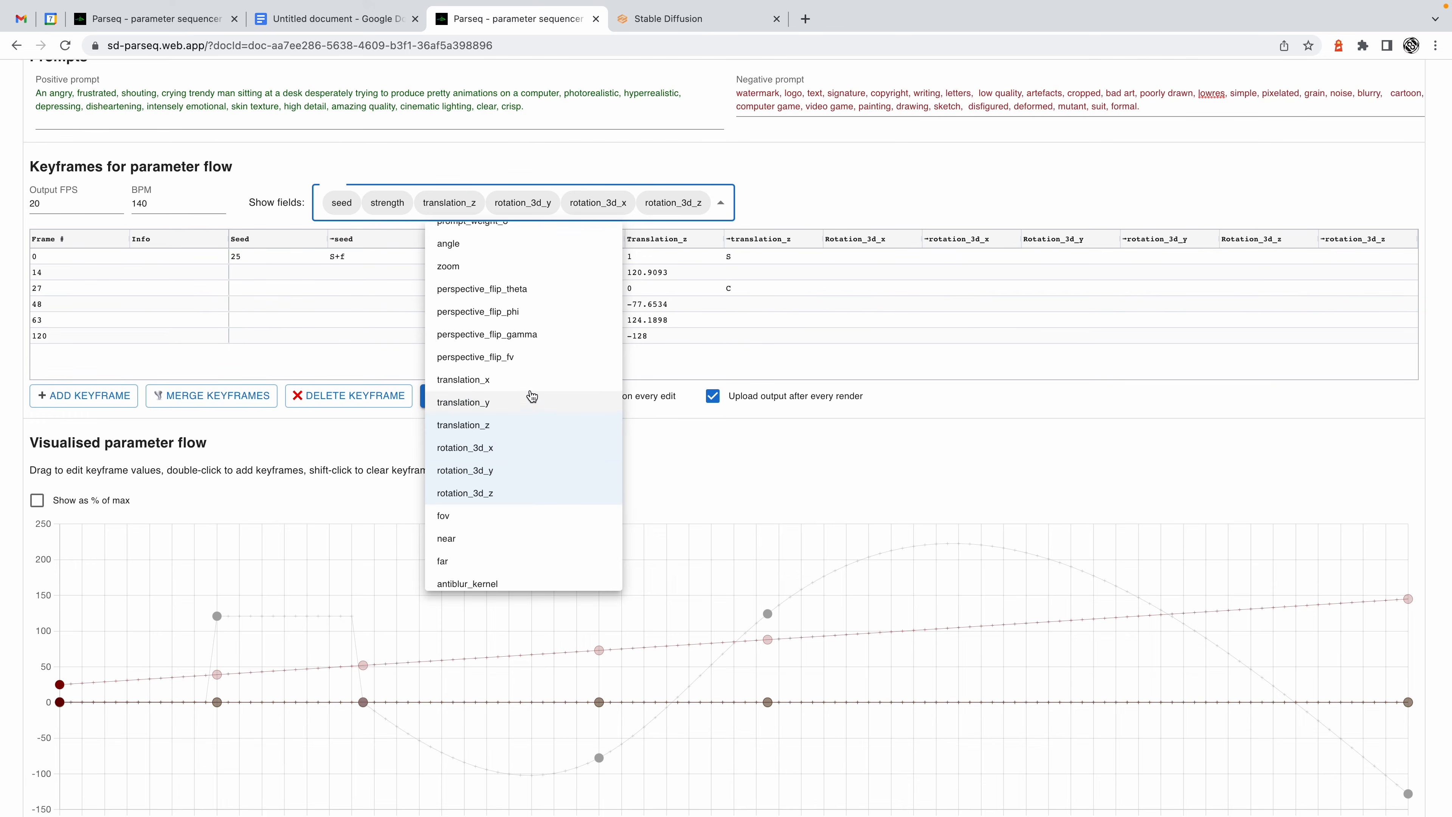
{"action": "left_click", "coordinate": [522, 381]}
{"action": "left_click", "coordinate": [518, 404]}
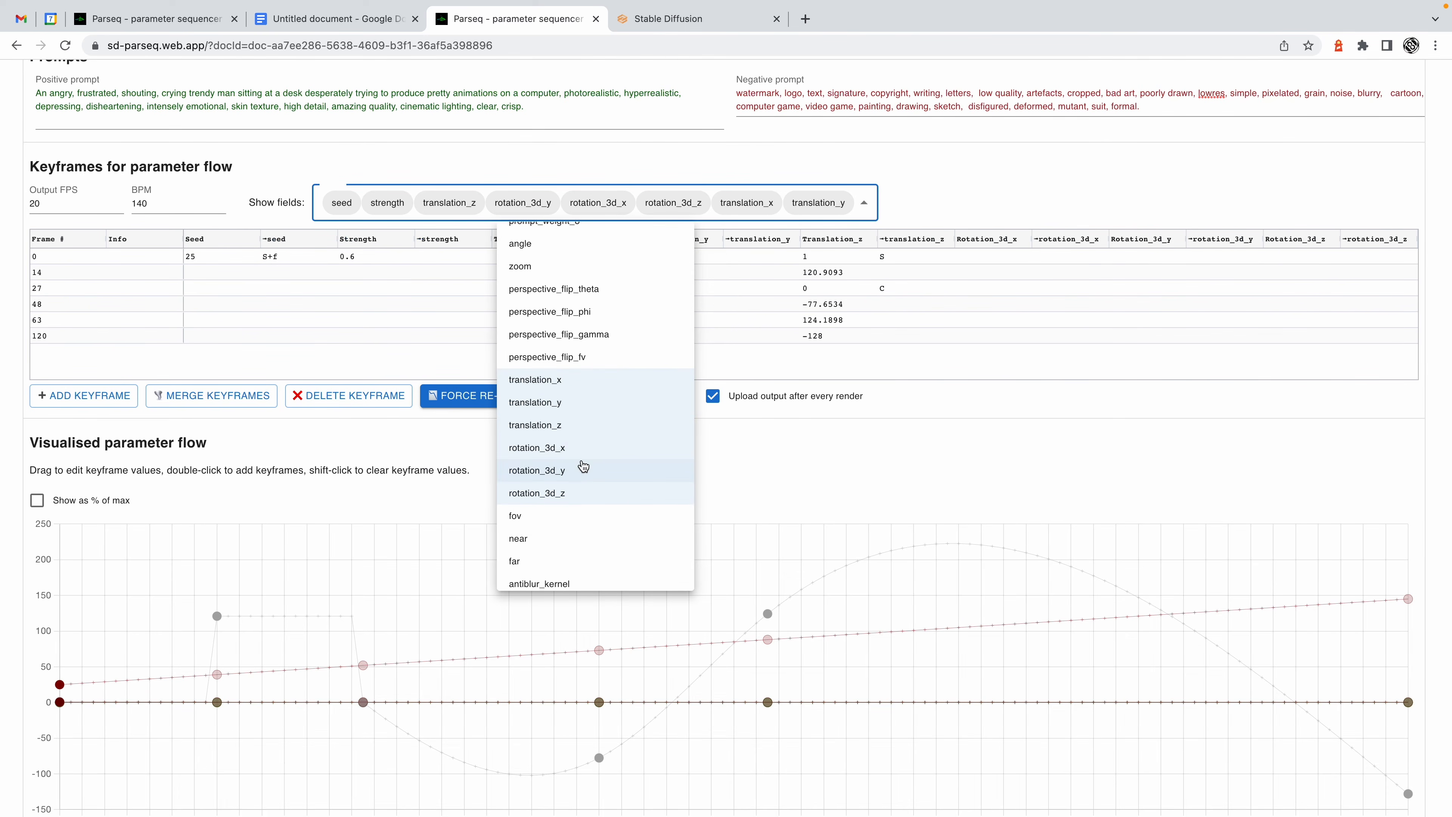
{"action": "scroll", "coordinate": [584, 467], "scroll_direction": "down", "scroll_amount": 3}
Place translation_z values of 100 at frame 15 and 110 at frame 30, clearing its values in the remaining later keyframes.
{"action": "scroll", "coordinate": [583, 466], "scroll_direction": "up", "scroll_amount": 8}
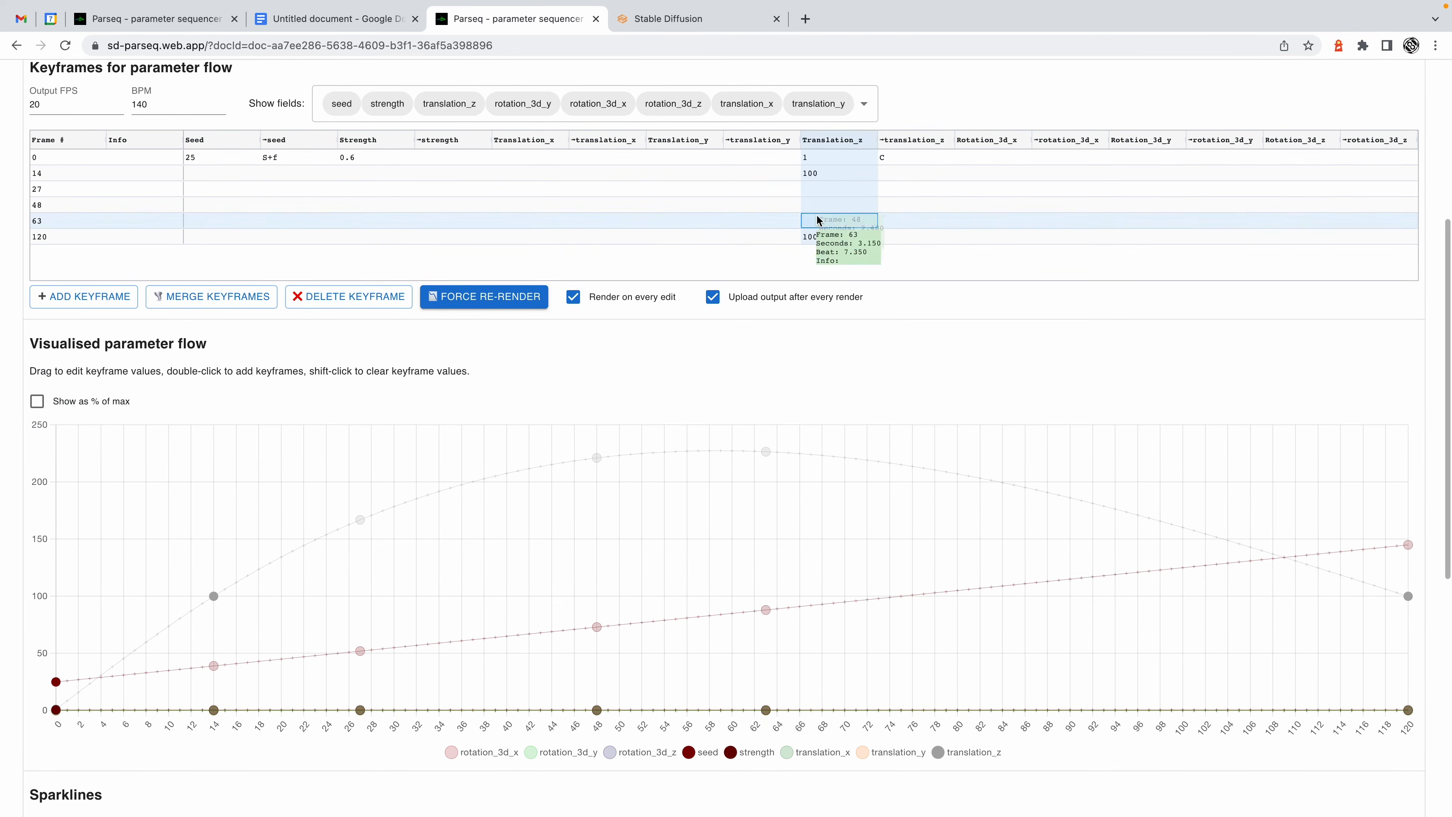
{"action": "left_click", "coordinate": [823, 208]}
{"action": "key", "text": "Delete"}
{"action": "left_click", "coordinate": [918, 173]}
{"action": "type", "text": "L"}
{"action": "double_click", "coordinate": [73, 175]}
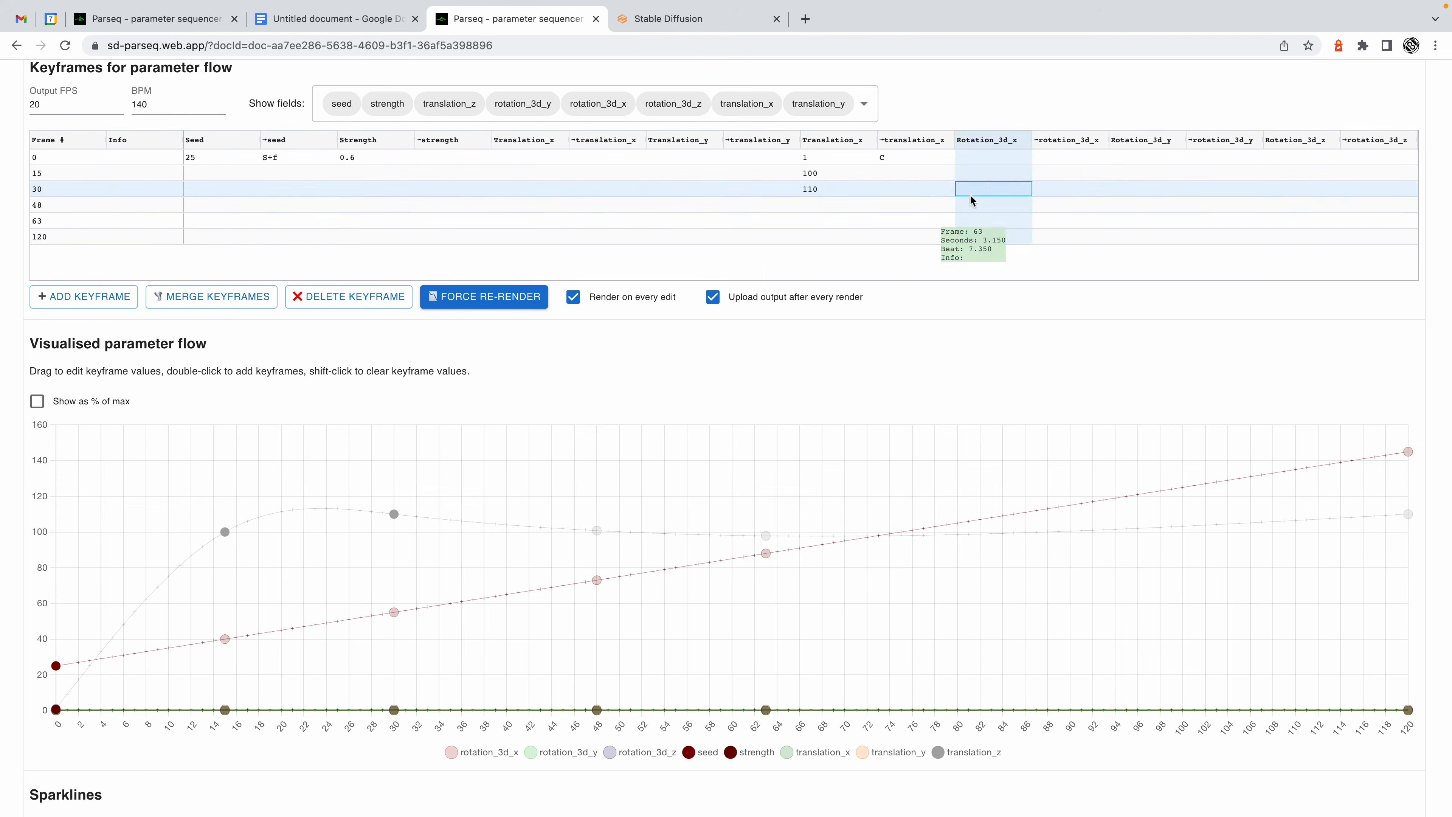
Set rotation_3d_x to 0 at frame 30 and 45 at frame 45, with translation_z interpolation L at frame 30.
{"action": "type", "text": "0"}
{"action": "key", "text": "Return"}
{"action": "type", "text": "45"}
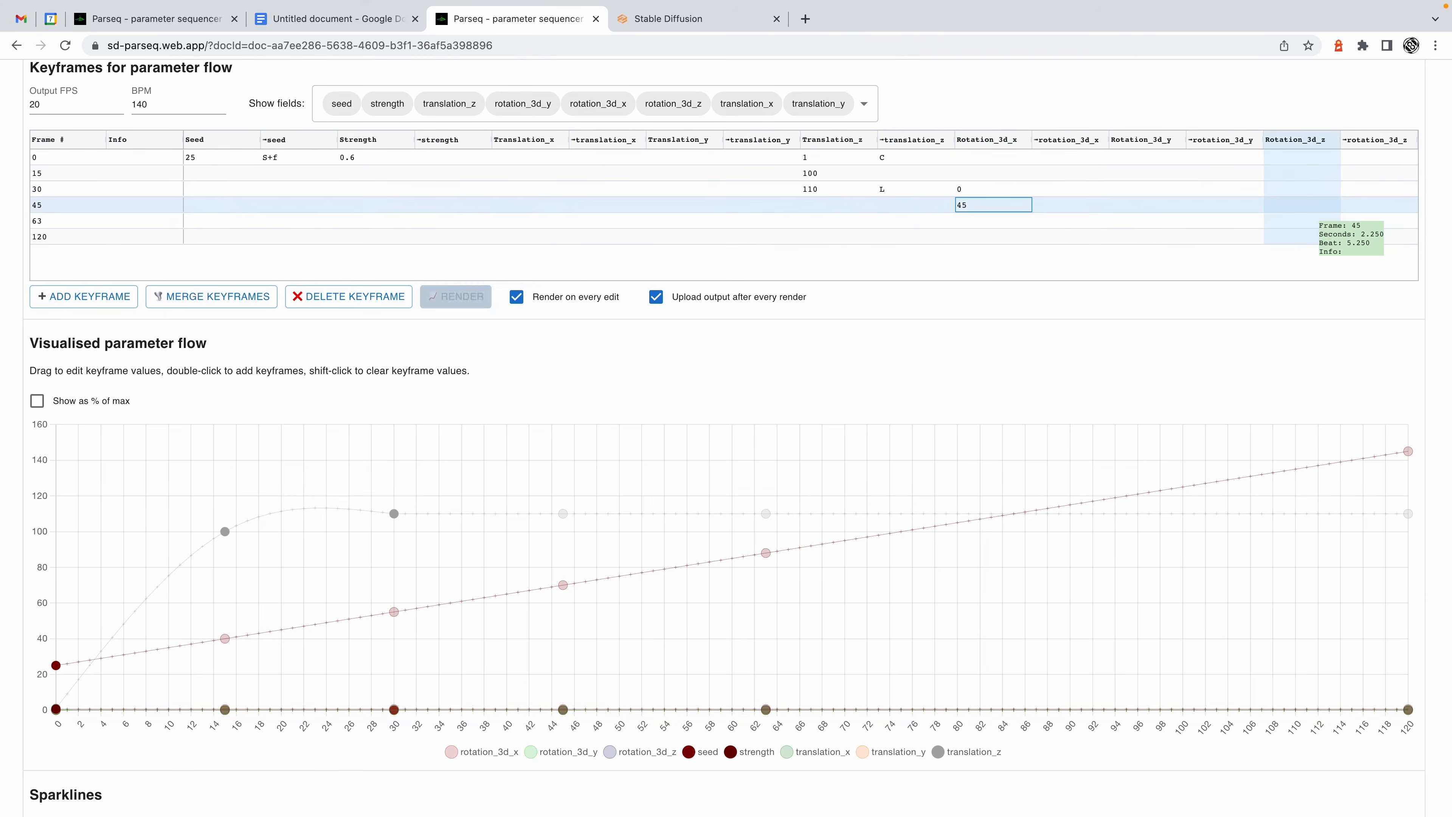
Set the rotation_3d_x interpolation to L at frame 0, C at frame 30 and L at frame 45.
{"action": "key", "text": "Right"}
{"action": "type", "text": "45"}
{"action": "key", "text": "Return"}
{"action": "type", "text": "C"}
{"action": "key", "text": "Return"}
{"action": "type", "text": "L"}
{"action": "key", "text": "Return"}
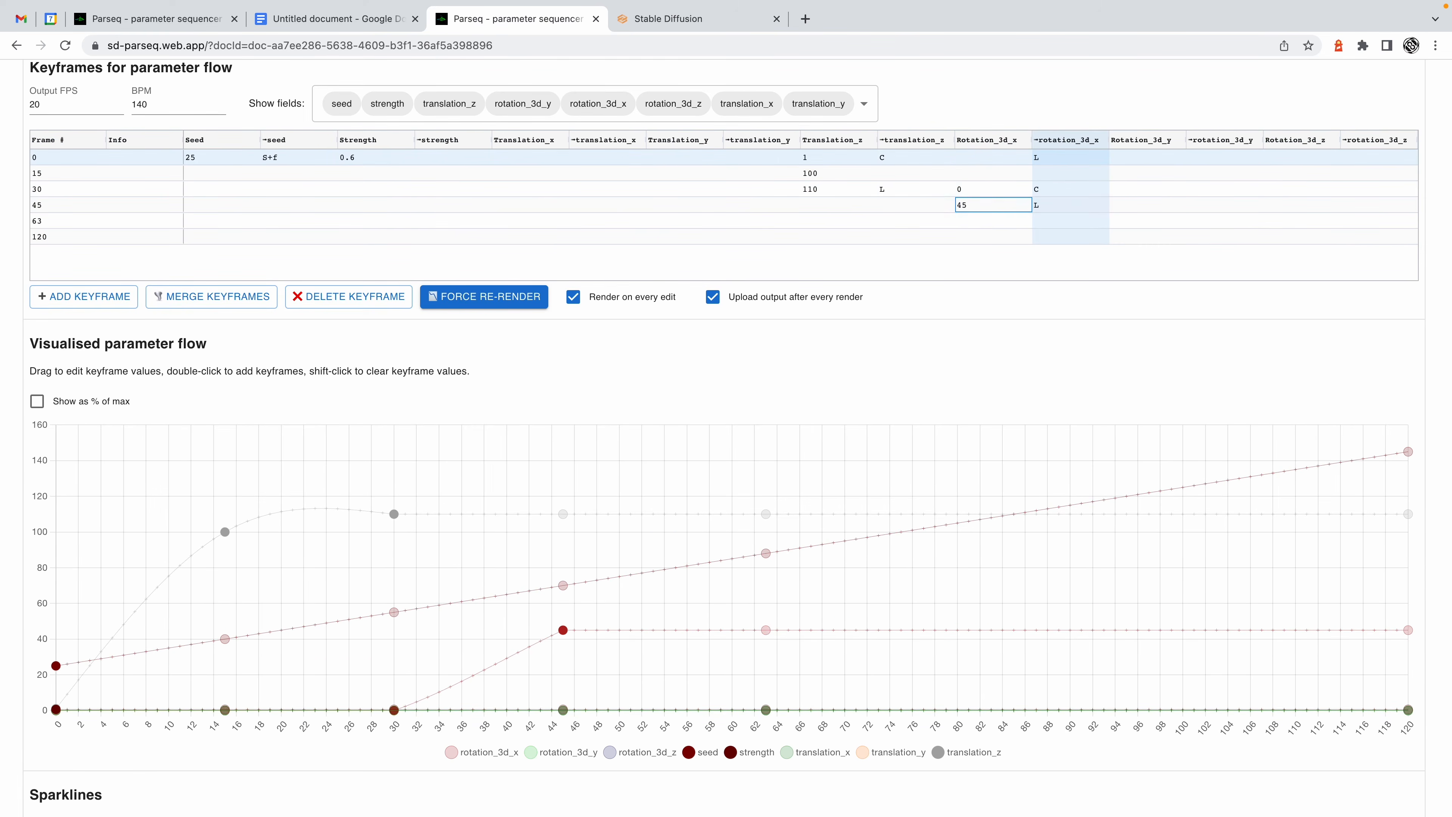
Set rotation_3d_z to 45 at frame 120 and add a translation_x keyframe of 0 at frame 75.
{"action": "double_click", "coordinate": [1297, 234]}
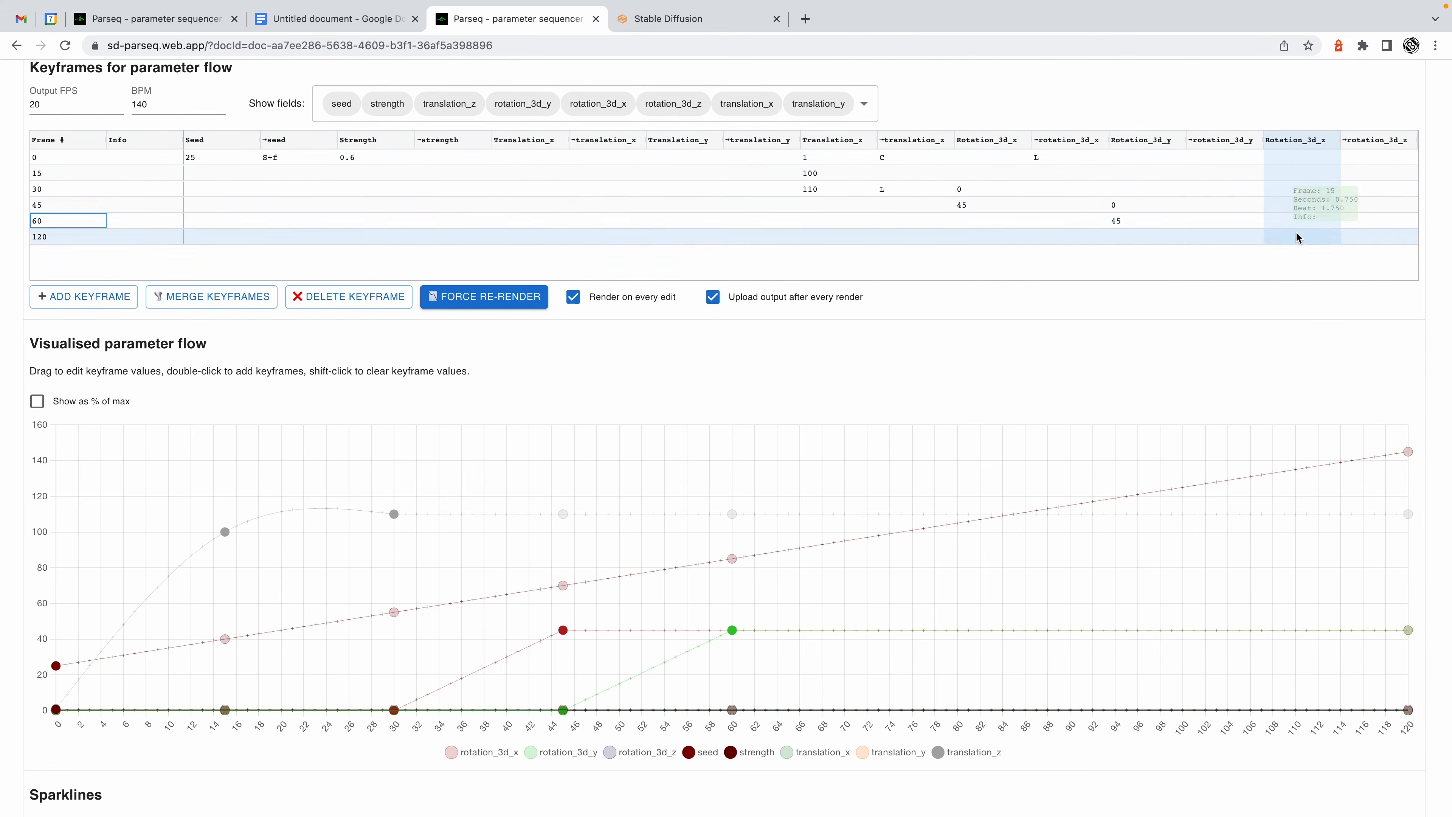
{"action": "type", "text": "45"}
{"action": "key", "text": "Return"}
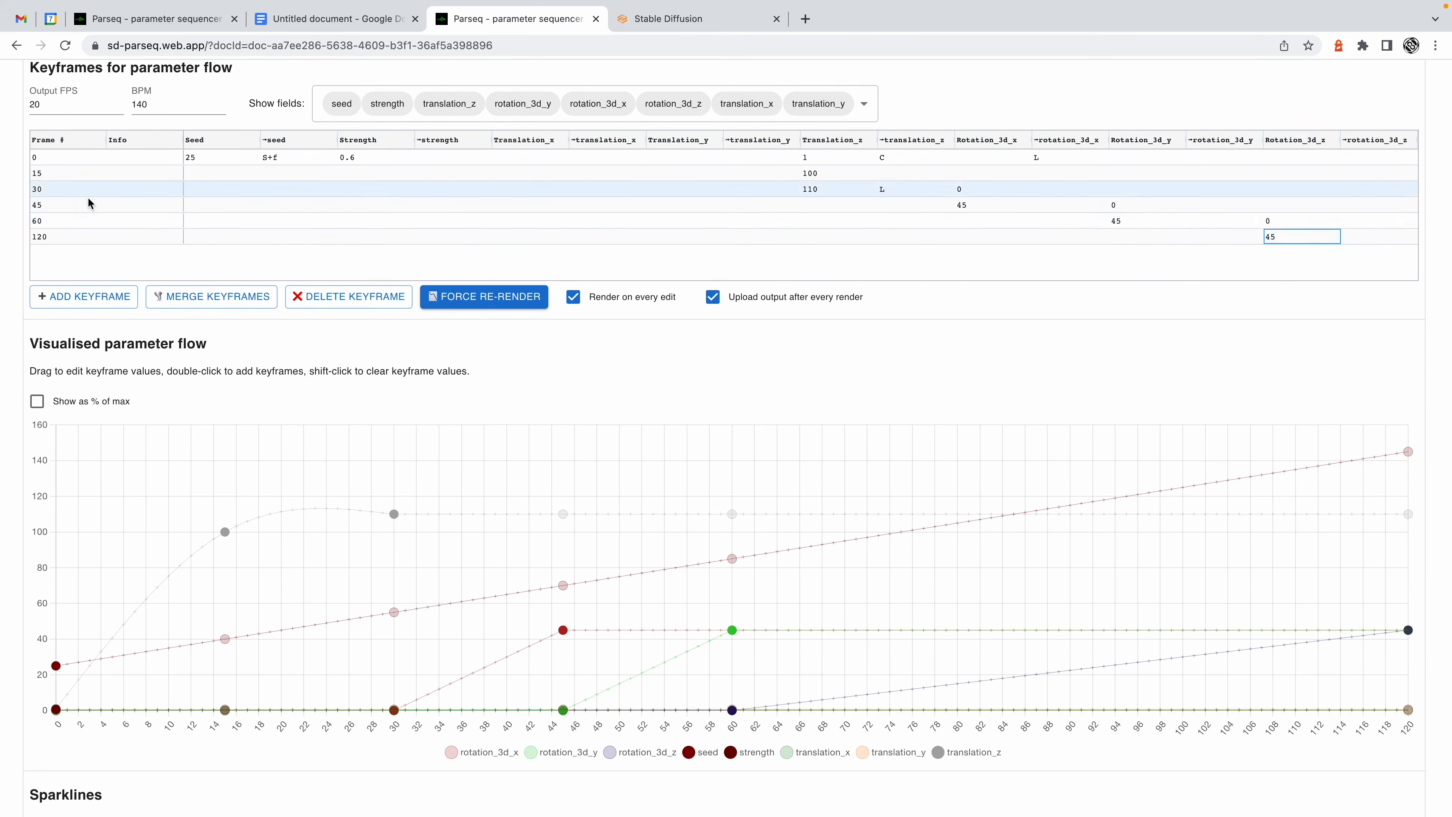
{"action": "double_click", "coordinate": [902, 710]}
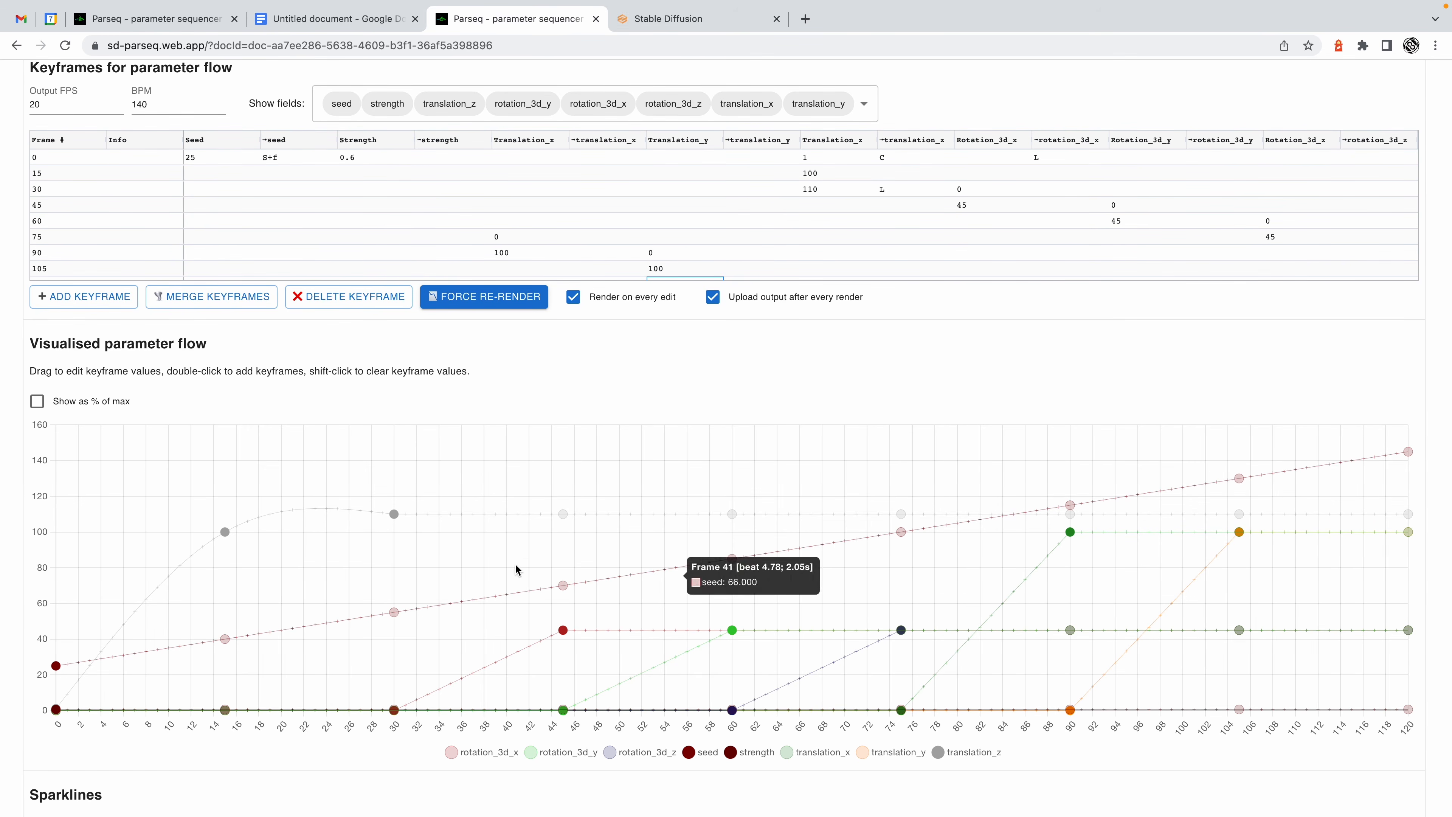
Switch to Deforum in Stable Diffusion and play the newly rendered video.
{"action": "scroll", "coordinate": [668, 442], "scroll_direction": "down", "scroll_amount": 10}
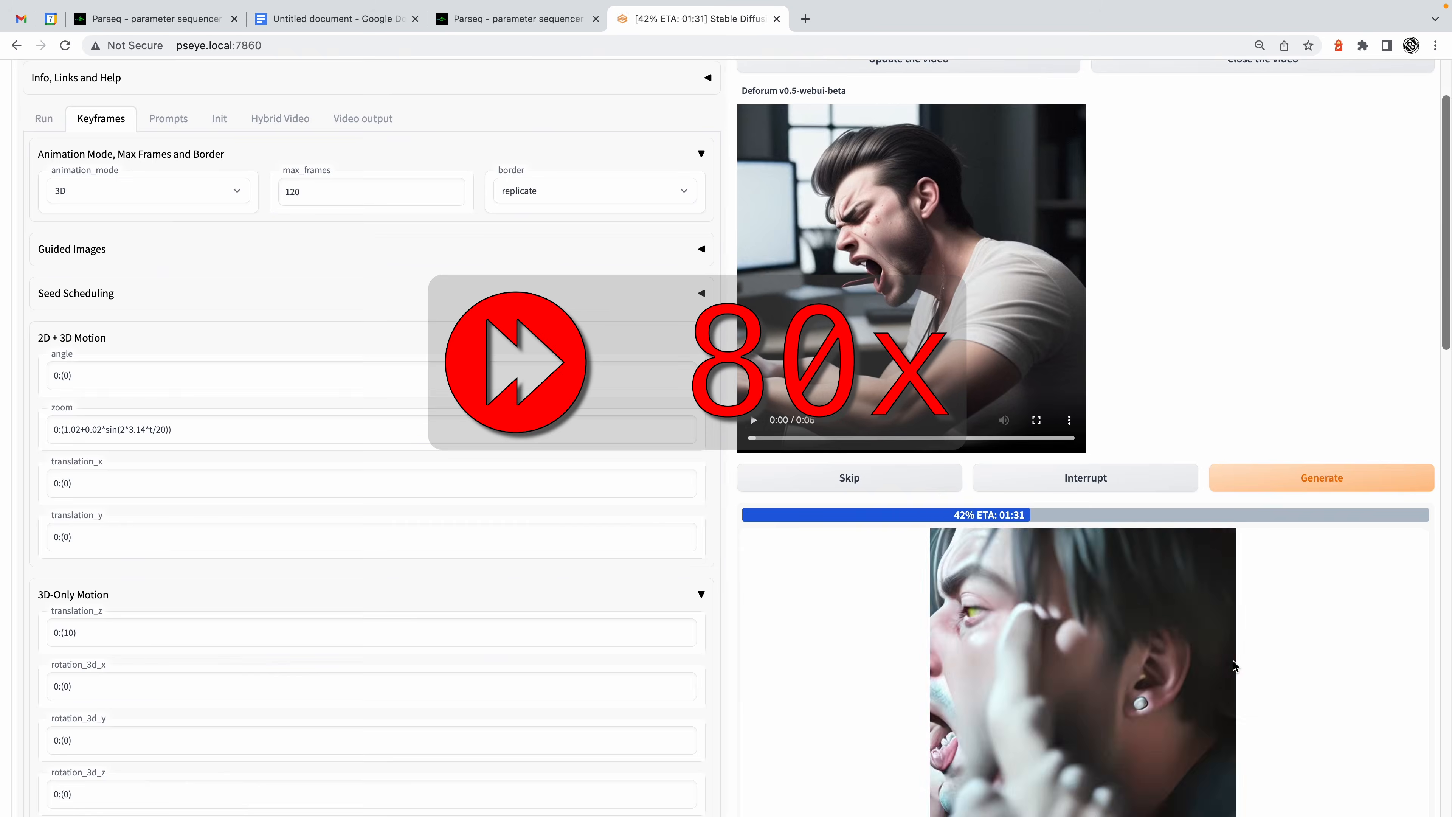
{"action": "left_click", "coordinate": [756, 520]}
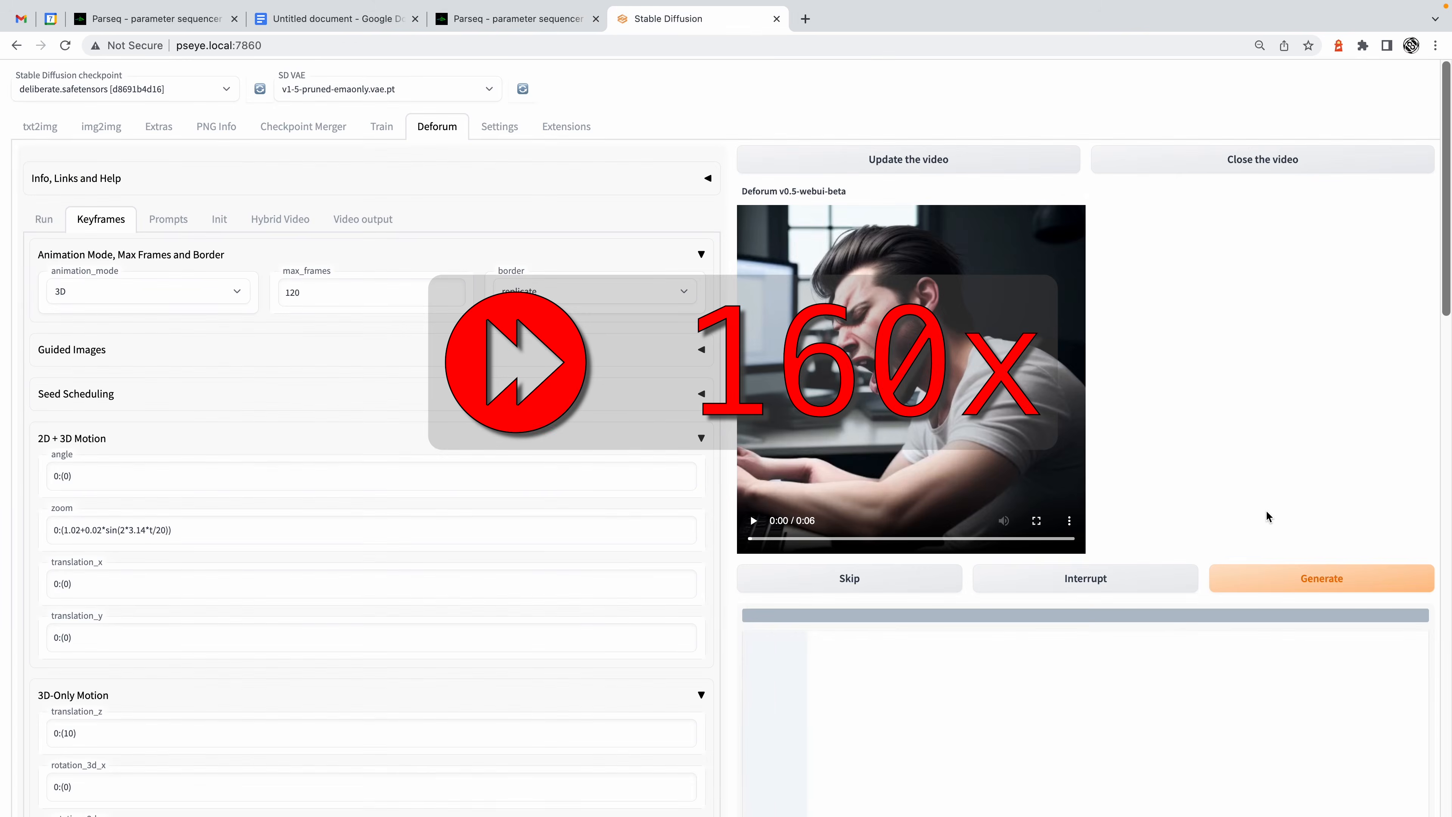
{"action": "left_click", "coordinate": [754, 521]}
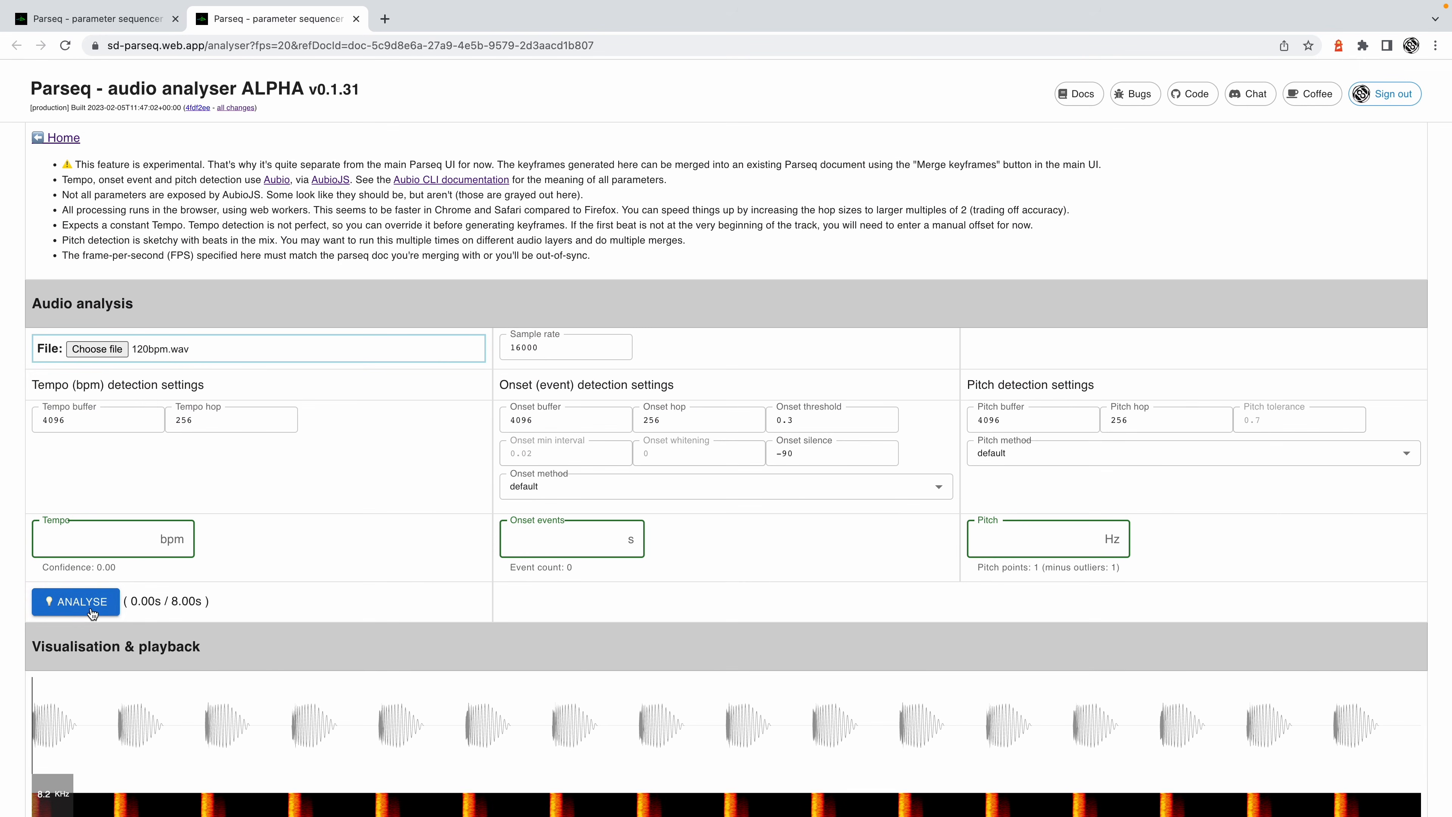
Analyse 120bpm.wav in the Parseq audio analyser for tempo, onset events and pitch.
{"action": "left_click", "coordinate": [75, 601]}
{"action": "scroll", "coordinate": [351, 608], "scroll_direction": "down", "scroll_amount": 10}
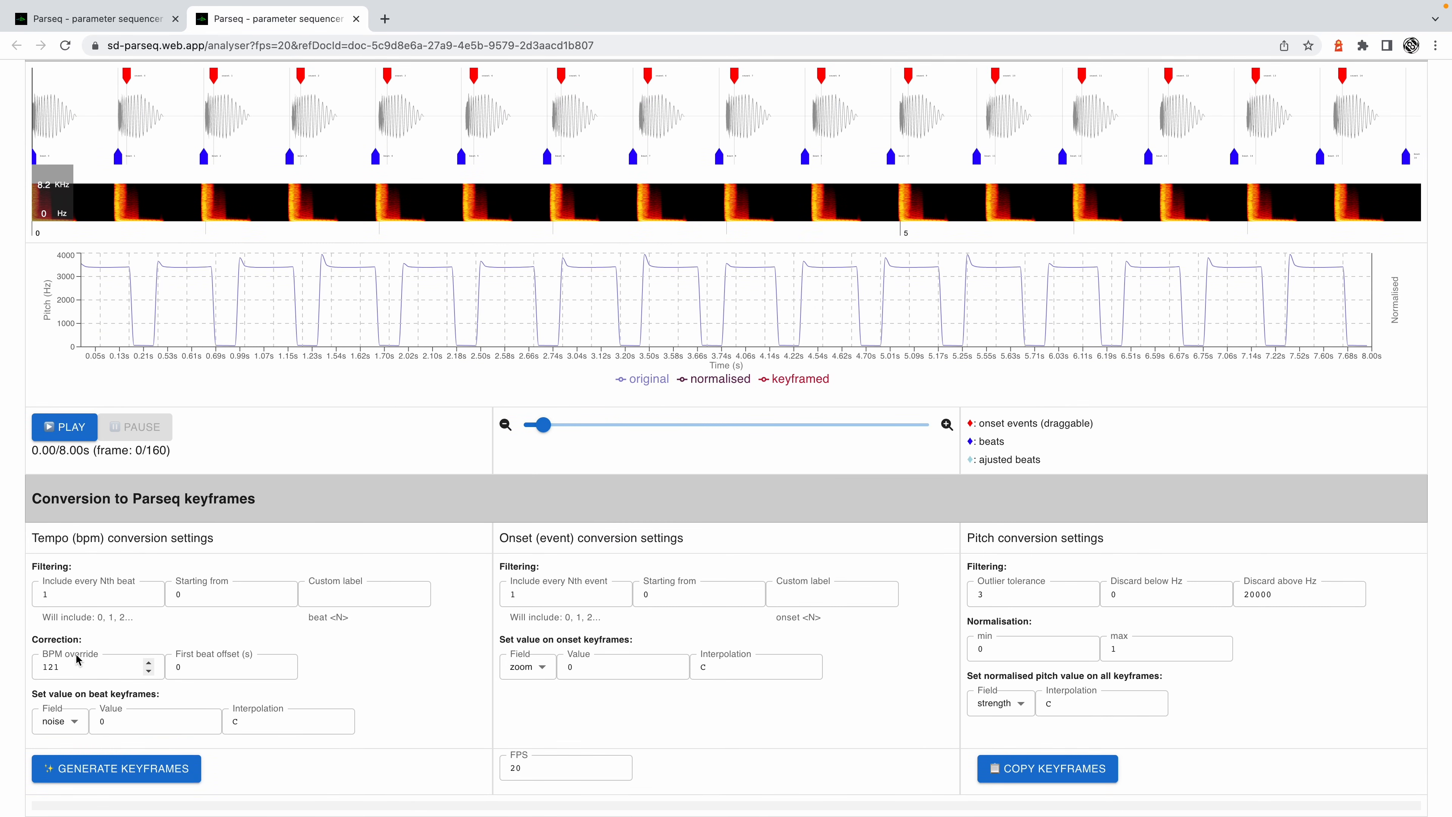
Set the BPM override to 120 and generate Parseq keyframes from the analysed audio.
{"action": "left_click", "coordinate": [95, 665]}
{"action": "key", "text": "shift+Left"}
{"action": "type", "text": ".0"}
{"action": "key", "text": "shift+Left"}
{"action": "key", "text": "shift+Left"}
{"action": "type", "text": "0"}
{"action": "left_click", "coordinate": [137, 778]}
{"action": "scroll", "coordinate": [333, 441], "scroll_direction": "up", "scroll_amount": 5}
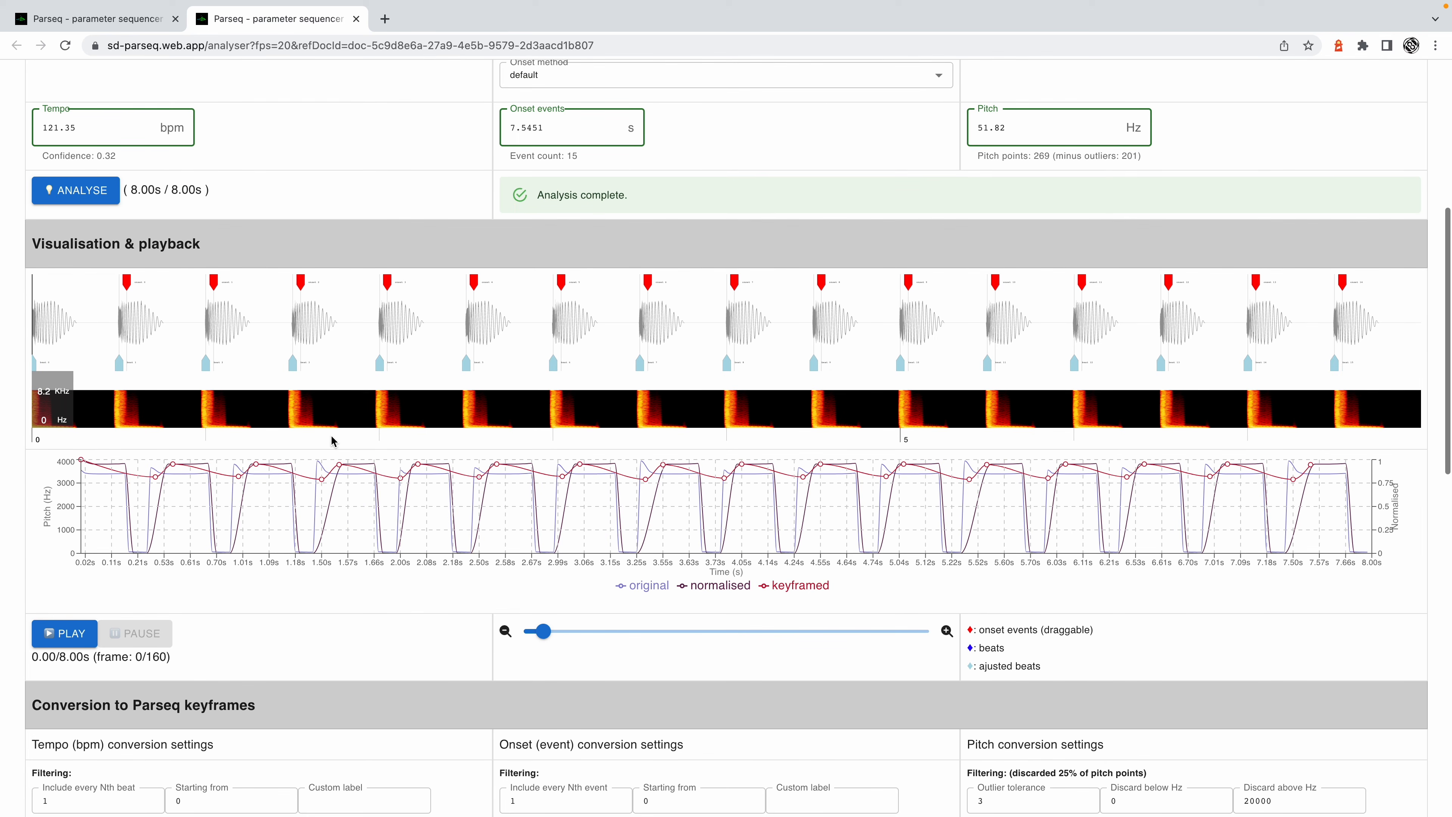